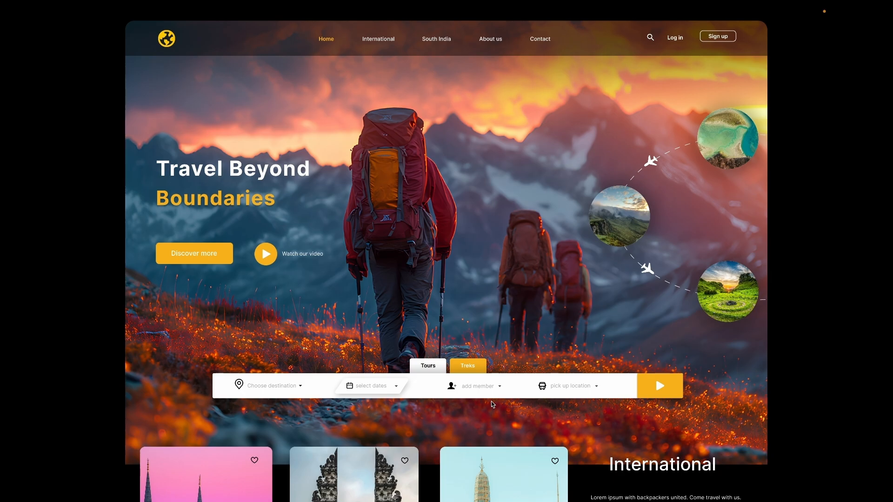
- Examine the finished travel landing page from the hero section down through the destinations, reviews and services to the footer
{"action": "scroll", "coordinate": [493, 404], "scroll_direction": "down", "scroll_amount": 3}
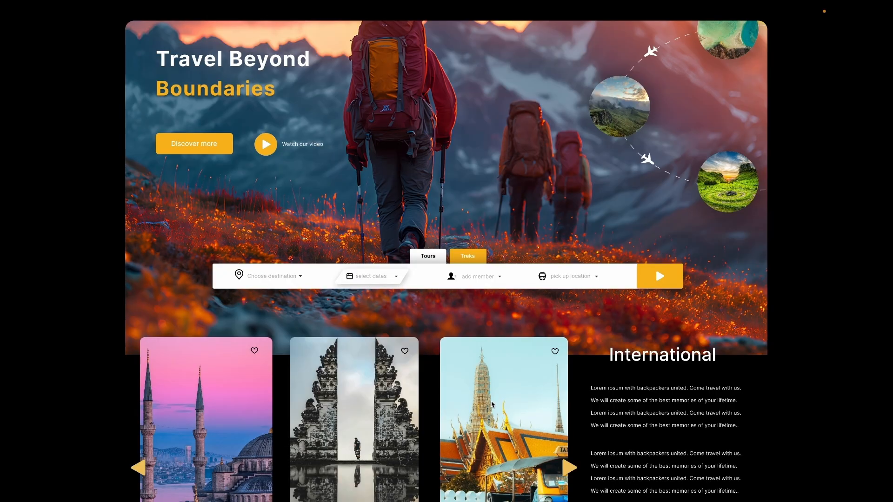
{"action": "scroll", "coordinate": [492, 405], "scroll_direction": "down", "scroll_amount": 5}
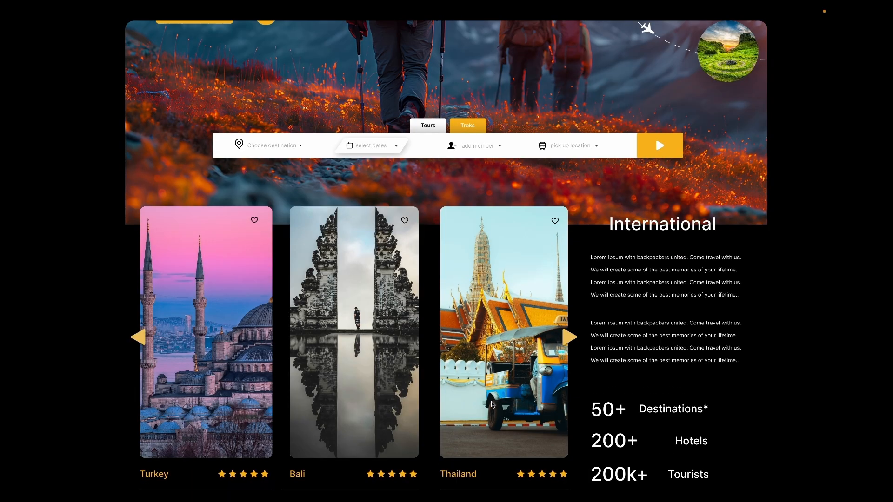
{"action": "scroll", "coordinate": [493, 404], "scroll_direction": "down", "scroll_amount": 3}
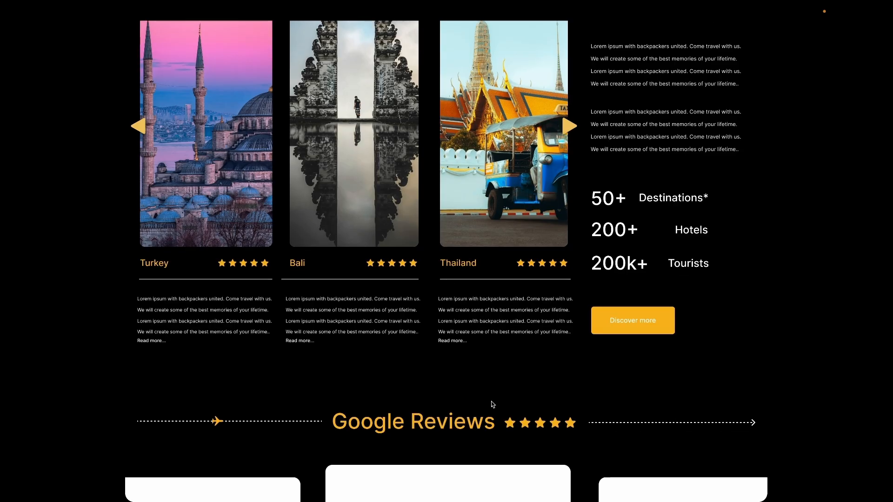
{"action": "scroll", "coordinate": [492, 404], "scroll_direction": "down", "scroll_amount": 3}
{"action": "scroll", "coordinate": [492, 404], "scroll_direction": "down", "scroll_amount": 1}
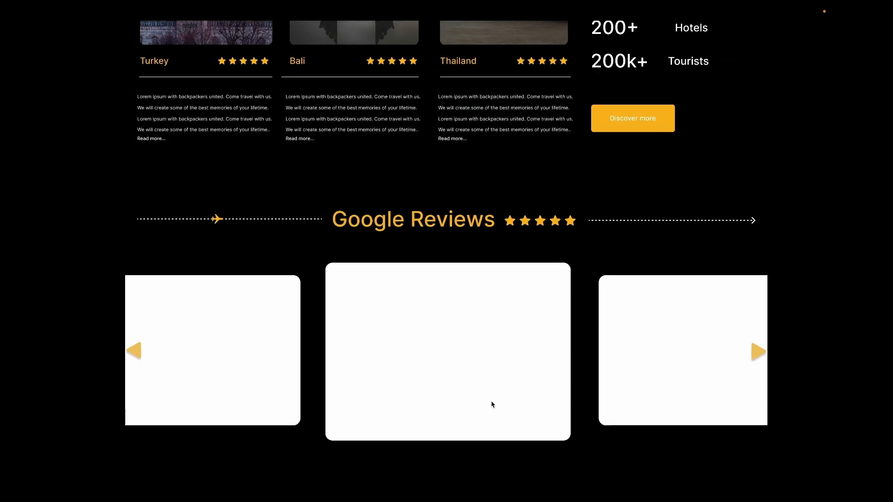
{"action": "scroll", "coordinate": [492, 404], "scroll_direction": "down", "scroll_amount": 3}
{"action": "scroll", "coordinate": [493, 404], "scroll_direction": "down", "scroll_amount": 1}
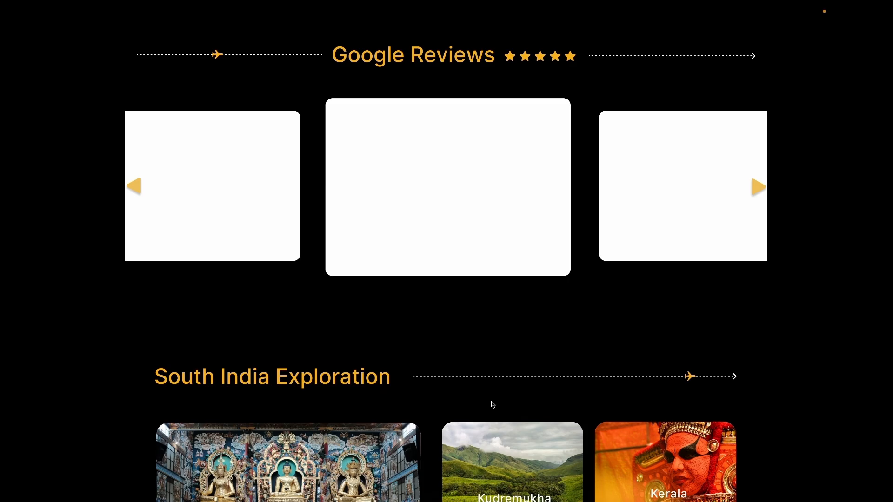
{"action": "scroll", "coordinate": [494, 405], "scroll_direction": "down", "scroll_amount": 3}
{"action": "scroll", "coordinate": [494, 405], "scroll_direction": "down", "scroll_amount": 3}
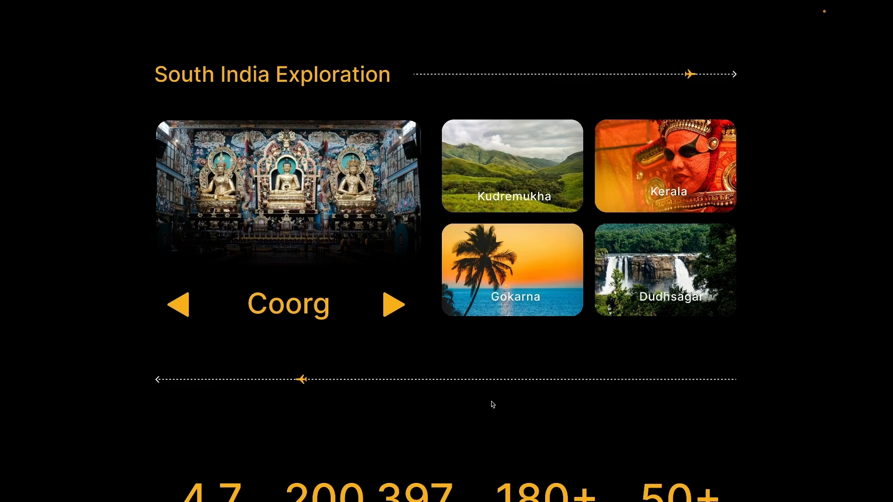
{"action": "scroll", "coordinate": [493, 405], "scroll_direction": "down", "scroll_amount": 6}
{"action": "scroll", "coordinate": [493, 405], "scroll_direction": "down", "scroll_amount": 8}
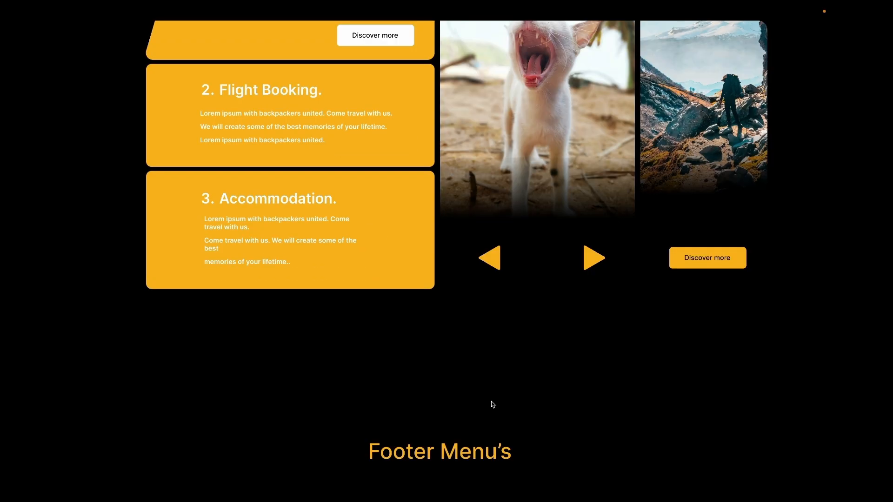
{"action": "scroll", "coordinate": [493, 404], "scroll_direction": "up", "scroll_amount": 20}
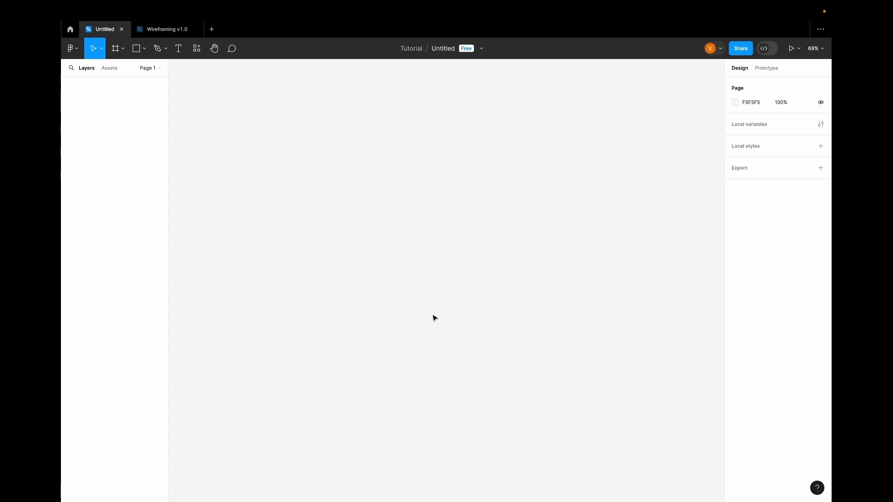
- Create a 1440 × 1024 Desktop frame and add a "Home" text label near its upper edge
{"action": "left_click", "coordinate": [116, 50]}
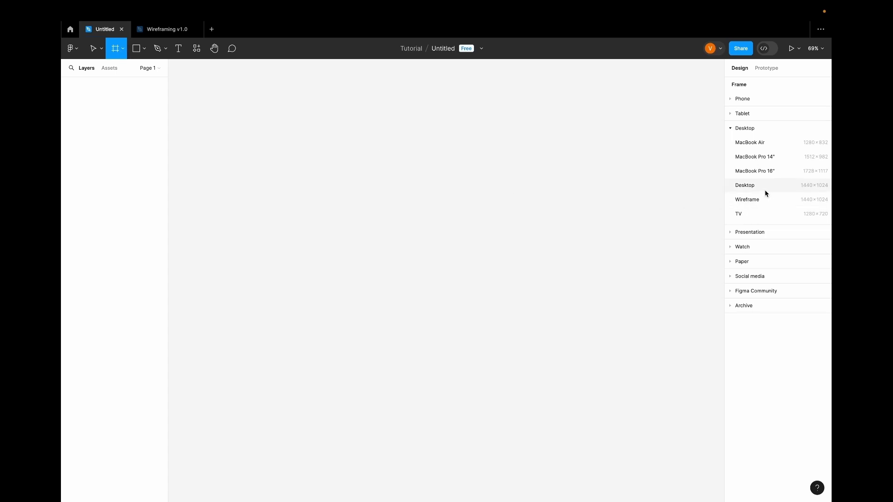
{"action": "left_click", "coordinate": [745, 186]}
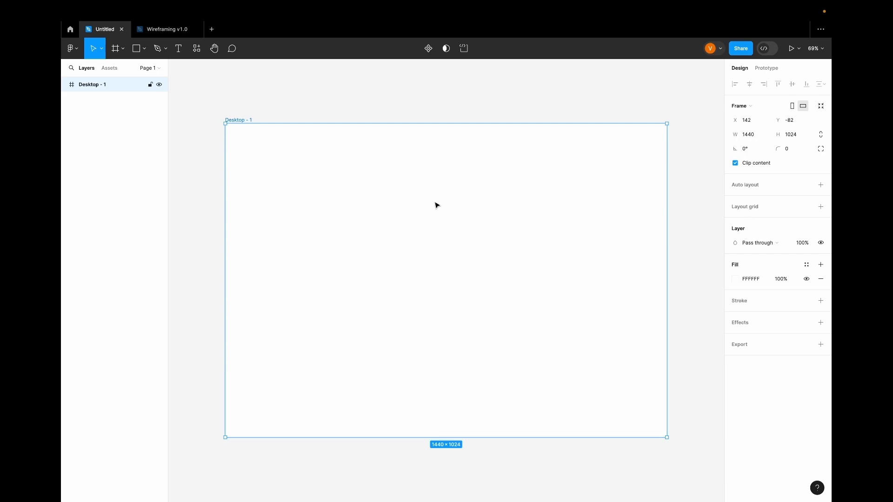
{"action": "left_click", "coordinate": [179, 49]}
{"action": "left_click", "coordinate": [342, 138]}
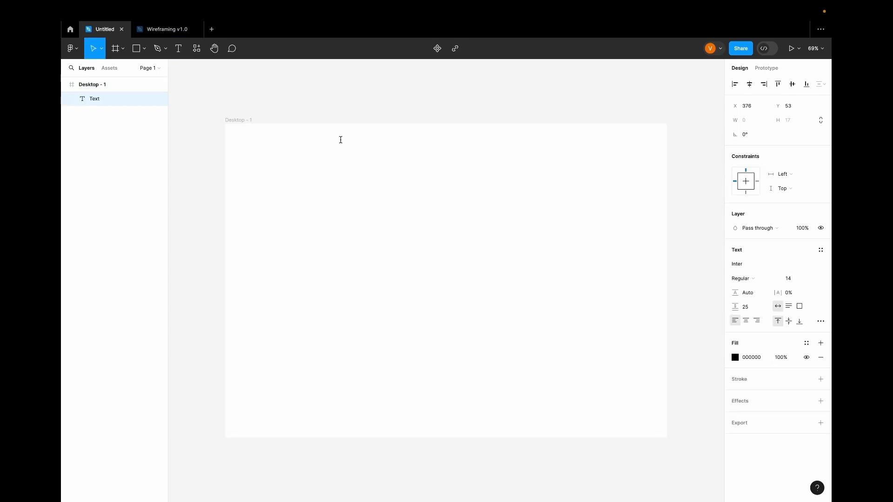
{"action": "type", "text": "Home"}
{"action": "key", "text": "Escape"}
- Duplicate the Home label to its right on the same line and change the copy's text to "International"
{"action": "left_click_drag", "start_coordinate": [346, 143], "coordinate": [423, 144], "text": "alt"}
{"action": "double_click", "coordinate": [382, 142]}
{"action": "type", "text": "International"}
{"action": "key", "text": "Escape"}
- Extend the navigation row with two more duplicated labels reading "South India" and "About us"
{"action": "left_click", "coordinate": [347, 144], "text": "shift"}
{"action": "left_click", "coordinate": [430, 130]}
{"action": "double_click", "coordinate": [423, 143]}
{"action": "type", "text": "South India"}
{"action": "left_click", "coordinate": [468, 176]}
{"action": "double_click", "coordinate": [463, 143]}
{"action": "type", "text": "About us"}
{"action": "key", "text": "Escape"}
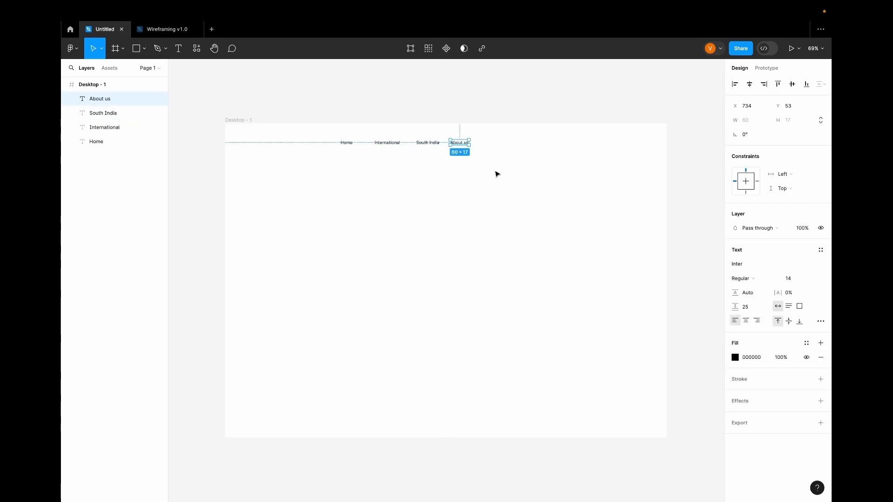
- Add a duplicated label reading "Contact" at the end of the navigation row after About us
{"action": "scroll", "coordinate": [496, 171], "scroll_direction": "up", "scroll_amount": 3}
{"action": "double_click", "coordinate": [490, 133]}
{"action": "type", "text": "Contact"}
{"action": "left_click_drag", "start_coordinate": [450, 134], "coordinate": [497, 143], "text": "alt"}
{"action": "left_click", "coordinate": [534, 186]}
{"action": "scroll", "coordinate": [534, 186], "scroll_direction": "down", "scroll_amount": 2}
{"action": "left_click", "coordinate": [535, 186]}
- Place two copied labels near the frame's upper-right corner and change their texts to "Log in" and "Sign up"
{"action": "left_click_drag", "start_coordinate": [491, 141], "coordinate": [659, 143], "text": "alt"}
{"action": "double_click", "coordinate": [631, 142]}
{"action": "type", "text": "Log in"}
{"action": "key", "text": "Escape"}
{"action": "double_click", "coordinate": [663, 142]}
{"action": "type", "text": "Sign up"}
{"action": "key", "text": "Escape"}
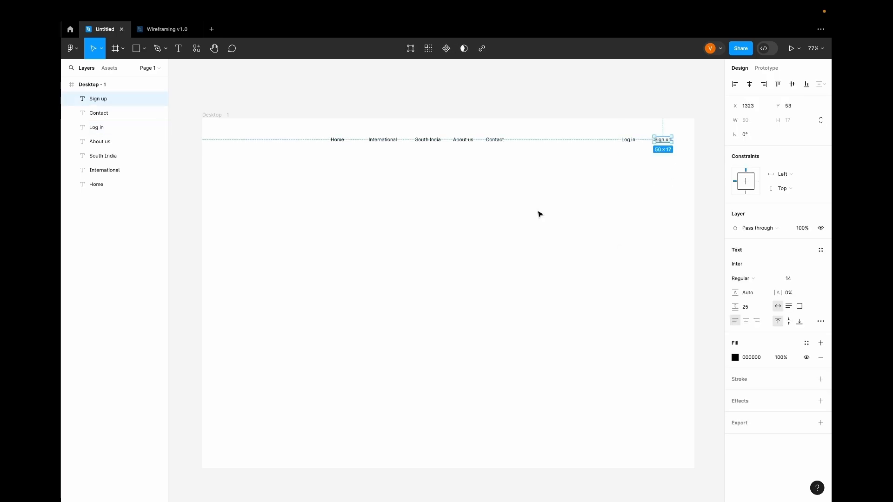
- Tidy up the five navigation labels from Home to Contact and widen their even horizontal spacing to about 47
{"action": "left_click_drag", "start_coordinate": [303, 134], "coordinate": [503, 154]}
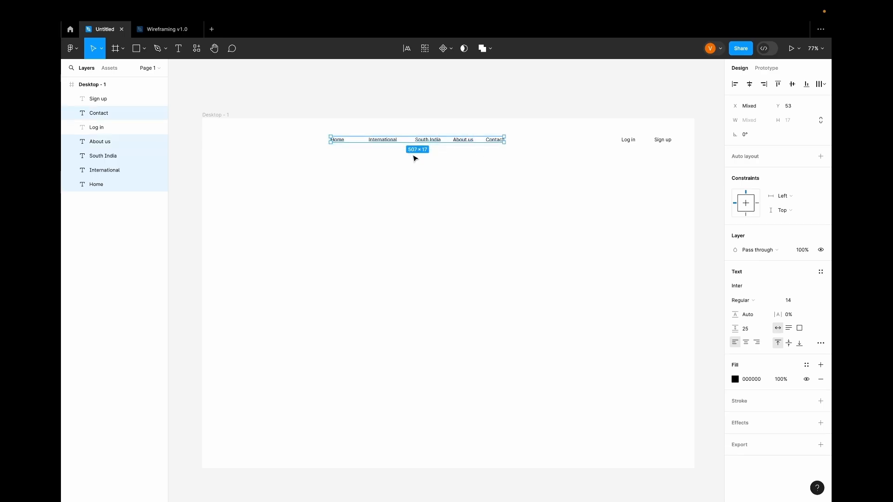
{"action": "left_click", "coordinate": [822, 84]}
{"action": "left_click", "coordinate": [744, 102]}
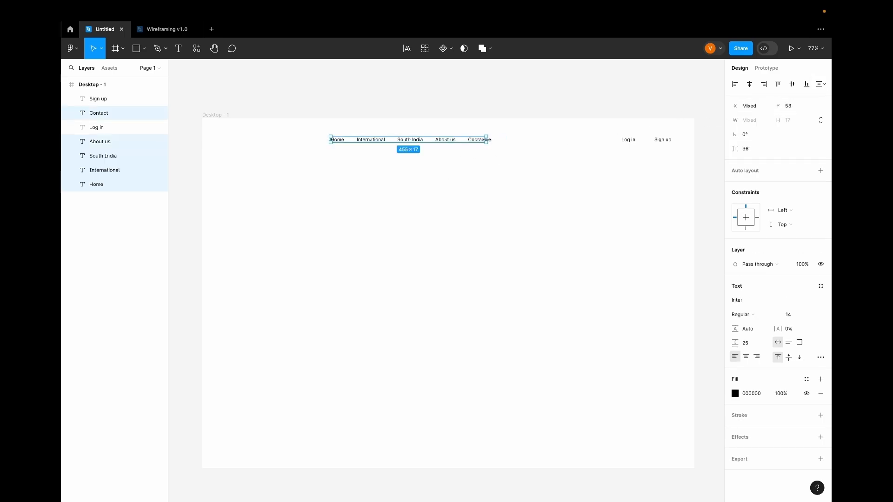
{"action": "left_click_drag", "start_coordinate": [489, 139], "coordinate": [536, 139]}
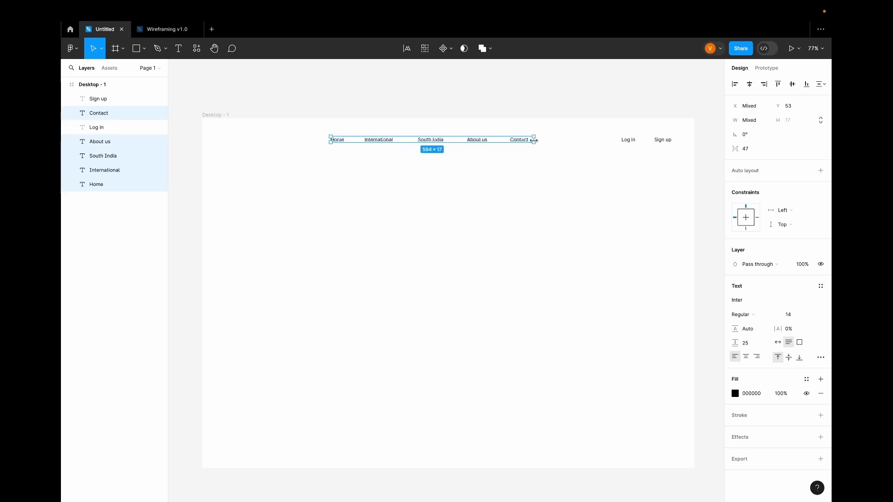
{"action": "left_click", "coordinate": [467, 200]}
- Distribute the spacing between the Log in and Sign up labels
{"action": "left_click_drag", "start_coordinate": [607, 129], "coordinate": [673, 152]}
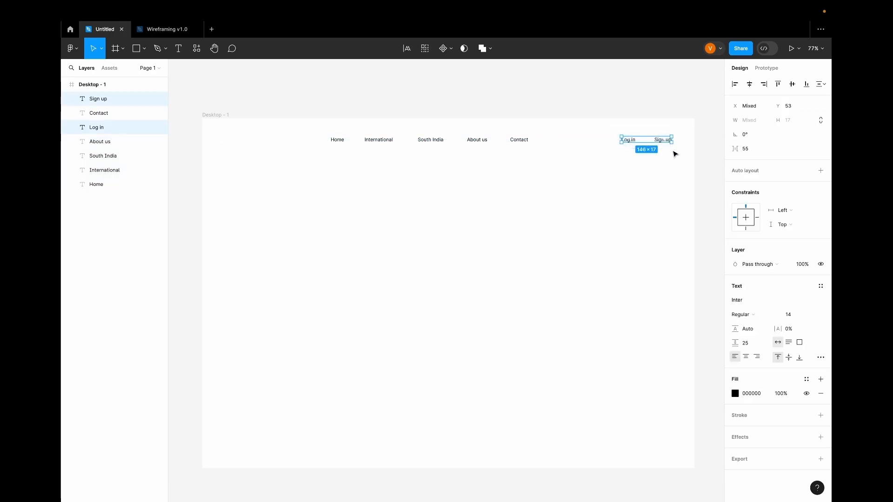
{"action": "left_click", "coordinate": [820, 84]}
{"action": "left_click", "coordinate": [779, 121]}
{"action": "left_click", "coordinate": [612, 183]}
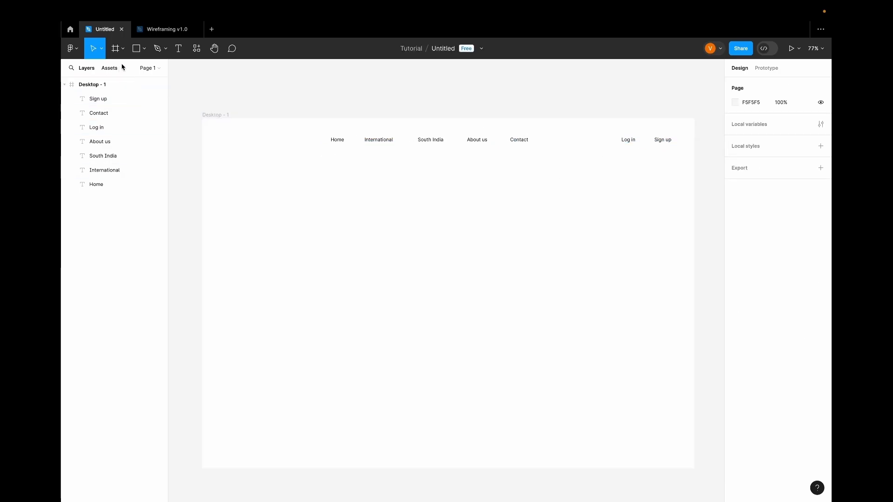
- Draw a rectangle about 86 × 36 over the Sign up label and place it behind the text
{"action": "left_click", "coordinate": [135, 51]}
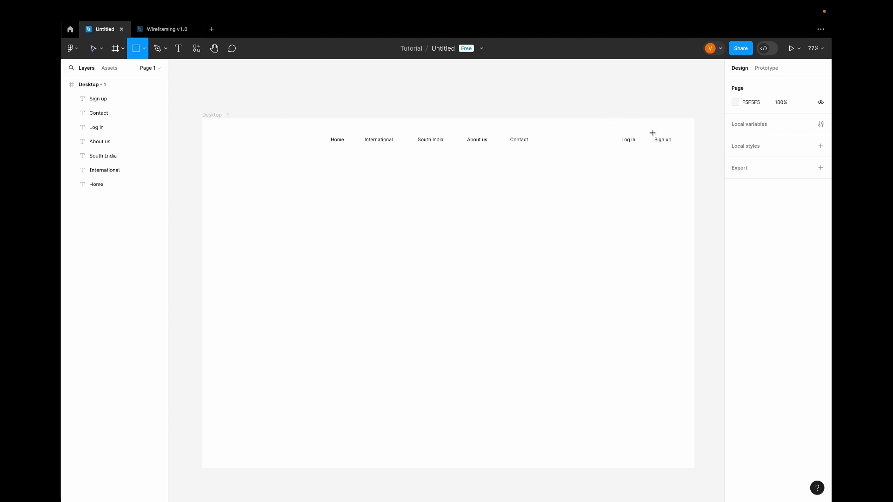
{"action": "left_click_drag", "start_coordinate": [651, 134], "coordinate": [680, 146]}
{"action": "left_click_drag", "start_coordinate": [106, 100], "coordinate": [107, 119]}
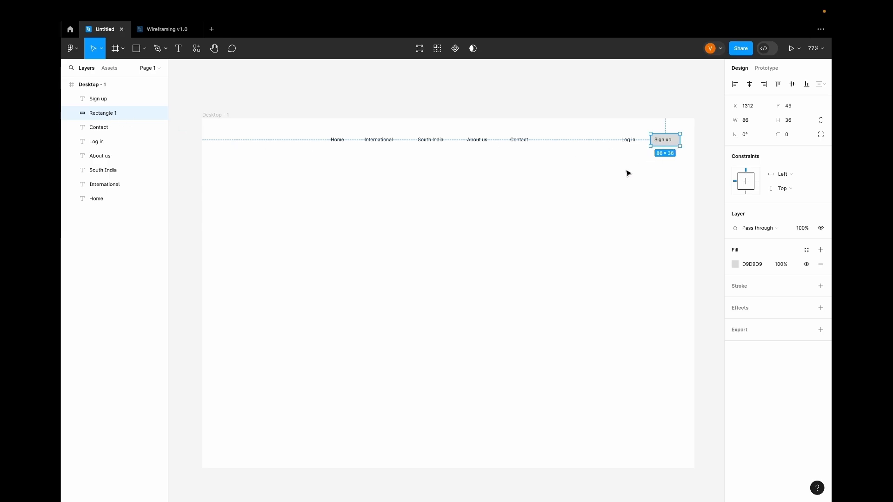
- Centre the Sign up text and its background rectangle on each other horizontally and vertically
{"action": "scroll", "coordinate": [642, 168], "scroll_direction": "down", "scroll_amount": 2}
{"action": "scroll", "coordinate": [652, 170], "scroll_direction": "up", "scroll_amount": 6}
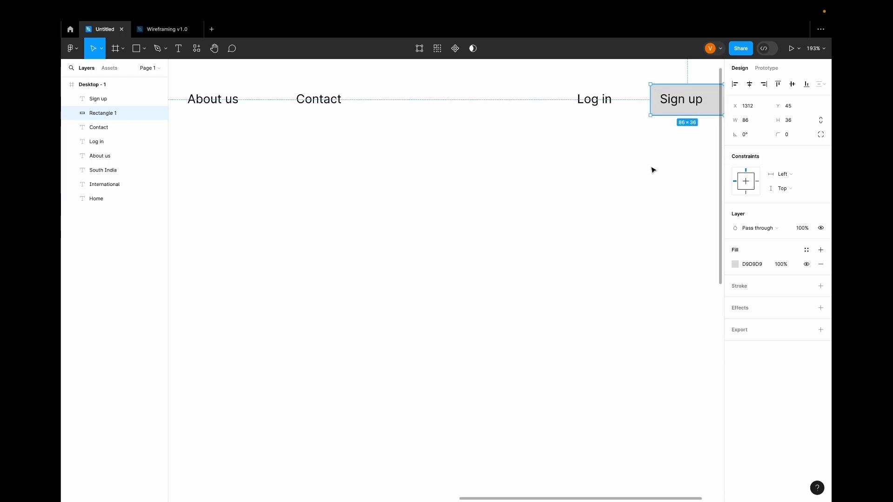
{"action": "scroll", "coordinate": [652, 168], "scroll_direction": "right", "scroll_amount": 3}
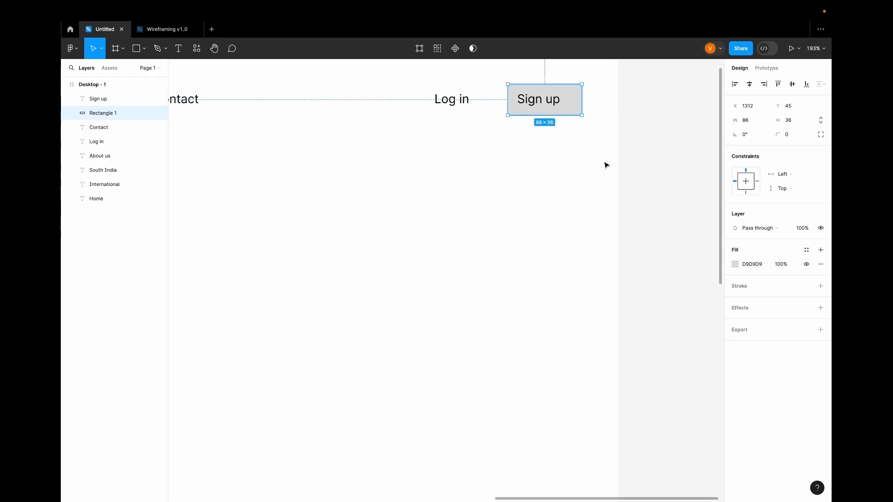
{"action": "scroll", "coordinate": [606, 165], "scroll_direction": "up", "scroll_amount": 3}
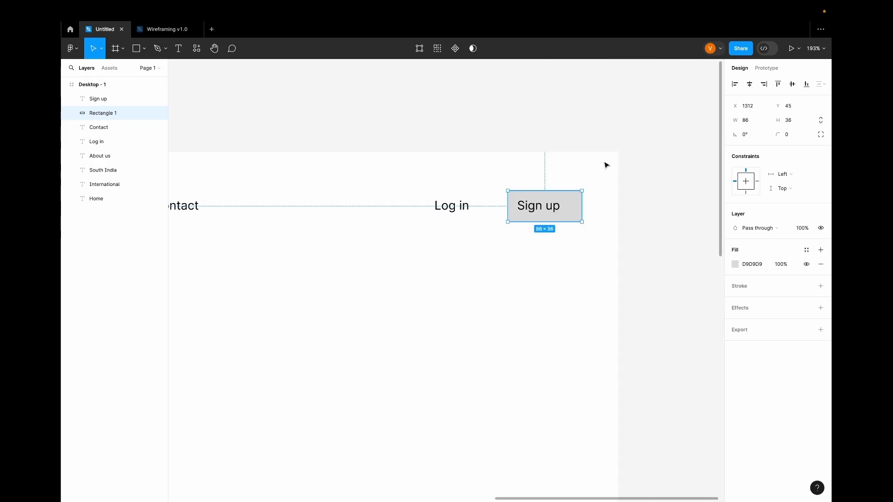
{"action": "left_click", "coordinate": [545, 211], "text": "shift"}
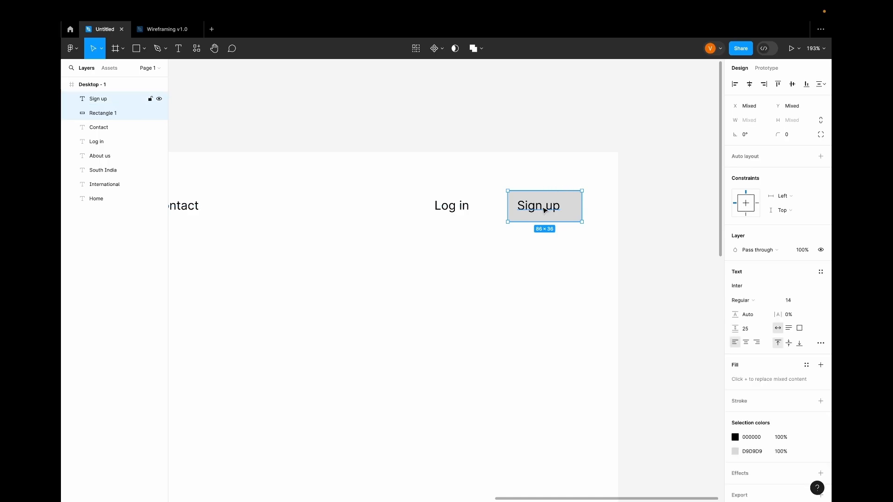
{"action": "left_click", "coordinate": [750, 84]}
{"action": "left_click", "coordinate": [792, 84]}
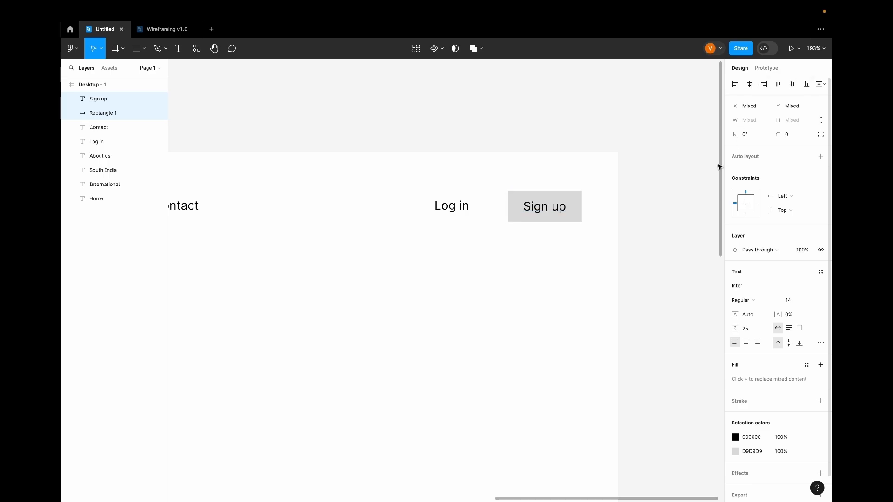
{"action": "left_click", "coordinate": [520, 281]}
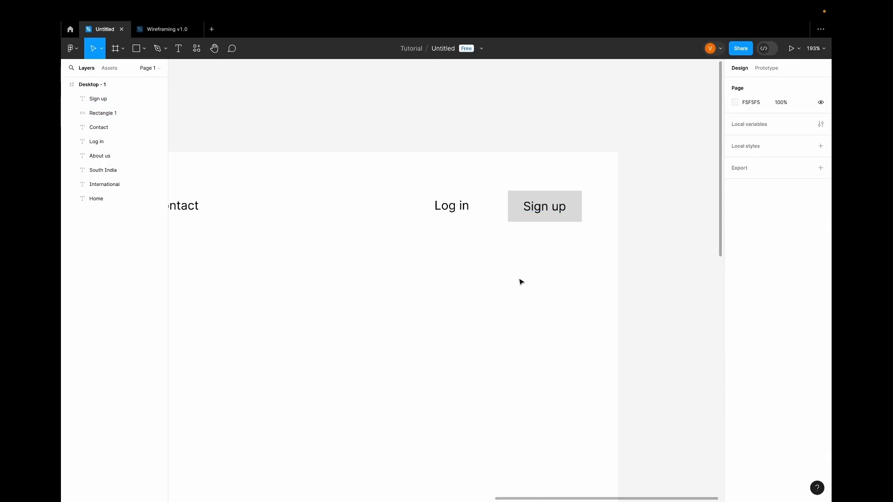
- Round the corners of the Sign up button's rectangle to a radius of 9
{"action": "left_click", "coordinate": [578, 203]}
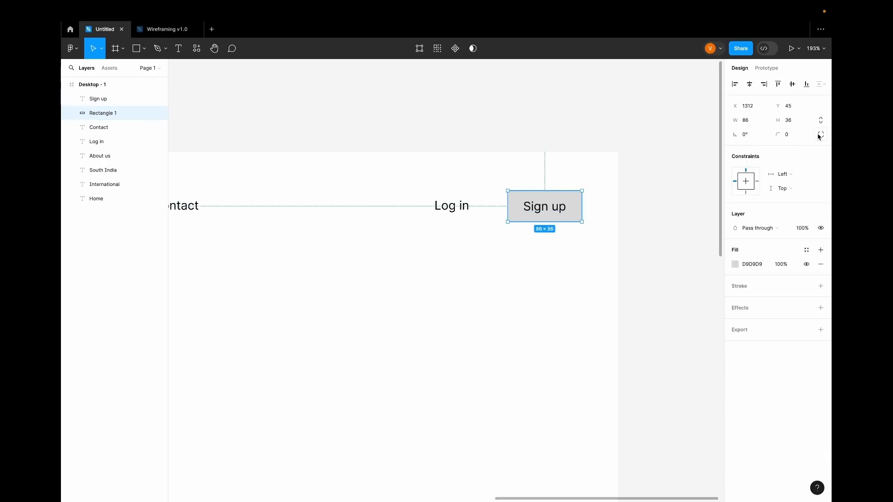
{"action": "left_click_drag", "start_coordinate": [782, 136], "coordinate": [100, 139]}
{"action": "scroll", "coordinate": [436, 321], "scroll_direction": "down", "scroll_amount": 2}
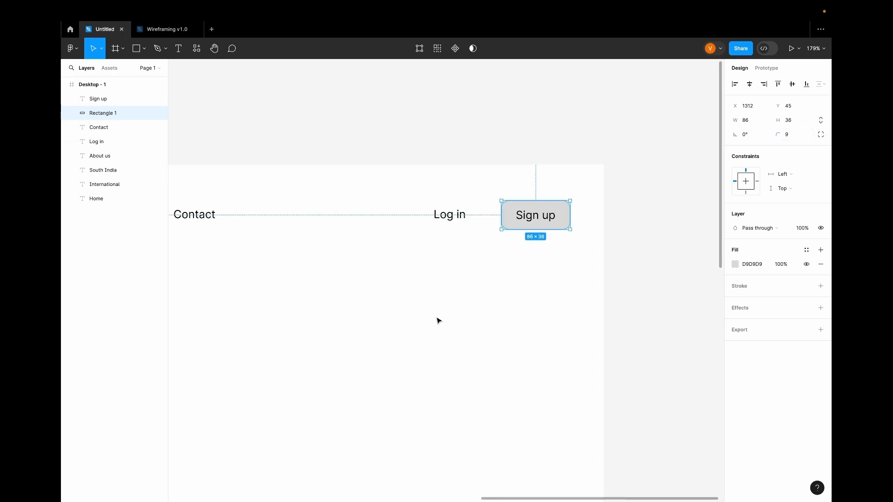
{"action": "scroll", "coordinate": [439, 321], "scroll_direction": "left", "scroll_amount": 6}
{"action": "scroll", "coordinate": [443, 316], "scroll_direction": "down", "scroll_amount": 5}
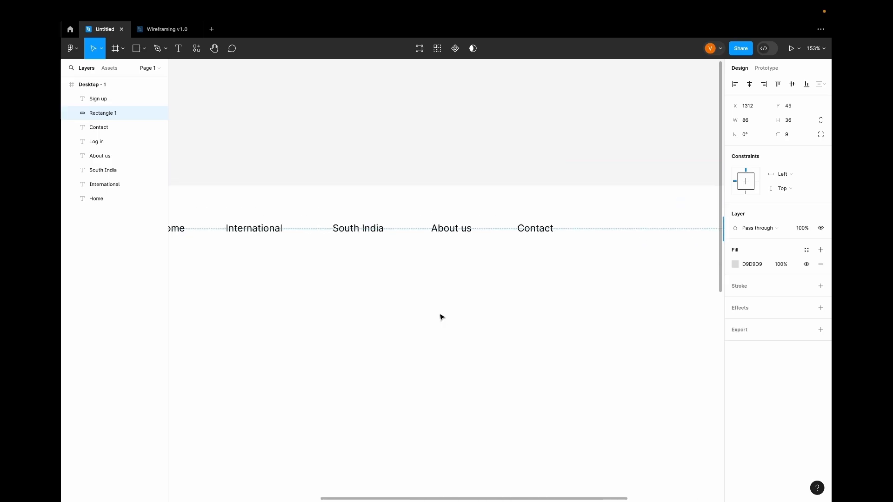
{"action": "scroll", "coordinate": [429, 329], "scroll_direction": "up", "scroll_amount": 2}
{"action": "scroll", "coordinate": [429, 330], "scroll_direction": "down", "scroll_amount": 5}
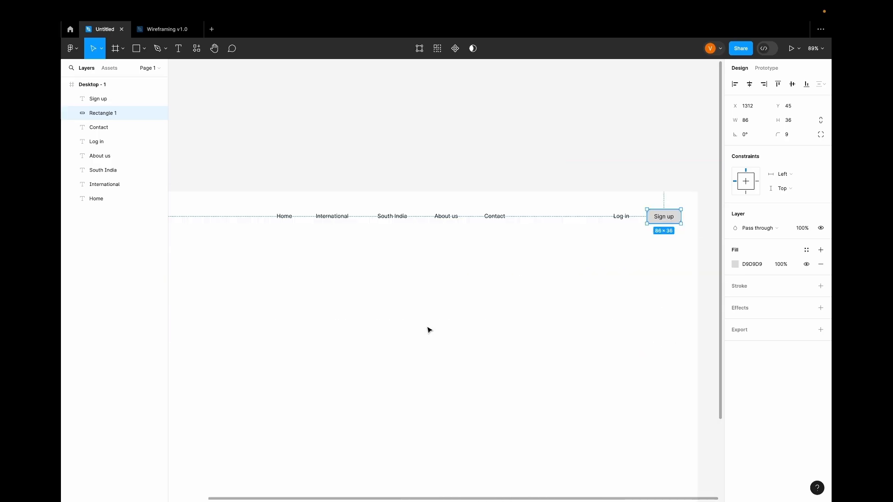
{"action": "scroll", "coordinate": [428, 330], "scroll_direction": "up", "scroll_amount": 1}
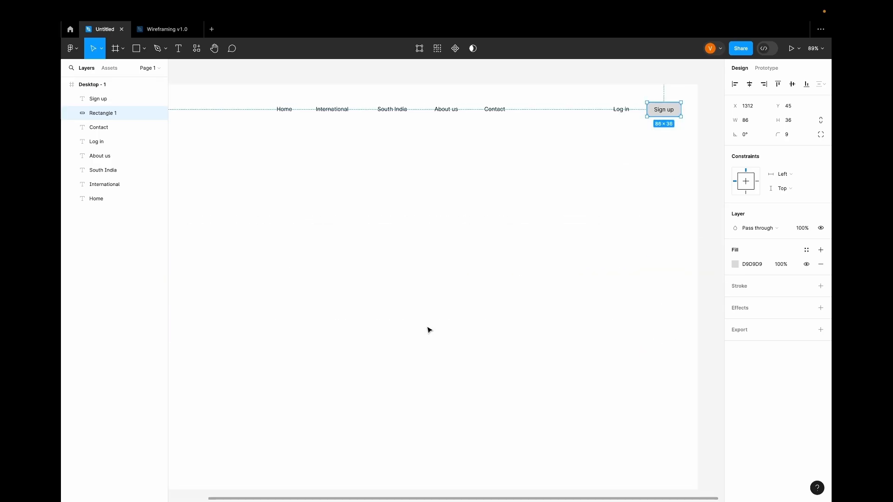
{"action": "scroll", "coordinate": [429, 329], "scroll_direction": "down", "scroll_amount": 2}
{"action": "scroll", "coordinate": [429, 330], "scroll_direction": "left", "scroll_amount": 2}
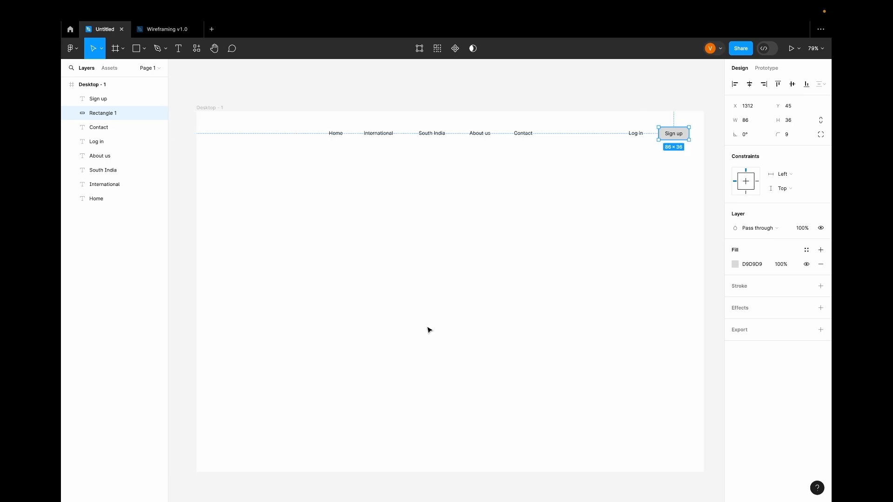
- Add the heading text "Travel beyond boundaries" below the navigation on the frame's left side and set its font size to 48
{"action": "left_click", "coordinate": [179, 51]}
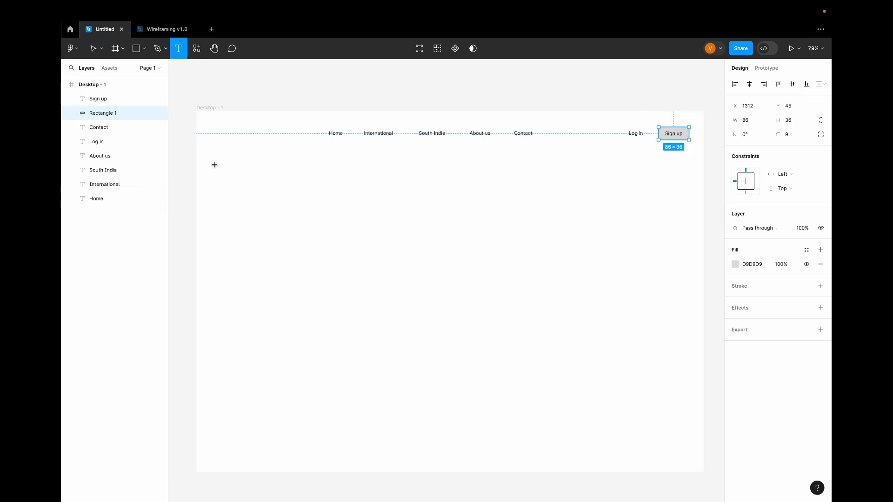
{"action": "left_click", "coordinate": [217, 184]}
{"action": "type", "text": "Travel beyond boundar"}
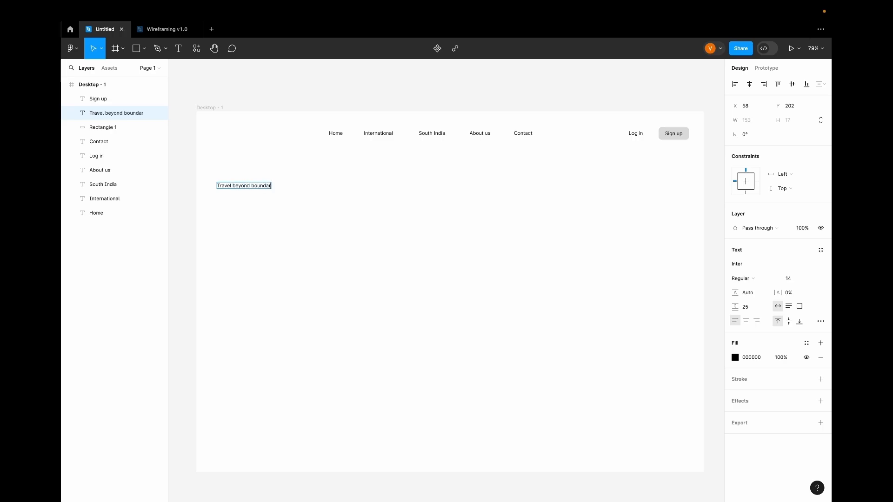
{"action": "type", "text": "ies"}
{"action": "key", "text": "Escape"}
{"action": "left_click", "coordinate": [791, 279]}
{"action": "left_click", "coordinate": [800, 352]}
- Break the heading onto two lines before "boundaries" and move it to about X 110, Y 199
{"action": "double_click", "coordinate": [335, 193]}
{"action": "key", "text": "Return"}
{"action": "left_click", "coordinate": [417, 271]}
{"action": "left_click_drag", "start_coordinate": [260, 194], "coordinate": [278, 192]}
{"action": "left_click", "coordinate": [366, 306]}
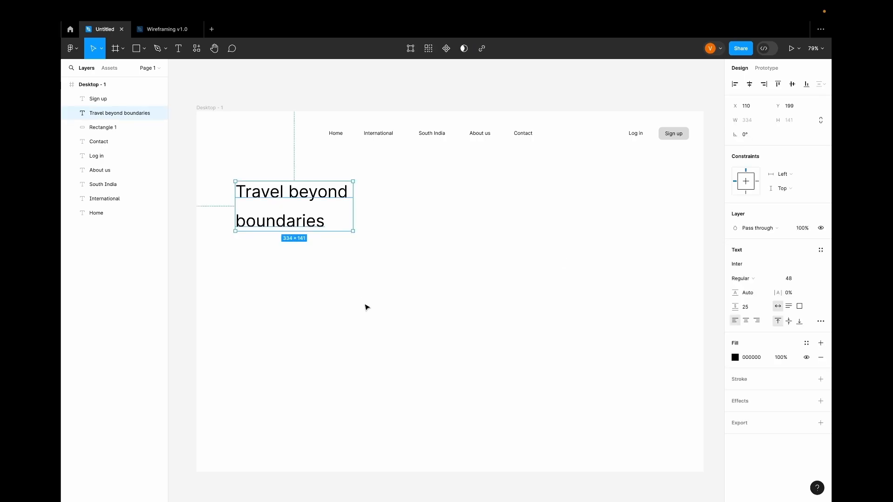
- Add a layout grid to the Desktop - 1 frame
{"action": "left_click", "coordinate": [366, 307]}
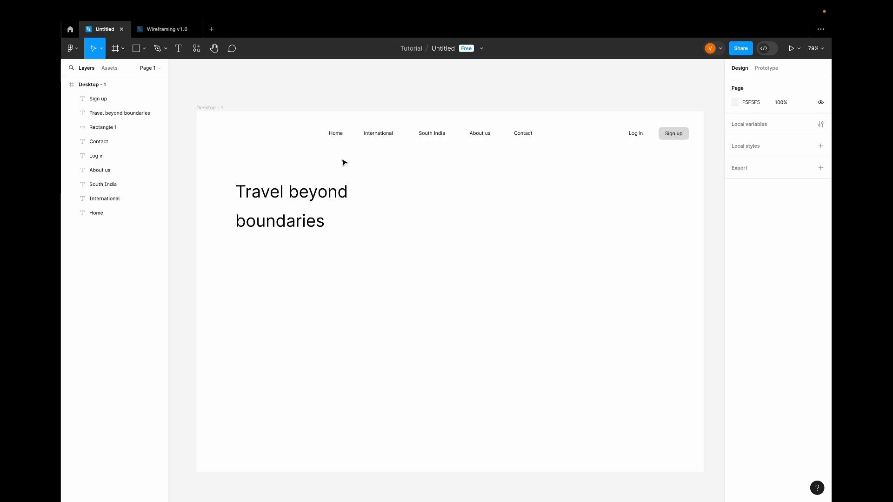
{"action": "left_click", "coordinate": [205, 111]}
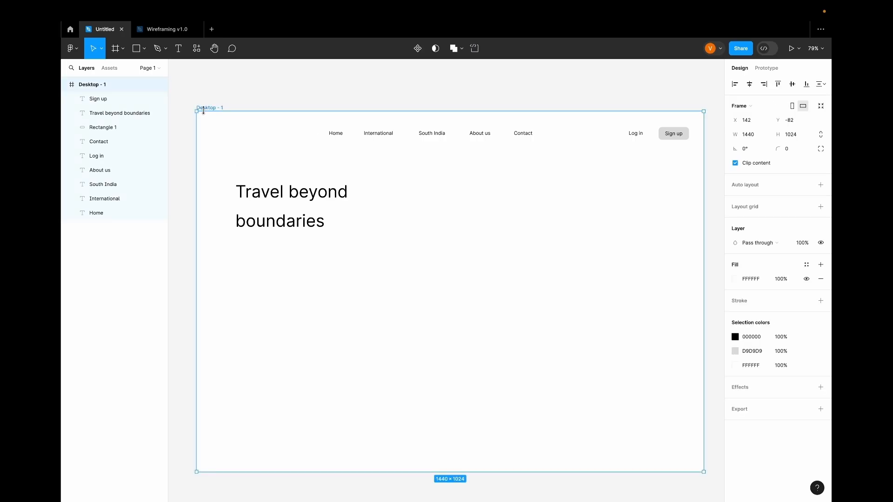
{"action": "left_click", "coordinate": [821, 207]}
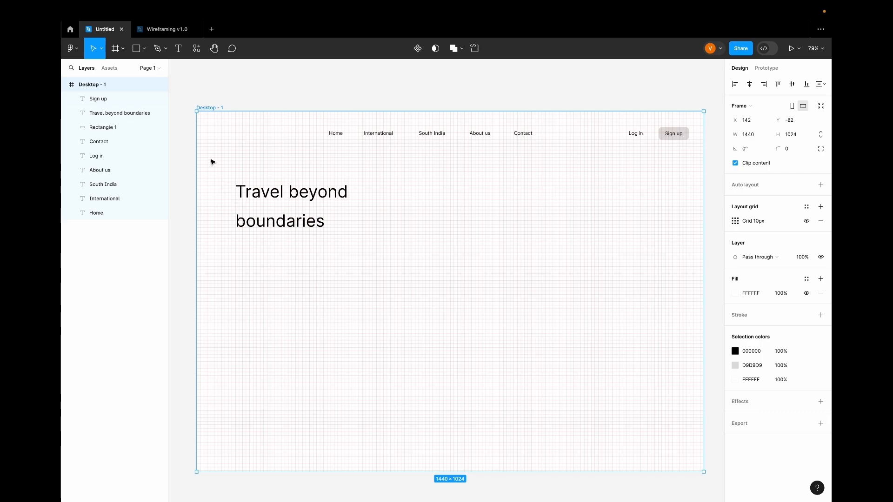
{"action": "scroll", "coordinate": [211, 161], "scroll_direction": "up", "scroll_amount": 10}
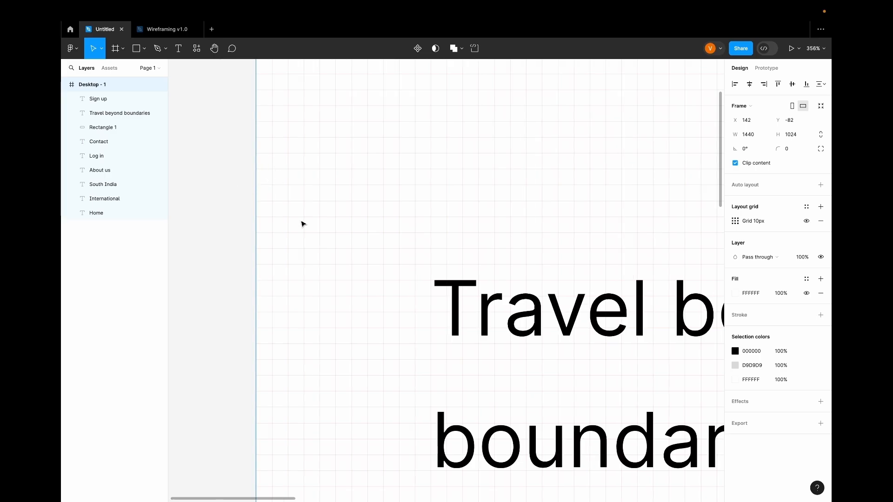
{"action": "scroll", "coordinate": [303, 225], "scroll_direction": "down", "scroll_amount": 10}
{"action": "scroll", "coordinate": [304, 225], "scroll_direction": "down", "scroll_amount": 4}
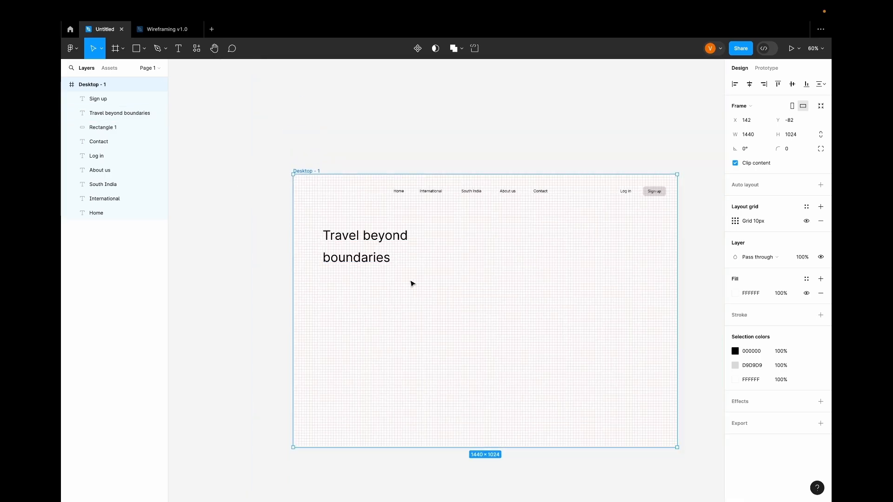
{"action": "scroll", "coordinate": [420, 284], "scroll_direction": "down", "scroll_amount": 2}
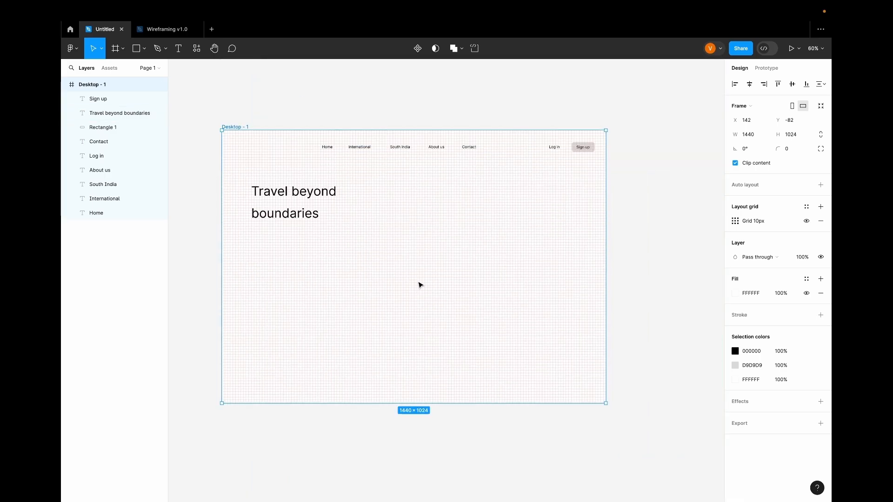
{"action": "scroll", "coordinate": [420, 285], "scroll_direction": "up", "scroll_amount": 3}
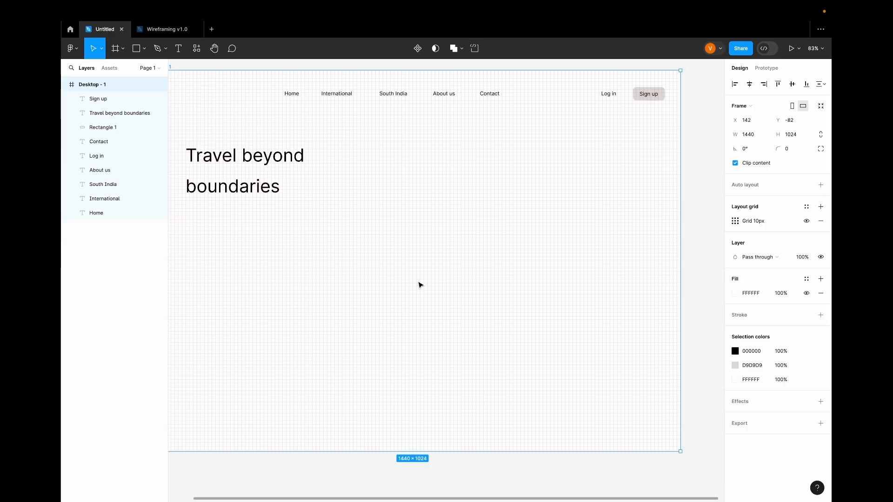
{"action": "scroll", "coordinate": [420, 285], "scroll_direction": "right", "scroll_amount": 2}
{"action": "scroll", "coordinate": [420, 285], "scroll_direction": "left", "scroll_amount": 4}
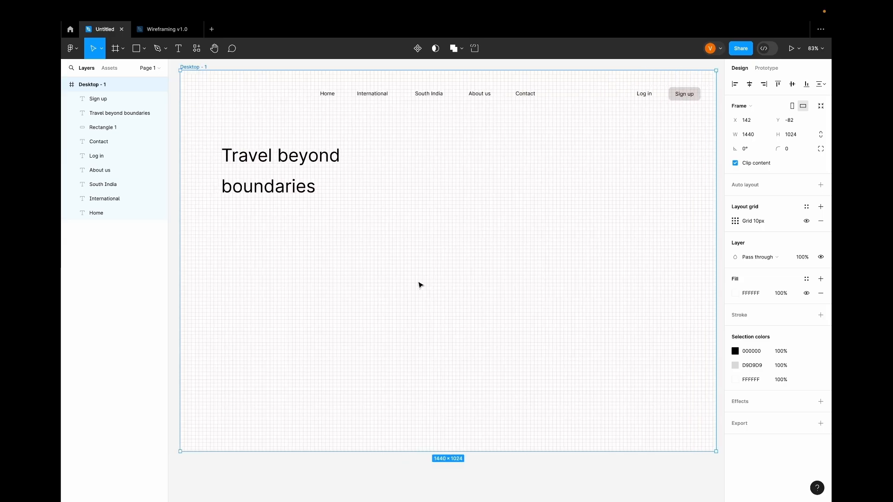
- Change the frame's layout grid from a uniform grid to columns and set the count to 12
{"action": "left_click", "coordinate": [735, 221]}
{"action": "left_click", "coordinate": [638, 223]}
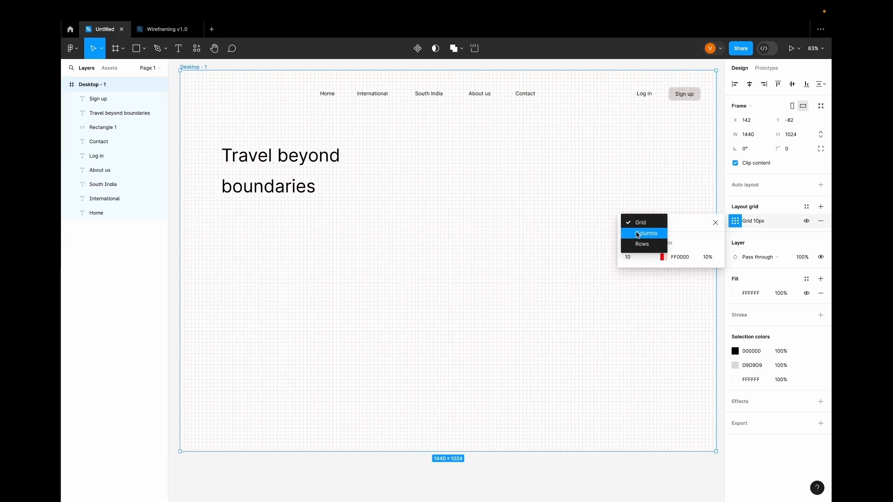
{"action": "left_click", "coordinate": [638, 234]}
{"action": "left_click", "coordinate": [631, 257]}
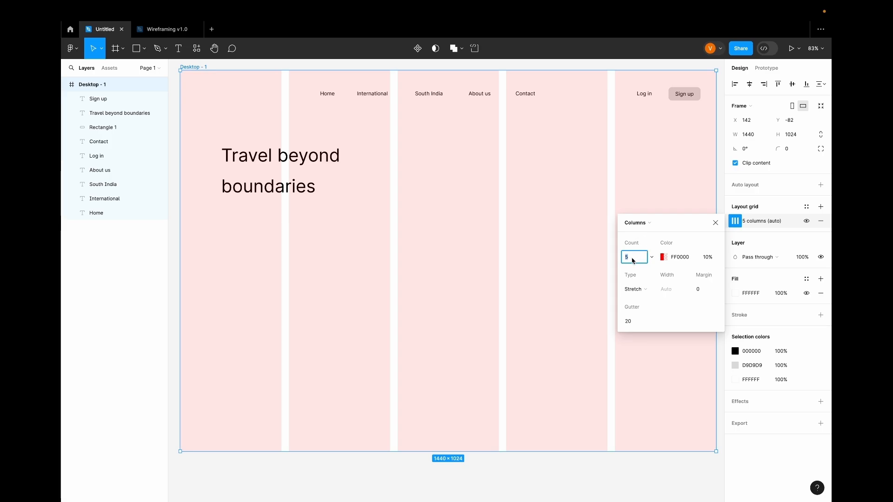
{"action": "type", "text": "12"}
{"action": "key", "text": "Return"}
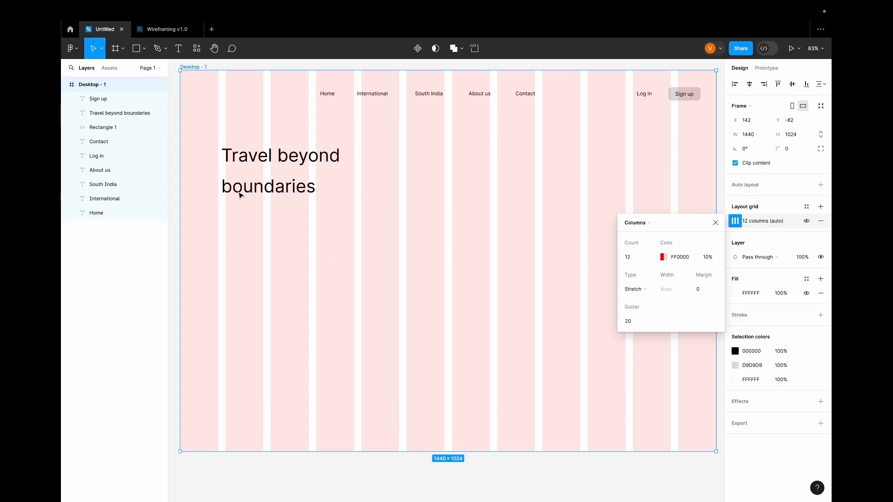
- Move the "Travel beyond boundaries" heading to the second column's left edge, at about X 122, Y 212
{"action": "left_click_drag", "start_coordinate": [247, 158], "coordinate": [251, 165]}
{"action": "left_click", "coordinate": [267, 249]}
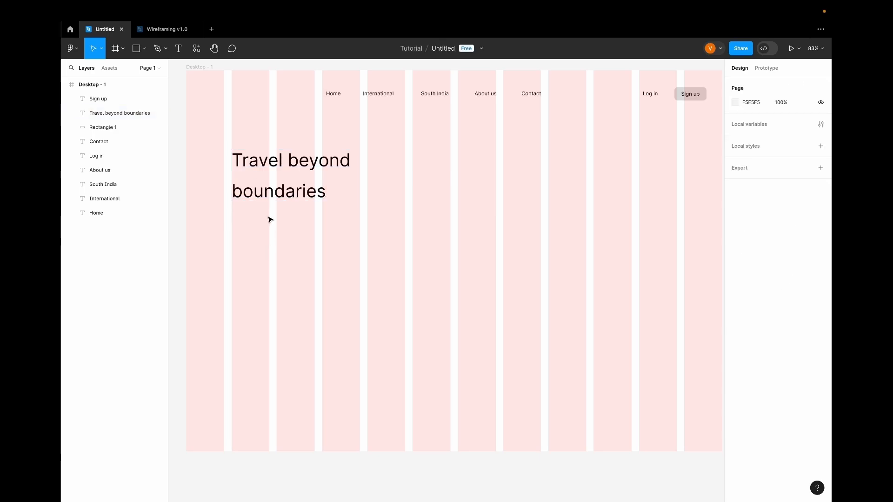
{"action": "left_click", "coordinate": [265, 164]}
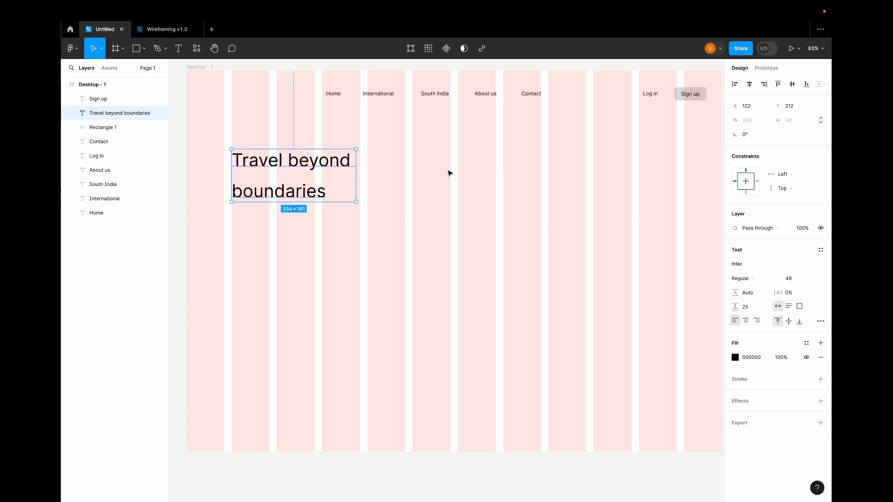
- Try a second layout grid set to rows on the Desktop - 1 frame, and remove it again
{"action": "left_click", "coordinate": [204, 68]}
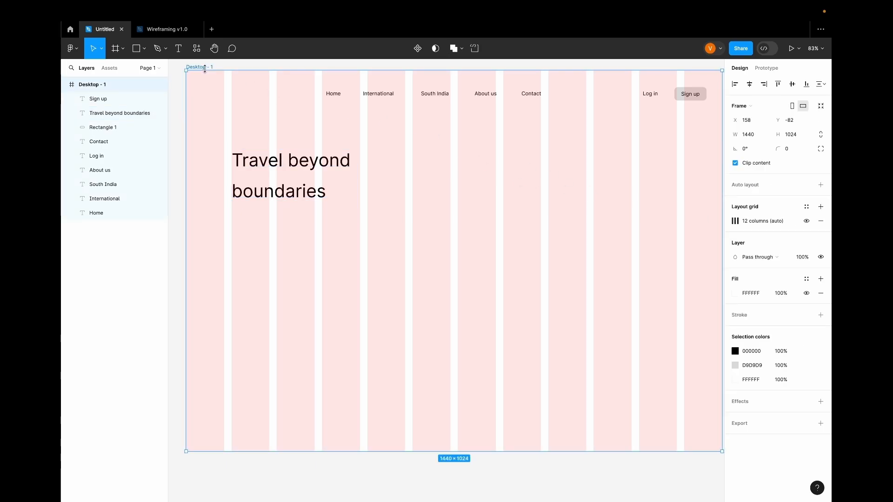
{"action": "left_click", "coordinate": [735, 221]}
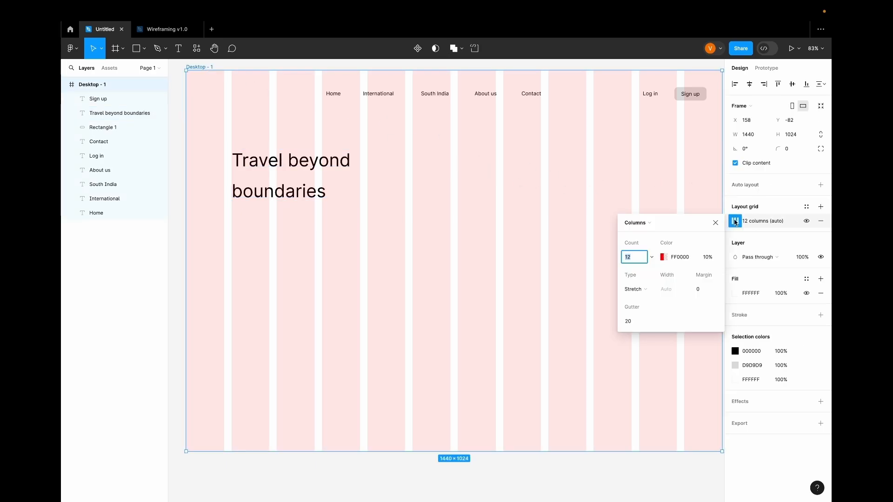
{"action": "left_click", "coordinate": [648, 224]}
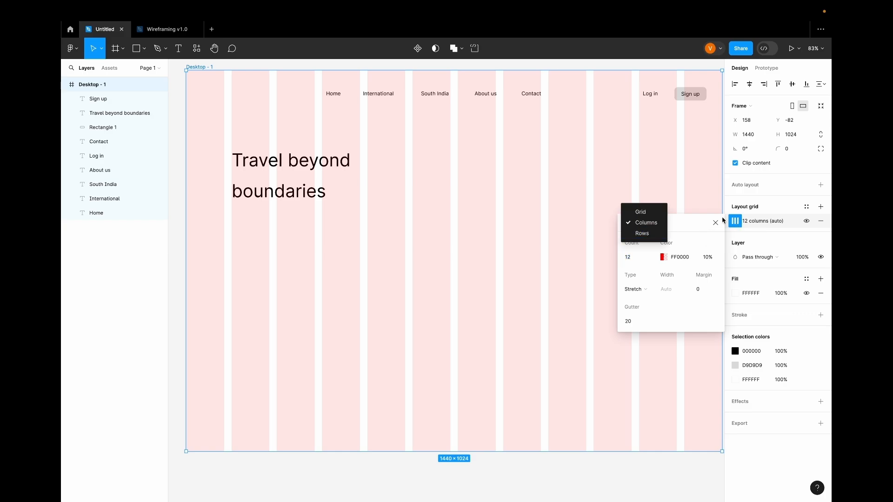
{"action": "left_click", "coordinate": [820, 207]}
{"action": "left_click", "coordinate": [821, 207]}
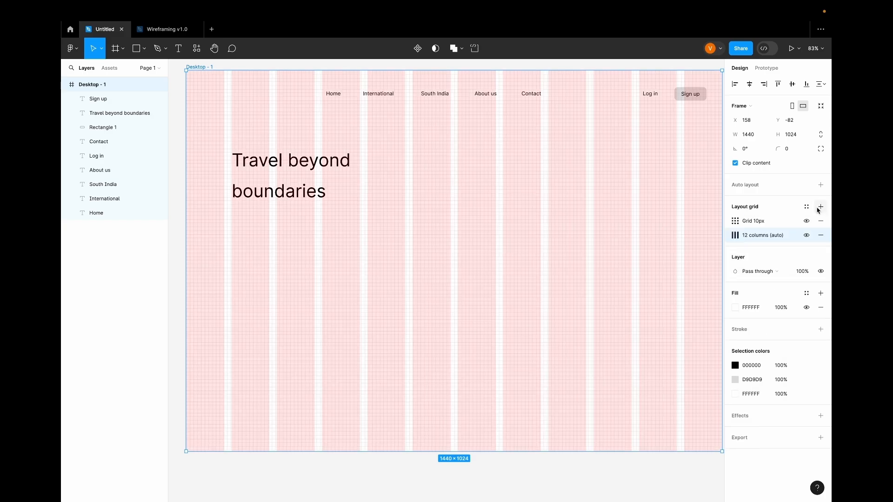
{"action": "left_click", "coordinate": [736, 221]}
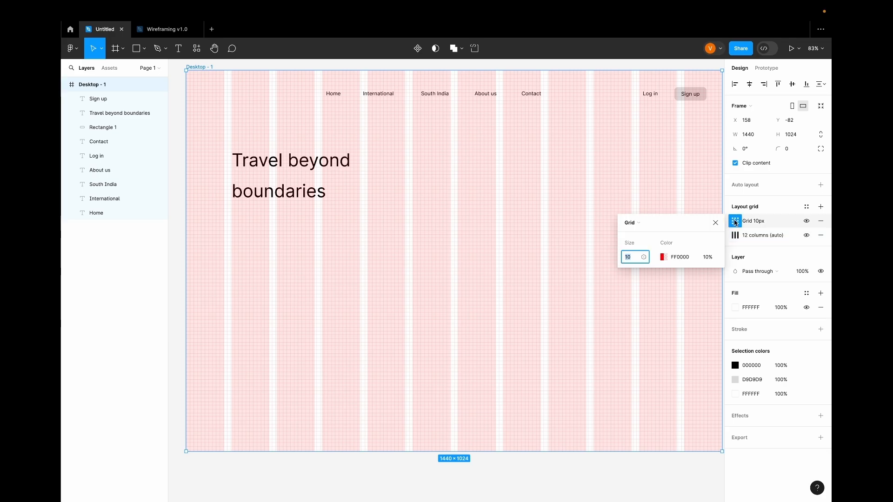
{"action": "left_click", "coordinate": [640, 224]}
{"action": "left_click", "coordinate": [643, 245]}
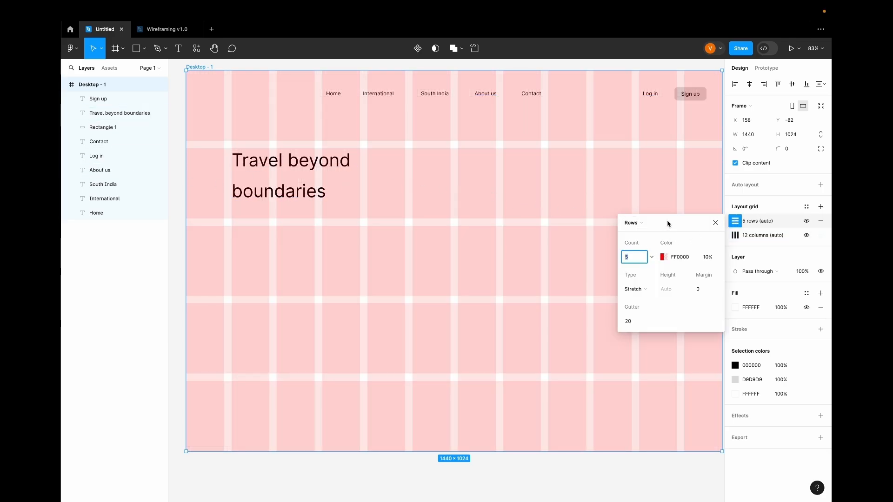
{"action": "left_click", "coordinate": [715, 222]}
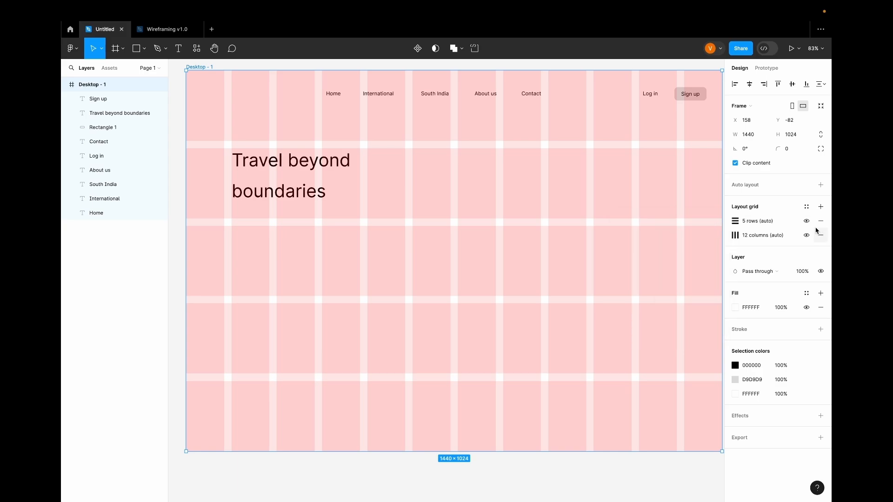
{"action": "left_click", "coordinate": [821, 223]}
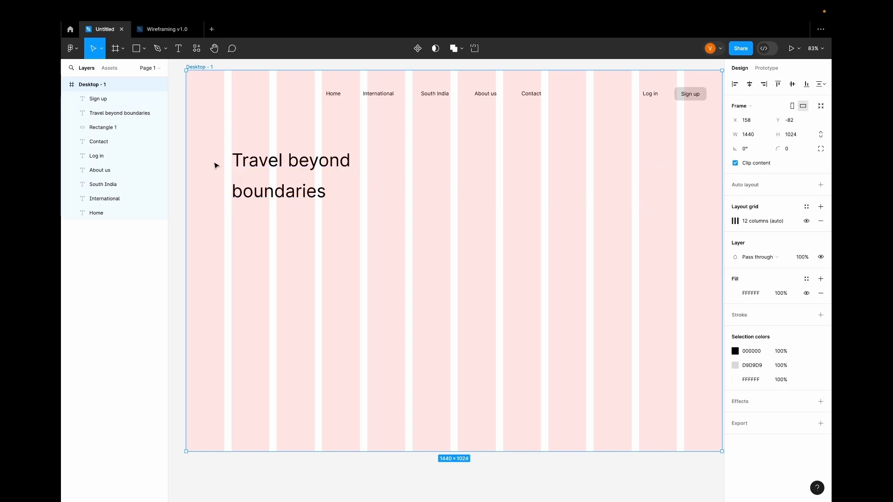
- Set the margin of the frame's 12-column layout grid to 45
{"action": "left_click", "coordinate": [736, 221]}
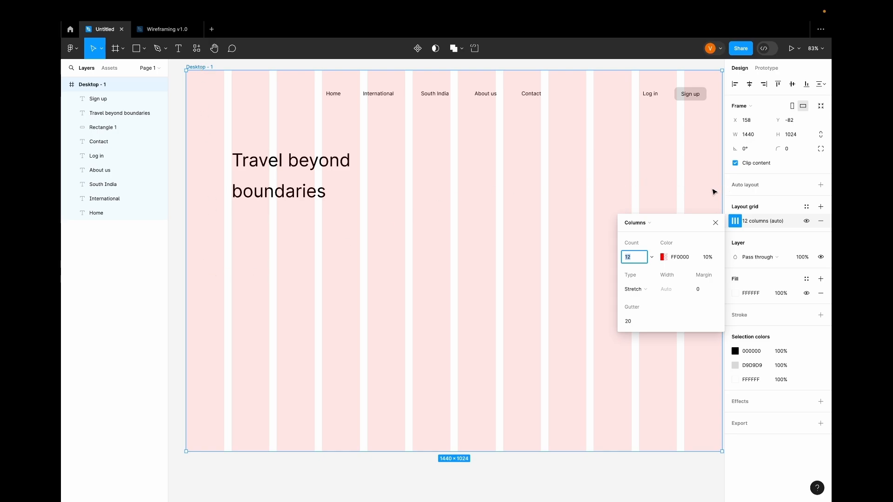
{"action": "left_click", "coordinate": [701, 292]}
{"action": "type", "text": "45"}
{"action": "key", "text": "Return"}
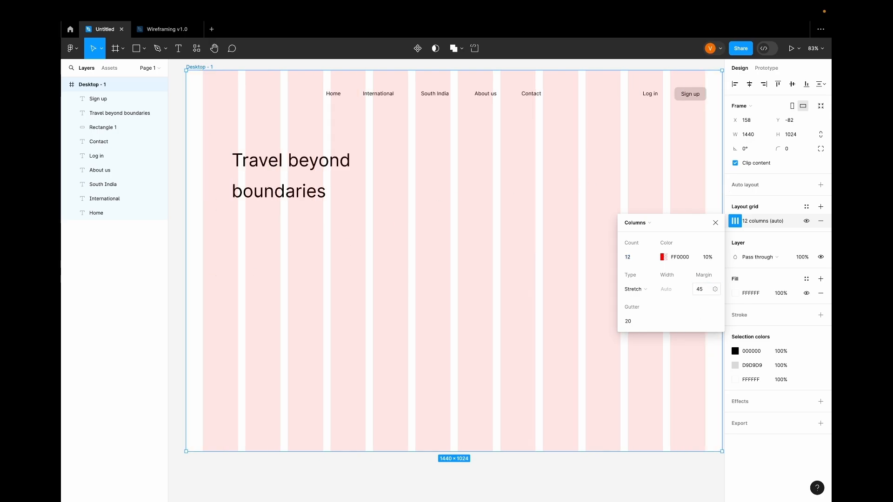
{"action": "left_click", "coordinate": [716, 223]}
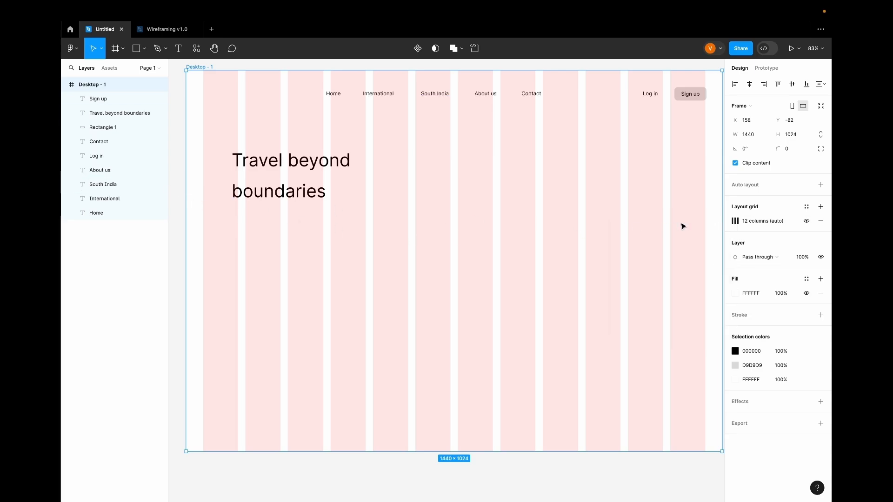
- Align the "Travel beyond boundaries" heading with the second column's left edge, at about X 159, Y 193
{"action": "left_click_drag", "start_coordinate": [262, 161], "coordinate": [281, 157]}
{"action": "left_click", "coordinate": [269, 160]}
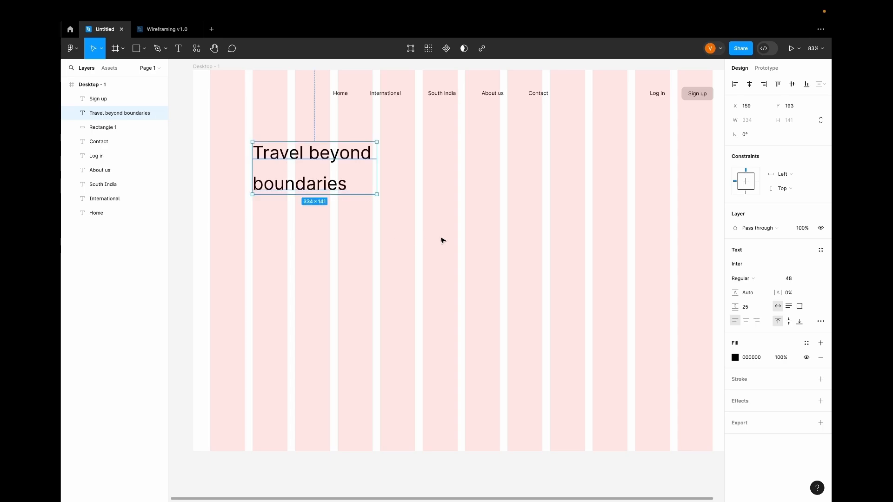
{"action": "scroll", "coordinate": [448, 260], "scroll_direction": "right", "scroll_amount": 1}
{"action": "scroll", "coordinate": [447, 260], "scroll_direction": "left", "scroll_amount": 1}
- Create a component from the Sign up text and its background rectangle
{"action": "scroll", "coordinate": [447, 259], "scroll_direction": "down", "scroll_amount": 1}
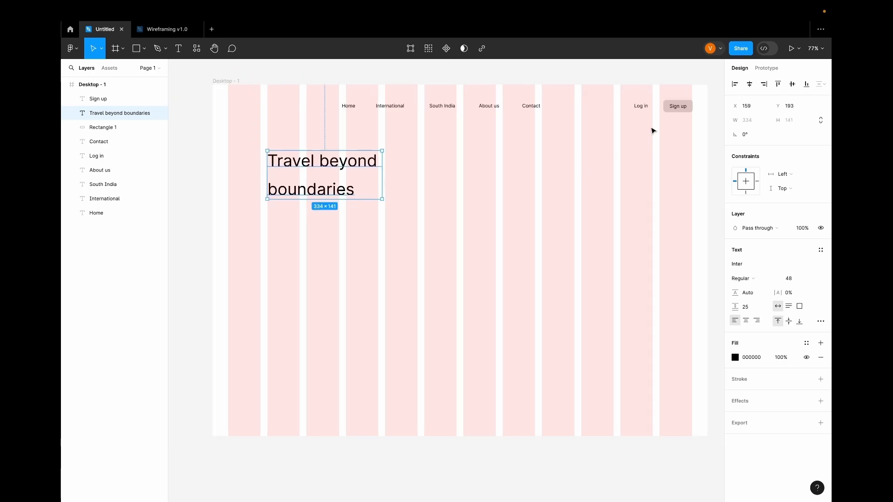
{"action": "left_click", "coordinate": [682, 108], "text": "shift"}
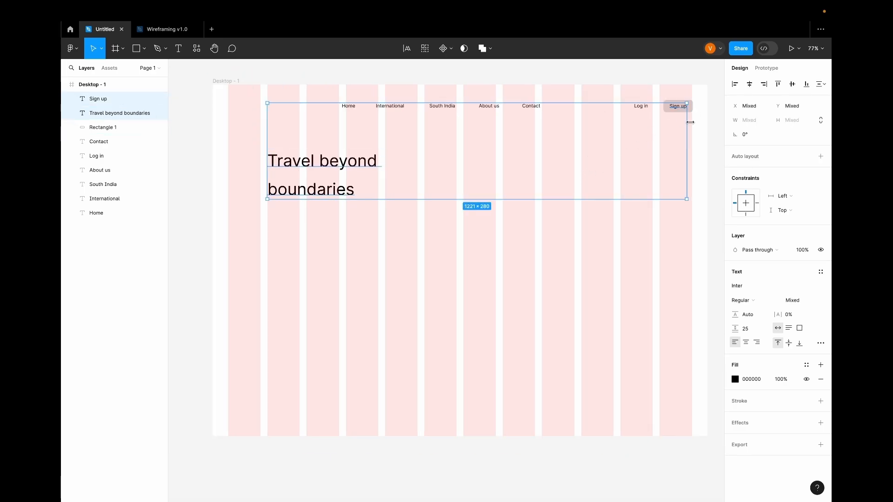
{"action": "key", "text": "Escape"}
{"action": "left_click", "coordinate": [680, 109]}
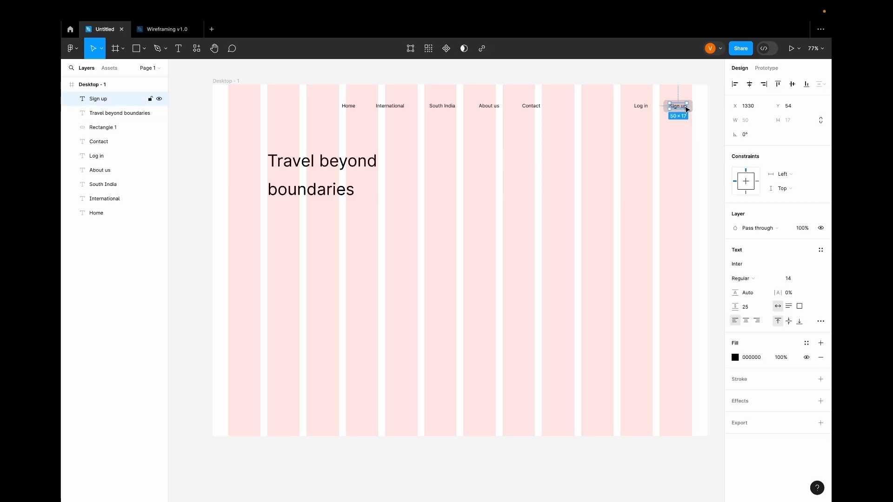
{"action": "scroll", "coordinate": [688, 131], "scroll_direction": "up", "scroll_amount": 3}
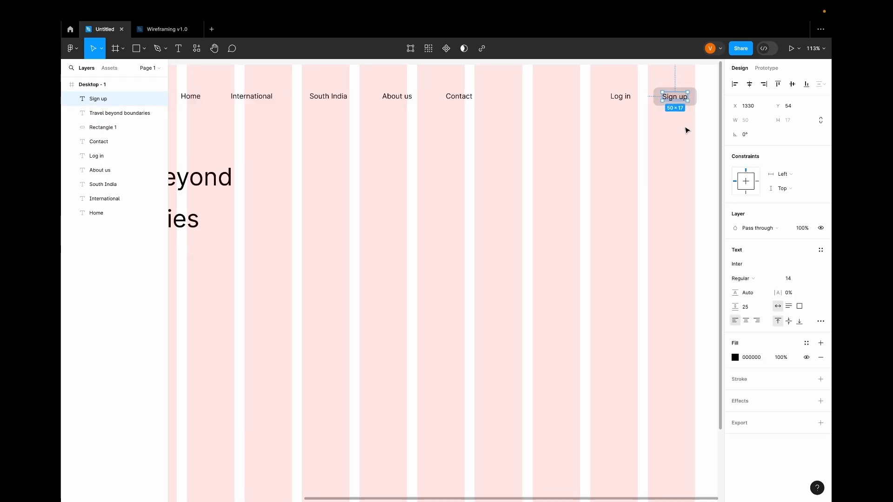
{"action": "left_click", "coordinate": [697, 104], "text": "shift"}
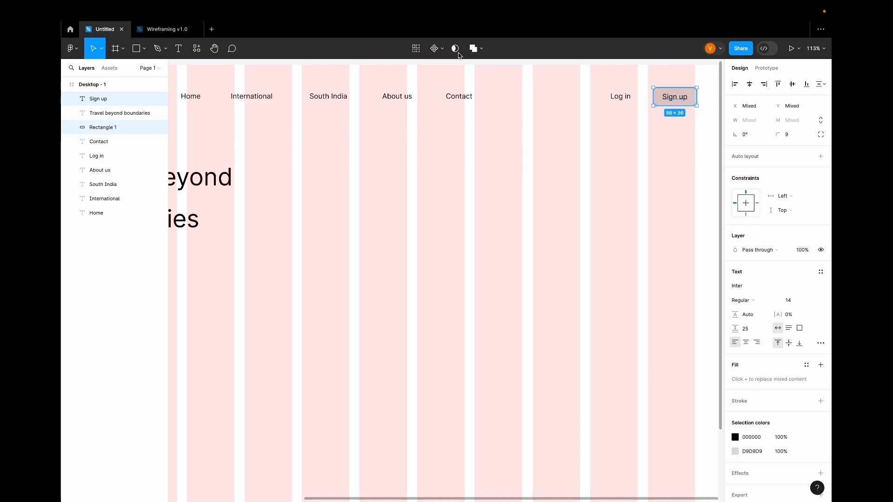
{"action": "left_click", "coordinate": [434, 48]}
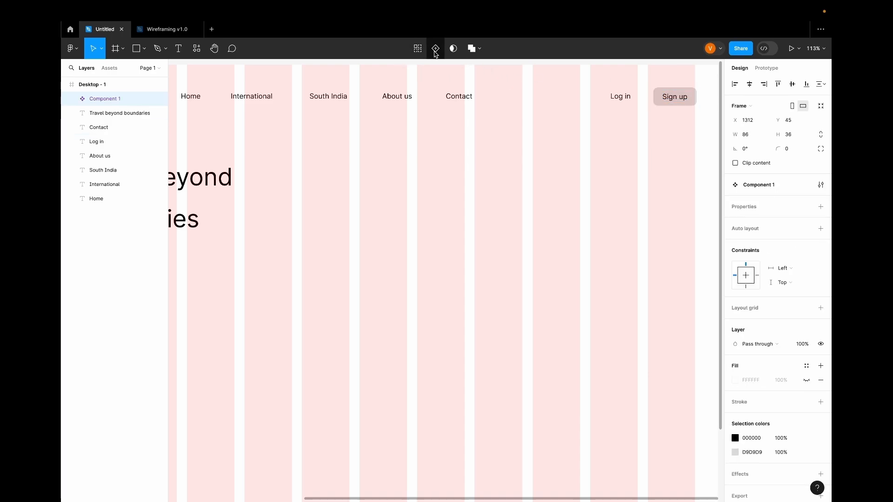
- Rename the button component as Signup and move it flush with the last column's right edge, at about X 1309, Y 43
{"action": "double_click", "coordinate": [117, 100]}
{"action": "key", "text": "BackSpace"}
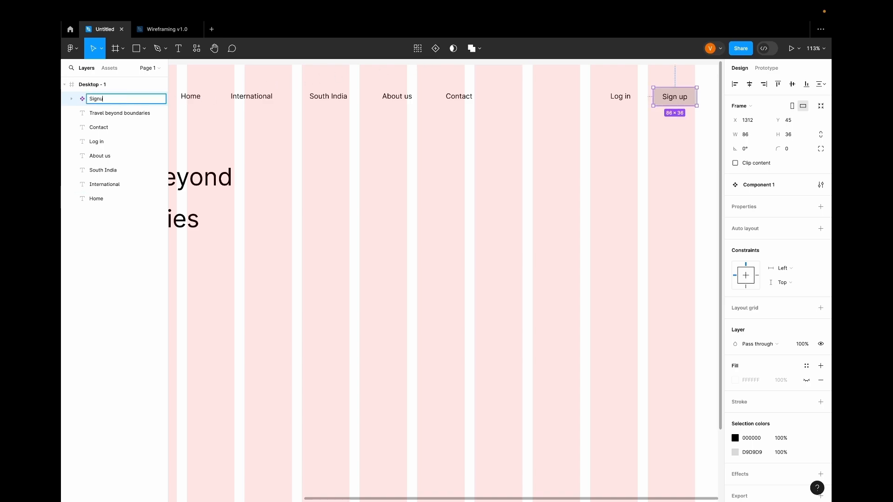
{"action": "type", "text": "Signup"}
{"action": "left_click", "coordinate": [385, 253]}
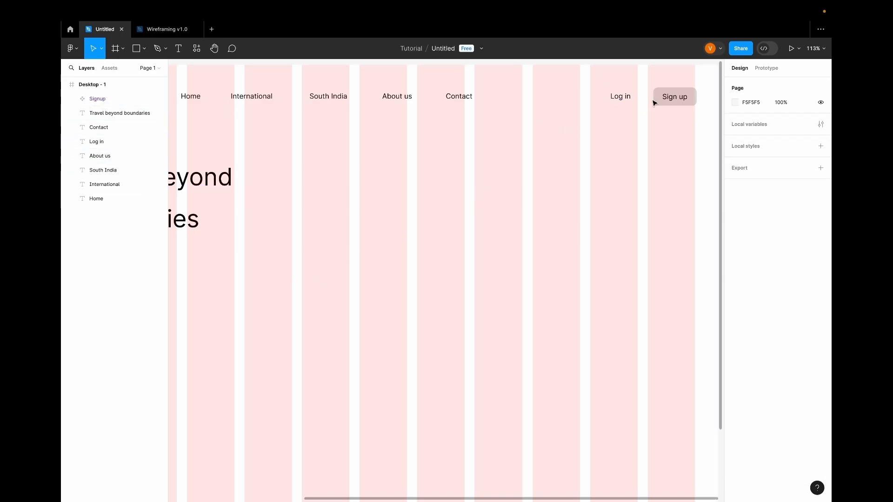
{"action": "left_click_drag", "start_coordinate": [687, 100], "coordinate": [685, 104]}
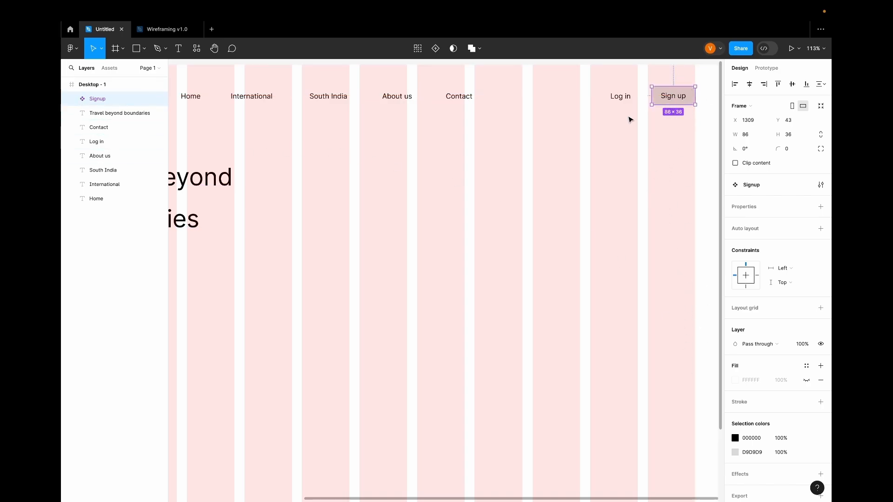
- Place three instances of the local Signup component in a staggered arrangement beneath the navigation row
{"action": "left_click", "coordinate": [110, 68]}
{"action": "left_click", "coordinate": [70, 137]}
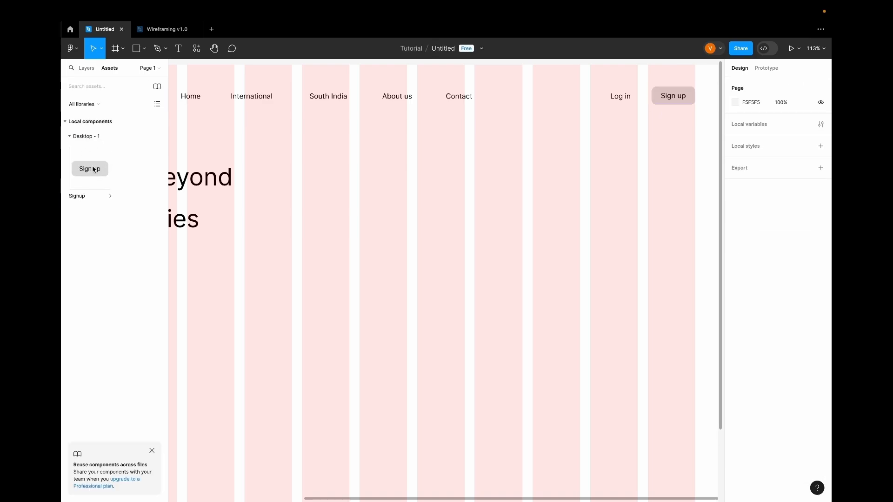
{"action": "left_click_drag", "start_coordinate": [92, 170], "coordinate": [434, 181]}
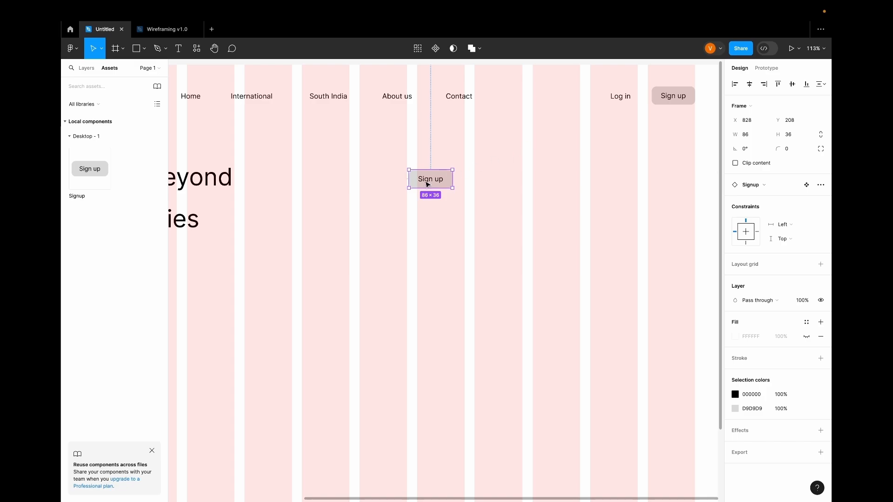
{"action": "left_click_drag", "start_coordinate": [97, 170], "coordinate": [474, 226]}
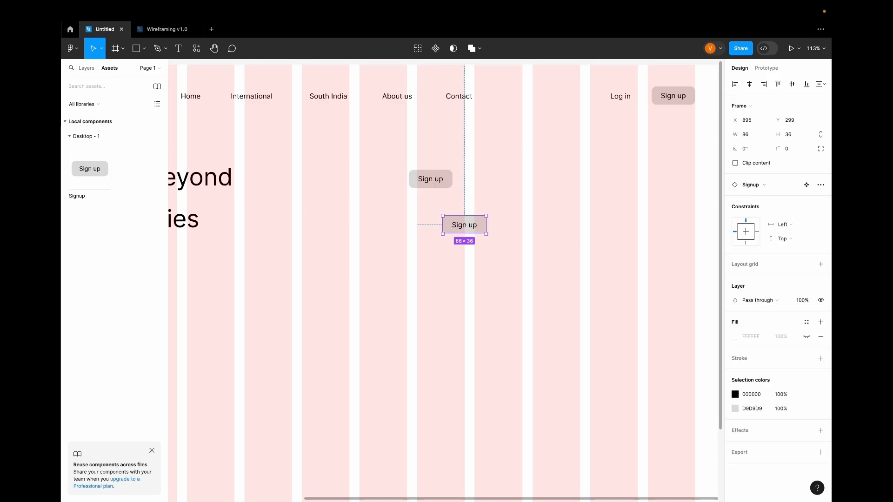
{"action": "left_click_drag", "start_coordinate": [97, 171], "coordinate": [490, 275]}
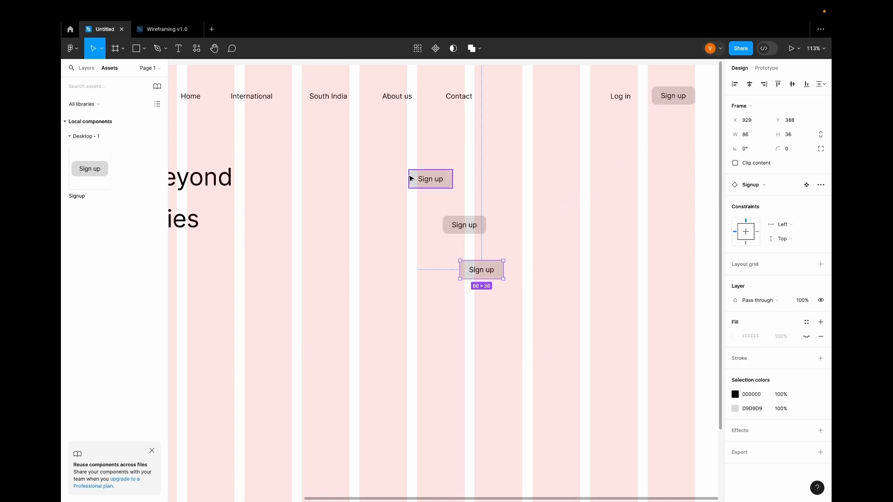
- Change the text of the uppermost Signup instance to "Log in"
{"action": "left_click", "coordinate": [434, 184]}
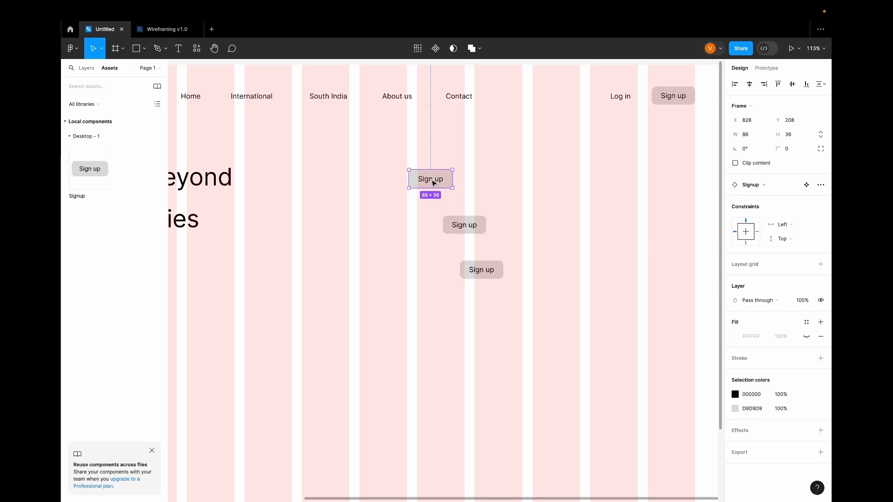
{"action": "double_click", "coordinate": [434, 183]}
{"action": "double_click", "coordinate": [431, 180]}
{"action": "key", "text": "BackSpace"}
{"action": "type", "text": "Log in"}
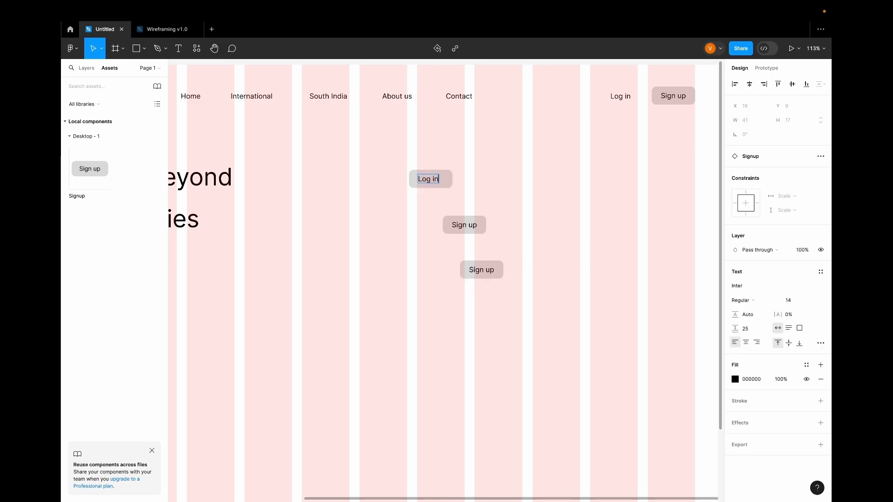
{"action": "key", "text": "Escape"}
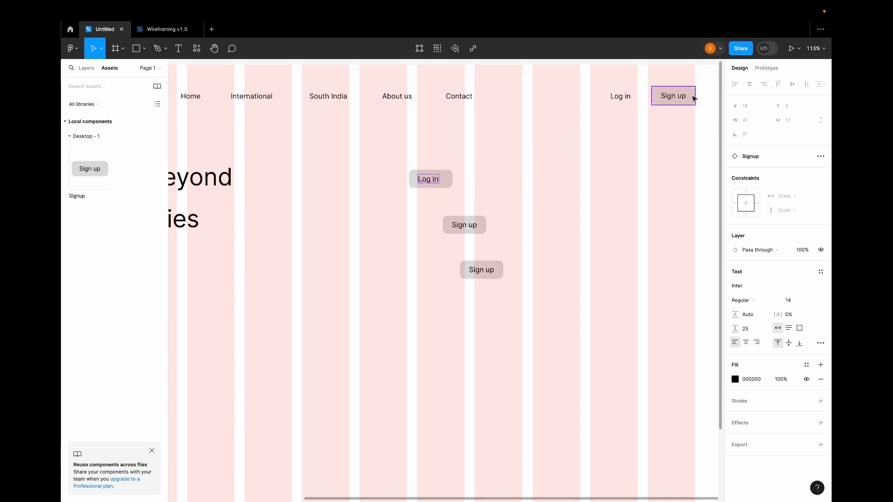
{"action": "left_click", "coordinate": [575, 167]}
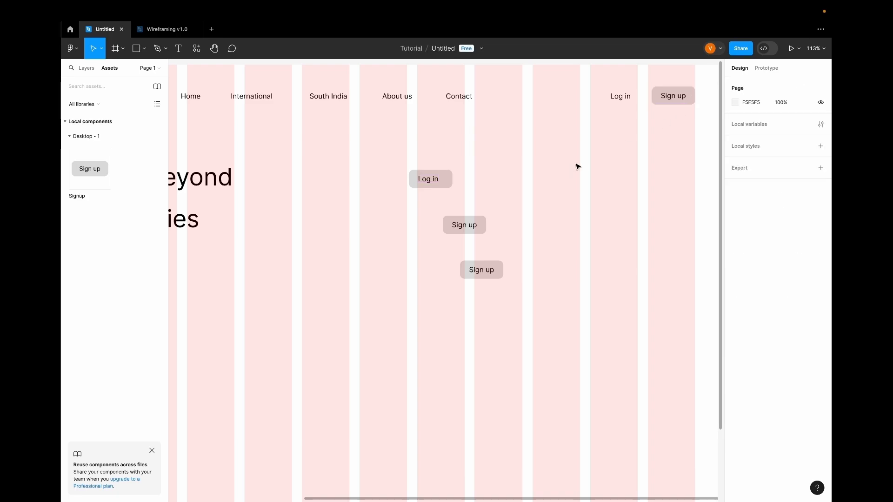
- Change the text of the main Signup component in the navigation row to "Log in"
{"action": "double_click", "coordinate": [678, 97]}
{"action": "double_click", "coordinate": [677, 97]}
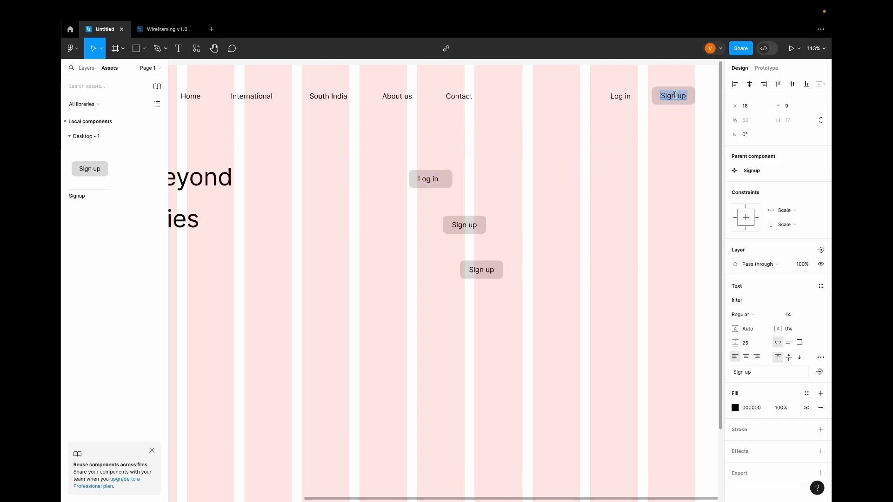
{"action": "key", "text": "BackSpace"}
{"action": "type", "text": "Log in"}
{"action": "key", "text": "Return"}
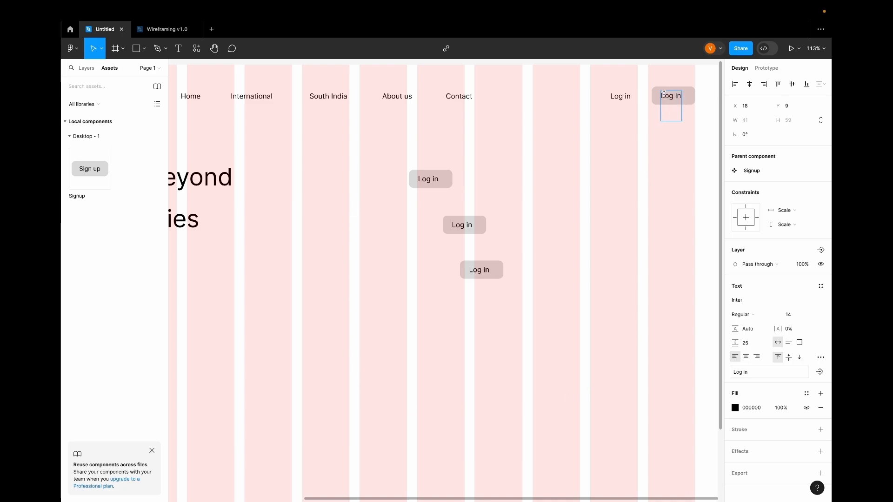
{"action": "key", "text": "Escape"}
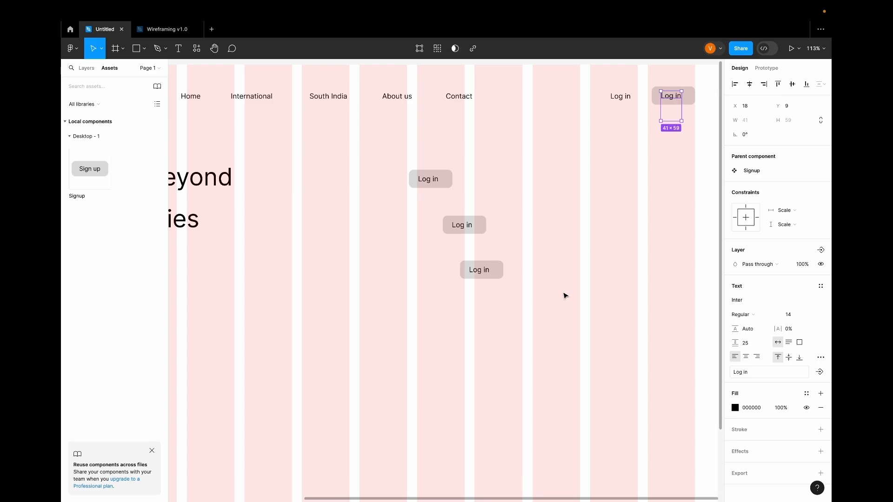
- Undo the text edits on the main Signup component and on its uppermost instance
{"action": "key", "text": "Return"}
{"action": "type", "text": "Sign up"}
{"action": "key", "text": "Escape"}
{"action": "key", "text": "super+z"}
{"action": "key", "text": "super+z"}
{"action": "key", "text": "super+z"}
{"action": "key", "text": "super+z"}
{"action": "key", "text": "super+z"}
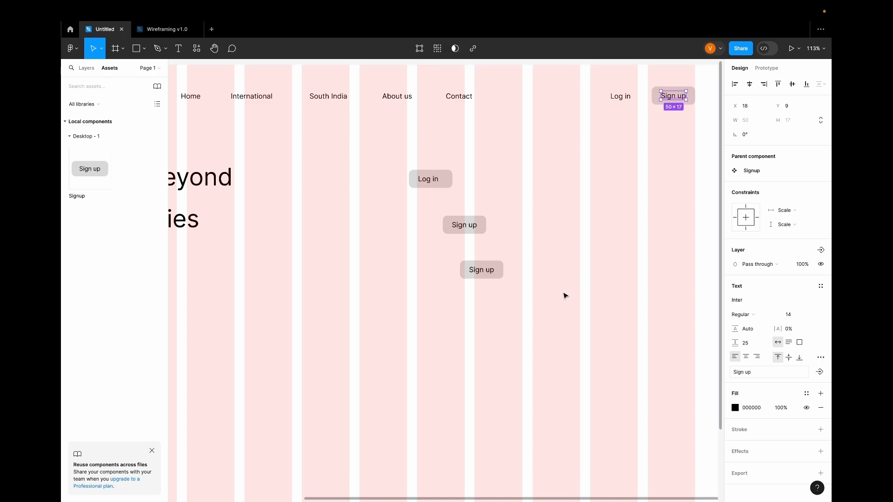
{"action": "key", "text": "super+z"}
{"action": "key", "text": "super+z"}
{"action": "key", "text": "super+z"}
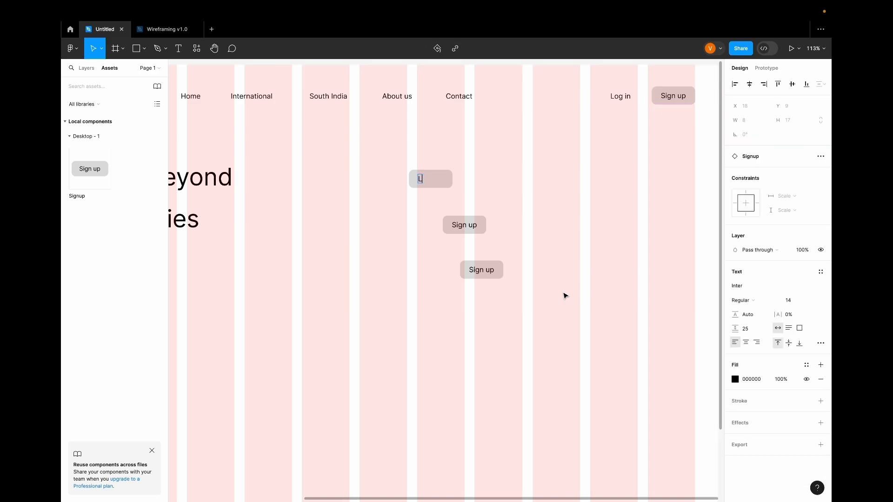
{"action": "key", "text": "Escape"}
- Move the main Signup component to about X 1038, Y 157 and line up its three instances in a row beneath it at Y 216
{"action": "left_click", "coordinate": [678, 144]}
{"action": "left_click_drag", "start_coordinate": [692, 94], "coordinate": [556, 153]}
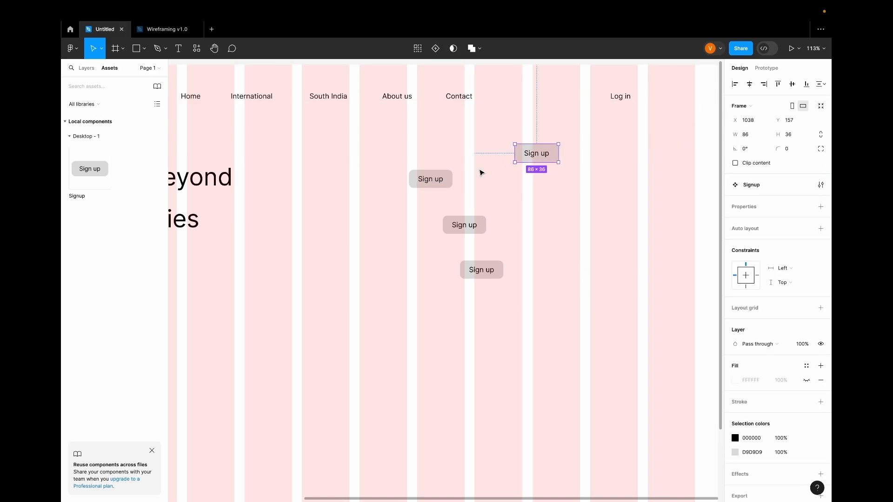
{"action": "left_click_drag", "start_coordinate": [457, 185], "coordinate": [509, 189]}
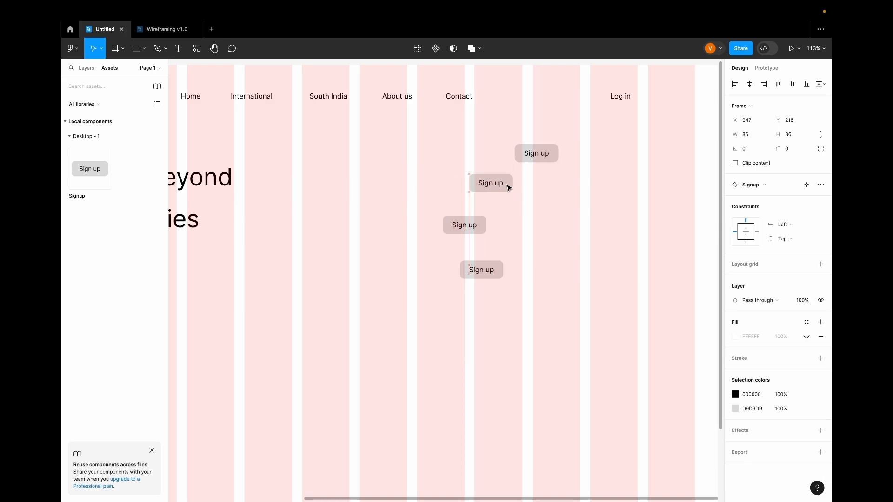
{"action": "left_click_drag", "start_coordinate": [483, 229], "coordinate": [567, 188]}
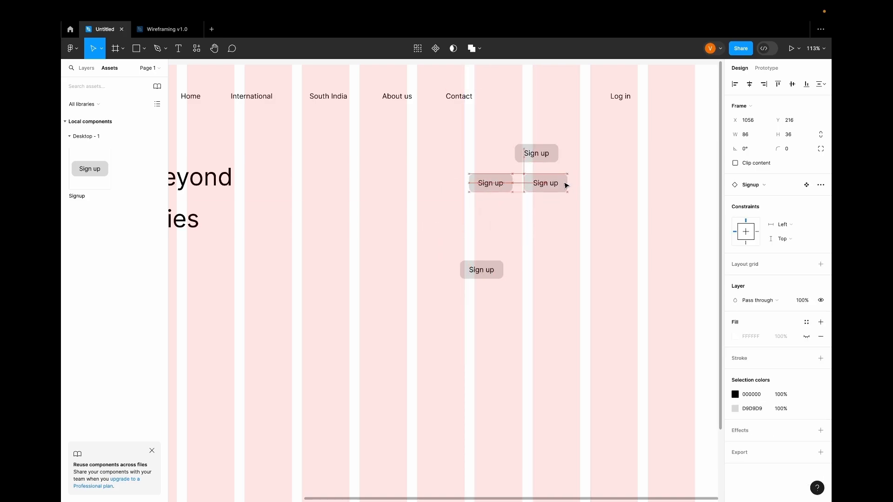
{"action": "left_click_drag", "start_coordinate": [501, 268], "coordinate": [622, 182]}
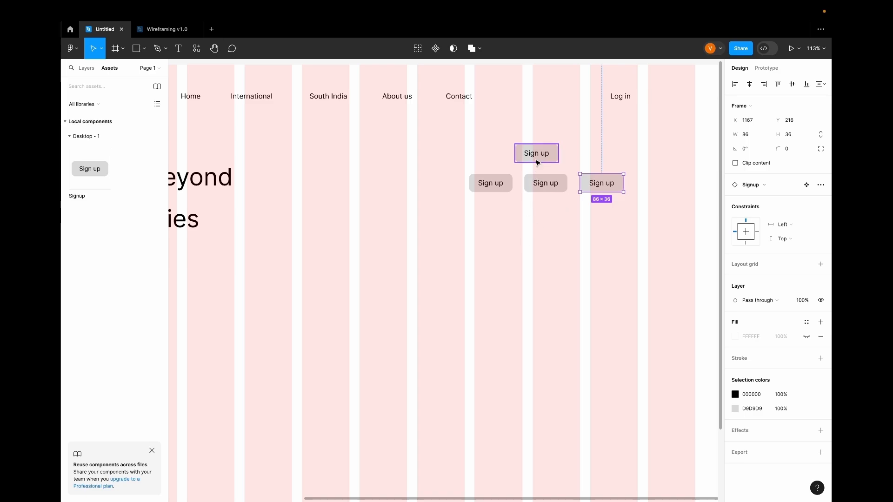
- Examine how the main Signup component and the row of three instances beneath it relate by selecting each in turn
{"action": "left_click_drag", "start_coordinate": [468, 212], "coordinate": [621, 192]}
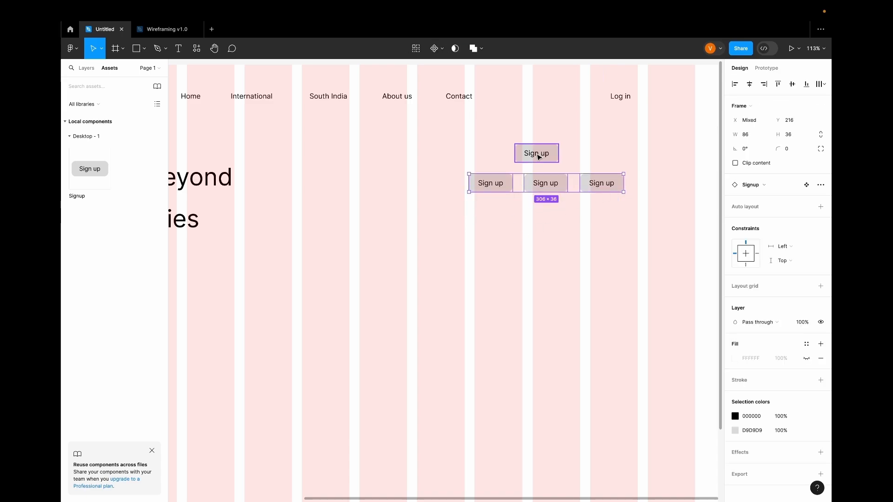
{"action": "left_click", "coordinate": [496, 283]}
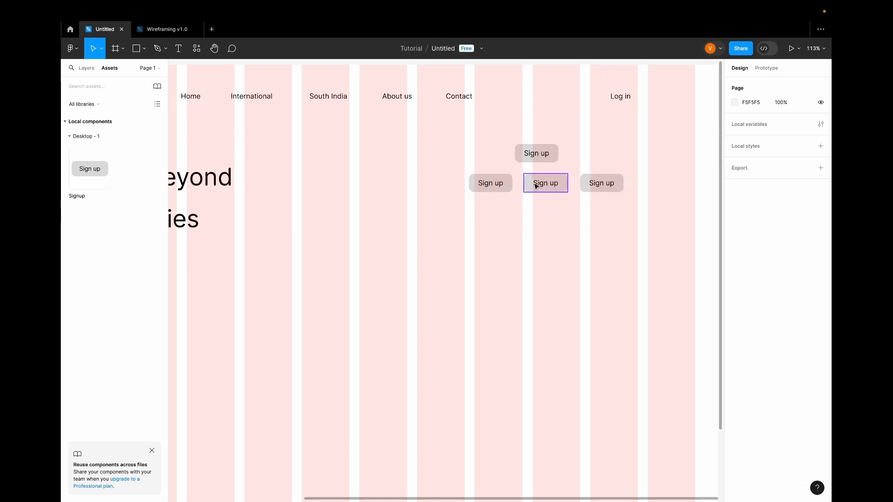
{"action": "left_click", "coordinate": [546, 155]}
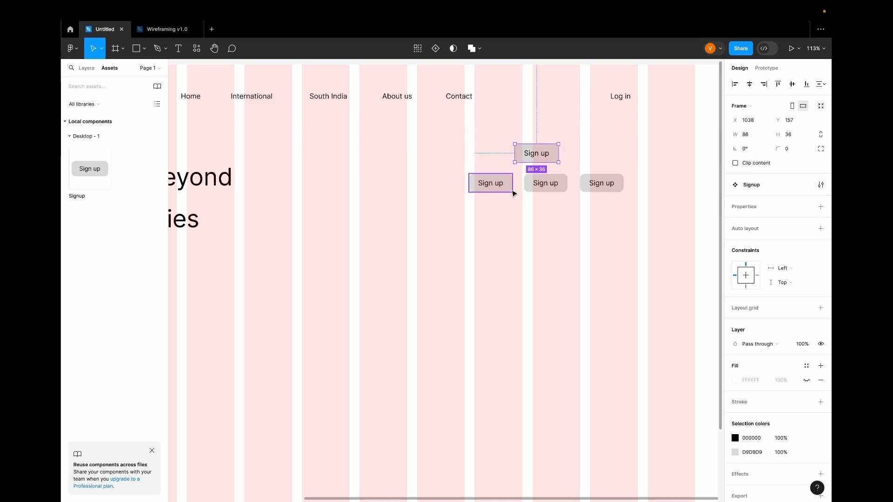
{"action": "left_click_drag", "start_coordinate": [489, 214], "coordinate": [614, 187]}
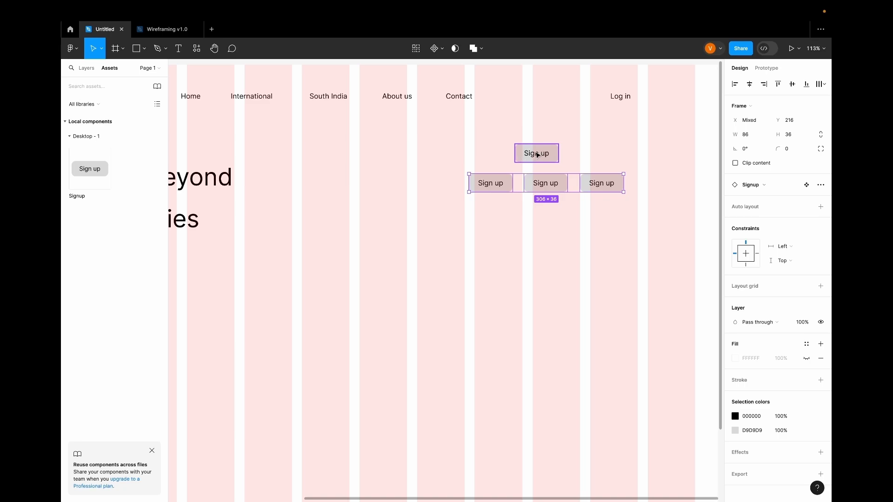
{"action": "left_click", "coordinate": [535, 156]}
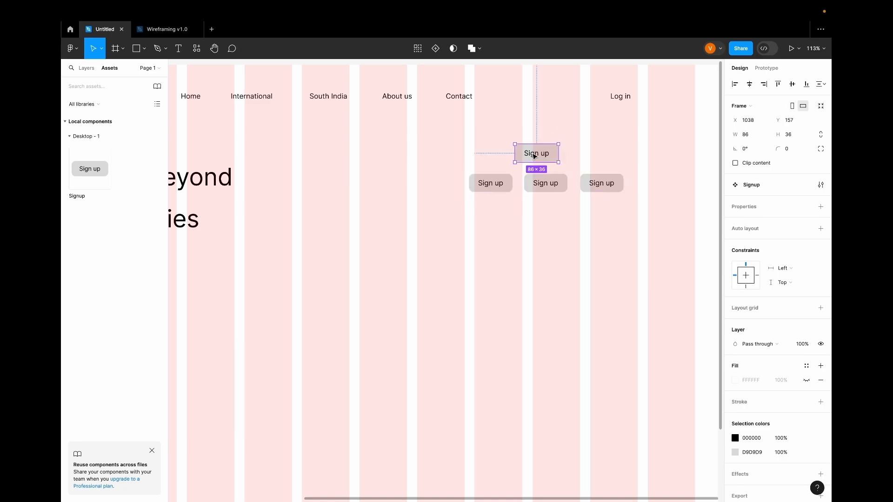
{"action": "double_click", "coordinate": [535, 156]}
{"action": "left_click_drag", "start_coordinate": [483, 197], "coordinate": [648, 181]}
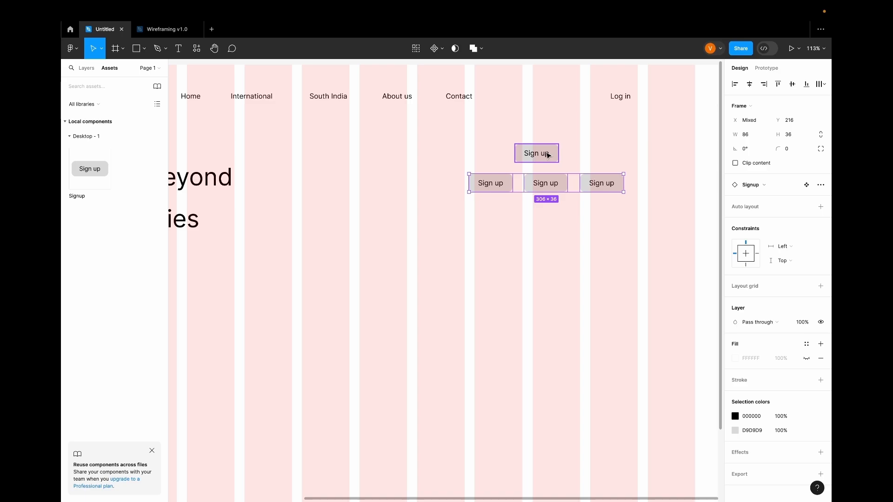
{"action": "left_click", "coordinate": [503, 231]}
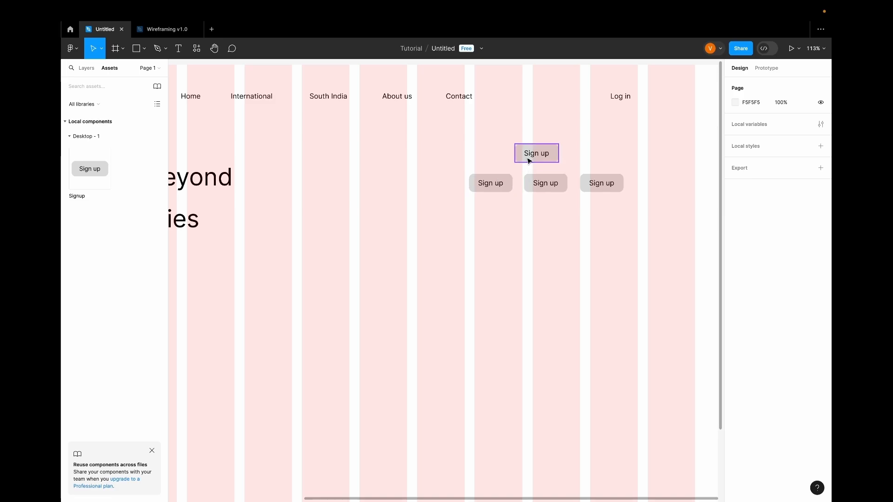
- Move the main Signup component back into the navigation row at the last column's left edge, about X 1301, and delete its three instances
{"action": "left_click_drag", "start_coordinate": [529, 161], "coordinate": [665, 108]}
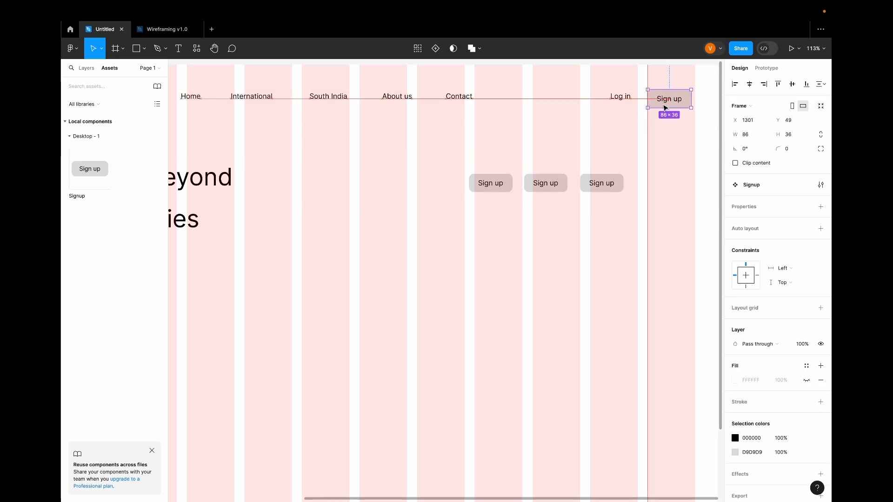
{"action": "left_click", "coordinate": [632, 174]}
{"action": "left_click_drag", "start_coordinate": [632, 173], "coordinate": [461, 203]}
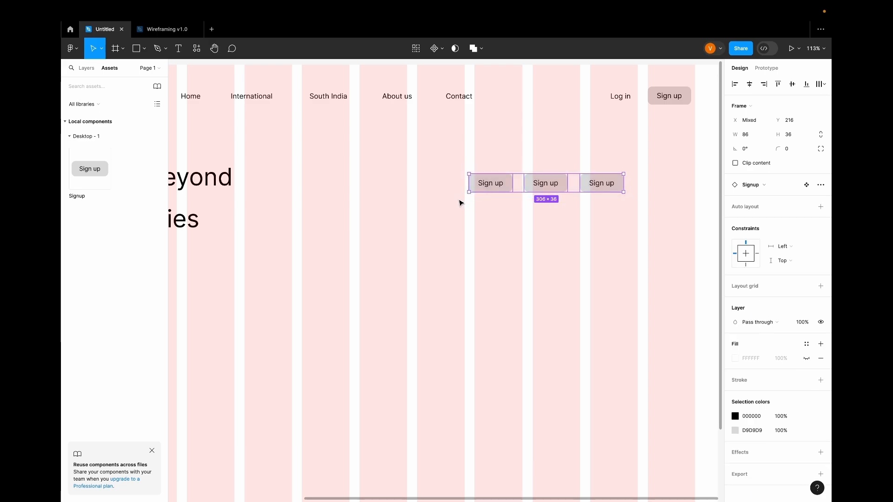
{"action": "key", "text": "Delete"}
- Draw a rectangle about 209 × 59 under the heading, starting at the second column's left edge, and set its corner radius to 9
{"action": "key", "text": "shift+1"}
{"action": "key", "text": "alt+1"}
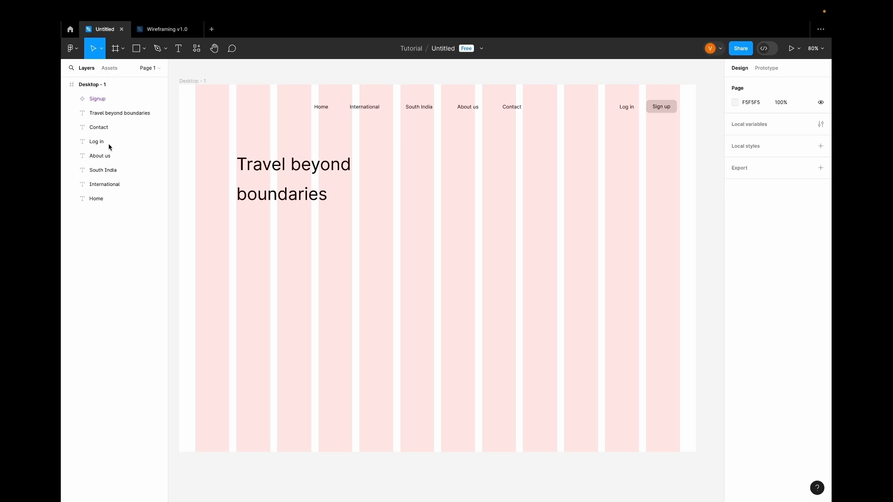
{"action": "left_click", "coordinate": [135, 49]}
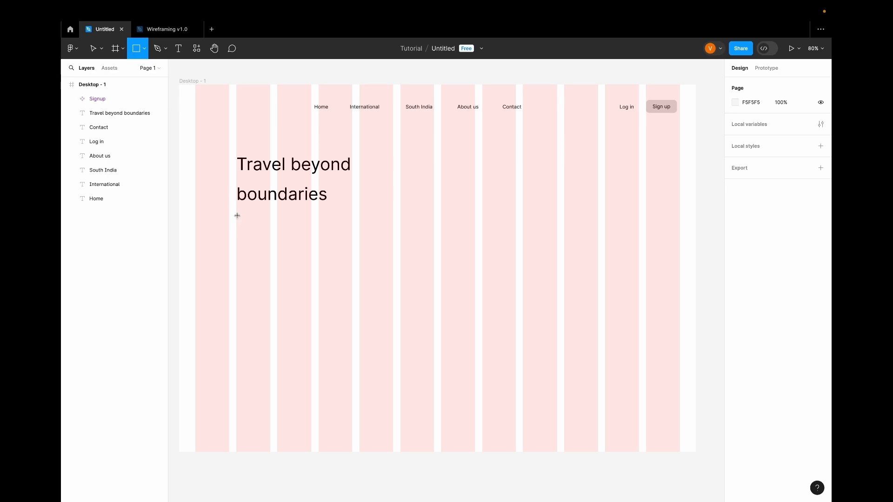
{"action": "left_click_drag", "start_coordinate": [237, 214], "coordinate": [311, 235]}
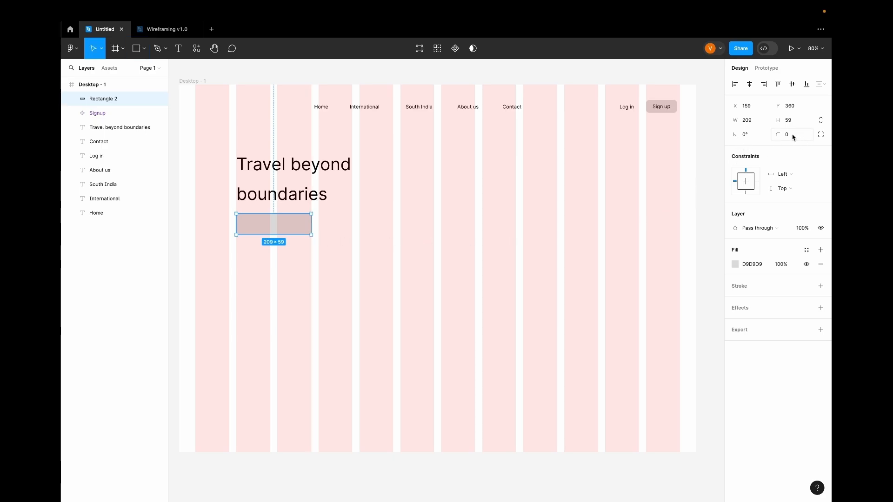
{"action": "left_click_drag", "start_coordinate": [779, 135], "coordinate": [88, 141]}
{"action": "left_click", "coordinate": [296, 271]}
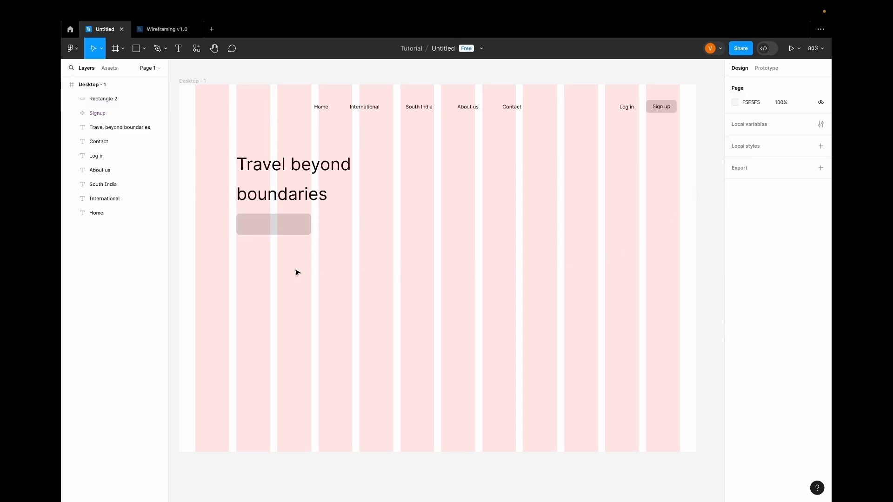
{"action": "left_click", "coordinate": [281, 221]}
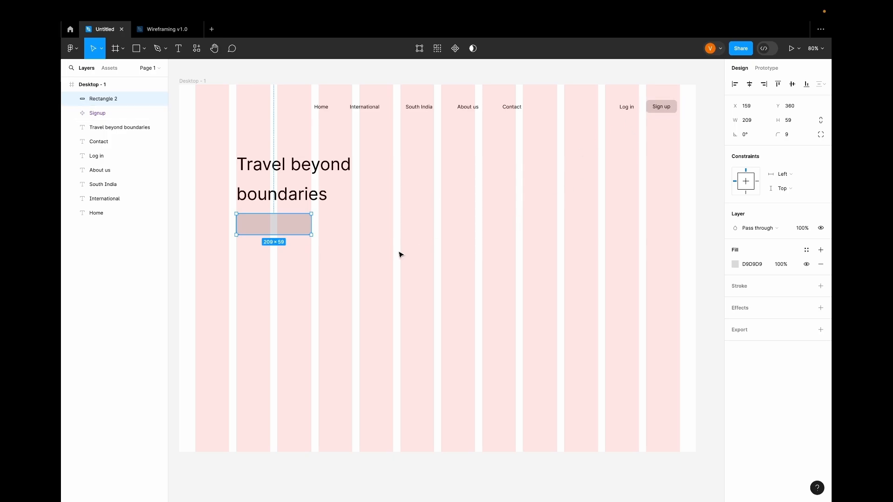
{"action": "left_click", "coordinate": [334, 261]}
- Add the text "Discover more" on top of the rounded rectangle below the heading
{"action": "left_click", "coordinate": [287, 229]}
{"action": "key", "text": "t"}
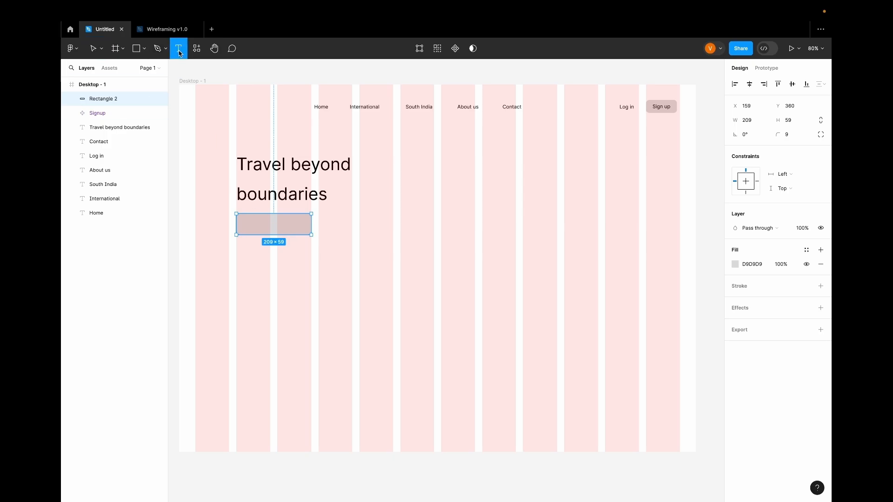
{"action": "left_click", "coordinate": [247, 225]}
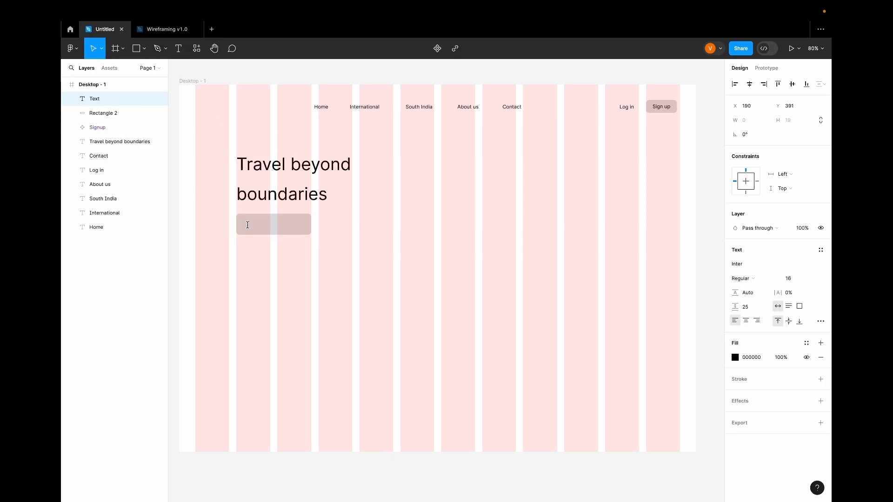
{"action": "type", "text": "Discover more"}
{"action": "key", "text": "Escape"}
- Centre the "Discover more" text horizontally and vertically on the rounded rectangle
{"action": "left_click", "coordinate": [304, 230], "text": "shift"}
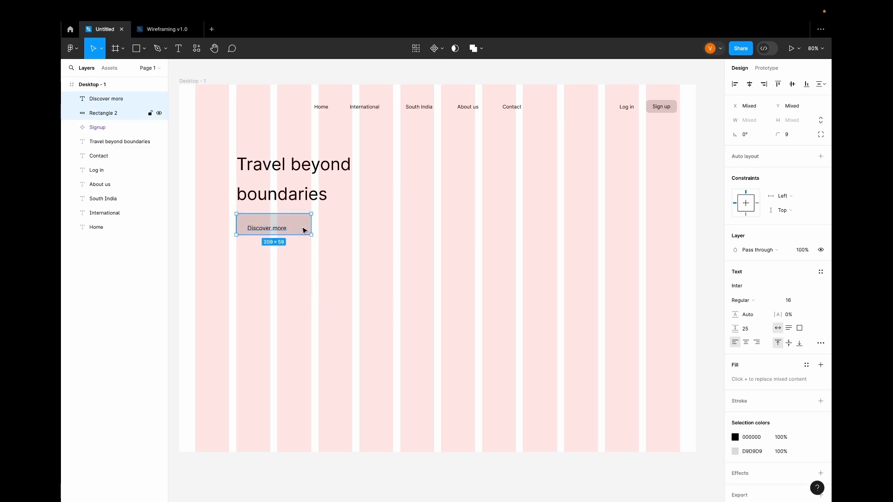
{"action": "left_click", "coordinate": [749, 84]}
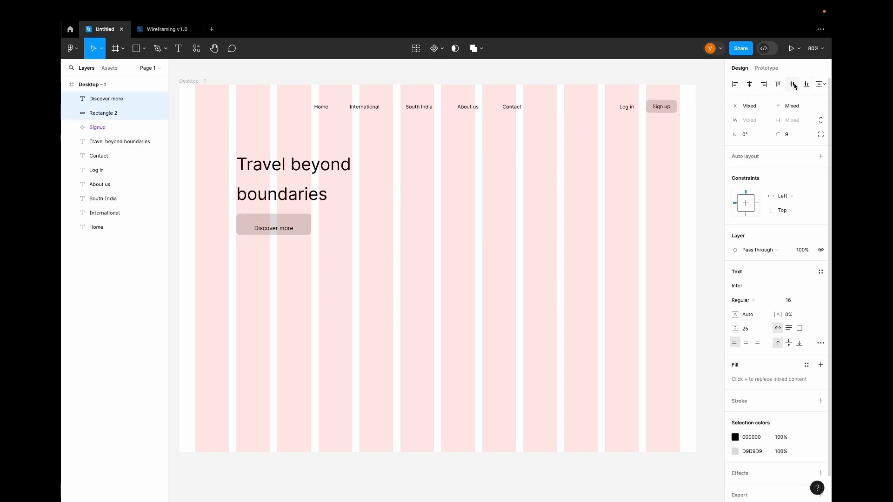
{"action": "left_click", "coordinate": [792, 83]}
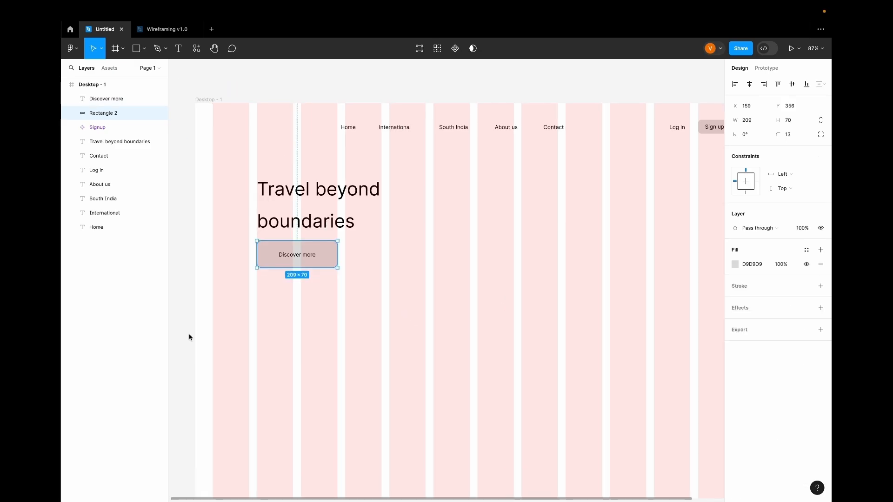
- Group the "Discover more" text with its rounded rectangle
{"action": "left_click", "coordinate": [207, 100]}
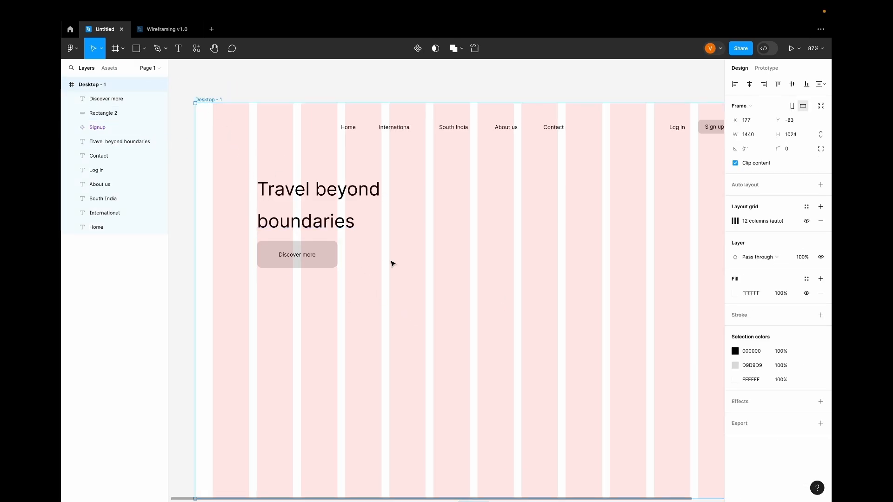
{"action": "scroll", "coordinate": [418, 313], "scroll_direction": "down", "scroll_amount": 2, "text": "ctrl"}
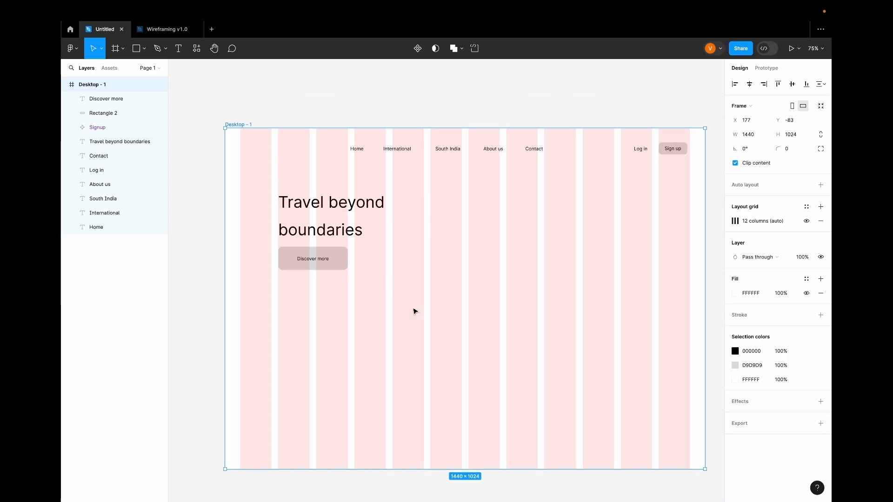
{"action": "scroll", "coordinate": [415, 311], "scroll_direction": "right", "scroll_amount": 2}
{"action": "scroll", "coordinate": [416, 311], "scroll_direction": "down", "scroll_amount": 1}
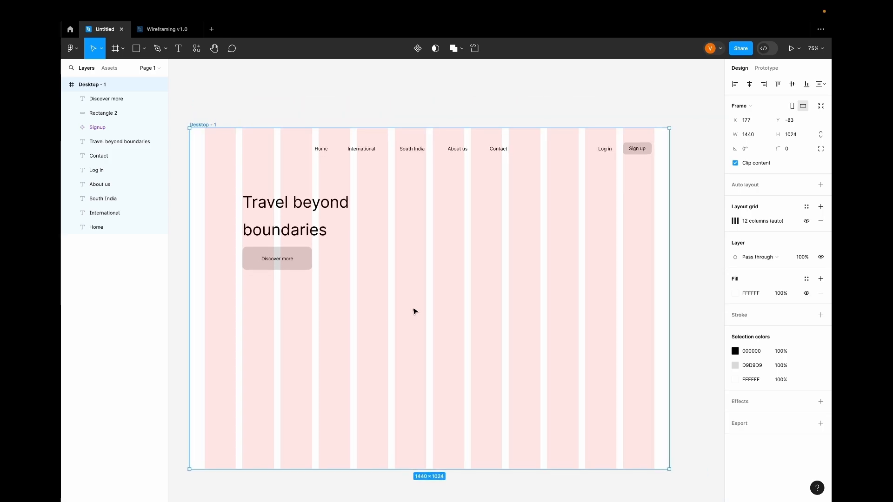
{"action": "scroll", "coordinate": [415, 312], "scroll_direction": "up", "scroll_amount": 1, "text": "ctrl"}
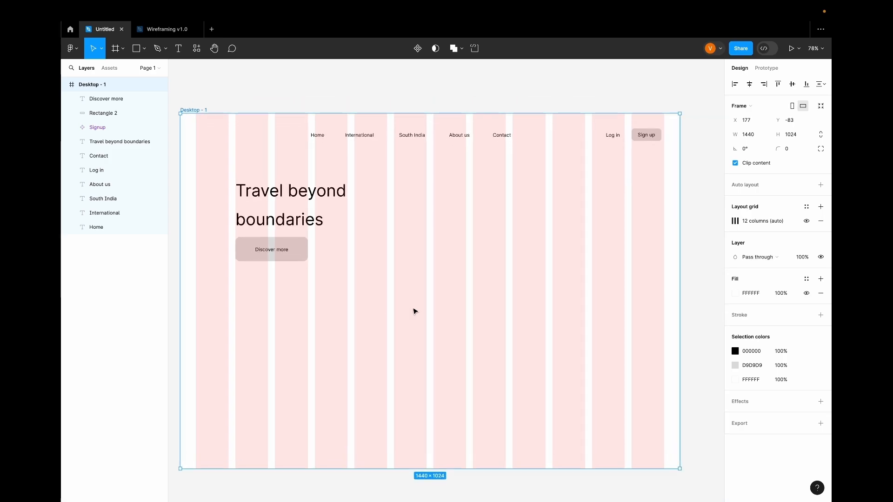
{"action": "left_click", "coordinate": [272, 250]}
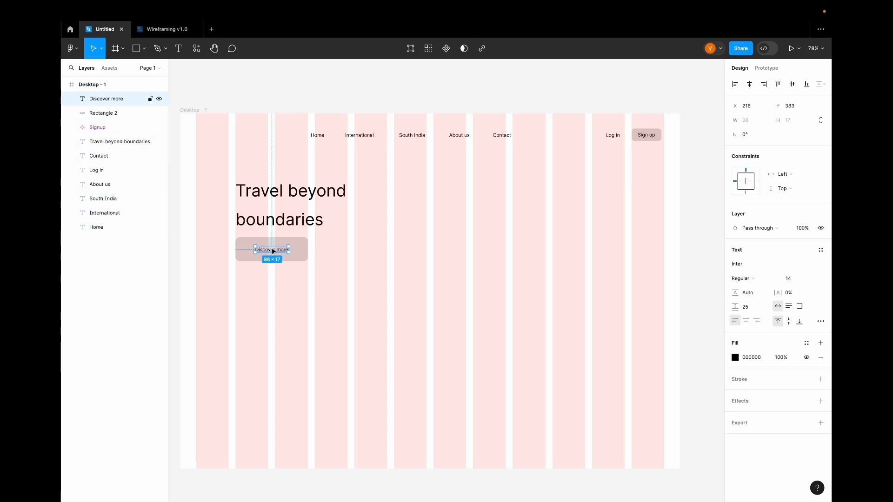
{"action": "left_click", "coordinate": [303, 254], "text": "shift"}
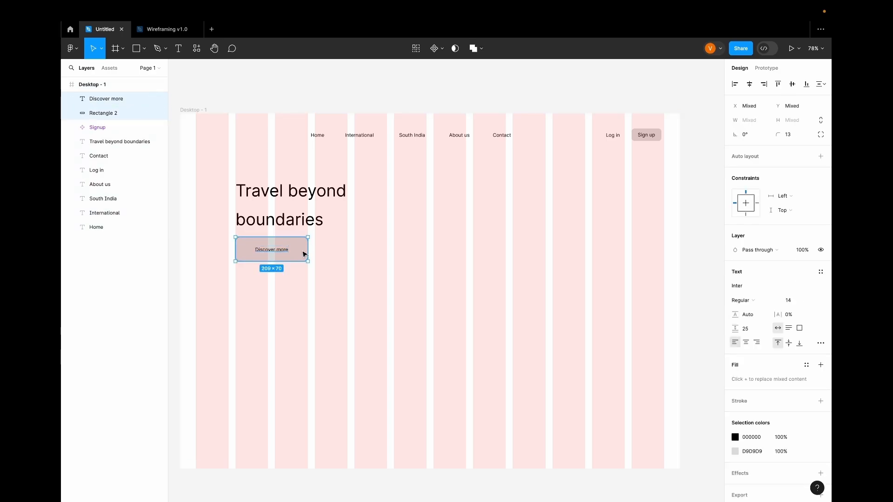
{"action": "key", "text": "ctrl+g"}
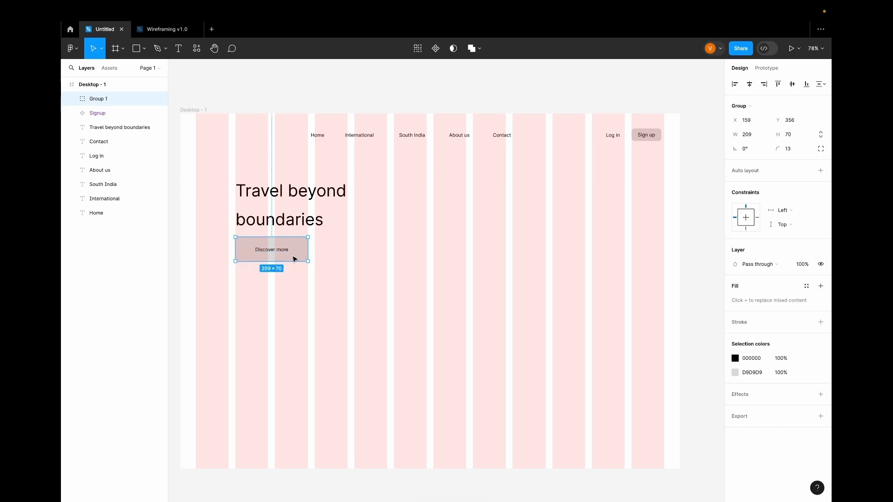
- Move the "Discover more" group down to about Y 686 and extend the Desktop - 1 frame's bottom edge to a height of about 1140
{"action": "left_click_drag", "start_coordinate": [303, 256], "coordinate": [293, 372]}
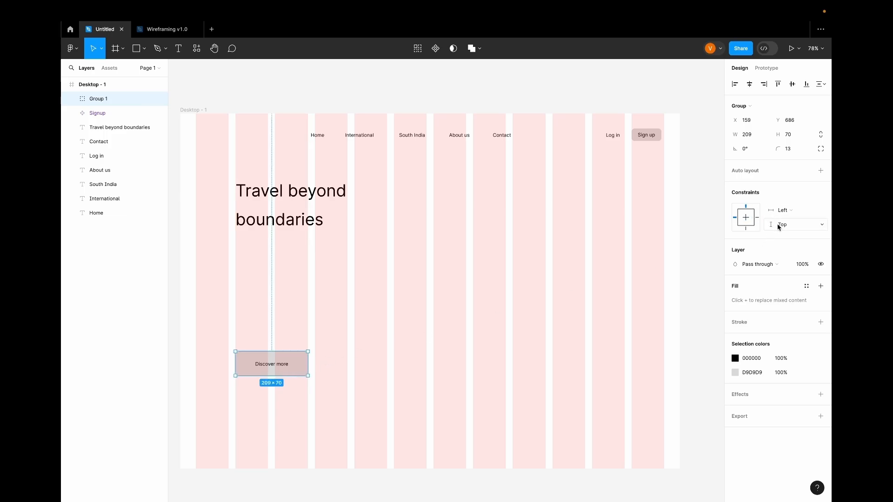
{"action": "scroll", "coordinate": [445, 358], "scroll_direction": "down", "scroll_amount": 3}
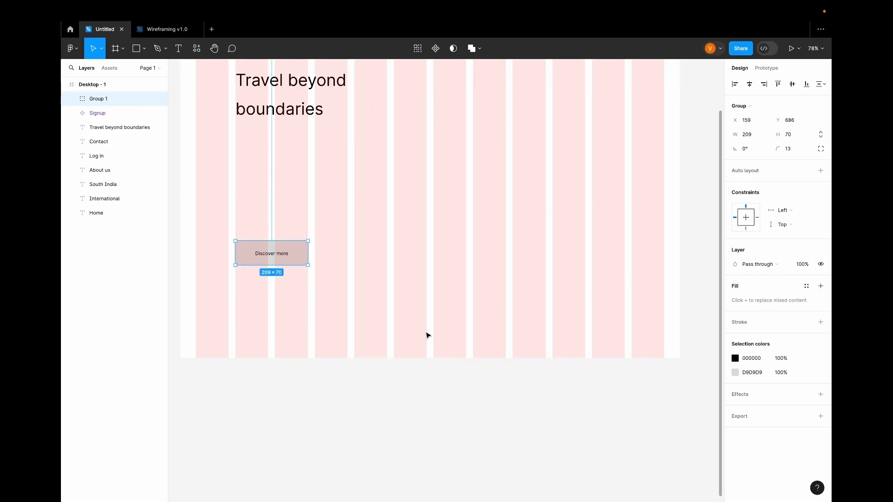
{"action": "scroll", "coordinate": [426, 334], "scroll_direction": "up", "scroll_amount": 4}
{"action": "left_click", "coordinate": [200, 168]}
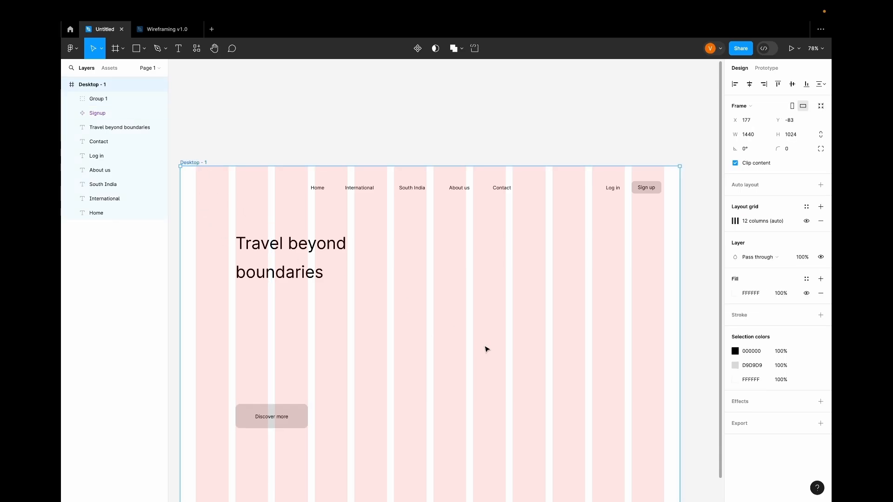
{"action": "scroll", "coordinate": [486, 349], "scroll_direction": "down", "scroll_amount": 6}
{"action": "left_click_drag", "start_coordinate": [445, 303], "coordinate": [452, 434]}
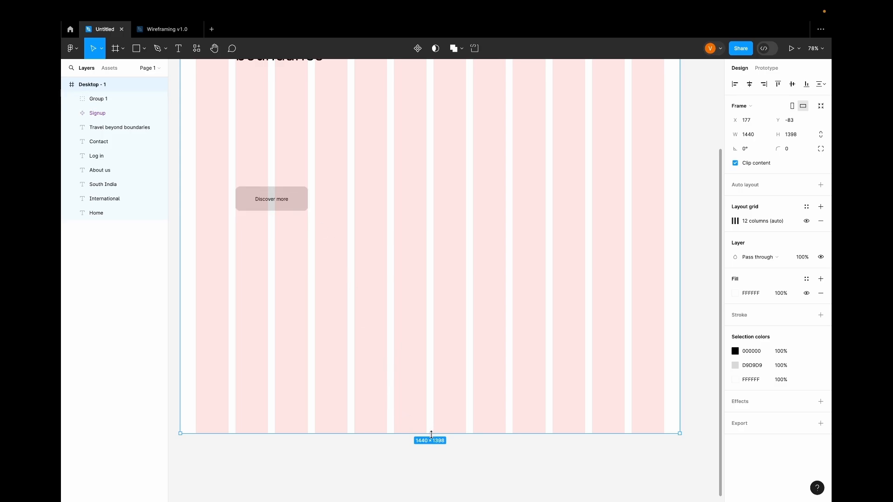
{"action": "left_click_drag", "start_coordinate": [431, 434], "coordinate": [428, 342]}
{"action": "scroll", "coordinate": [429, 347], "scroll_direction": "up", "scroll_amount": 8}
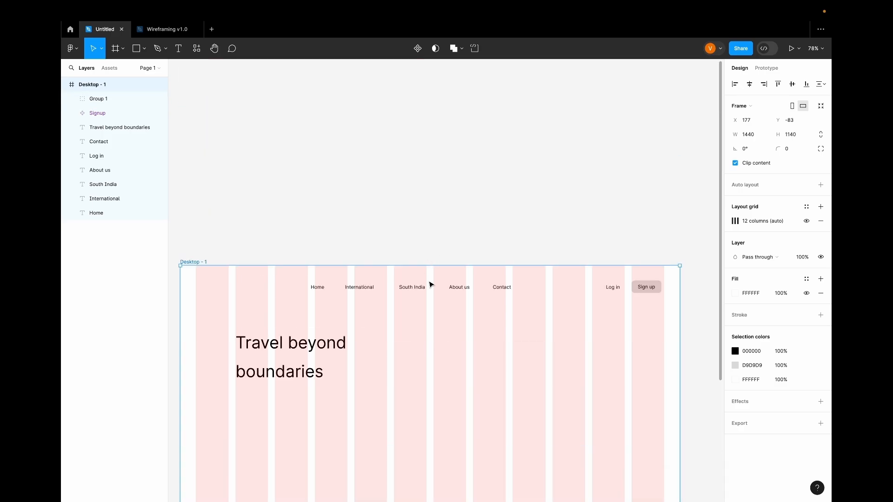
{"action": "scroll", "coordinate": [431, 284], "scroll_direction": "down", "scroll_amount": 5}
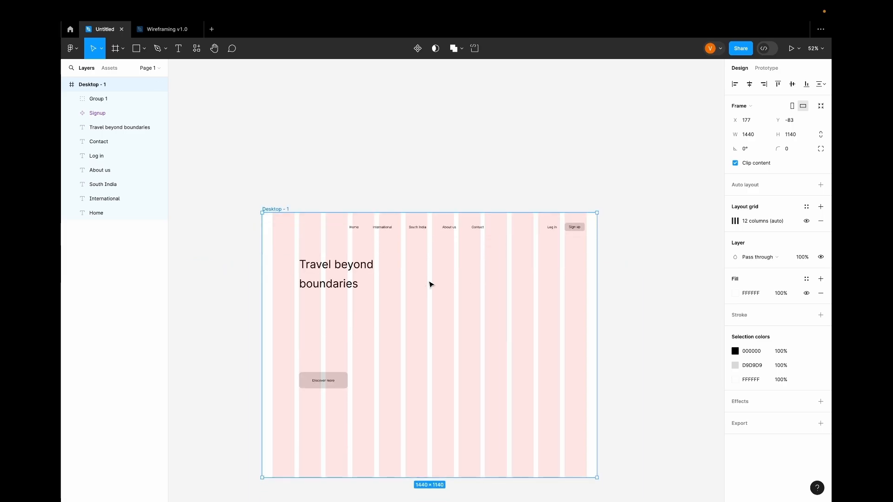
- Try resizing the Desktop - 1 frame from several edges and corners, up to about 1715 × 1491, to test the group's Left and Top constraints
{"action": "left_click_drag", "start_coordinate": [419, 158], "coordinate": [378, 111]}
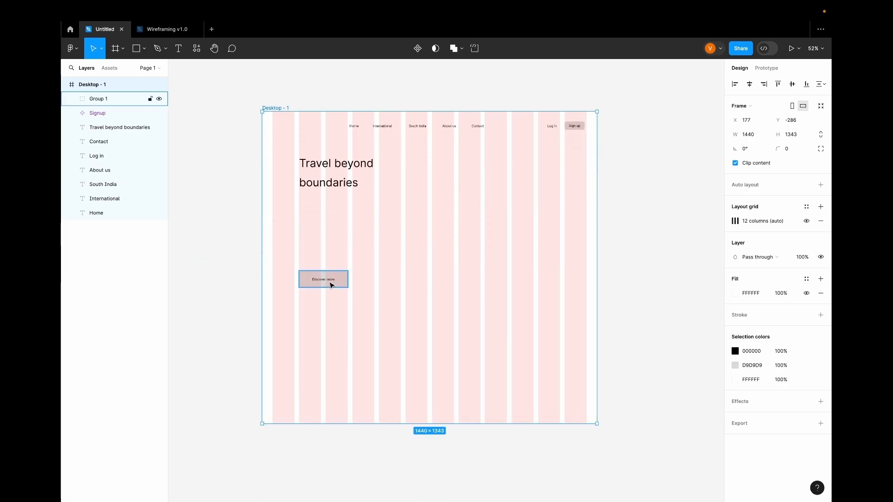
{"action": "left_click_drag", "start_coordinate": [262, 275], "coordinate": [233, 275]}
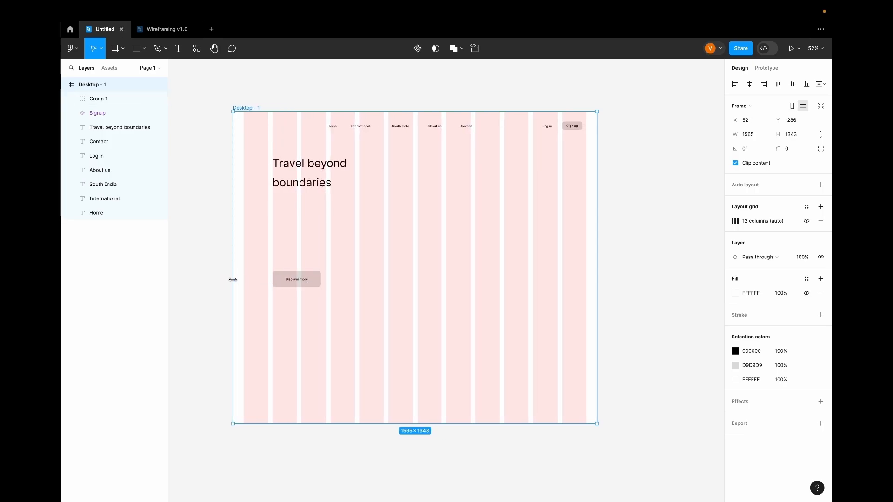
{"action": "mouse_move", "coordinate": [233, 111]}
{"action": "left_mouse_down"}
{"action": "mouse_move", "coordinate": [313, 202]}
{"action": "mouse_move", "coordinate": [246, 116]}
{"action": "left_mouse_up"}
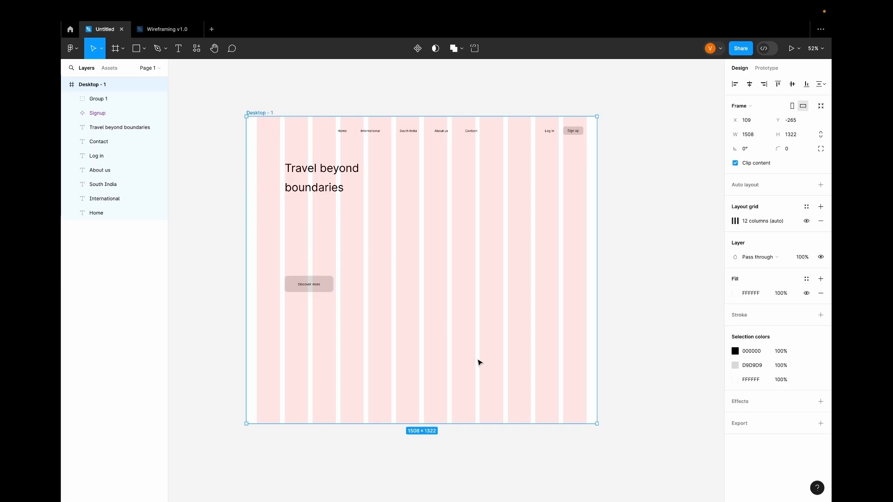
{"action": "left_click_drag", "start_coordinate": [597, 424], "coordinate": [645, 463]}
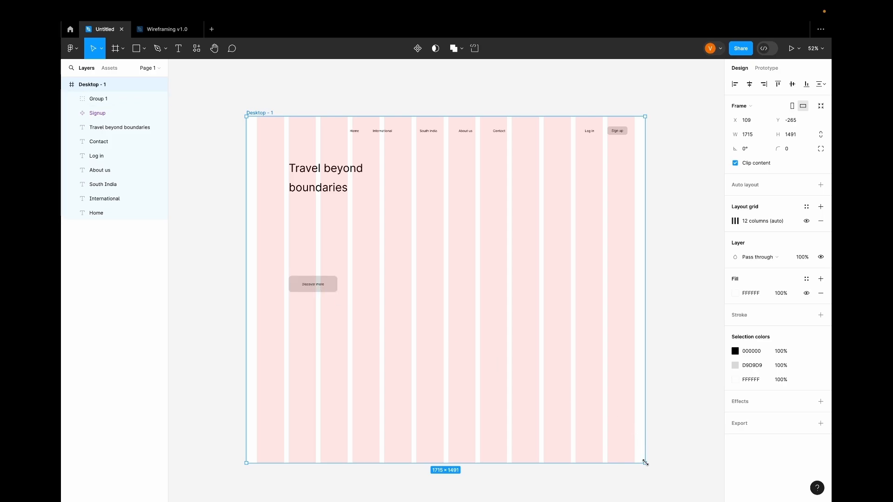
- Undo all the resizes of the Desktop - 1 frame
{"action": "key", "text": "ctrl+z"}
{"action": "key", "text": "ctrl+z"}
{"action": "key", "text": "ctrl+z"}
{"action": "key", "text": "ctrl+z"}
{"action": "key", "text": "ctrl+z"}
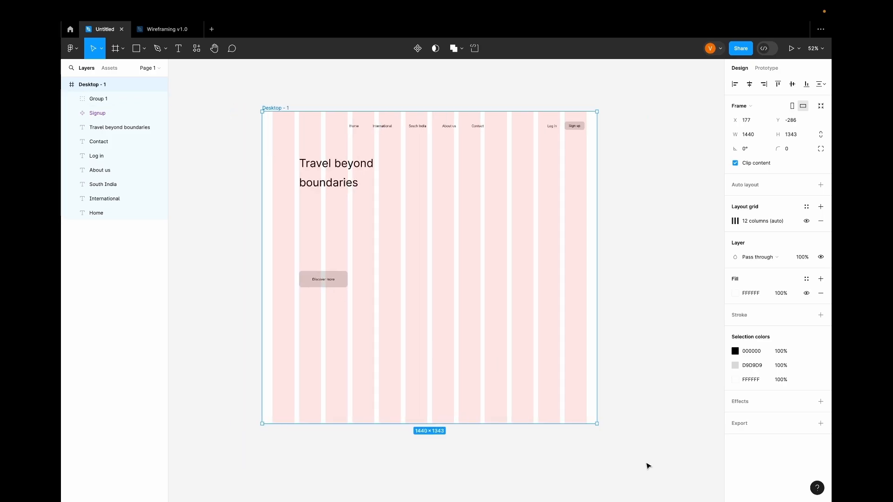
{"action": "key", "text": "ctrl+z"}
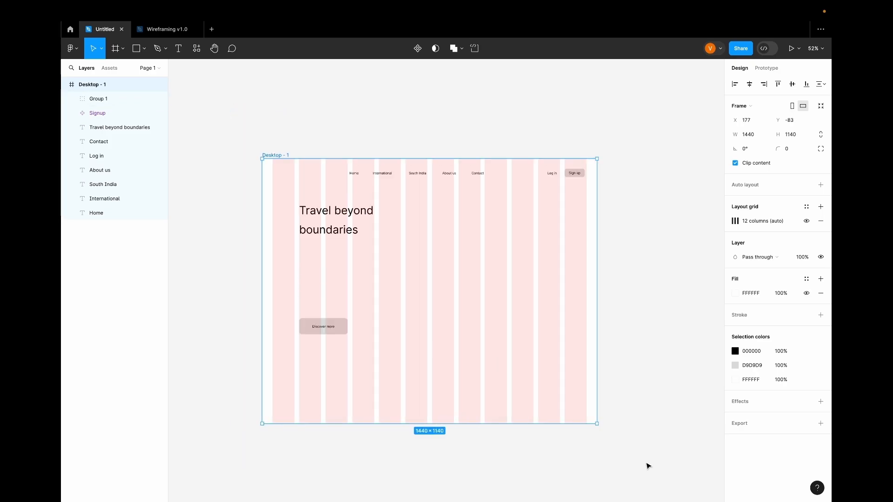
{"action": "key", "text": "ctrl+z"}
{"action": "key", "text": "ctrl+z"}
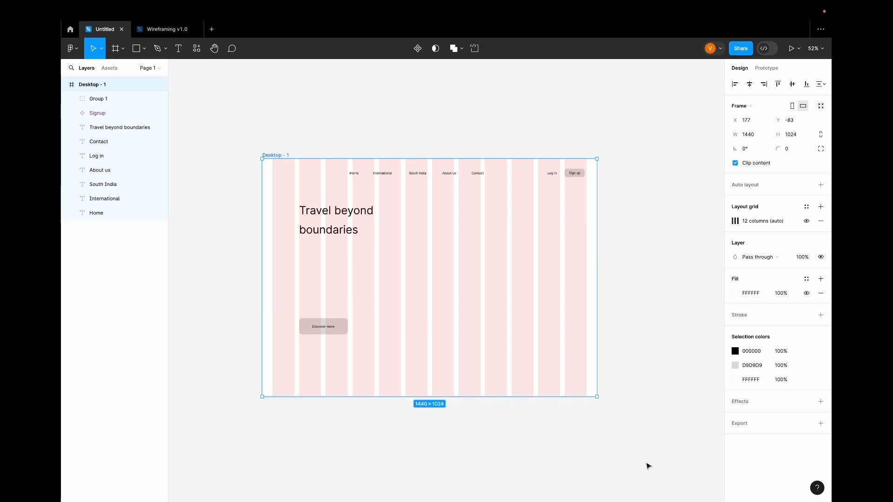
- Move the "Discover more" group to mid-frame at about X 606, Y 477, and set both its horizontal and vertical constraints to Center
{"action": "left_click", "coordinate": [343, 331]}
{"action": "left_click_drag", "start_coordinate": [338, 331], "coordinate": [442, 283]}
{"action": "left_click", "coordinate": [801, 211]}
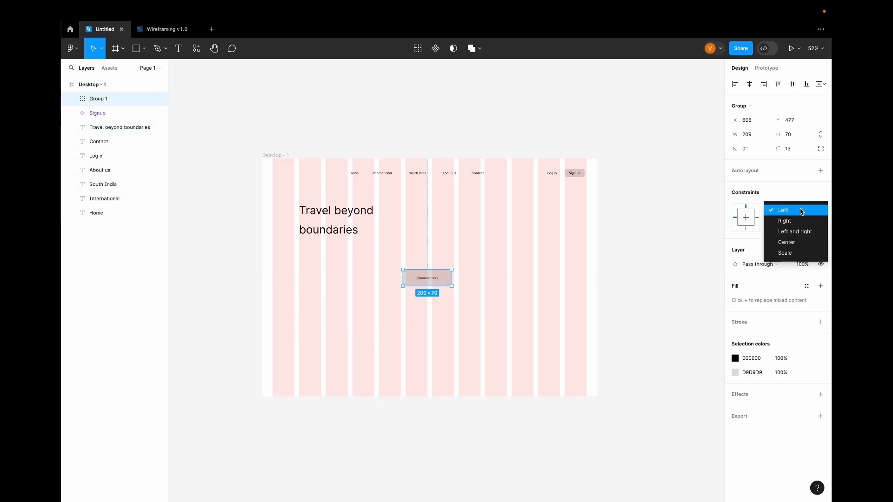
{"action": "left_click", "coordinate": [802, 242]}
{"action": "left_click", "coordinate": [786, 225]}
{"action": "left_click", "coordinate": [791, 253]}
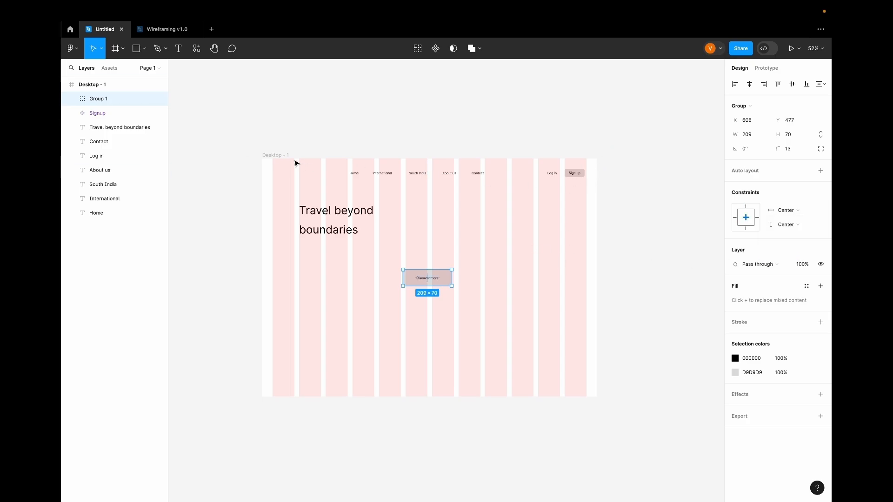
- Try shortening the Desktop - 1 frame to a height of about 962, and undo the resize and both Center constraints
{"action": "left_click", "coordinate": [279, 157]}
{"action": "mouse_move", "coordinate": [597, 396]}
{"action": "left_mouse_down"}
{"action": "mouse_move", "coordinate": [691, 460]}
{"action": "mouse_move", "coordinate": [599, 409]}
{"action": "mouse_move", "coordinate": [487, 247]}
{"action": "mouse_move", "coordinate": [707, 372]}
{"action": "mouse_move", "coordinate": [526, 455]}
{"action": "mouse_move", "coordinate": [428, 321]}
{"action": "mouse_move", "coordinate": [581, 307]}
{"action": "mouse_move", "coordinate": [597, 383]}
{"action": "left_mouse_up"}
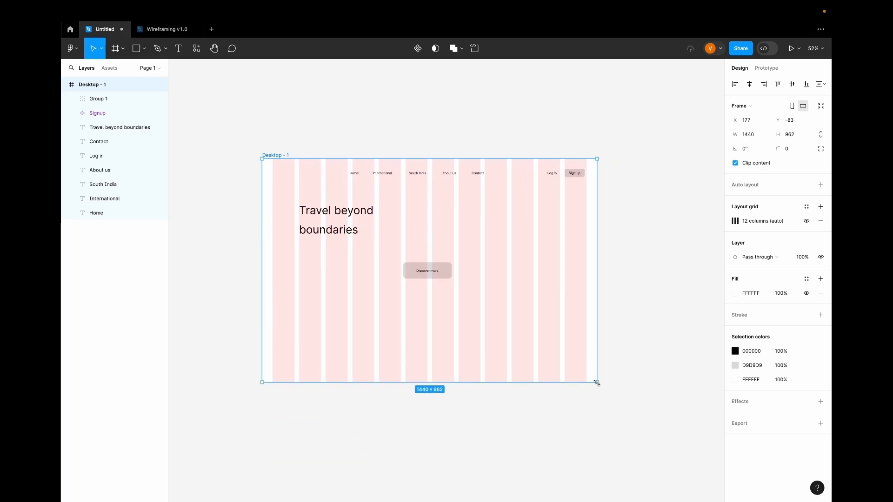
{"action": "key", "text": "super+z"}
{"action": "key", "text": "super+z"}
{"action": "key", "text": "super+z"}
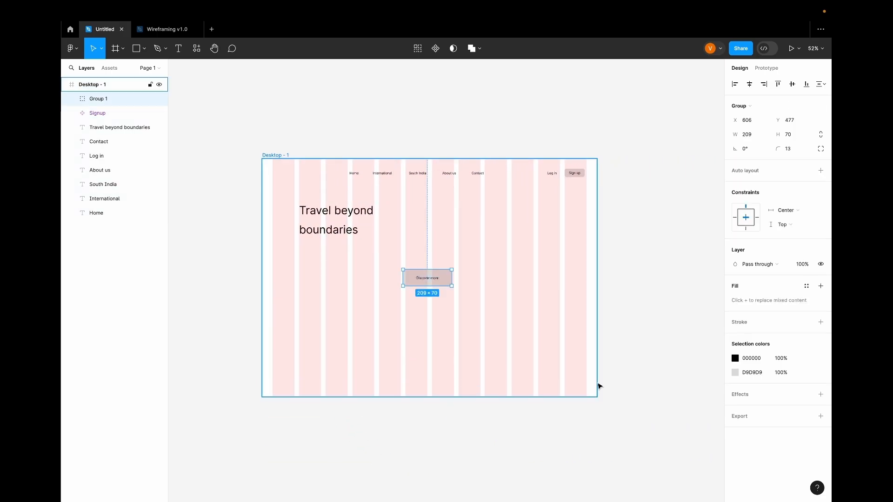
{"action": "key", "text": "super+z"}
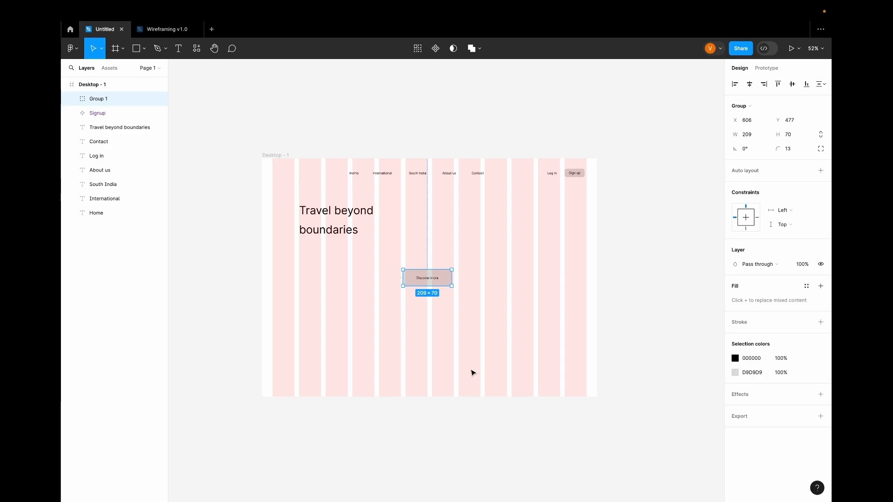
- Move the "Discover more" group back under the heading at the second column's left edge, about X 159, Y 358
{"action": "left_click_drag", "start_coordinate": [437, 283], "coordinate": [332, 256]}
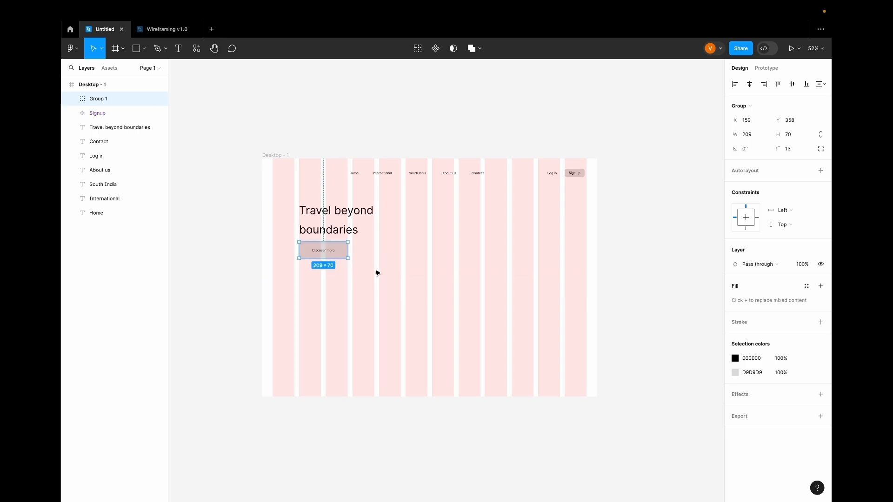
{"action": "scroll", "coordinate": [377, 273], "scroll_direction": "up", "scroll_amount": 5}
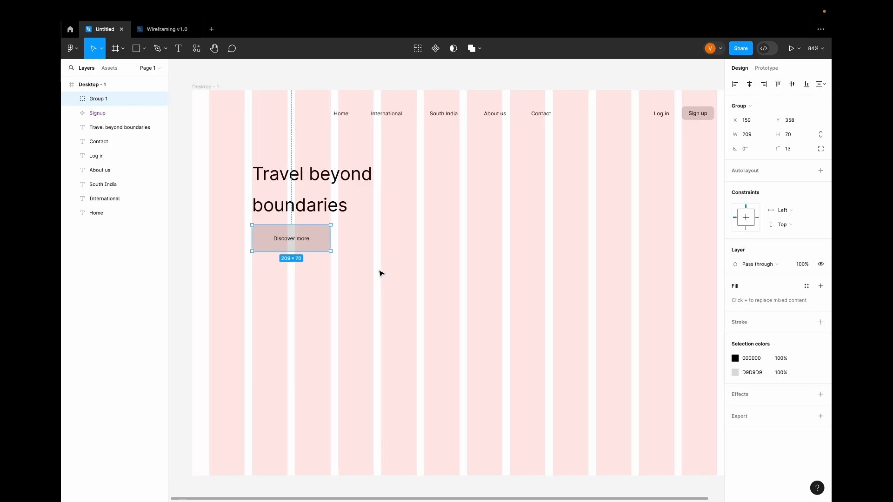
{"action": "scroll", "coordinate": [379, 273], "scroll_direction": "down", "scroll_amount": 1}
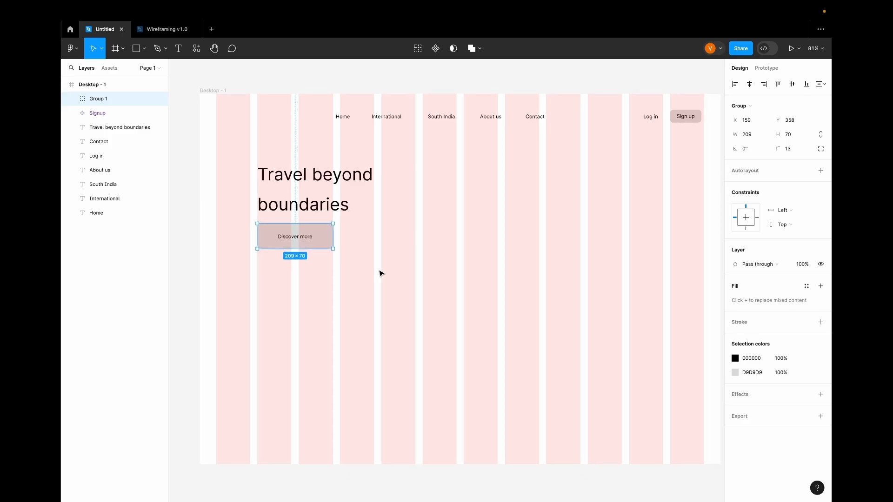
{"action": "scroll", "coordinate": [379, 273], "scroll_direction": "down", "scroll_amount": 1}
{"action": "scroll", "coordinate": [379, 273], "scroll_direction": "left", "scroll_amount": 2}
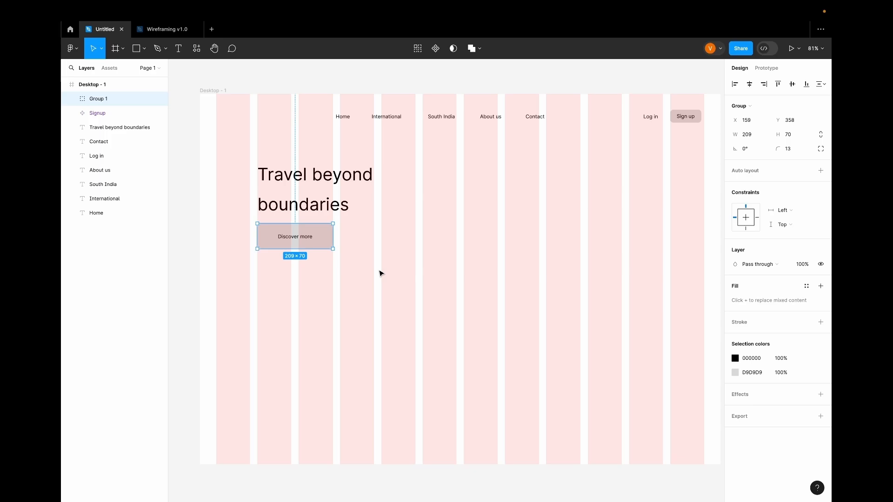
- Move the "Discover more" text and its Rectangle 2 out of Group 1, directly into the Desktop - 1 frame
{"action": "left_click", "coordinate": [379, 273]}
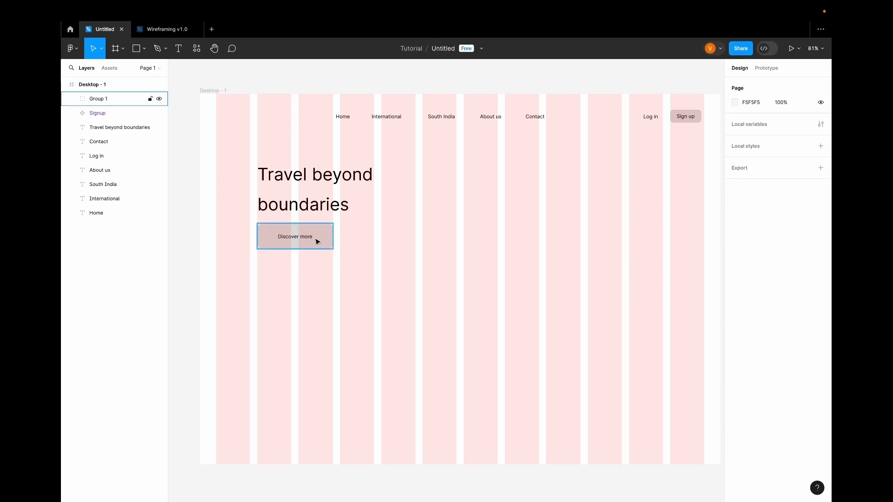
{"action": "left_click", "coordinate": [316, 242]}
{"action": "left_click", "coordinate": [223, 187]}
{"action": "left_click", "coordinate": [317, 242]}
{"action": "left_click", "coordinate": [72, 99]}
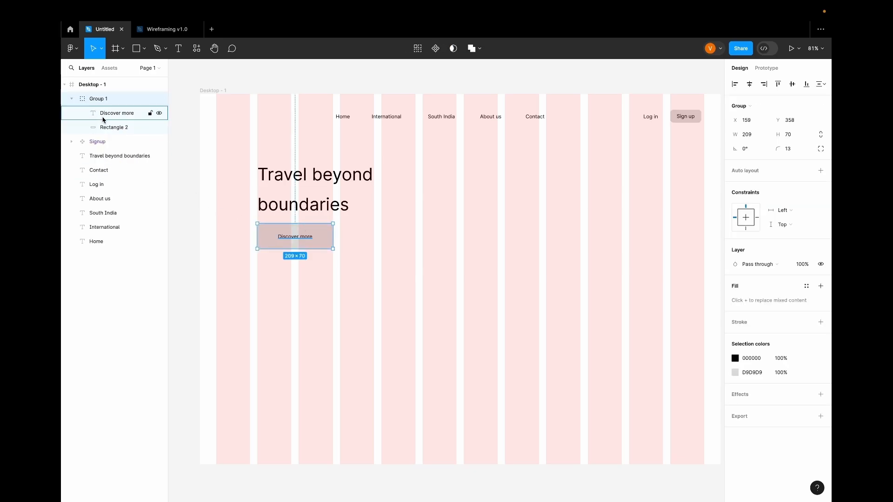
{"action": "left_click", "coordinate": [103, 116]}
{"action": "left_click", "coordinate": [105, 126], "text": "shift"}
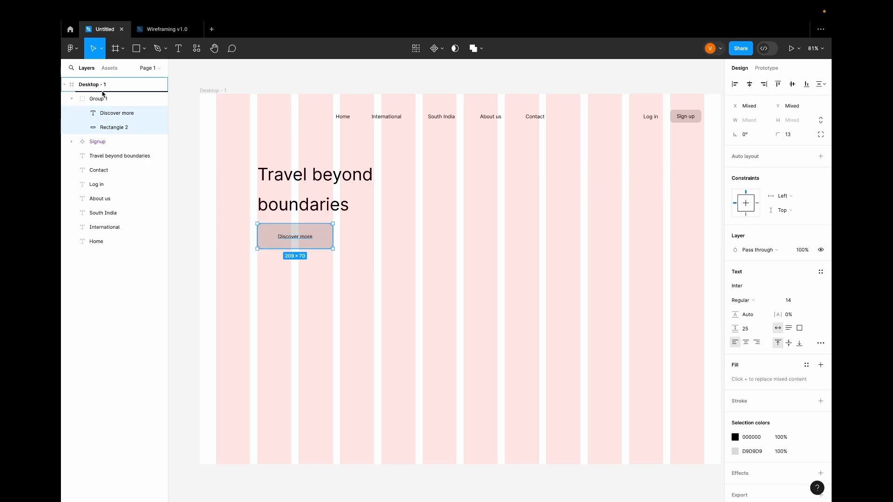
{"action": "left_click_drag", "start_coordinate": [104, 94], "coordinate": [100, 91]}
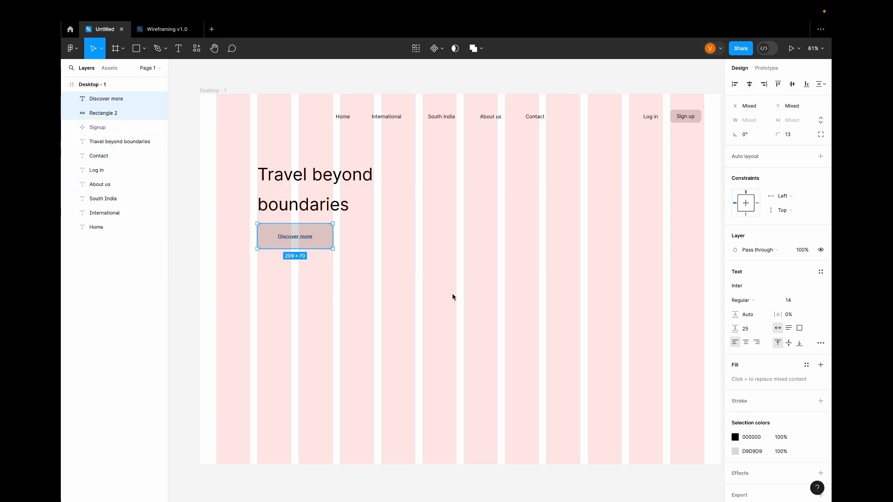
- Draw an 89 × 89 circle just right of the "Discover more" button
{"action": "left_click", "coordinate": [145, 48]}
{"action": "left_click", "coordinate": [155, 102]}
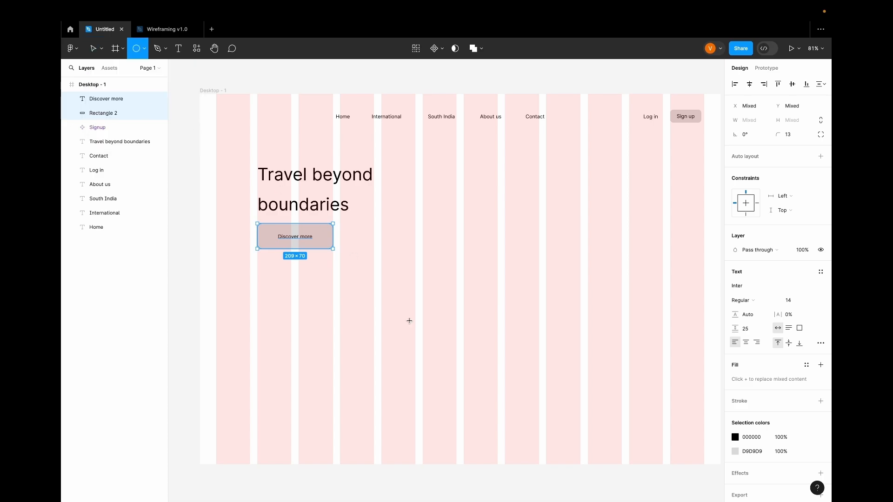
{"action": "mouse_move", "coordinate": [347, 227]}
{"action": "left_mouse_down"}
{"action": "mouse_move", "coordinate": [378, 258]}
{"action": "mouse_move", "coordinate": [360, 241]}
{"action": "left_mouse_up"}
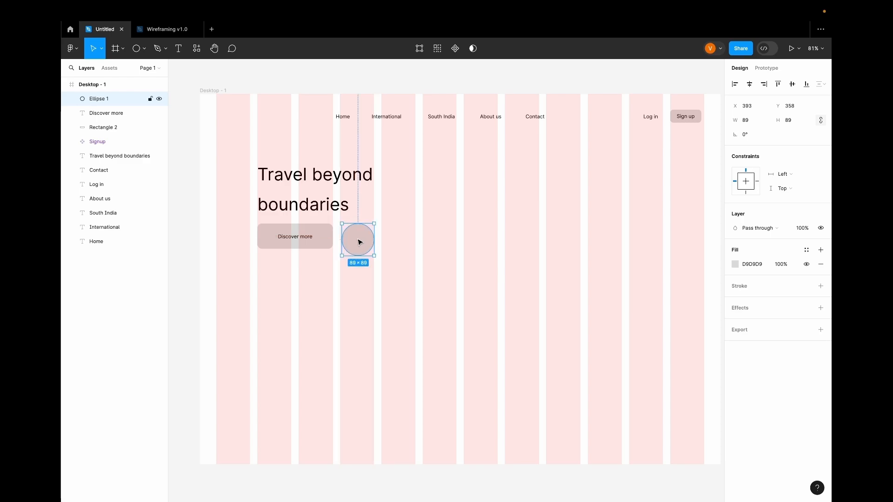
- Draw a 33 × 33 triangle rotated -90° inside the small circle and align both shapes on their horizontal and vertical centers
{"action": "left_click", "coordinate": [144, 49]}
{"action": "left_click", "coordinate": [154, 112]}
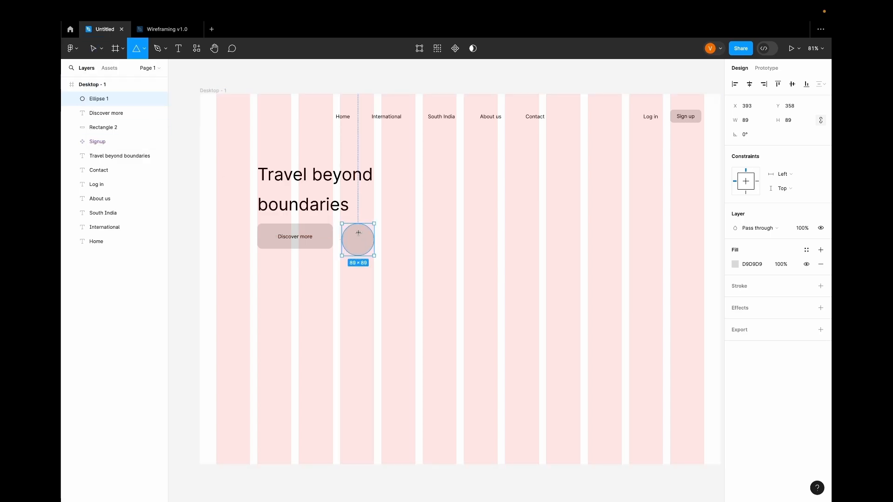
{"action": "mouse_move", "coordinate": [354, 237]}
{"action": "left_mouse_down"}
{"action": "mouse_move", "coordinate": [367, 248]}
{"action": "mouse_move", "coordinate": [349, 250]}
{"action": "left_mouse_up"}
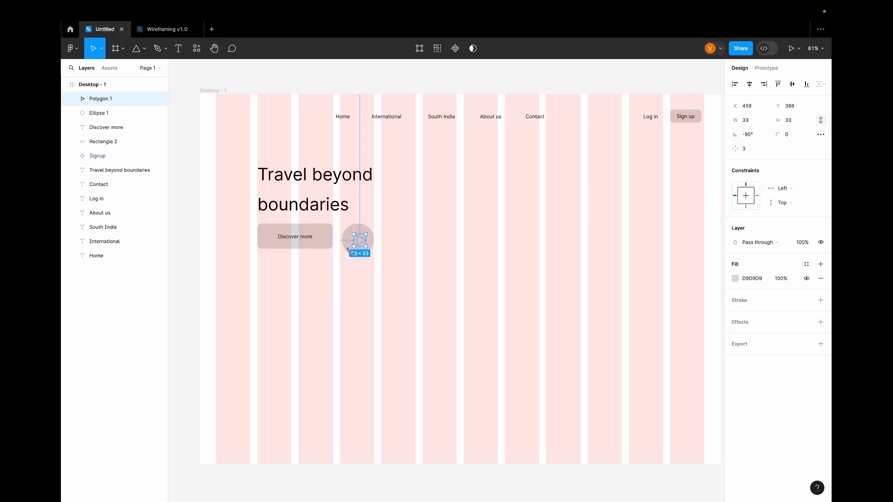
{"action": "left_click", "coordinate": [372, 242], "text": "shift"}
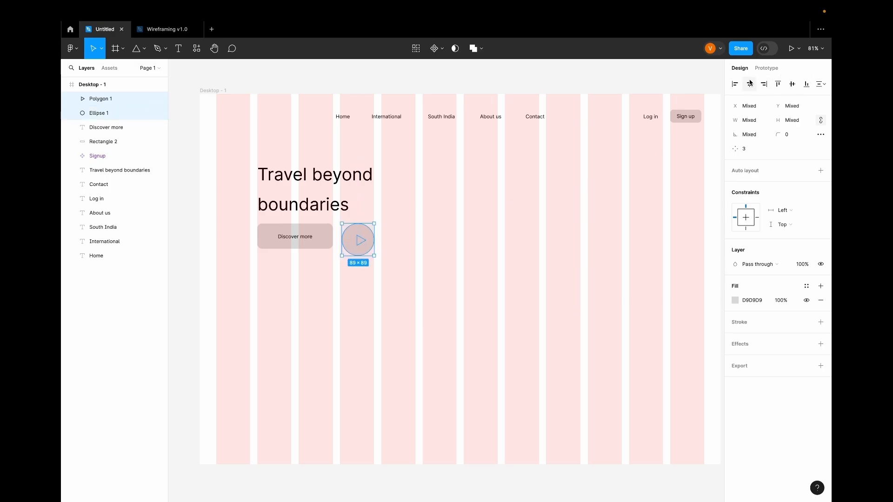
{"action": "left_click", "coordinate": [792, 84]}
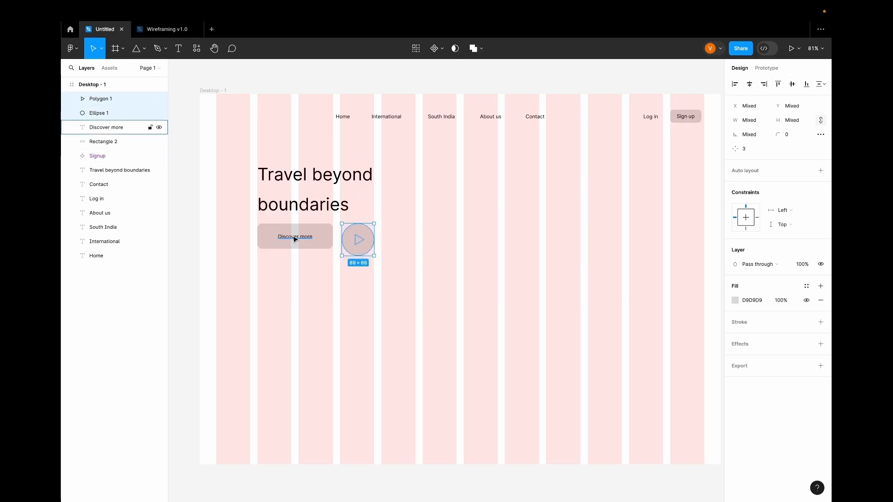
- Fill the triangle with black 000000 and move the play circle and triangle up, level with the "Discover more" button's vertical center
{"action": "left_click", "coordinate": [359, 242]}
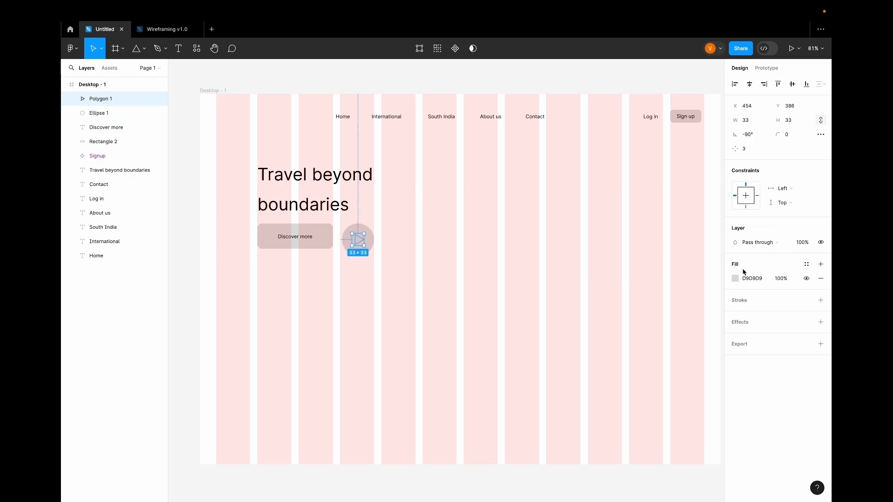
{"action": "left_click", "coordinate": [736, 278]}
{"action": "left_click_drag", "start_coordinate": [617, 288], "coordinate": [610, 396]}
{"action": "left_click", "coordinate": [715, 245]}
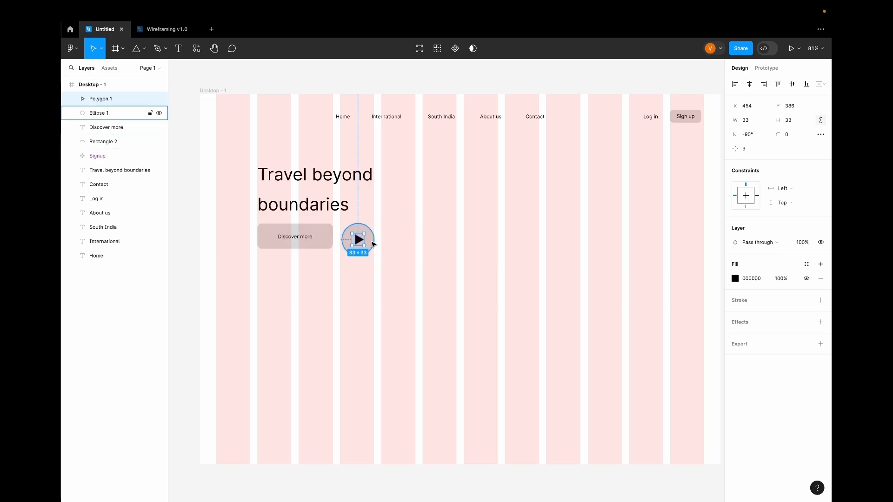
{"action": "left_click", "coordinate": [398, 261]}
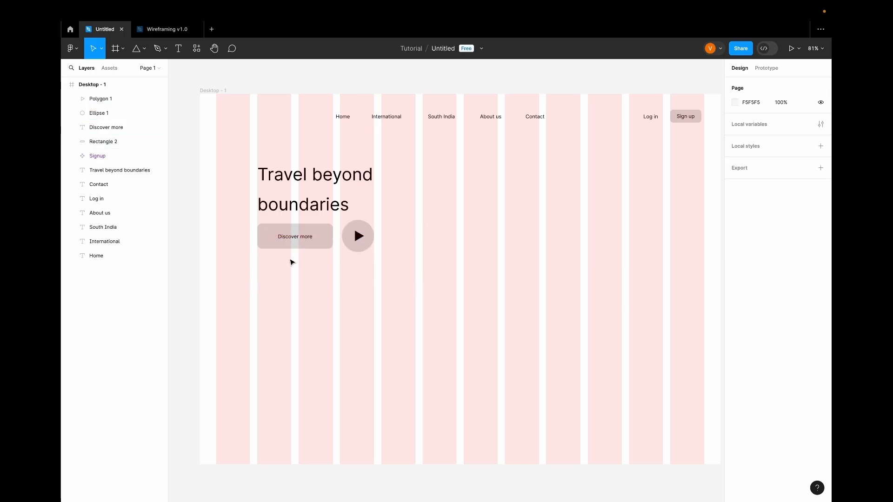
- Draw a 174 × 174 circle in the lower area, duplicate it three times, and place one copy over the frame's right edge
{"action": "left_click", "coordinate": [144, 49]}
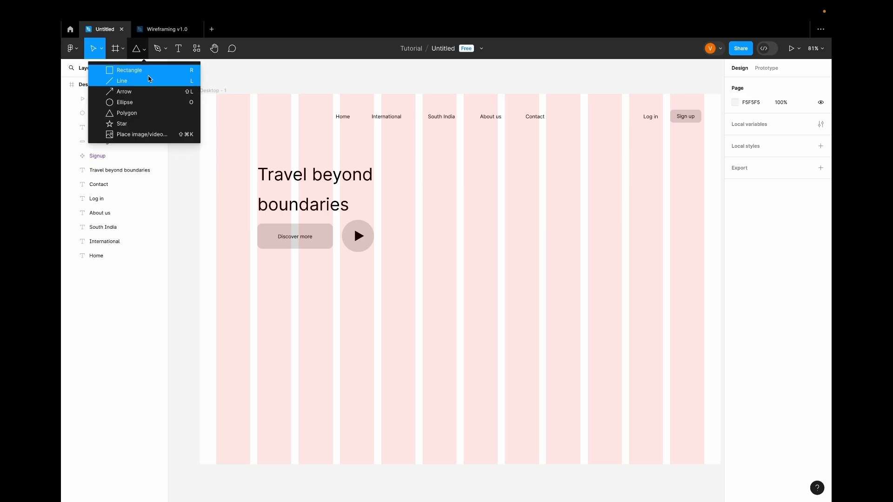
{"action": "left_click", "coordinate": [140, 102]}
{"action": "left_click_drag", "start_coordinate": [316, 301], "coordinate": [705, 211]}
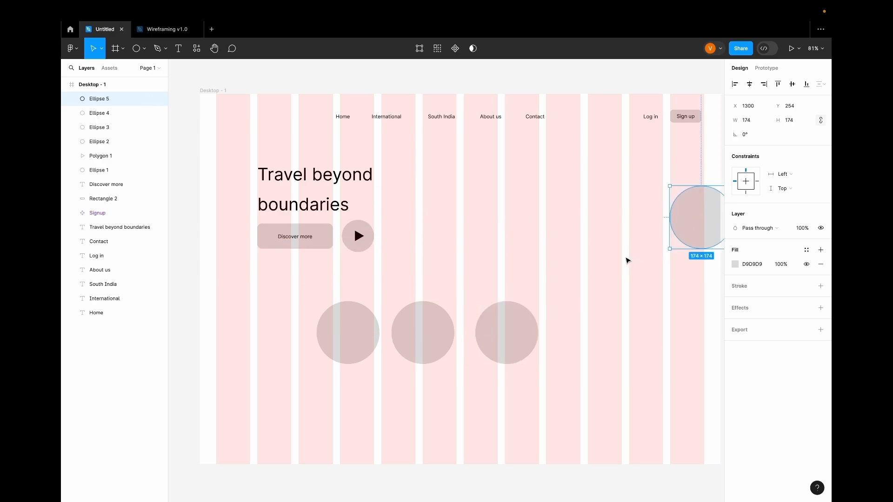
- Stretch the circle at the frame's right edge into a 584 × 347 ellipse at X 1124, Y 165, extending past the frame
{"action": "scroll", "coordinate": [628, 260], "scroll_direction": "right", "scroll_amount": 3}
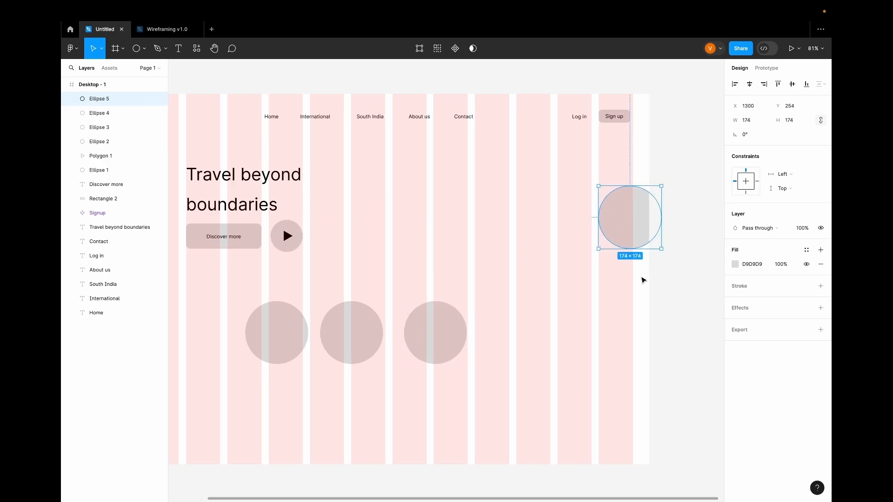
{"action": "scroll", "coordinate": [642, 277], "scroll_direction": "down", "scroll_amount": 2}
{"action": "left_click_drag", "start_coordinate": [618, 213], "coordinate": [529, 215]}
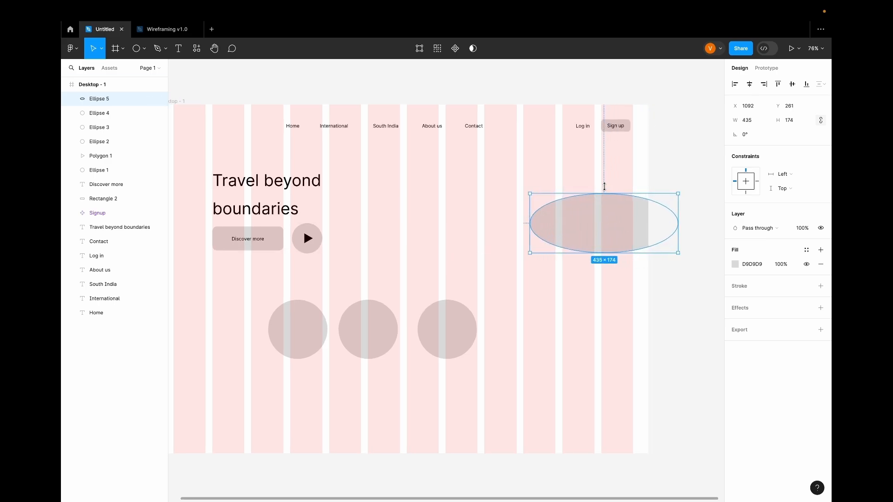
{"action": "left_click_drag", "start_coordinate": [605, 193], "coordinate": [611, 162]}
{"action": "left_click_drag", "start_coordinate": [600, 253], "coordinate": [602, 275]}
{"action": "left_click_drag", "start_coordinate": [611, 230], "coordinate": [634, 225]}
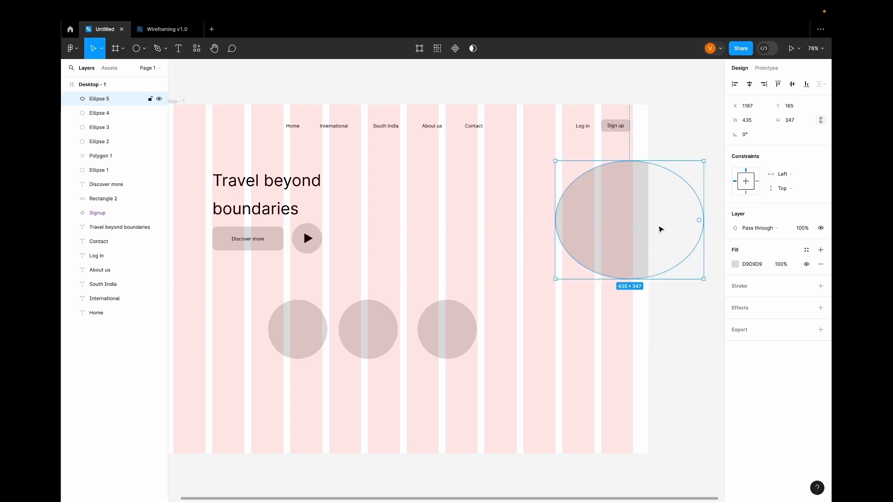
{"action": "left_click_drag", "start_coordinate": [702, 219], "coordinate": [620, 213]}
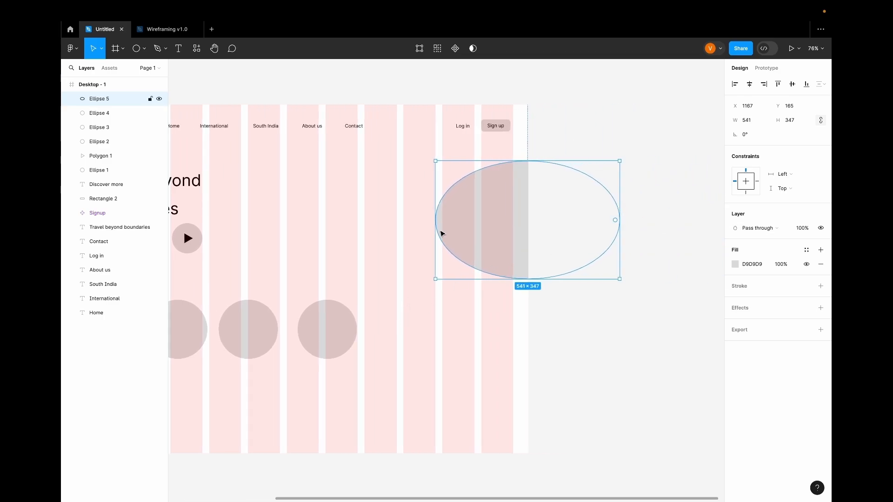
{"action": "left_click_drag", "start_coordinate": [435, 220], "coordinate": [421, 221]}
{"action": "scroll", "coordinate": [372, 332], "scroll_direction": "left", "scroll_amount": 3}
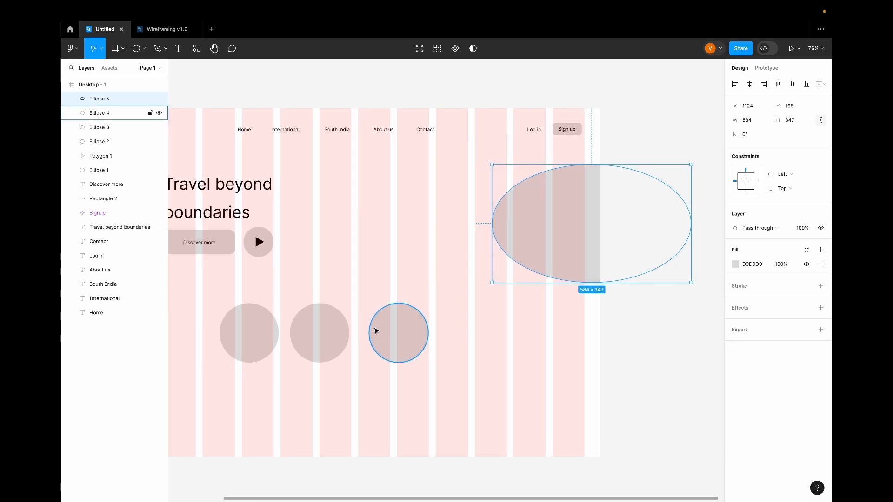
- Move the three 174 × 174 circles onto the large ellipse's outline, at its upper side, left end and lower side
{"action": "left_click_drag", "start_coordinate": [243, 333], "coordinate": [554, 169]}
{"action": "left_click_drag", "start_coordinate": [313, 347], "coordinate": [486, 236]}
{"action": "left_click_drag", "start_coordinate": [405, 343], "coordinate": [565, 296]}
- Set the large ellipse's fill opacity to 0% and give it a 1-wide black 000000 stroke aligned to Center
{"action": "left_click", "coordinate": [536, 225]}
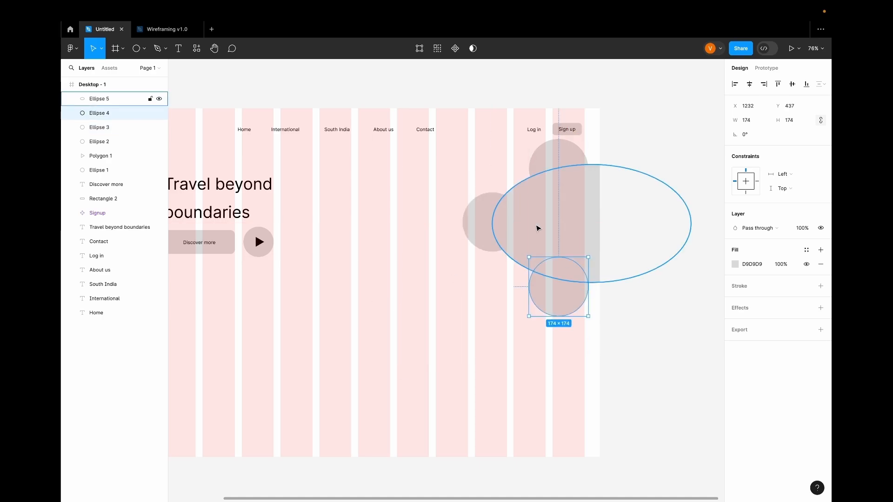
{"action": "left_click", "coordinate": [777, 264]}
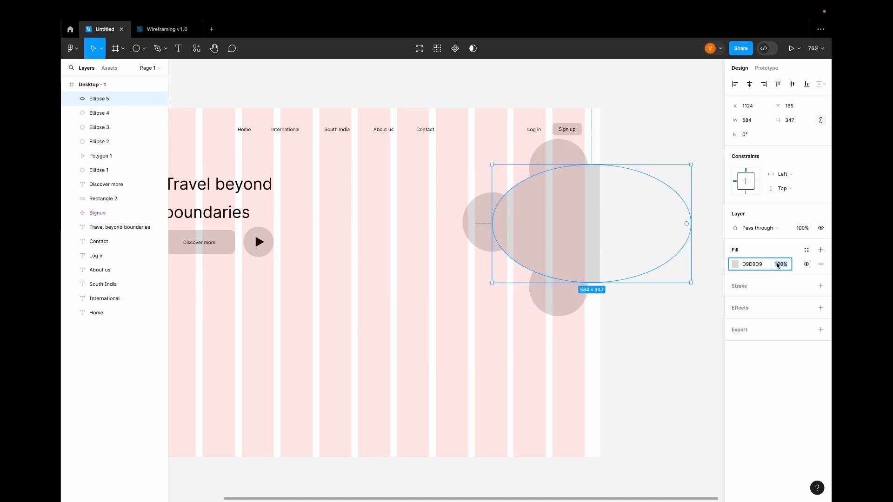
{"action": "type", "text": "0"}
{"action": "key", "text": "Return"}
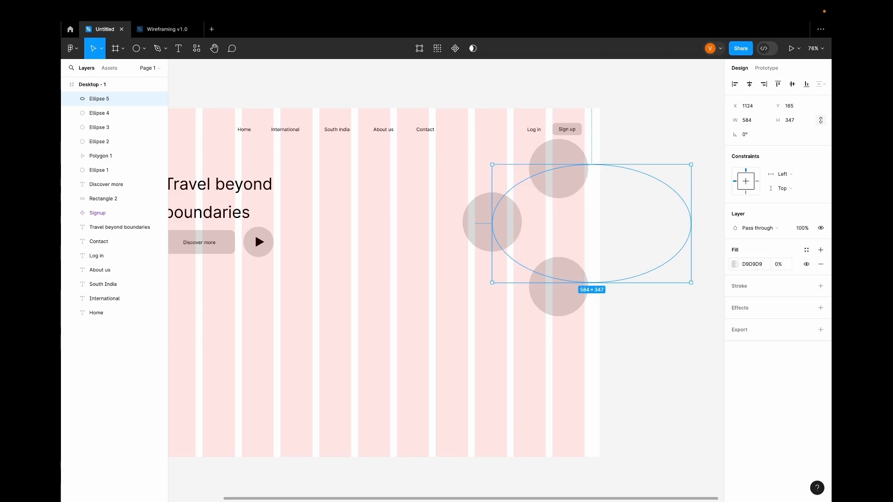
{"action": "left_click", "coordinate": [821, 287]}
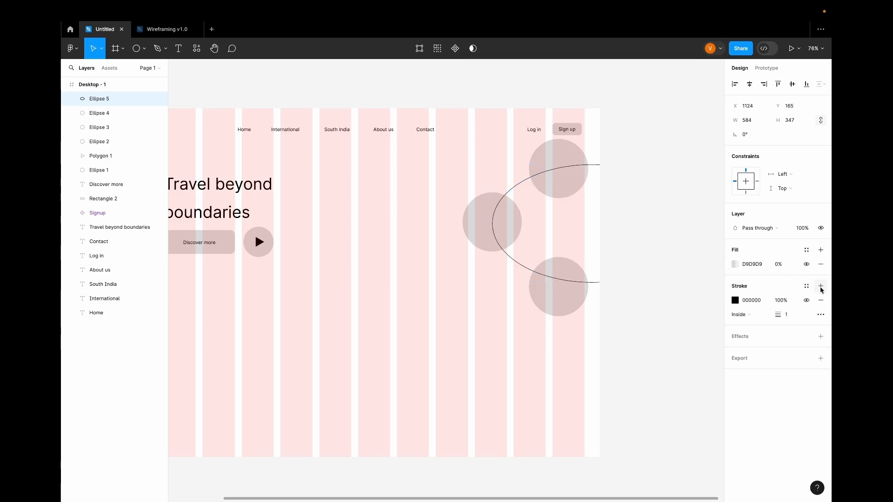
{"action": "left_click", "coordinate": [758, 315]}
{"action": "left_click", "coordinate": [758, 306]}
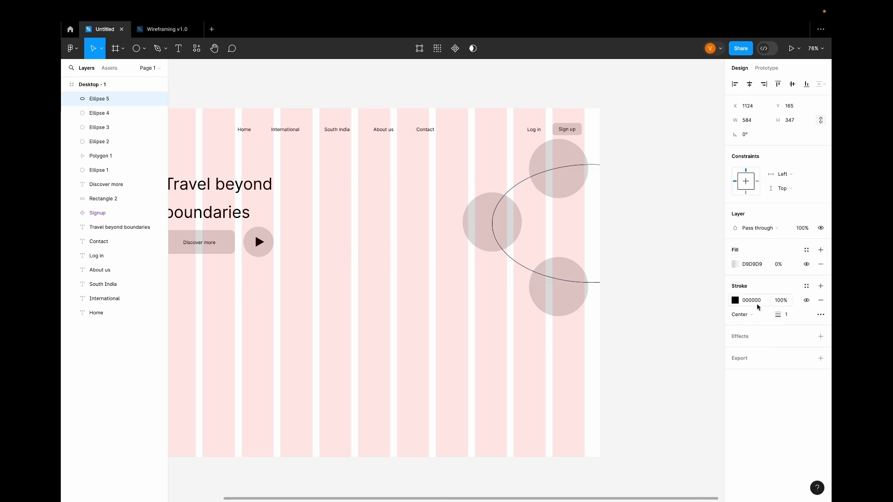
- Change the large ellipse's stroke style to Dash with a dash length of 12
{"action": "left_click", "coordinate": [821, 315]}
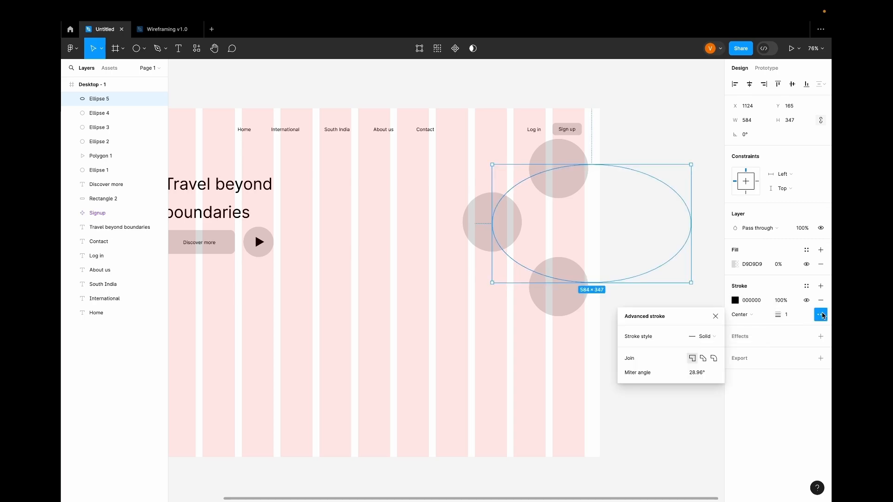
{"action": "left_click", "coordinate": [706, 340]}
{"action": "left_click", "coordinate": [708, 348]}
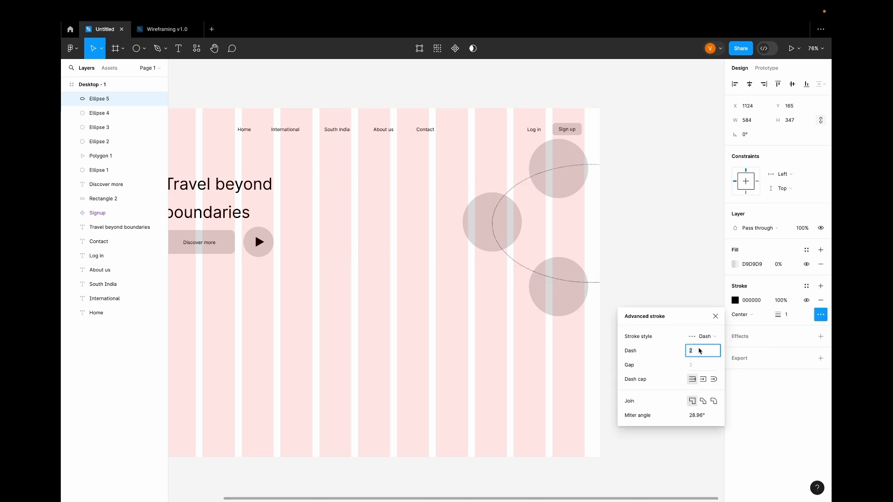
{"action": "key", "text": "BackSpace"}
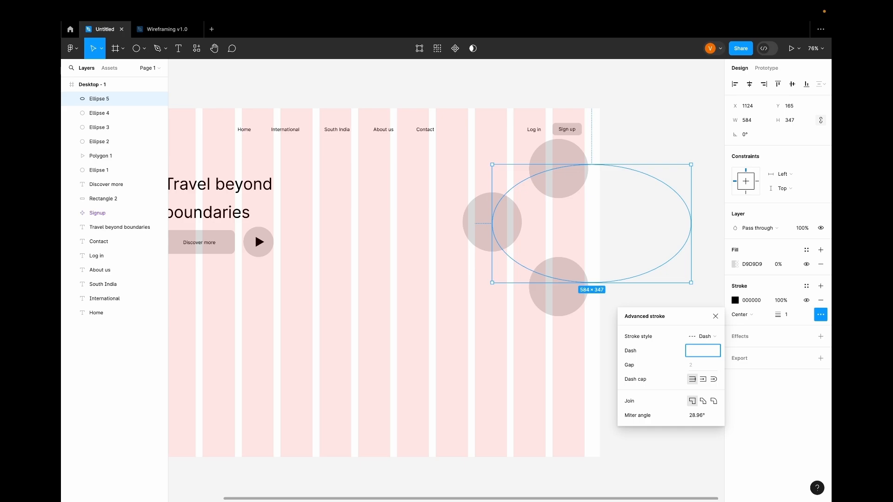
{"action": "type", "text": "12"}
{"action": "key", "text": "Return"}
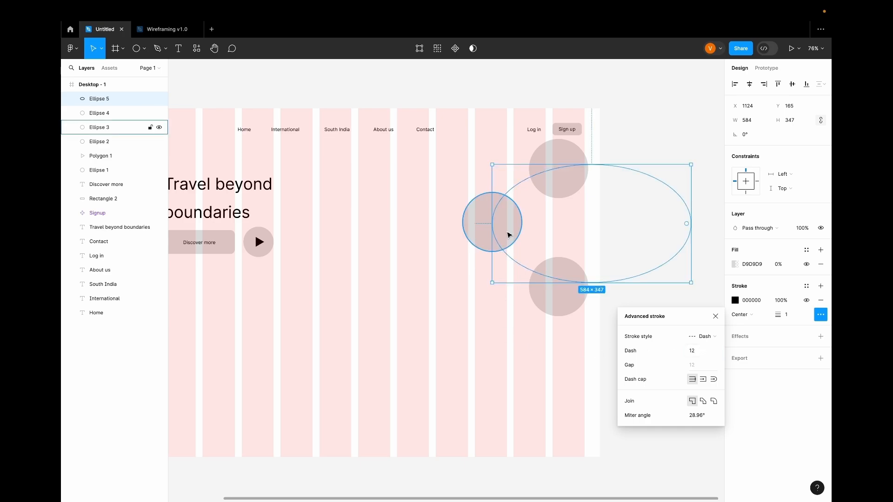
{"action": "left_click", "coordinate": [503, 273]}
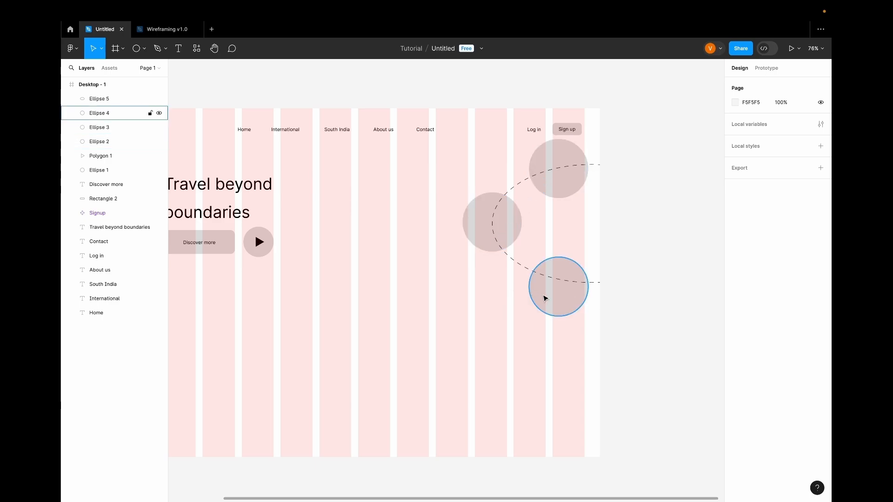
- Bring the three 174 × 174 circles above the dashed ellipse in the layer order
{"action": "left_click", "coordinate": [542, 294]}
{"action": "left_click", "coordinate": [480, 234], "text": "shift"}
{"action": "left_click", "coordinate": [558, 148], "text": "shift"}
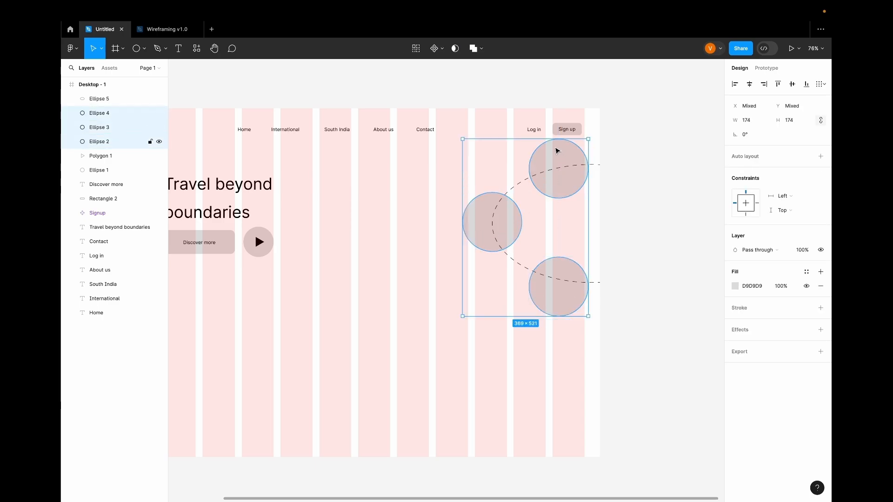
{"action": "left_click_drag", "start_coordinate": [120, 96], "coordinate": [115, 93]}
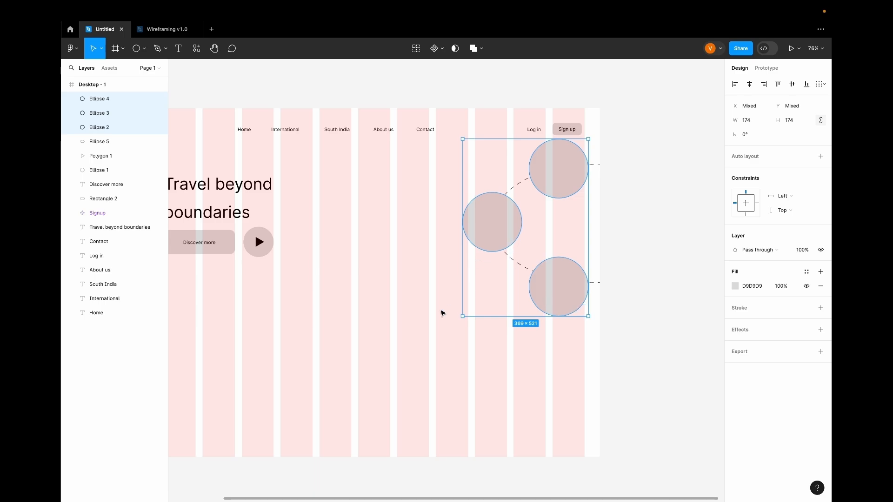
{"action": "left_click", "coordinate": [442, 341]}
- Shrink the upper circle on the dashed arc to 131 × 131 and position it at about X 1235, Y 108
{"action": "scroll", "coordinate": [442, 340], "scroll_direction": "left", "scroll_amount": 2}
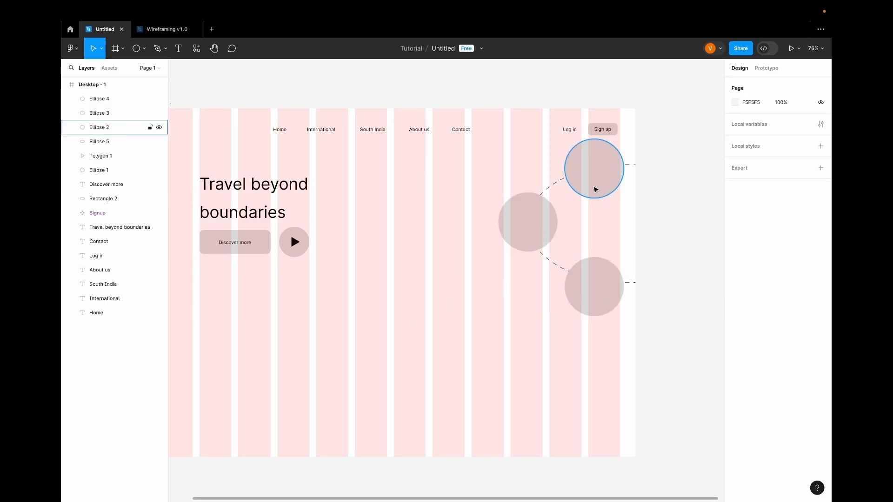
{"action": "left_click", "coordinate": [582, 194]}
{"action": "left_click_drag", "start_coordinate": [625, 199], "coordinate": [586, 173]}
- Replace the lower circle on the dashed arc with a copy of the upper 131 × 131 circle, aligned vertically beneath it
{"action": "left_click", "coordinate": [591, 302]}
{"action": "key", "text": "Delete"}
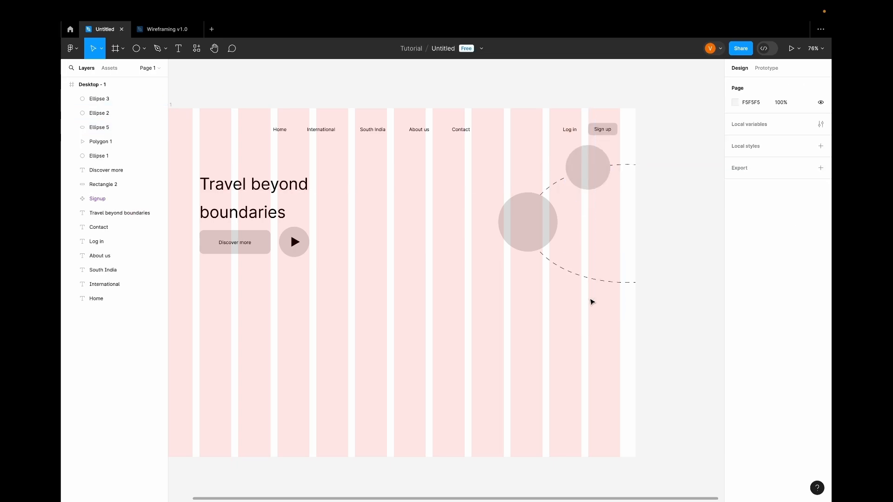
{"action": "left_click", "coordinate": [590, 178]}
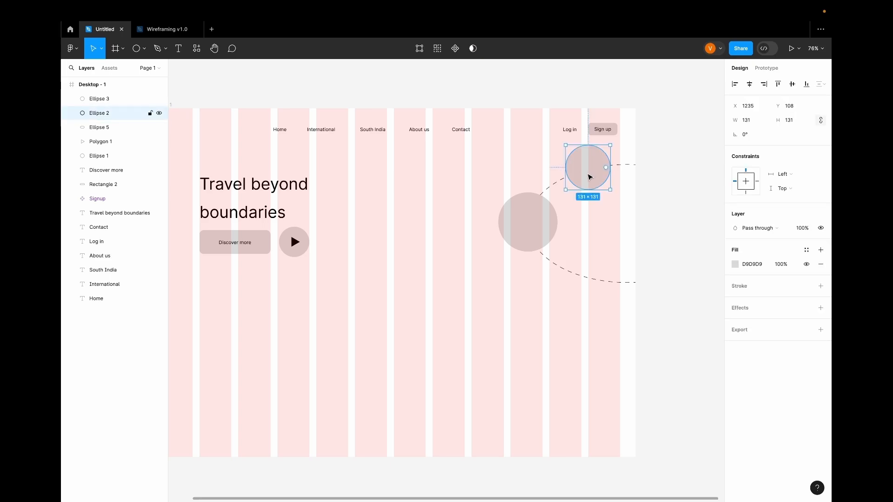
{"action": "left_click_drag", "start_coordinate": [590, 178], "coordinate": [587, 255], "text": "alt"}
{"action": "left_click_drag", "start_coordinate": [590, 282], "coordinate": [590, 285]}
{"action": "left_click", "coordinate": [535, 226]}
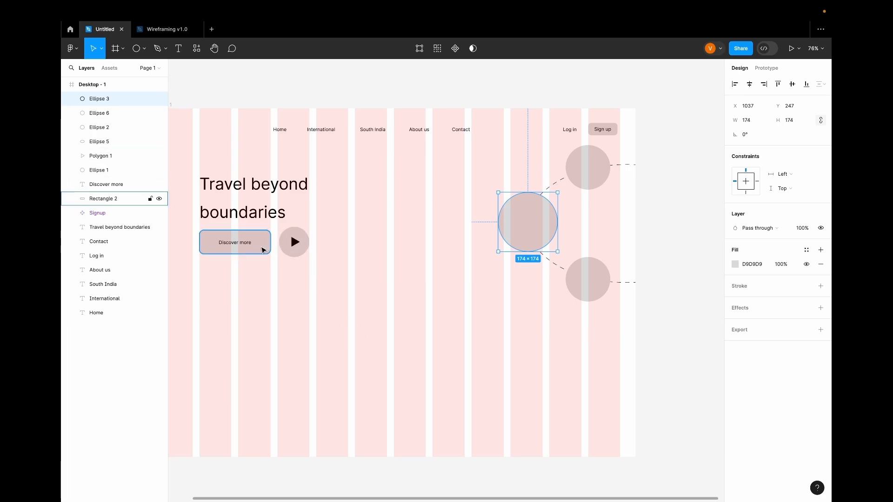
- Turn the "Discover more" text and its button rectangle into a component named Discover more
{"action": "left_click", "coordinate": [244, 246]}
{"action": "left_click", "coordinate": [245, 247], "text": "shift"}
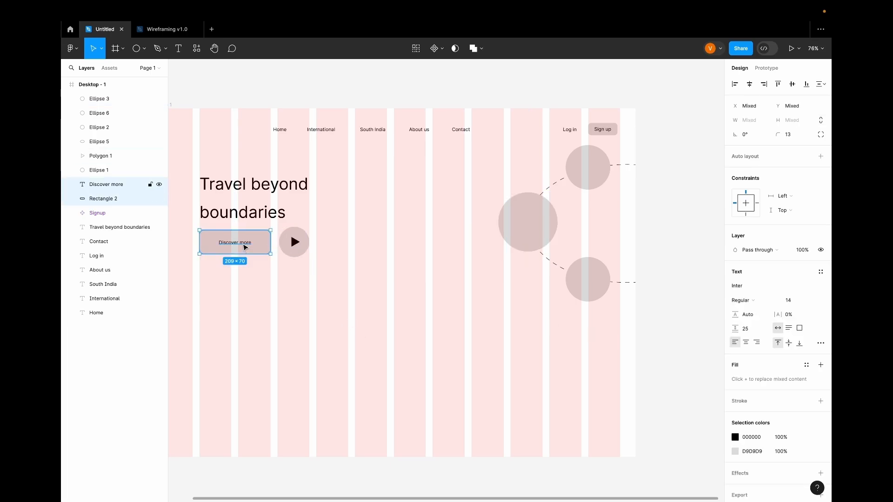
{"action": "left_click", "coordinate": [435, 48]}
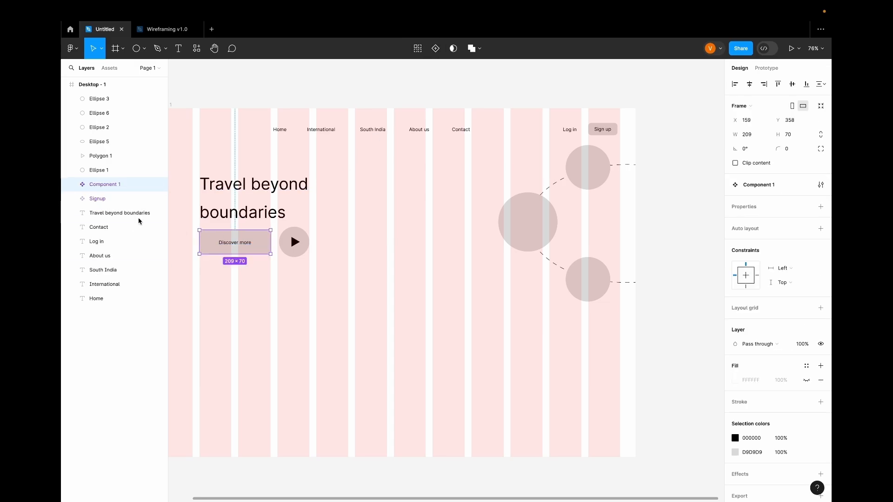
{"action": "double_click", "coordinate": [109, 185]}
{"action": "key", "text": "BackSpace"}
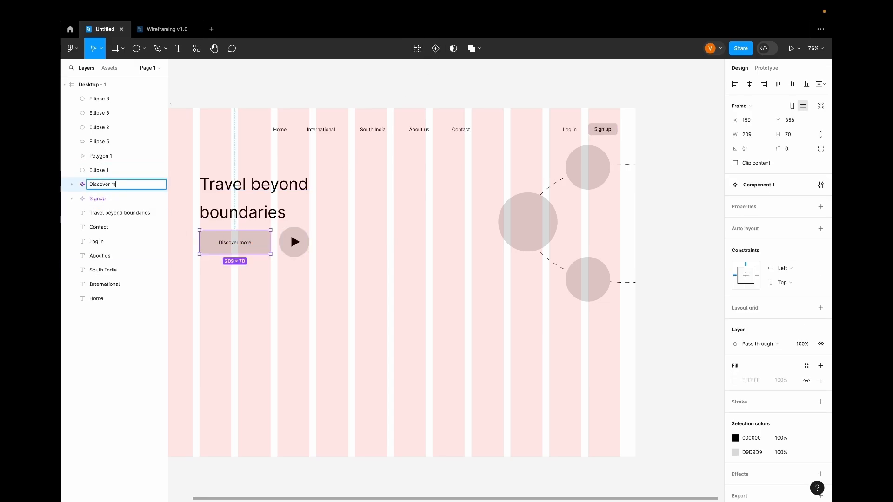
{"action": "left_click", "coordinate": [230, 303]}
{"action": "left_click", "coordinate": [256, 251]}
{"action": "mouse_move", "coordinate": [269, 253]}
{"action": "left_mouse_down"}
{"action": "mouse_move", "coordinate": [242, 249]}
{"action": "mouse_move", "coordinate": [260, 252]}
{"action": "left_mouse_up"}
{"action": "key", "text": "ctrl+z"}
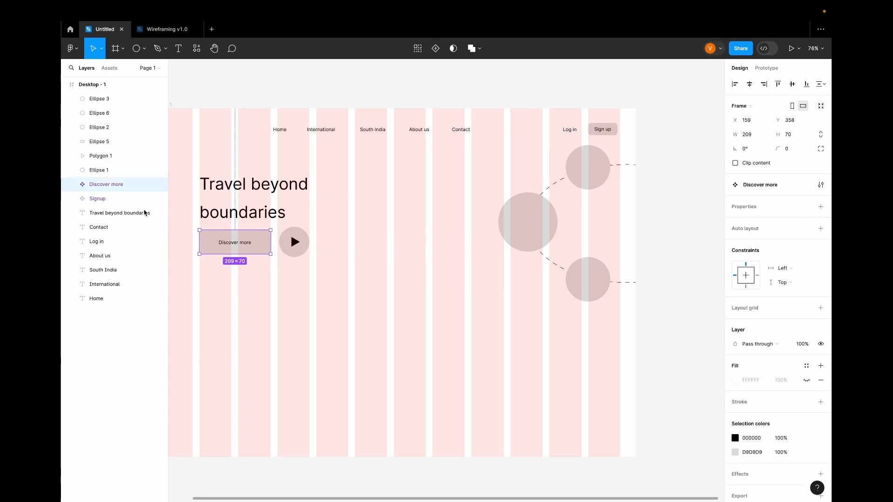
- Resize the rectangle inside the Discover more component to 175 × 59
{"action": "left_click", "coordinate": [70, 186]}
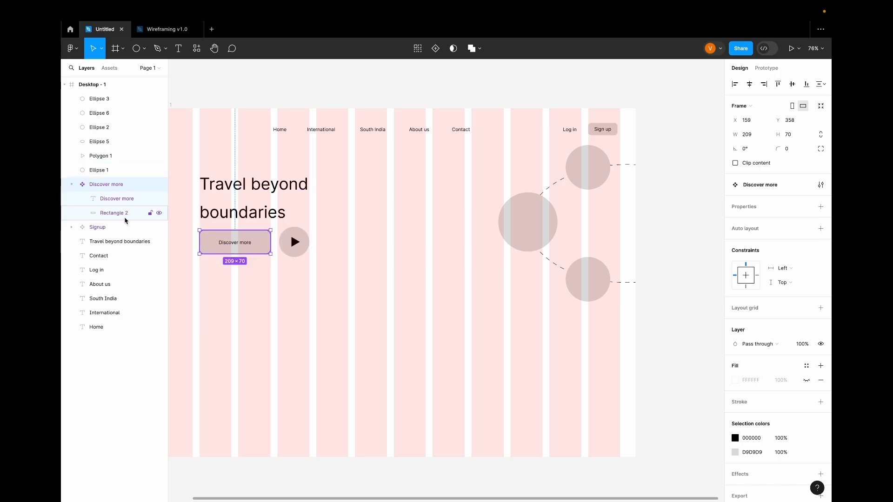
{"action": "left_click", "coordinate": [125, 213]}
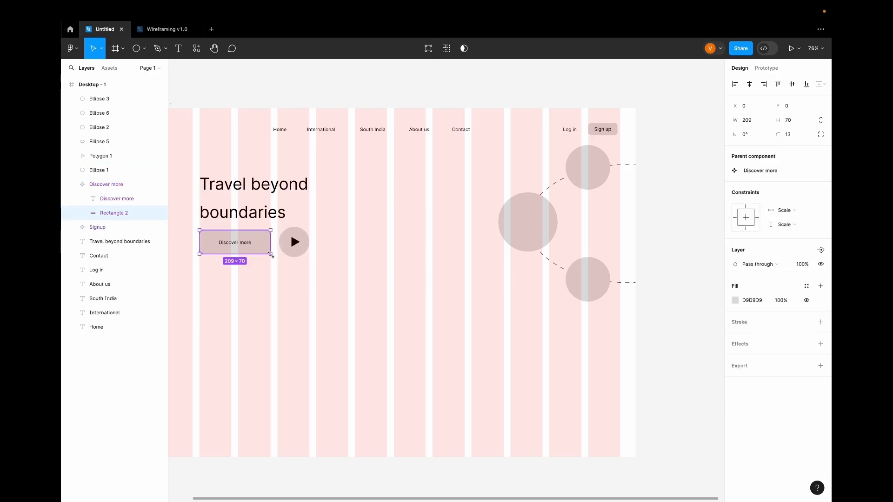
{"action": "left_click_drag", "start_coordinate": [271, 255], "coordinate": [259, 241]}
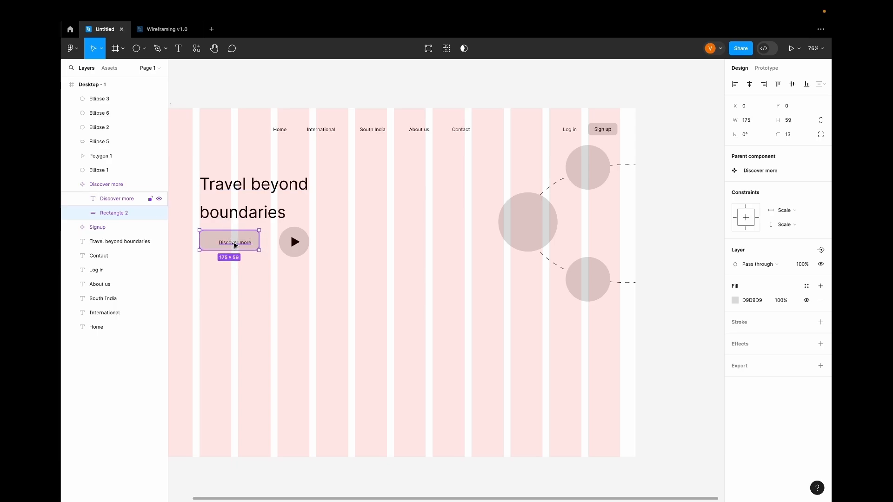
- Center the "Discover more" text horizontally and vertically on its button rectangle
{"action": "left_click", "coordinate": [235, 244]}
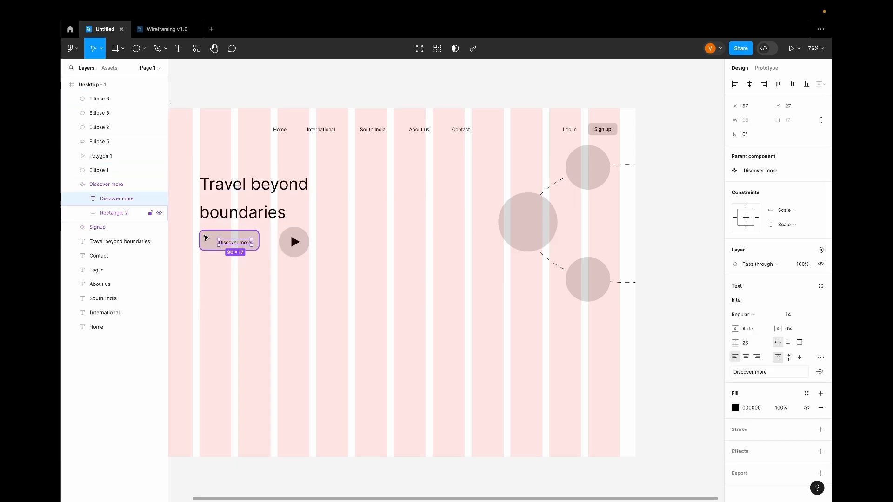
{"action": "left_click", "coordinate": [207, 238], "text": "shift"}
{"action": "left_click", "coordinate": [749, 84]}
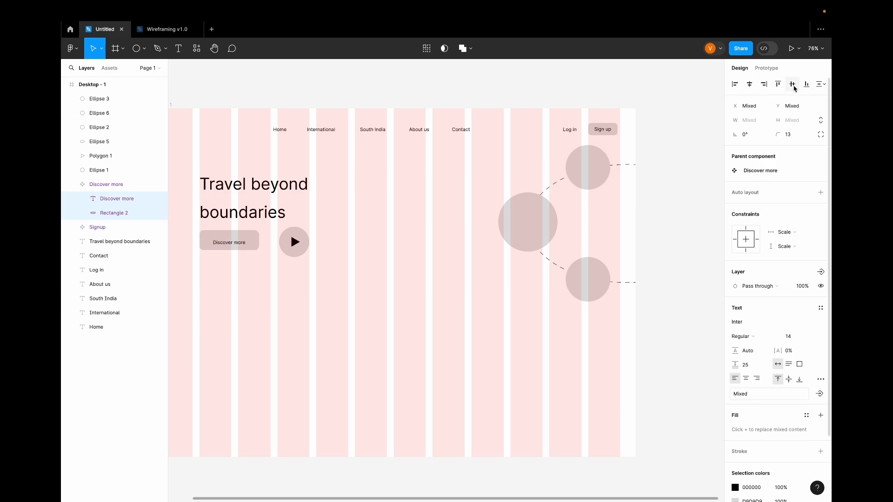
{"action": "left_click", "coordinate": [793, 85]}
- Shrink the play button's circle to 61 × 61 and move it with its triangle closer to the Discover more button
{"action": "left_click", "coordinate": [296, 243]}
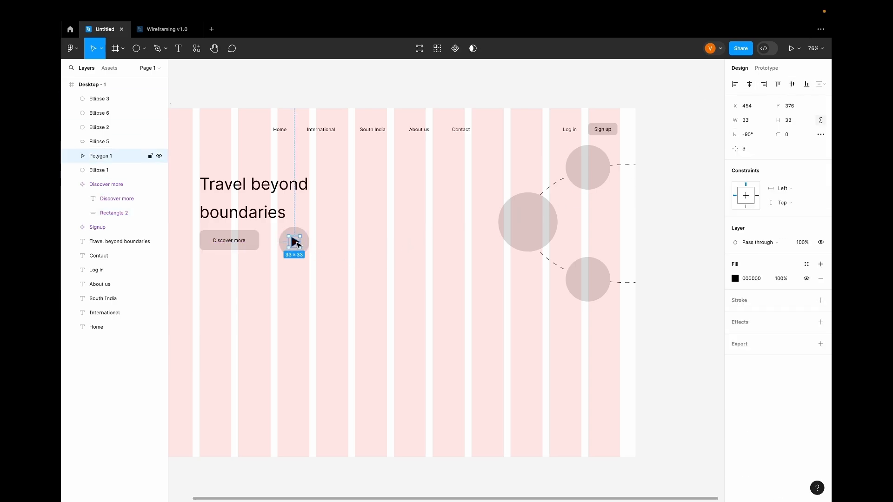
{"action": "left_click", "coordinate": [291, 234]}
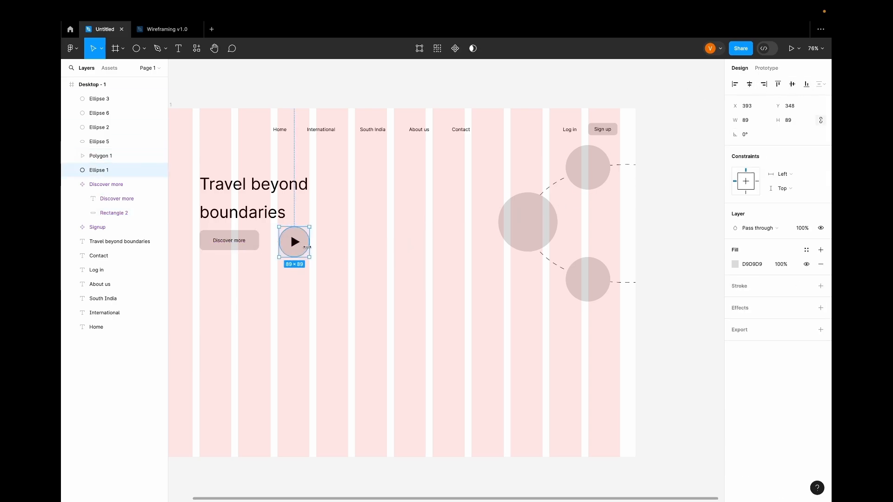
{"action": "left_click_drag", "start_coordinate": [309, 257], "coordinate": [283, 243]}
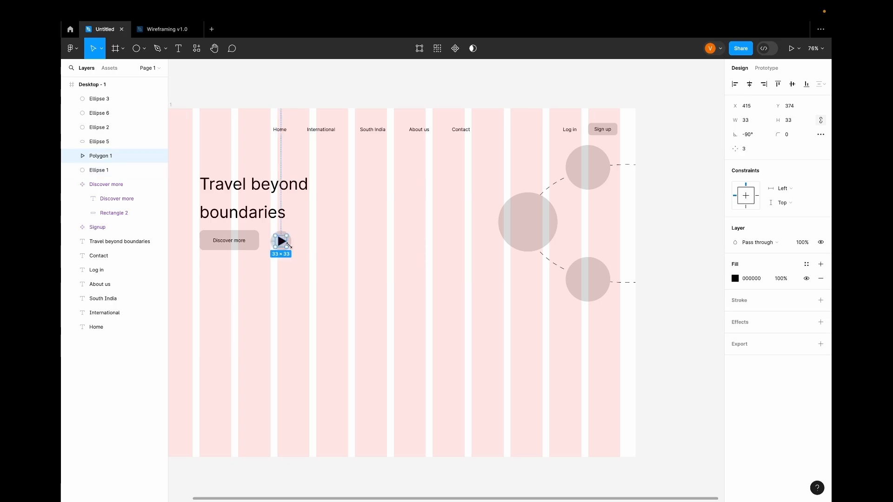
- Turn the play circle and triangle into a component named Play button
{"action": "scroll", "coordinate": [292, 247], "scroll_direction": "up", "scroll_amount": 5}
{"action": "left_click", "coordinate": [290, 249], "text": "shift"}
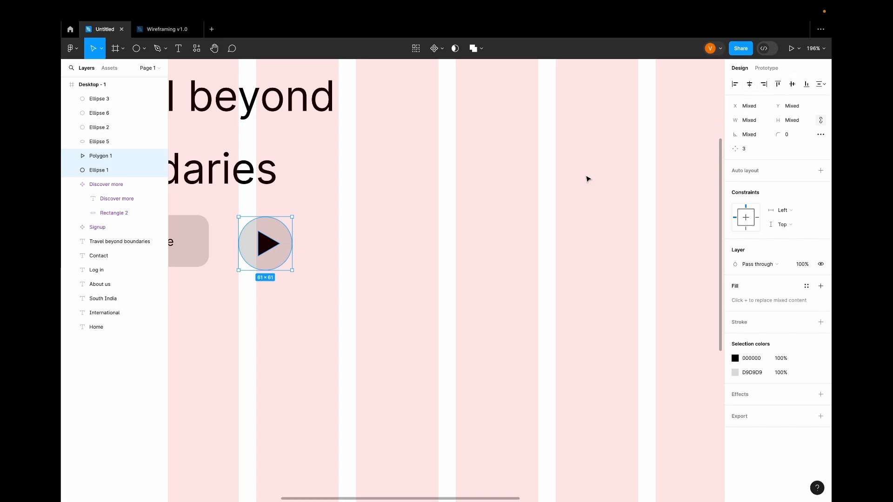
{"action": "scroll", "coordinate": [389, 262], "scroll_direction": "down", "scroll_amount": 5}
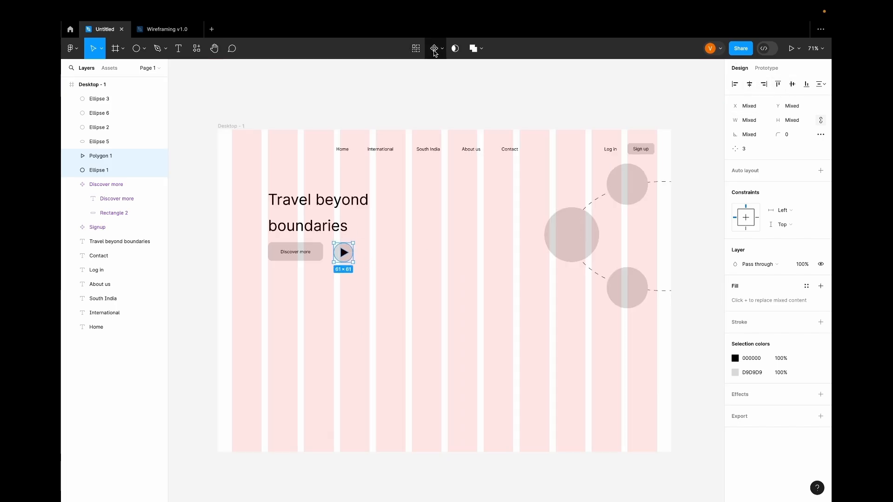
{"action": "left_click", "coordinate": [434, 49]}
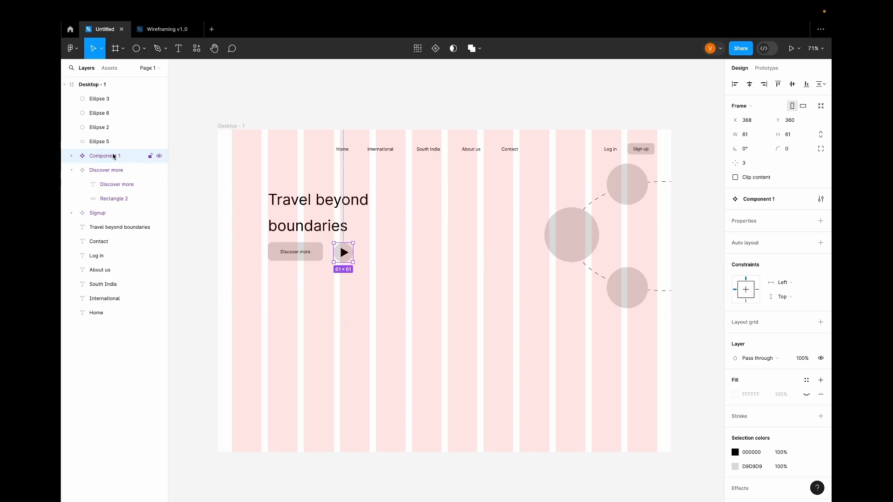
{"action": "double_click", "coordinate": [113, 156]}
{"action": "type", "text": "Play button"}
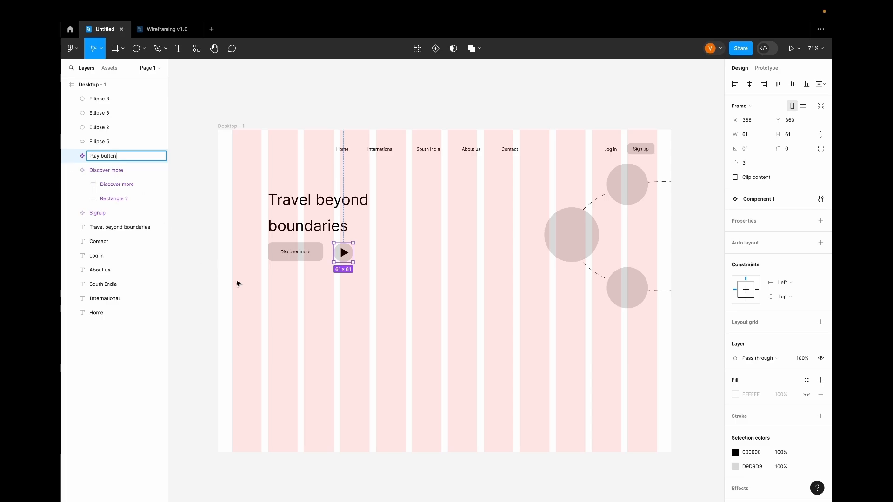
{"action": "left_click", "coordinate": [319, 369]}
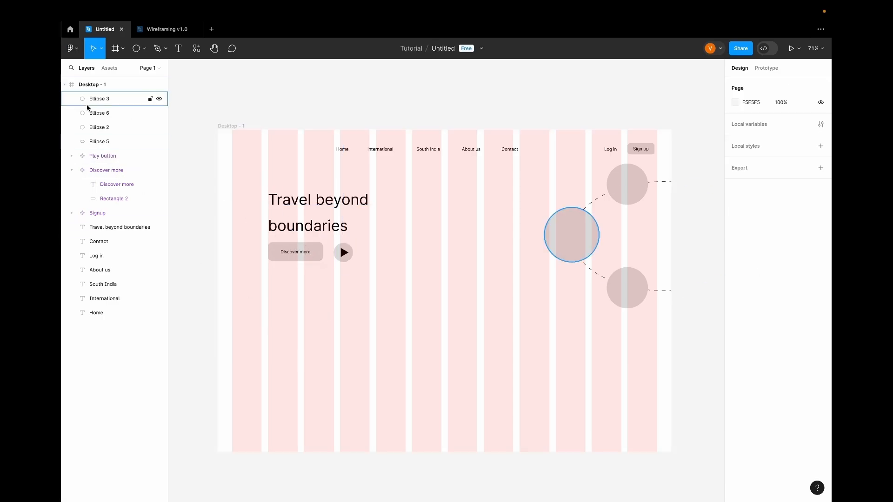
- Add the text "watch our video" beside the play button and align it vertically with the button
{"action": "left_click", "coordinate": [177, 48]}
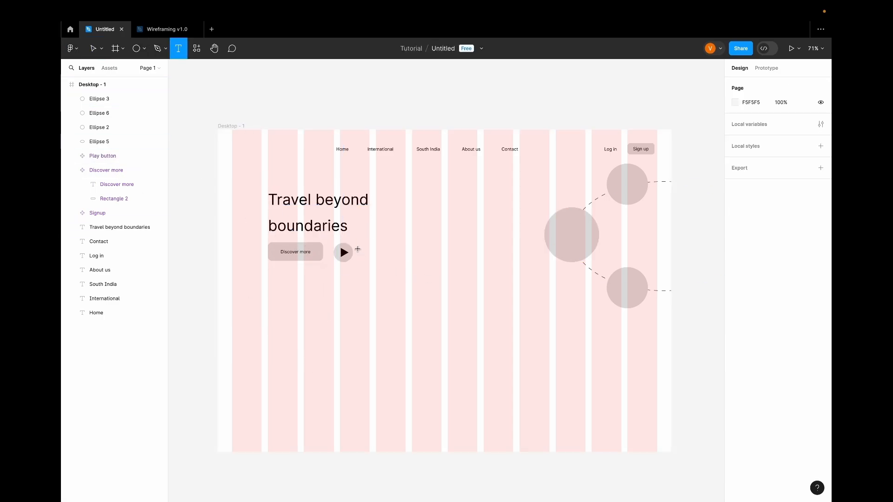
{"action": "left_click", "coordinate": [359, 257]}
{"action": "type", "text": "w"}
{"action": "key", "text": "Escape"}
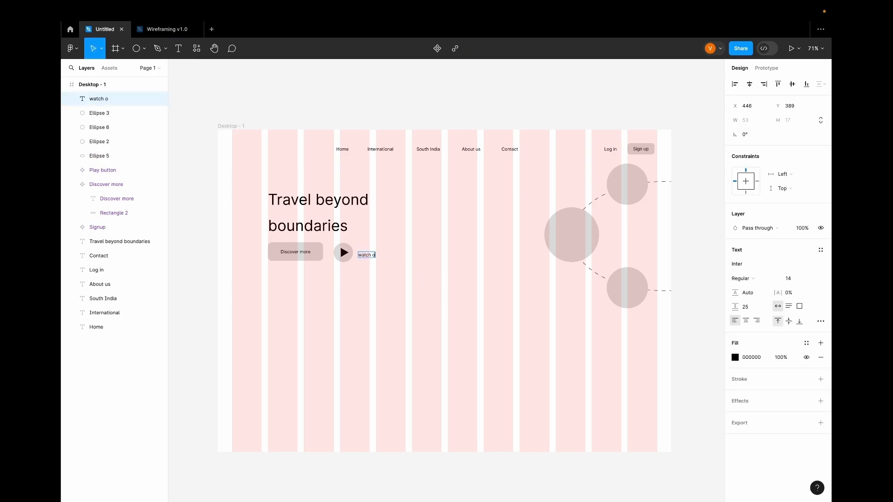
{"action": "left_click", "coordinate": [376, 279]}
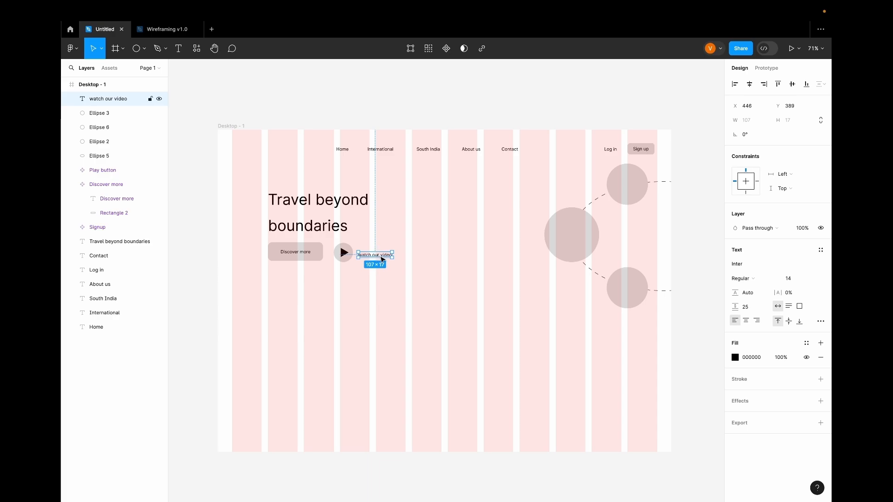
{"action": "scroll", "coordinate": [382, 259], "scroll_direction": "up", "scroll_amount": 5}
{"action": "left_click_drag", "start_coordinate": [379, 255], "coordinate": [379, 251]}
{"action": "left_click", "coordinate": [451, 313]}
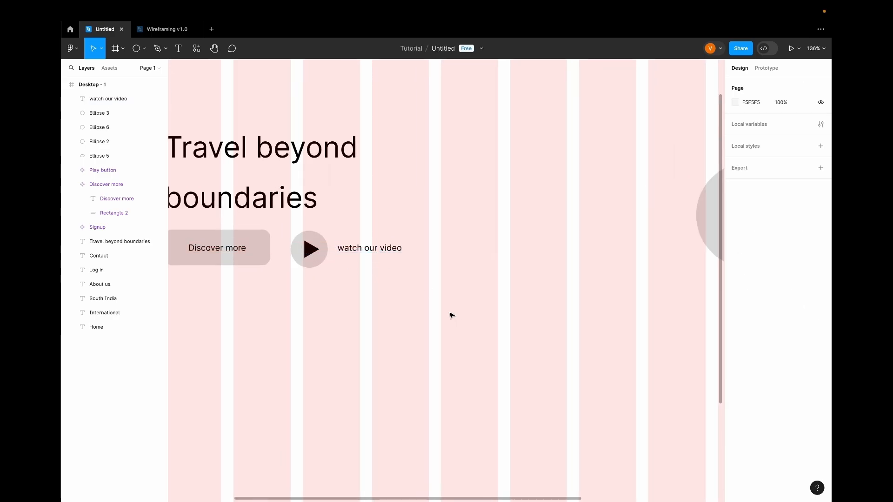
- Draw a rectangular bar about 914 × 58 below the hero buttons at about X 273, Y 604, with a corner radius of 6
{"action": "scroll", "coordinate": [450, 313], "scroll_direction": "down", "scroll_amount": 5}
{"action": "scroll", "coordinate": [451, 314], "scroll_direction": "right", "scroll_amount": 3}
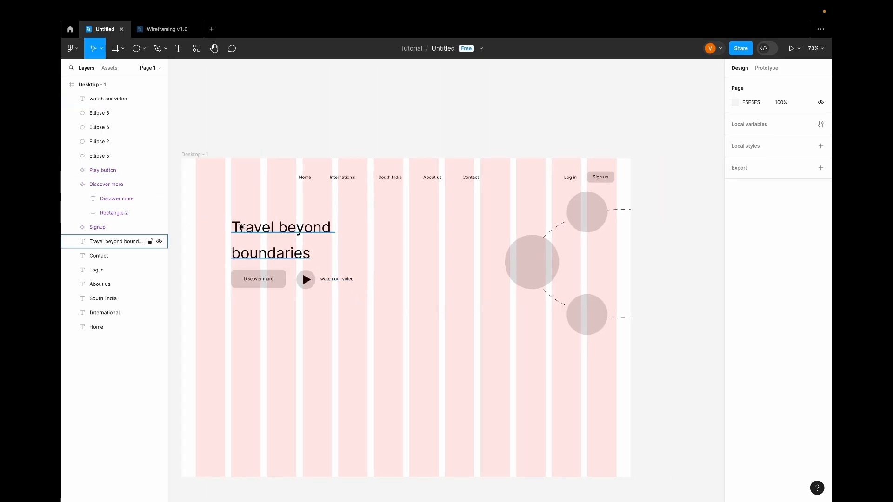
{"action": "scroll", "coordinate": [385, 337], "scroll_direction": "down", "scroll_amount": 3}
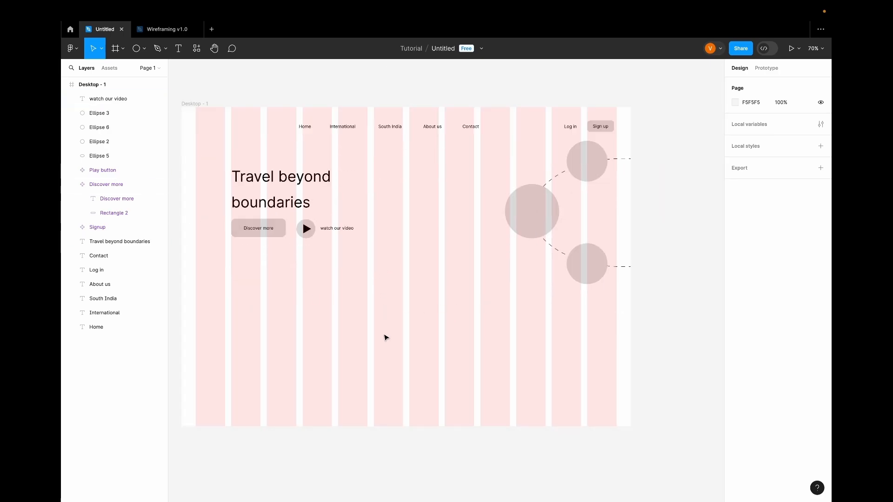
{"action": "scroll", "coordinate": [386, 337], "scroll_direction": "up", "scroll_amount": 2}
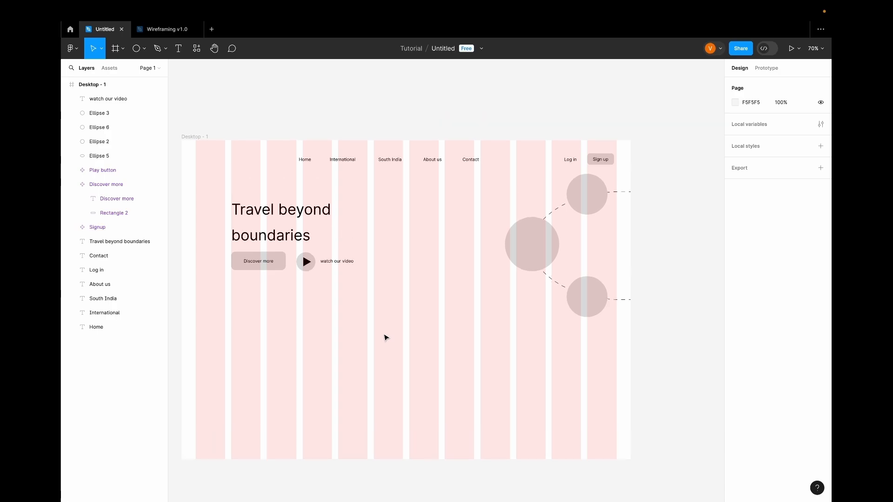
{"action": "left_click", "coordinate": [144, 49]}
{"action": "left_click", "coordinate": [130, 70]}
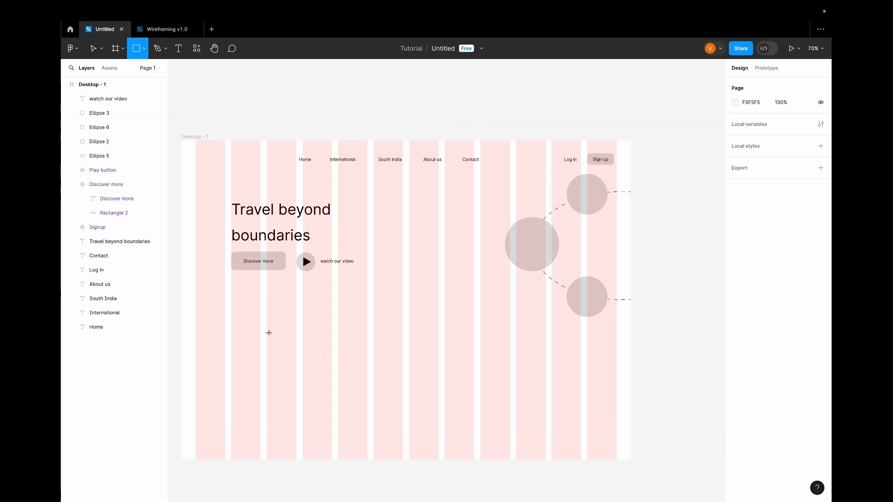
{"action": "mouse_move", "coordinate": [267, 328]}
{"action": "left_mouse_down"}
{"action": "mouse_move", "coordinate": [279, 347]}
{"action": "mouse_move", "coordinate": [415, 355]}
{"action": "mouse_move", "coordinate": [552, 347]}
{"action": "left_mouse_up"}
{"action": "left_click", "coordinate": [314, 371]}
{"action": "left_click", "coordinate": [303, 344]}
{"action": "left_click_drag", "start_coordinate": [784, 136], "coordinate": [69, 140]}
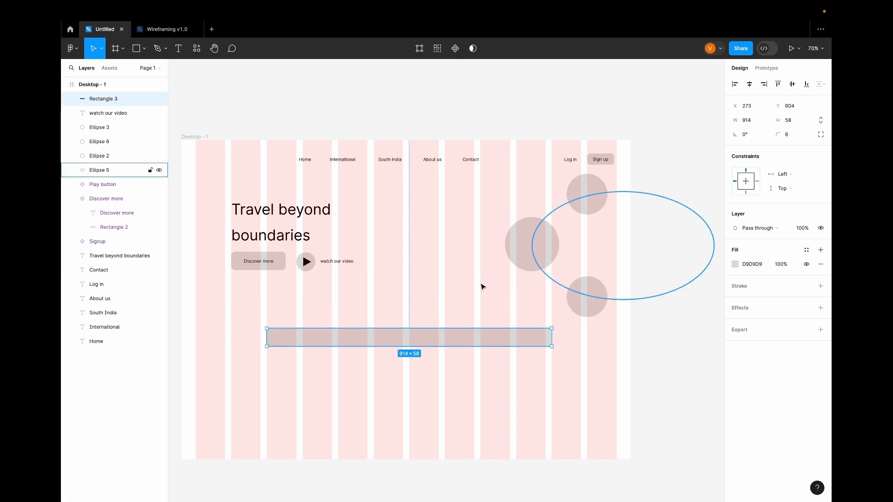
- Draw a rectangle about 134 × 57 over the right end of the long bar and set its corner radius to 6
{"action": "left_click", "coordinate": [134, 50]}
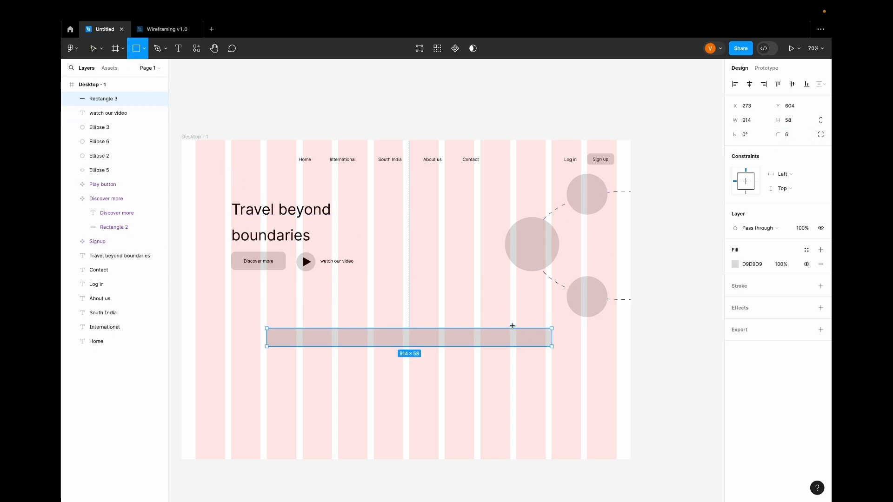
{"action": "left_click_drag", "start_coordinate": [510, 328], "coordinate": [549, 346]}
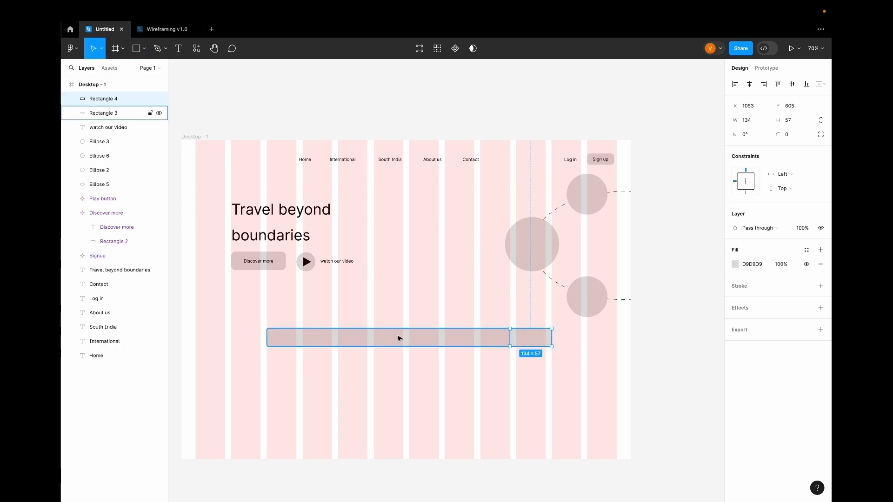
{"action": "left_click", "coordinate": [399, 336]}
{"action": "left_click", "coordinate": [534, 341]}
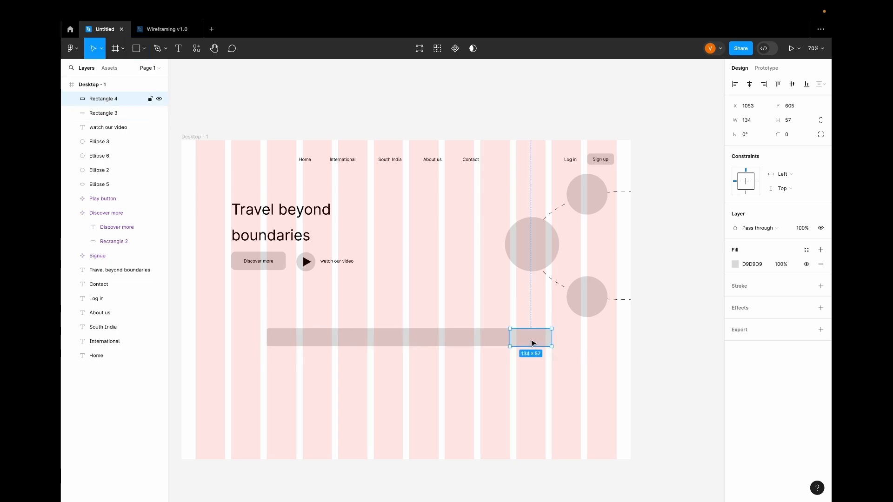
{"action": "left_click", "coordinate": [787, 135]}
{"action": "type", "text": "6"}
{"action": "key", "text": "Return"}
- Change the small rectangle's fill color to black 000000
{"action": "left_click", "coordinate": [736, 264]}
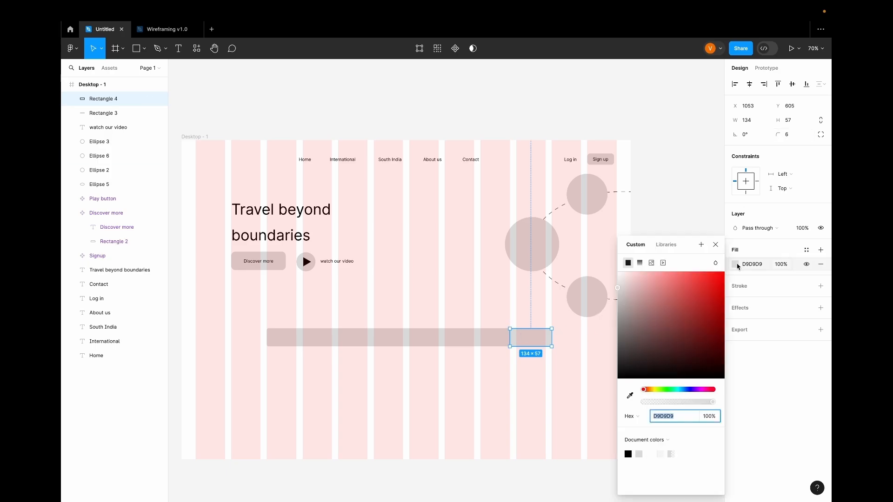
{"action": "type", "text": "000000"}
{"action": "key", "text": "Return"}
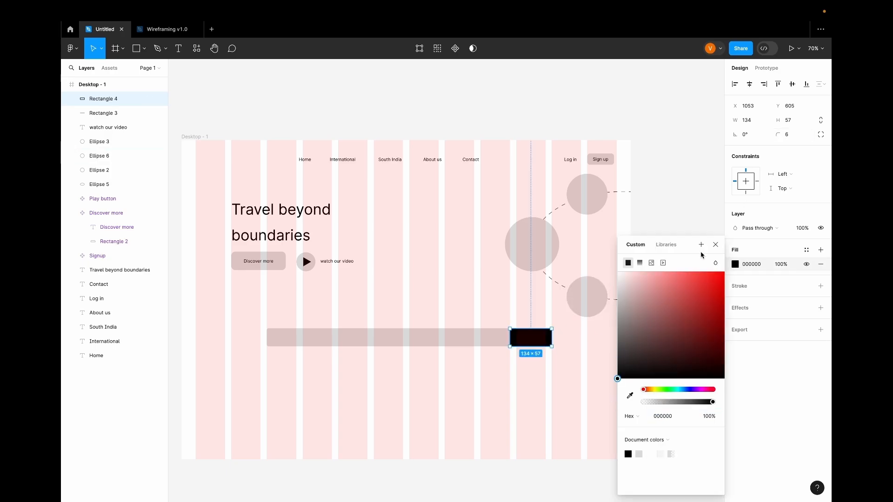
{"action": "left_click", "coordinate": [716, 245]}
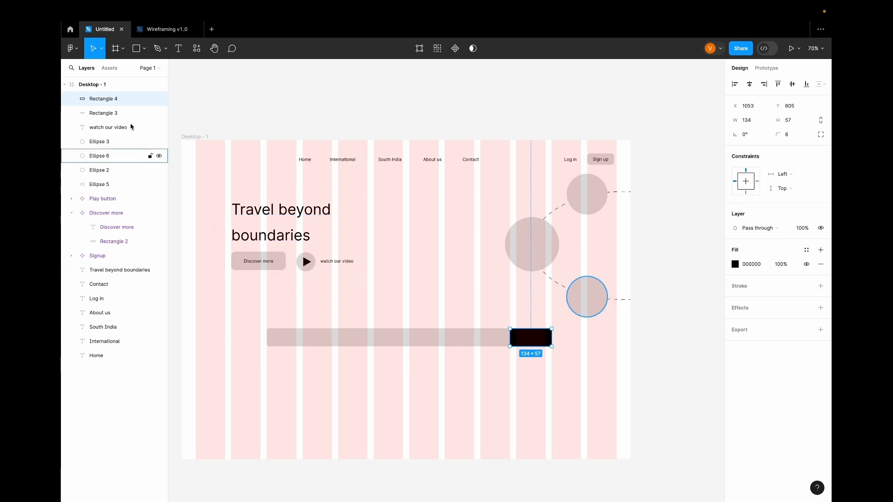
- Draw a triangle about 34 × 34 rotated -90° and center it horizontally on the black rectangle at the bar's right end
{"action": "left_click", "coordinate": [143, 51]}
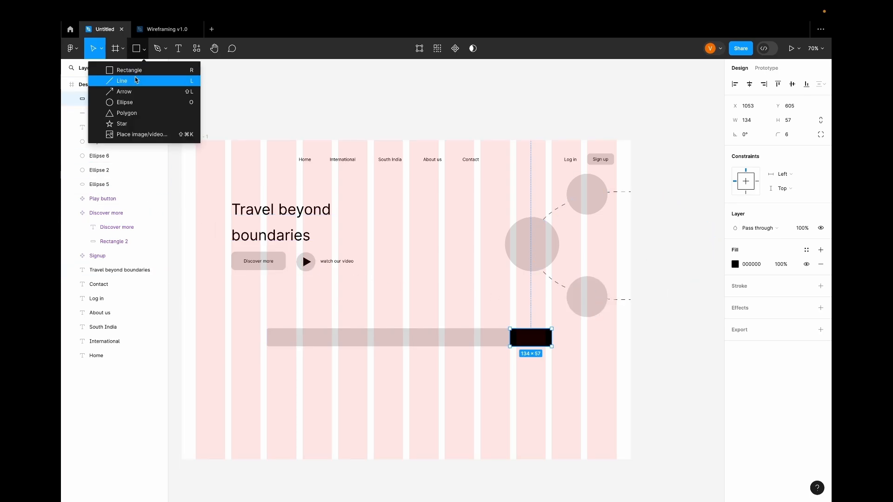
{"action": "left_click", "coordinate": [134, 113]}
{"action": "mouse_move", "coordinate": [521, 333]}
{"action": "left_mouse_down"}
{"action": "mouse_move", "coordinate": [534, 345]}
{"action": "mouse_move", "coordinate": [520, 344]}
{"action": "left_mouse_up"}
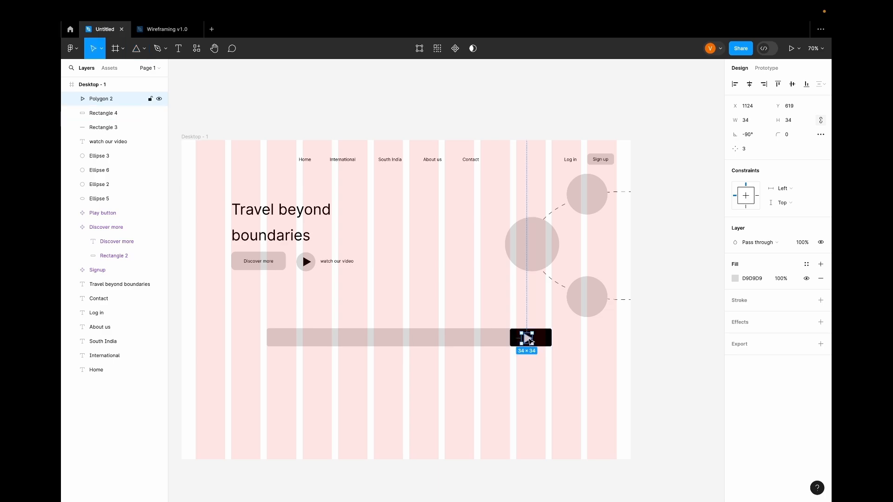
{"action": "left_click", "coordinate": [149, 113], "text": "shift"}
{"action": "left_click", "coordinate": [749, 84]}
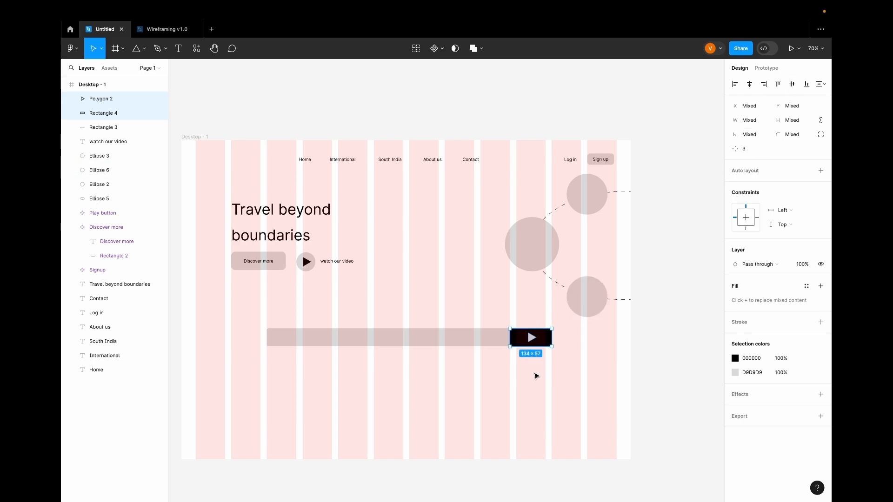
{"action": "left_click", "coordinate": [506, 399]}
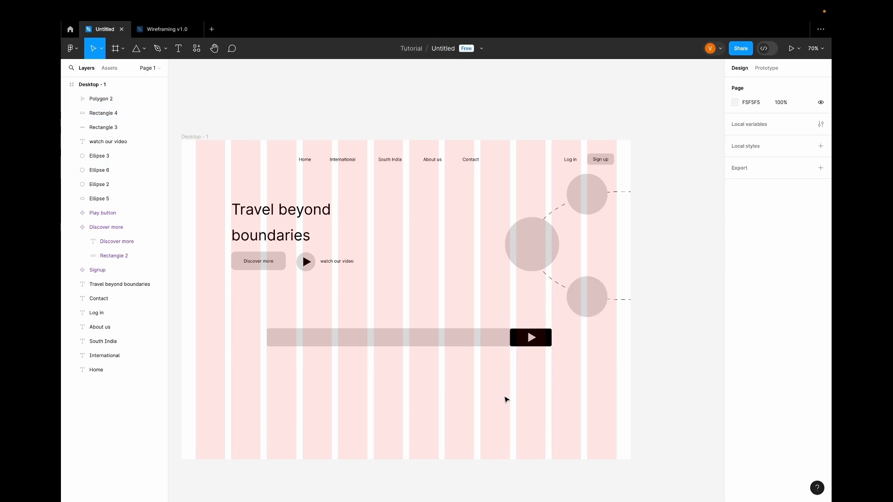
- Add the text "Choose destination" inside the left end of the long bar
{"action": "left_click", "coordinate": [179, 49]}
{"action": "scroll", "coordinate": [363, 367], "scroll_direction": "down", "scroll_amount": 3}
{"action": "left_click", "coordinate": [278, 226]}
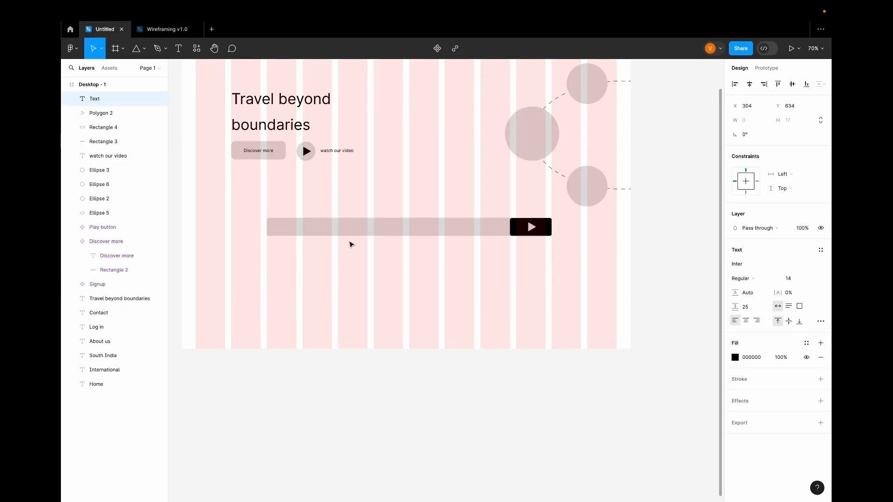
{"action": "type", "text": "Choose destination"}
{"action": "key", "text": "Escape"}
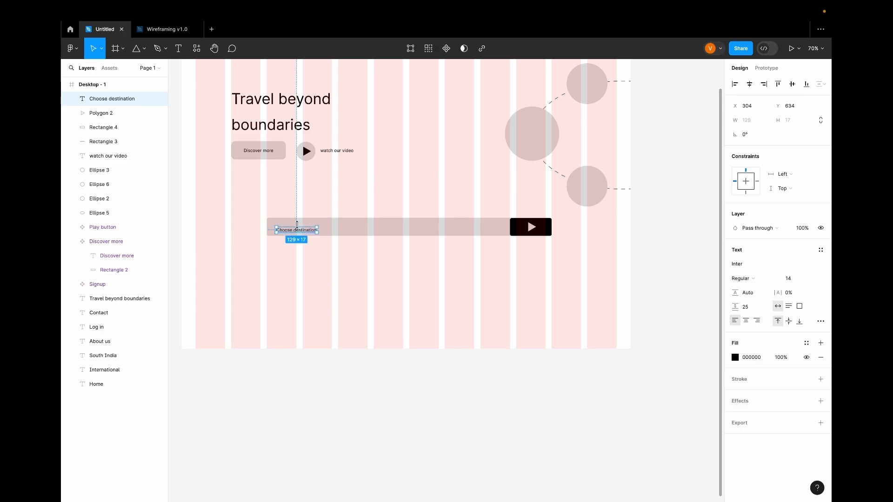
- Duplicate the "Choose destination" label three times along the bar and change the copies to "Select dates", "add members" and "pick up location"
{"action": "left_click_drag", "start_coordinate": [306, 230], "coordinate": [474, 231]}
{"action": "double_click", "coordinate": [345, 231]}
{"action": "type", "text": "Select dates"}
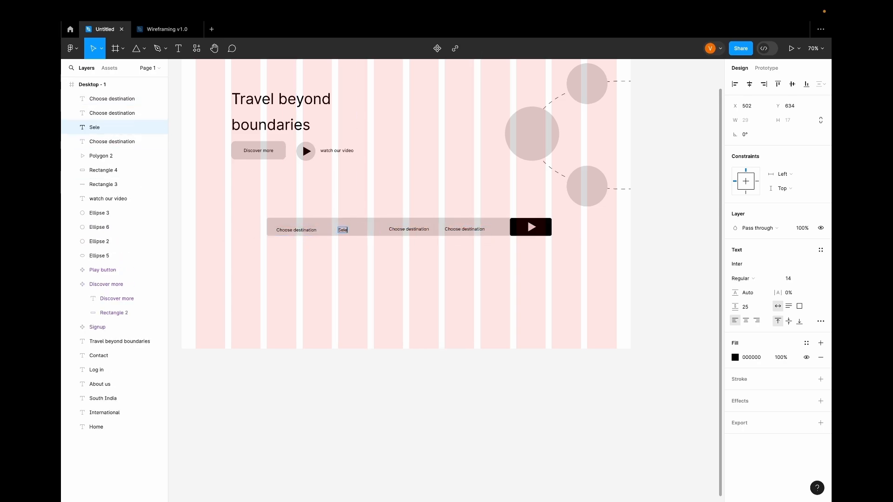
{"action": "double_click", "coordinate": [403, 230]}
{"action": "type", "text": "add members"}
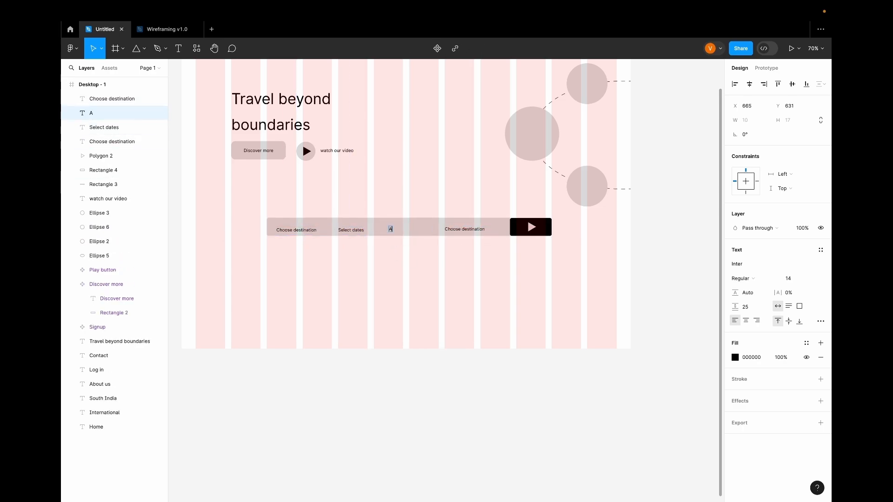
{"action": "key", "text": "Escape"}
{"action": "double_click", "coordinate": [469, 230]}
{"action": "key", "text": "BackSpace"}
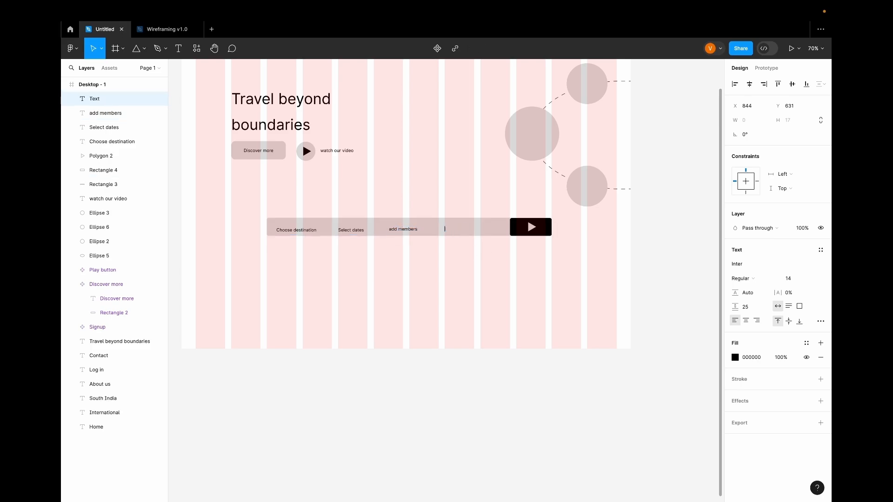
{"action": "type", "text": "pick up location"}
{"action": "key", "text": "Escape"}
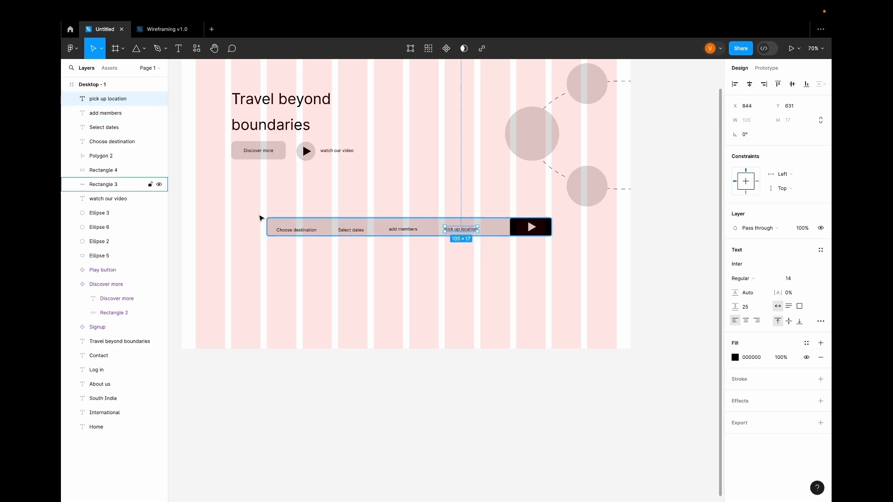
- Align the four text labels with the vertical center of the long bar
{"action": "left_click", "coordinate": [395, 230], "text": "shift"}
{"action": "left_click", "coordinate": [362, 233], "text": "shift"}
{"action": "left_click", "coordinate": [297, 230], "text": "shift"}
{"action": "left_click", "coordinate": [493, 228], "text": "shift"}
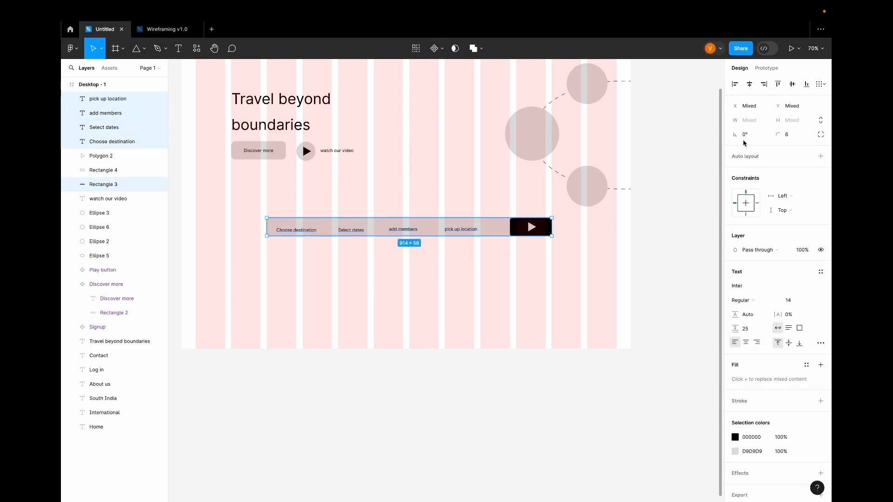
{"action": "left_click", "coordinate": [750, 84]}
{"action": "key", "text": "ctrl+z"}
{"action": "left_click", "coordinate": [339, 273]}
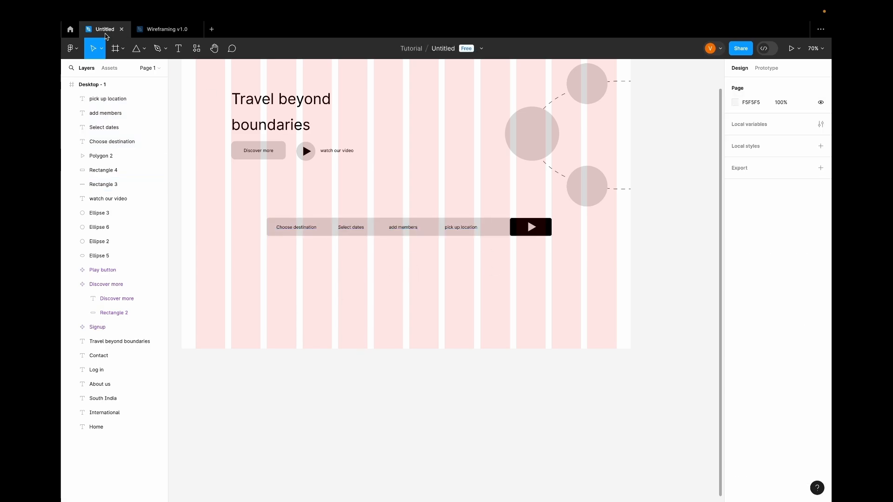
- Draw a triangle about 13 × 13 beside "Choose destination" and fill it with black 000000
{"action": "scroll", "coordinate": [319, 233], "scroll_direction": "up", "scroll_amount": 5}
{"action": "left_click", "coordinate": [136, 48]}
{"action": "left_click_drag", "start_coordinate": [321, 219], "coordinate": [327, 225]}
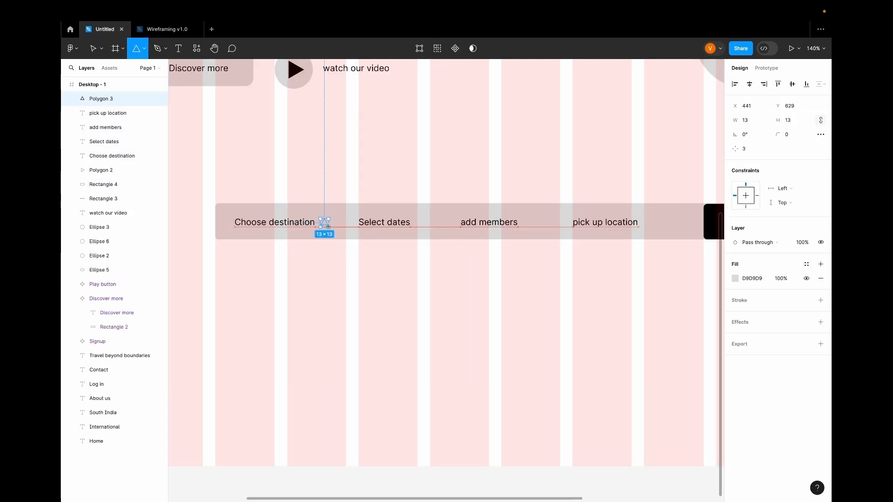
{"action": "left_click", "coordinate": [736, 278]}
{"action": "left_click_drag", "start_coordinate": [615, 380], "coordinate": [615, 381]}
{"action": "left_click", "coordinate": [715, 245]}
- Copy the small black triangle beside the other three labels and flip the triangles vertically so they point down
{"action": "left_click_drag", "start_coordinate": [326, 223], "coordinate": [613, 224], "text": "alt"}
{"action": "left_click", "coordinate": [326, 225], "text": "shift"}
{"action": "right_click", "coordinate": [326, 225]}
{"action": "left_click", "coordinate": [390, 474]}
{"action": "key", "text": "Escape"}
{"action": "key", "text": "Escape"}
- Align the four dropdown triangles along their vertical centers
{"action": "left_click", "coordinate": [493, 223]}
{"action": "left_click", "coordinate": [612, 224], "text": "shift"}
{"action": "left_click", "coordinate": [386, 224], "text": "shift"}
{"action": "left_click", "coordinate": [289, 224], "text": "shift"}
{"action": "left_click", "coordinate": [793, 84]}
{"action": "left_click", "coordinate": [475, 302]}
{"action": "scroll", "coordinate": [474, 302], "scroll_direction": "down", "scroll_amount": 5}
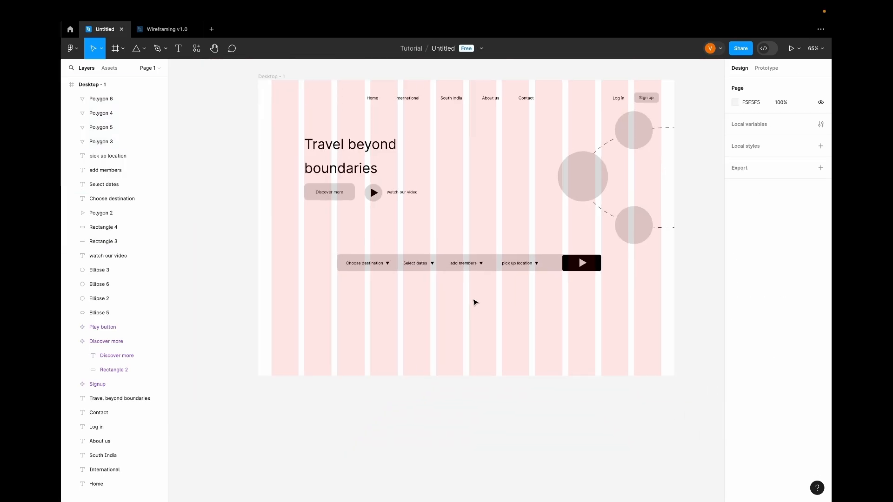
- Resize all four dropdown triangles to 8 × 8
{"action": "scroll", "coordinate": [428, 297], "scroll_direction": "up", "scroll_amount": 6}
{"action": "scroll", "coordinate": [428, 298], "scroll_direction": "down", "scroll_amount": 2}
{"action": "left_click", "coordinate": [708, 187]}
{"action": "left_click", "coordinate": [568, 187], "text": "shift"}
{"action": "left_click", "coordinate": [444, 187], "text": "shift"}
{"action": "left_click", "coordinate": [331, 187], "text": "shift"}
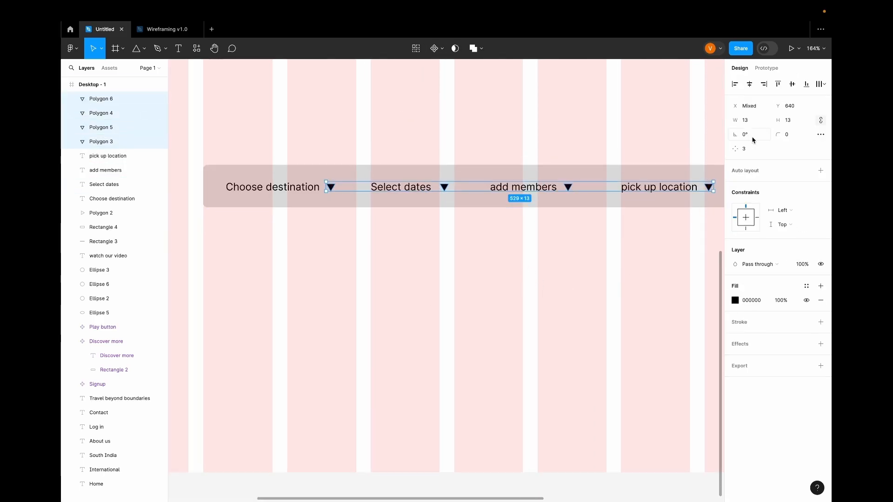
{"action": "left_click", "coordinate": [746, 120]}
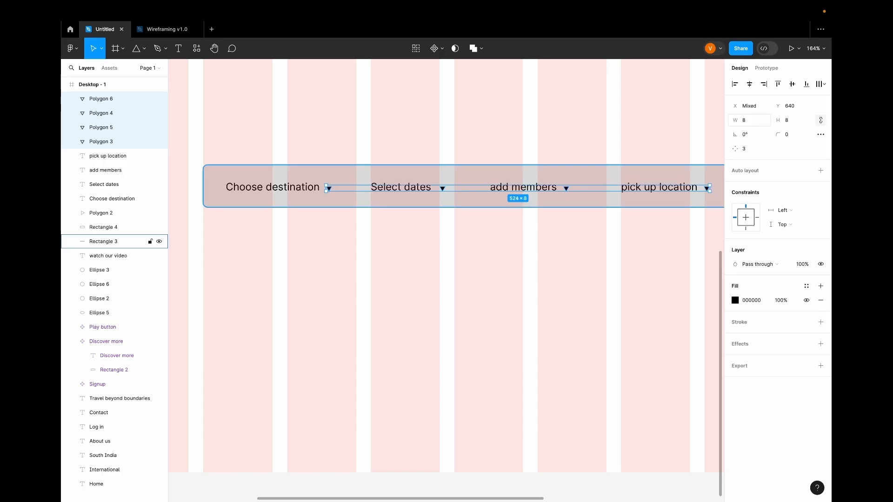
{"action": "left_click", "coordinate": [565, 176], "text": "shift"}
{"action": "left_click", "coordinate": [566, 316]}
{"action": "scroll", "coordinate": [566, 317], "scroll_direction": "down", "scroll_amount": 5}
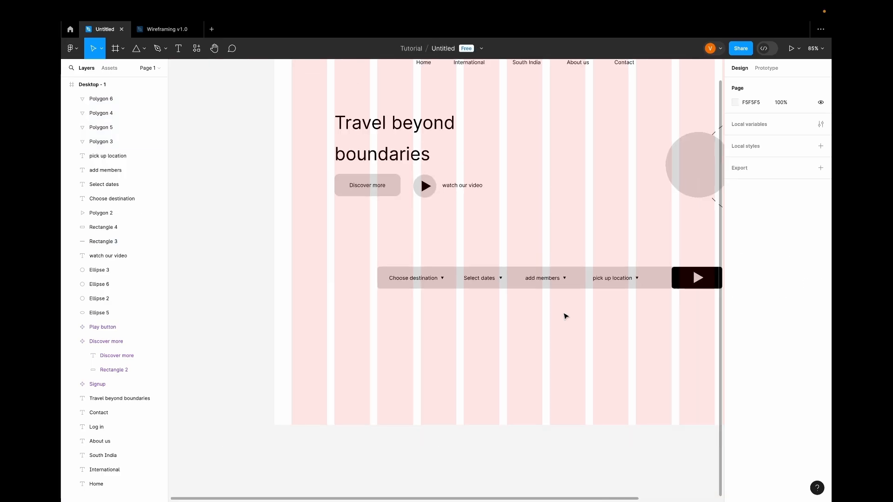
- Draw two small rectangles side by side on the bar's upper edge above "add members" and fill the left one with black 000000
{"action": "left_click", "coordinate": [144, 48]}
{"action": "left_click", "coordinate": [131, 67]}
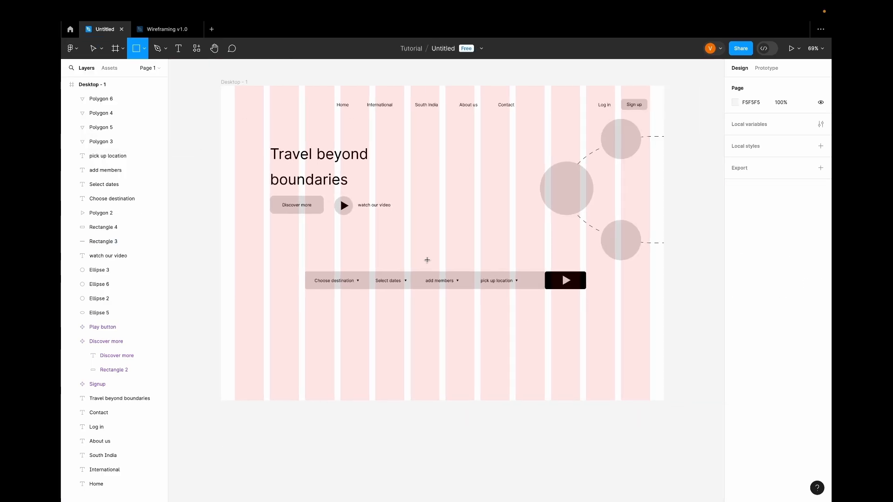
{"action": "scroll", "coordinate": [419, 264], "scroll_direction": "up", "scroll_amount": 5}
{"action": "mouse_move", "coordinate": [404, 244]}
{"action": "left_mouse_down"}
{"action": "mouse_move", "coordinate": [424, 243]}
{"action": "mouse_move", "coordinate": [426, 233]}
{"action": "mouse_move", "coordinate": [505, 239]}
{"action": "mouse_move", "coordinate": [470, 239]}
{"action": "mouse_move", "coordinate": [491, 239]}
{"action": "left_mouse_up"}
{"action": "left_click", "coordinate": [465, 239]}
{"action": "left_click", "coordinate": [735, 266]}
{"action": "left_click_drag", "start_coordinate": [641, 297], "coordinate": [598, 390]}
{"action": "left_click", "coordinate": [715, 244]}
- Fill the right small rectangle above the bar with a medium gray
{"action": "left_click", "coordinate": [499, 241]}
{"action": "left_click", "coordinate": [735, 265]}
{"action": "left_click_drag", "start_coordinate": [636, 295], "coordinate": [614, 305]}
{"action": "left_click", "coordinate": [716, 245]}
{"action": "left_click", "coordinate": [492, 337]}
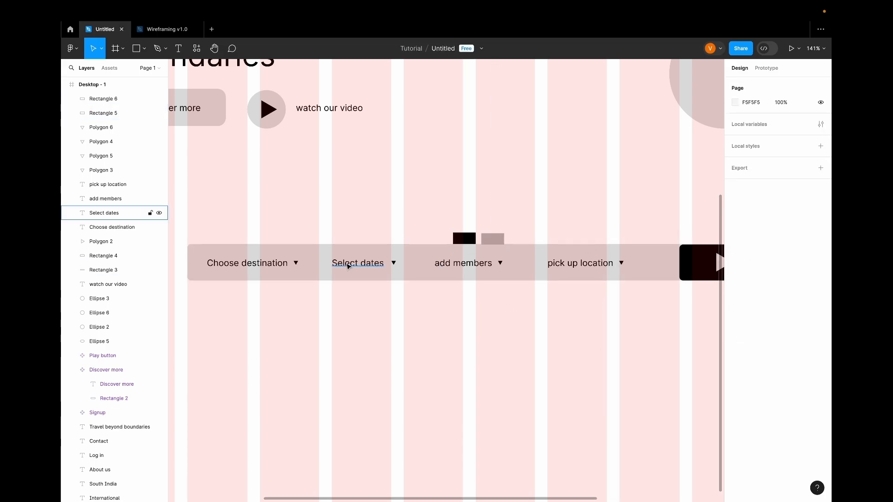
- Enlarge the small black rectangle to about 69 × 27 and replace the gray one with a copy filled 666666
{"action": "left_click", "coordinate": [461, 237]}
{"action": "left_click_drag", "start_coordinate": [454, 233], "coordinate": [455, 228]}
{"action": "key", "text": "Delete"}
{"action": "left_click_drag", "start_coordinate": [452, 237], "coordinate": [507, 237]}
{"action": "left_click", "coordinate": [472, 308]}
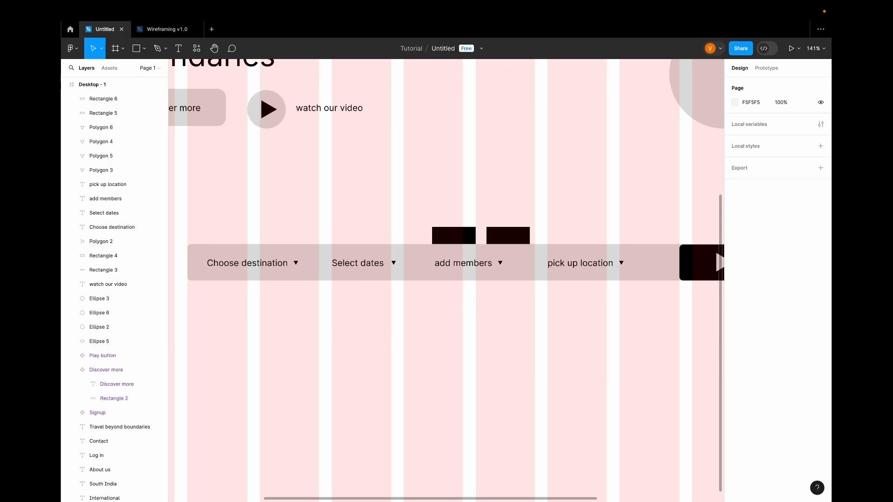
{"action": "key", "text": "super+z"}
- Add the white text "tours" over the small black rectangle and a copy reading "treks" over the gray one
{"action": "left_click", "coordinate": [176, 53]}
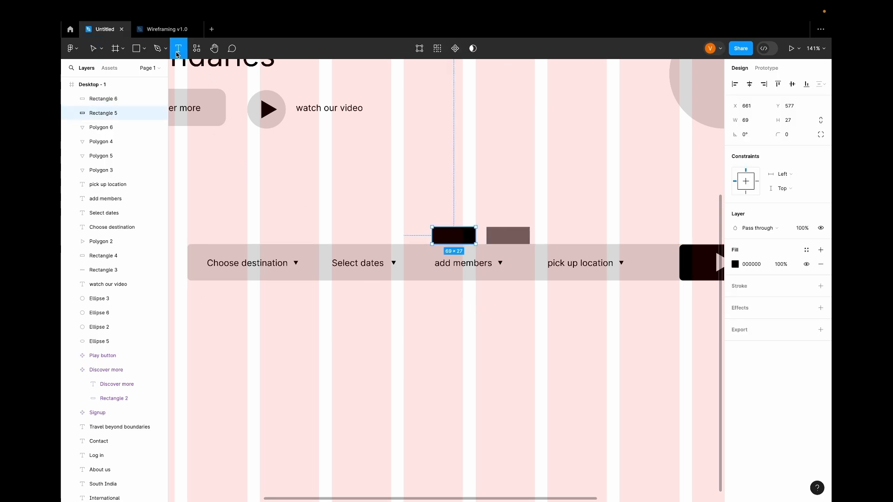
{"action": "left_click", "coordinate": [441, 236]}
{"action": "type", "text": "tours"}
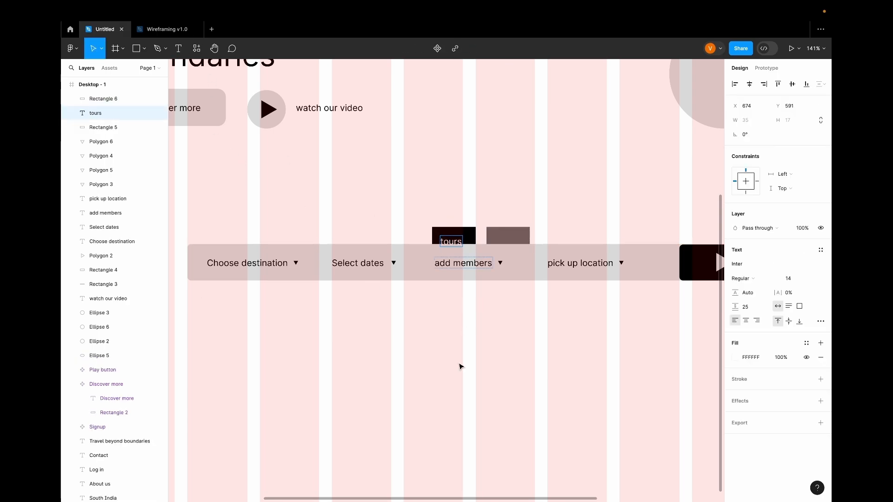
{"action": "key", "text": "Escape"}
{"action": "left_click_drag", "start_coordinate": [452, 242], "coordinate": [506, 241], "text": "alt"}
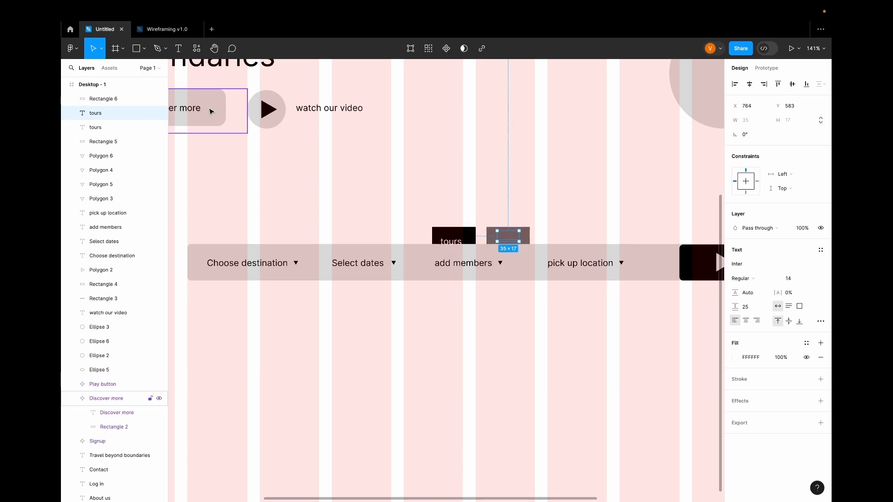
{"action": "double_click", "coordinate": [507, 241]}
{"action": "type", "text": "treks"}
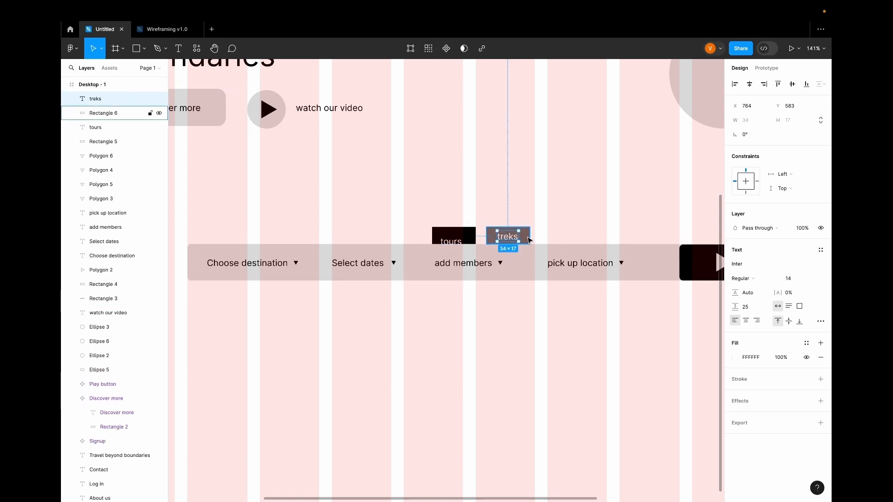
- Center the "treks" text horizontally and vertically in the gray rectangle
{"action": "left_click", "coordinate": [750, 84]}
{"action": "left_click", "coordinate": [793, 84]}
{"action": "key", "text": "super+z"}
{"action": "key", "text": "super+z"}
{"action": "left_click", "coordinate": [524, 232], "text": "shift"}
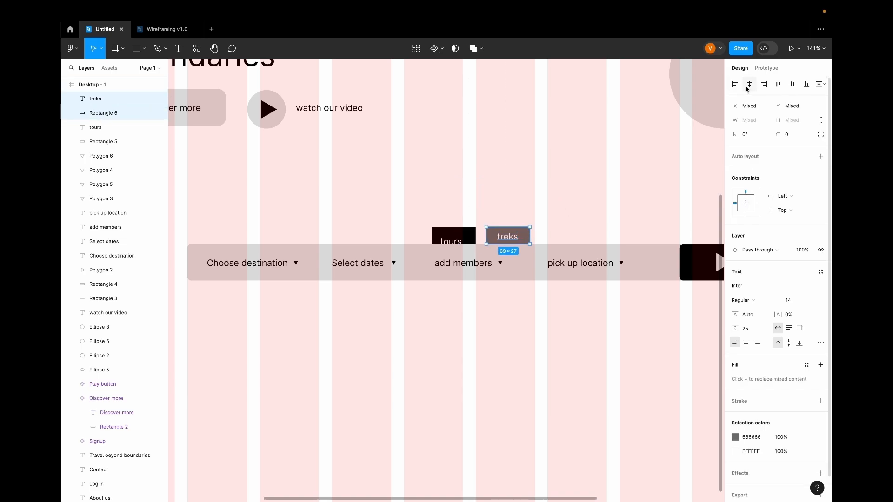
- Center the "tours" text horizontally and vertically in the small black rectangle
{"action": "left_click", "coordinate": [455, 241]}
{"action": "left_click", "coordinate": [471, 233], "text": "shift"}
{"action": "left_click", "coordinate": [750, 84]}
{"action": "left_click", "coordinate": [792, 85]}
{"action": "scroll", "coordinate": [601, 226], "scroll_direction": "down", "scroll_amount": 6}
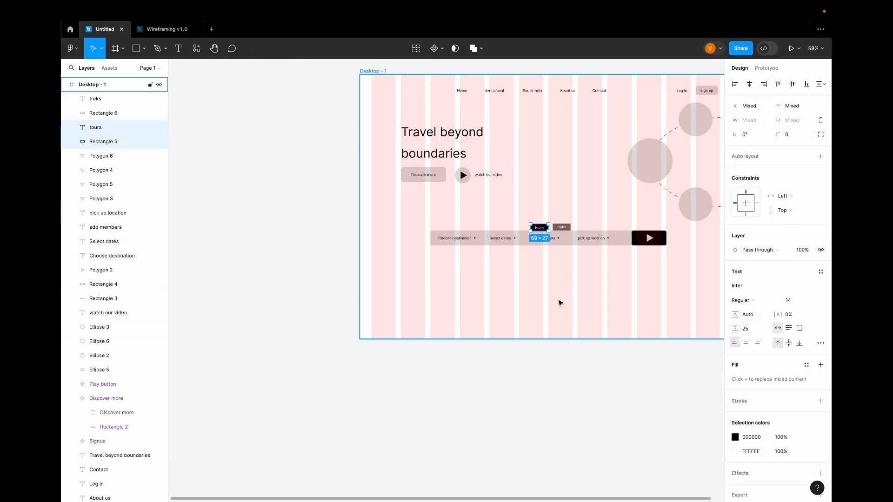
{"action": "left_click", "coordinate": [560, 303]}
- Move the whole search bar, including its labels, triangles and the two tabs, further down the frame
{"action": "scroll", "coordinate": [566, 296], "scroll_direction": "right", "scroll_amount": 2}
{"action": "scroll", "coordinate": [568, 296], "scroll_direction": "up", "scroll_amount": 1}
{"action": "scroll", "coordinate": [567, 295], "scroll_direction": "up", "scroll_amount": 1}
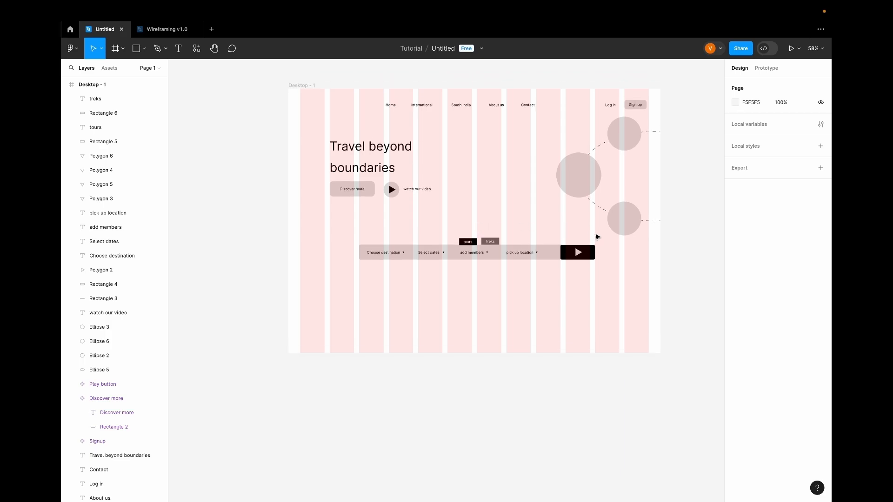
{"action": "left_click_drag", "start_coordinate": [597, 237], "coordinate": [357, 280]}
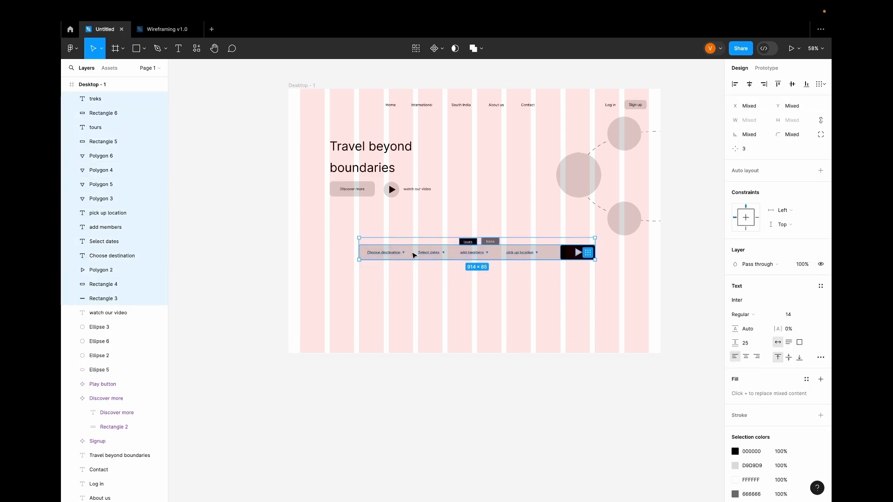
{"action": "left_click_drag", "start_coordinate": [414, 255], "coordinate": [413, 278]}
- Move the hero buttons with "watch our video" lower, and move the "Travel beyond boundaries" heading down to X 159, Y 247
{"action": "left_click_drag", "start_coordinate": [448, 185], "coordinate": [349, 220]}
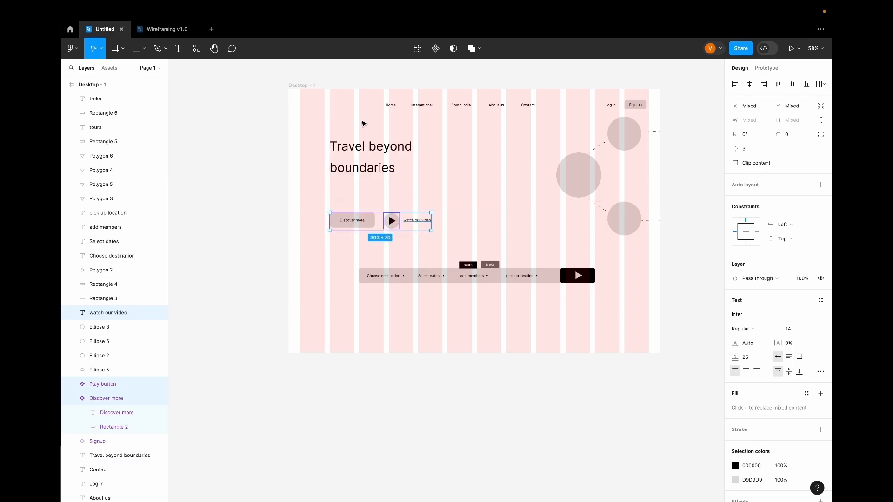
{"action": "left_click_drag", "start_coordinate": [357, 152], "coordinate": [357, 166]}
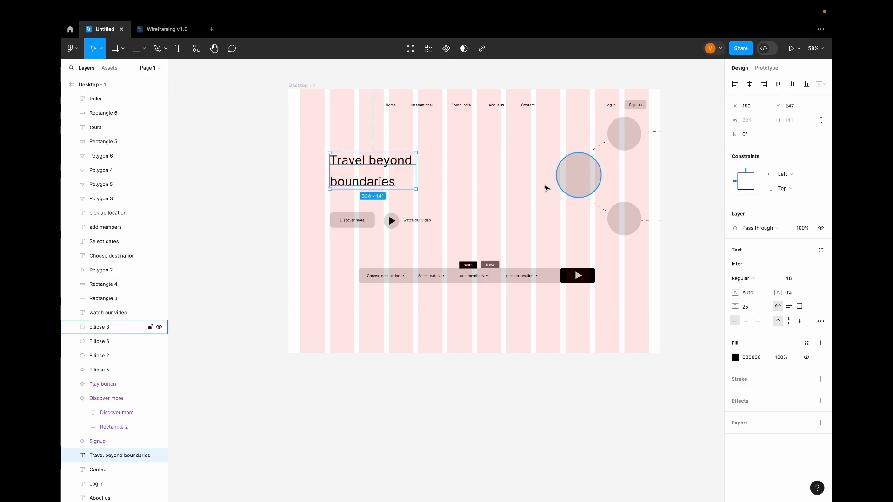
- Move the three circles and the dashed ellipse slightly down together
{"action": "left_click_drag", "start_coordinate": [695, 121], "coordinate": [593, 227]}
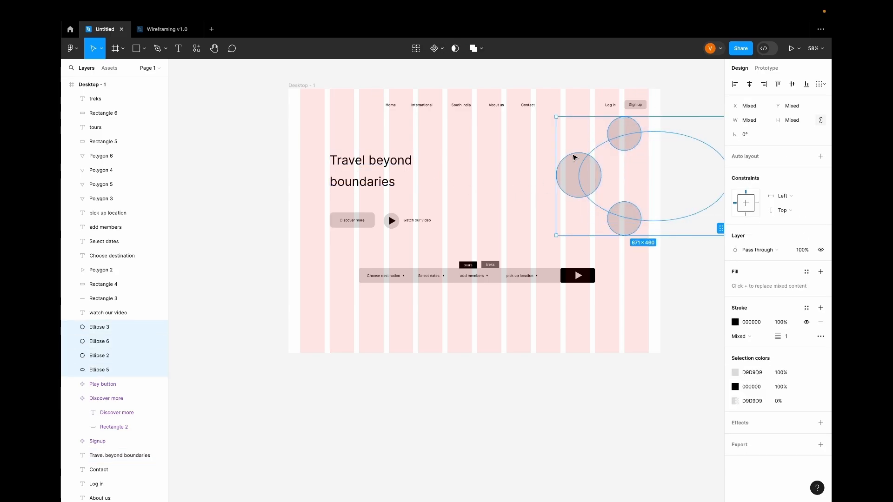
{"action": "left_click_drag", "start_coordinate": [572, 172], "coordinate": [572, 183]}
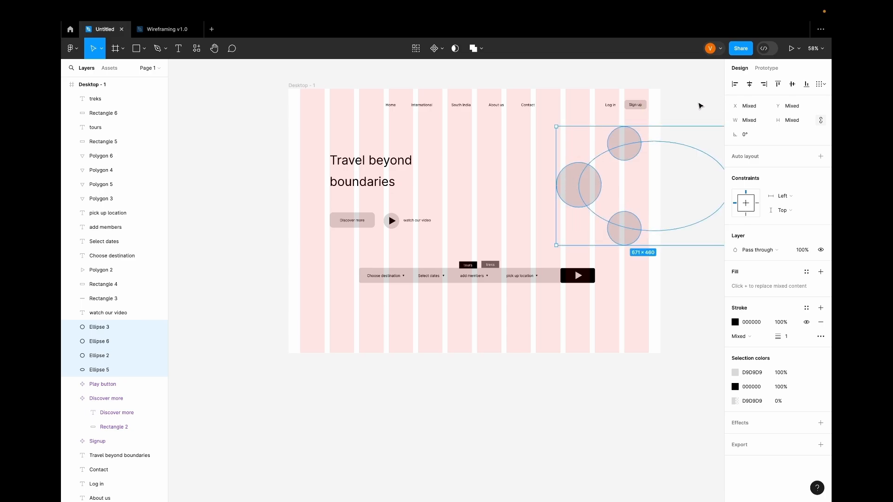
{"action": "left_click", "coordinate": [343, 102]}
- Hide the layout grids and draw a 1440 × 107 rectangle across the frame's upper edge at X 0, Y 0
{"action": "key", "text": "ctrl+g"}
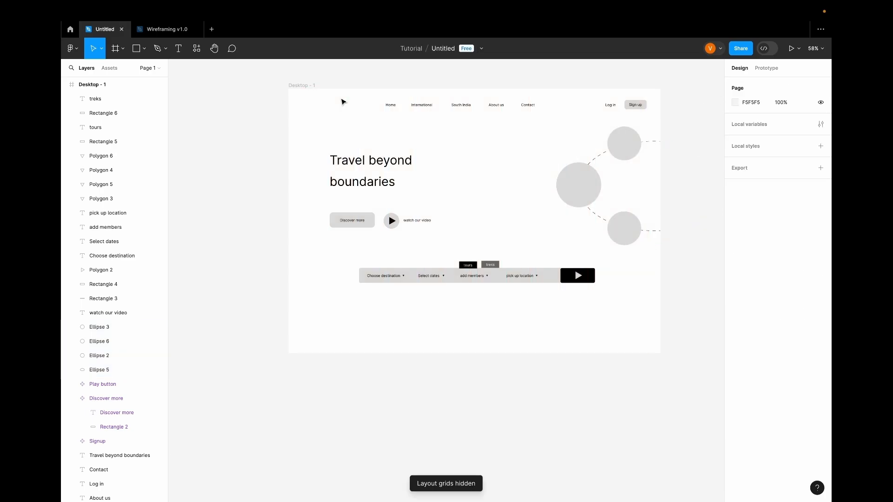
{"action": "left_click", "coordinate": [136, 52]}
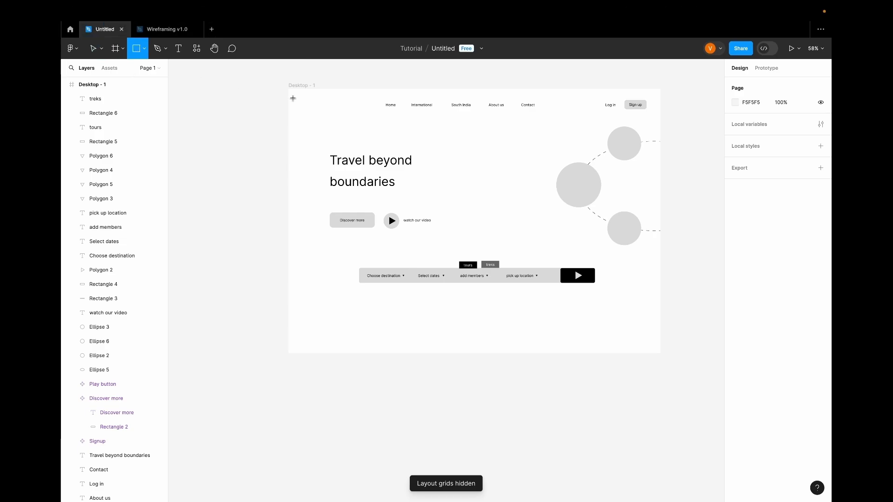
{"action": "left_click_drag", "start_coordinate": [290, 89], "coordinate": [661, 117]}
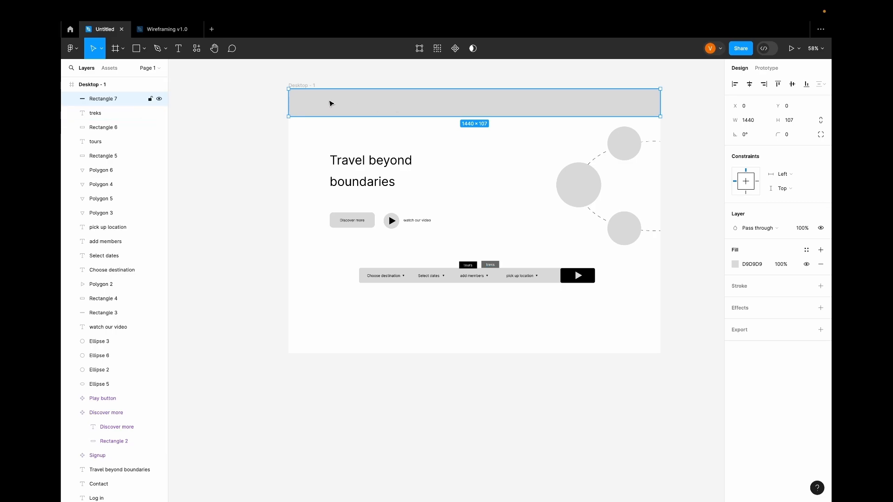
- Group the Home, International, South India, About us, Contact and Log in labels with the Signup component and name the group "Menu"
{"action": "scroll", "coordinate": [354, 111], "scroll_direction": "up", "scroll_amount": 2}
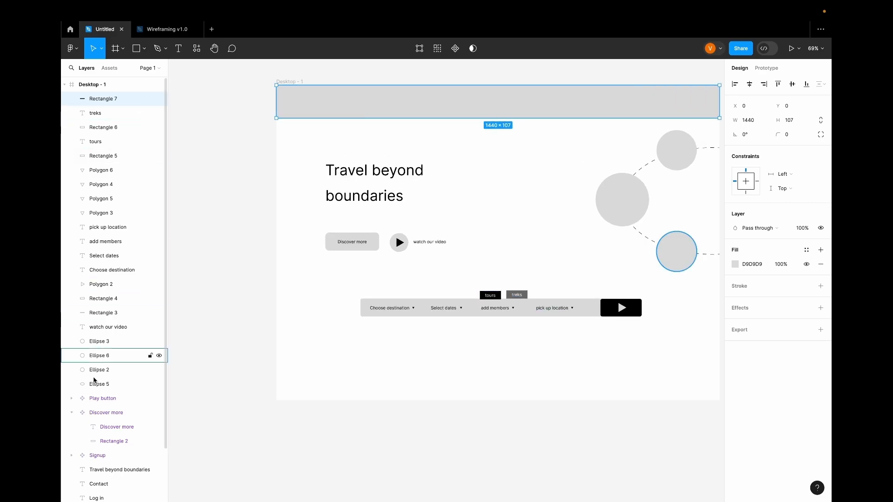
{"action": "scroll", "coordinate": [148, 413], "scroll_direction": "down", "scroll_amount": 3}
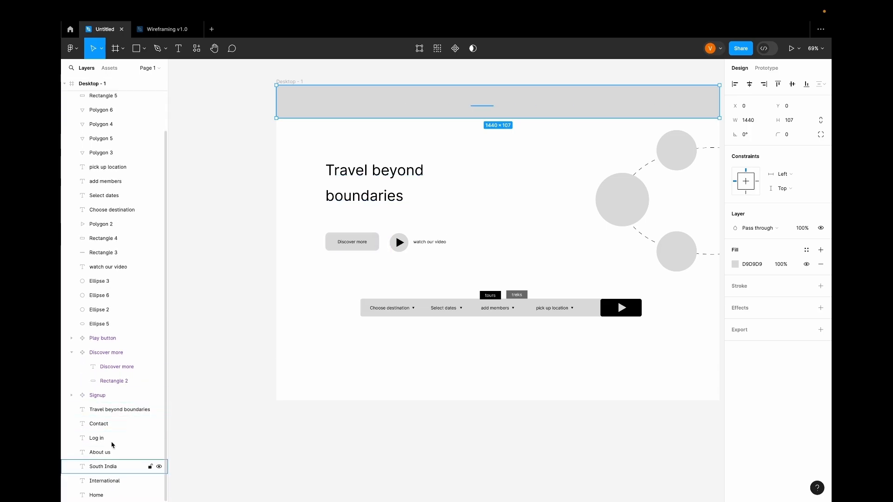
{"action": "left_click", "coordinate": [110, 497]}
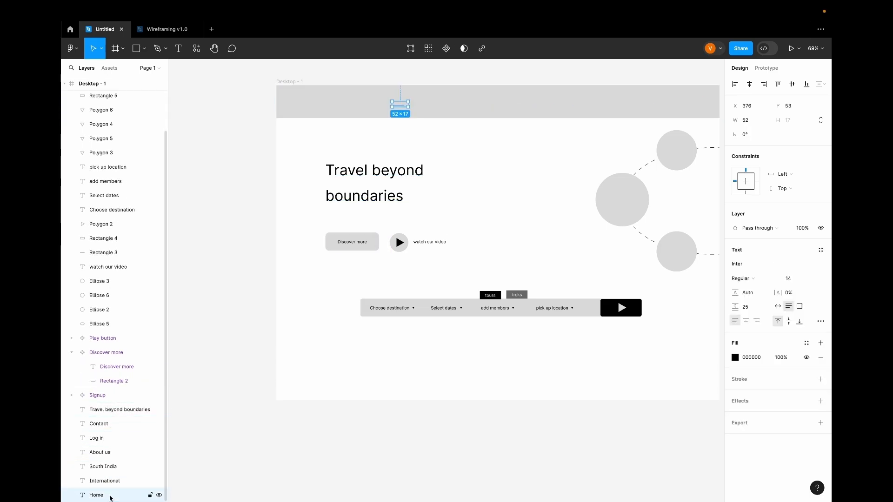
{"action": "left_click", "coordinate": [120, 425], "text": "shift"}
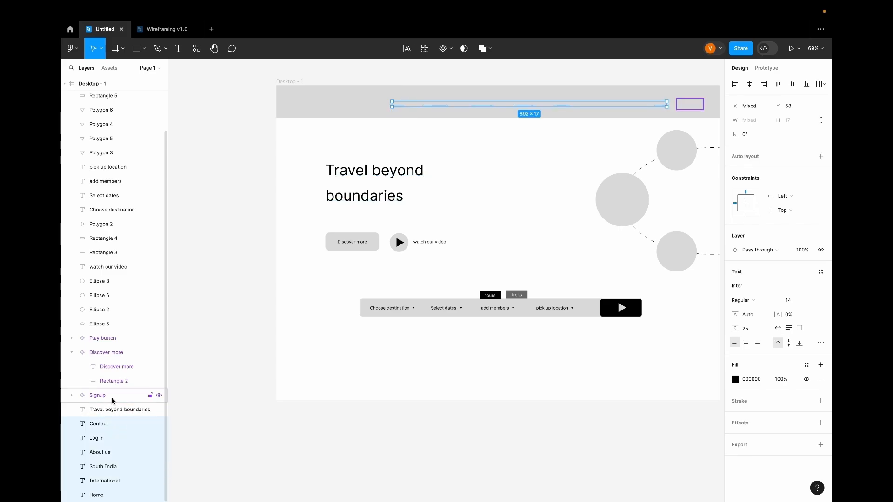
{"action": "left_click", "coordinate": [113, 396], "text": "ctrl"}
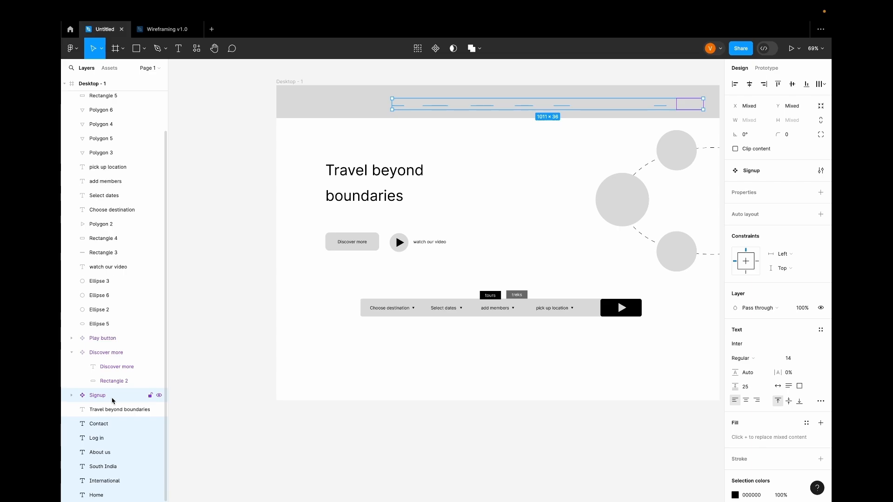
{"action": "key", "text": "ctrl+g"}
{"action": "double_click", "coordinate": [112, 396]}
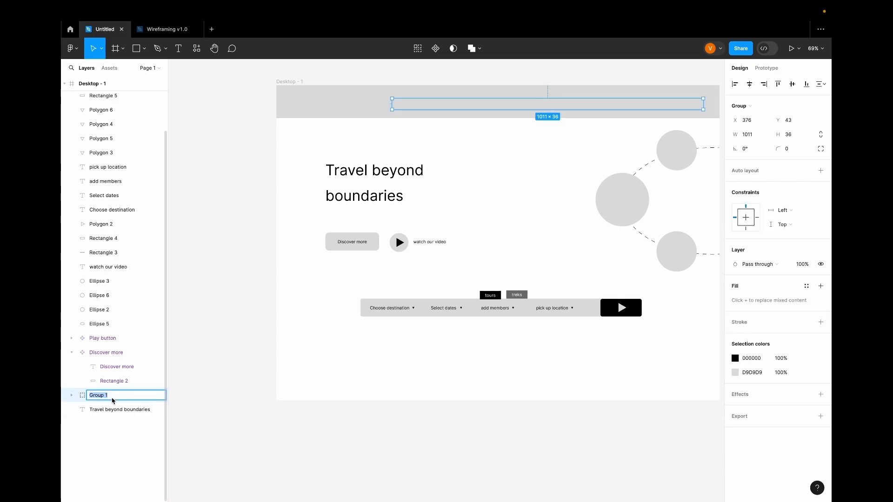
{"action": "type", "text": "Menu"}
- Reorder the Menu group to the front of Desktop - 1, above the grey navigation bar rectangle
{"action": "left_click", "coordinate": [76, 456]}
{"action": "left_click_drag", "start_coordinate": [103, 400], "coordinate": [103, 96]}
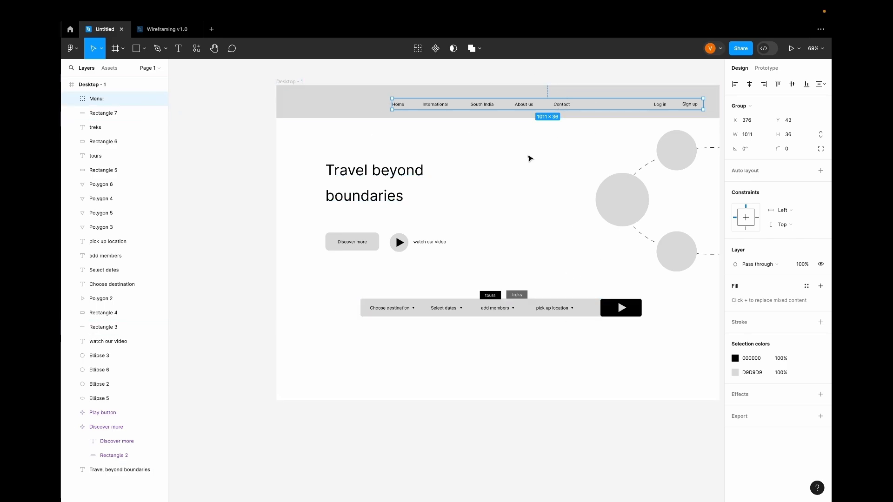
{"action": "left_click", "coordinate": [493, 228]}
- Import the yellow #ffc700 gridicons:globe icon into Desktop - 1 with the Iconify plugin, and close the plugin
{"action": "left_click", "coordinate": [351, 118]}
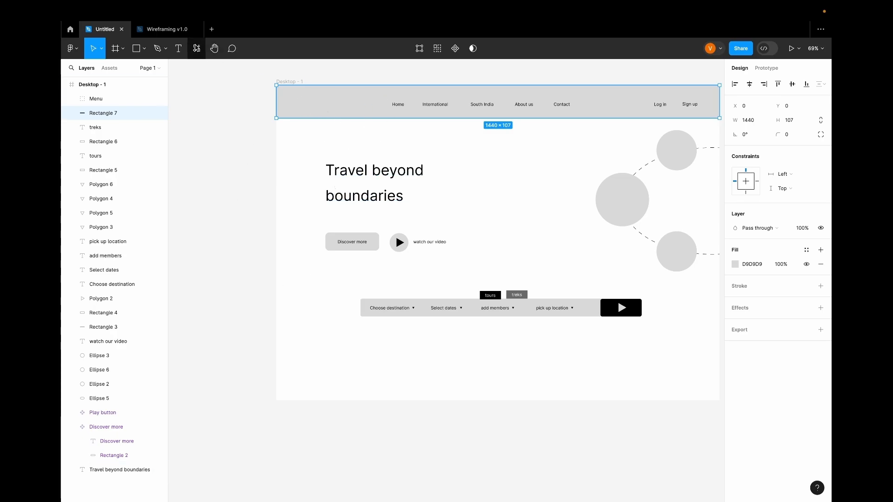
{"action": "left_click", "coordinate": [196, 49]}
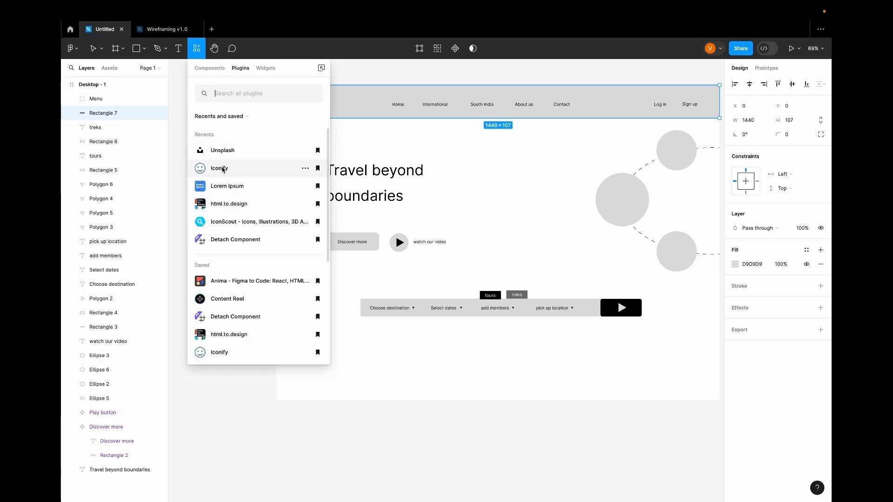
{"action": "left_click", "coordinate": [219, 168]}
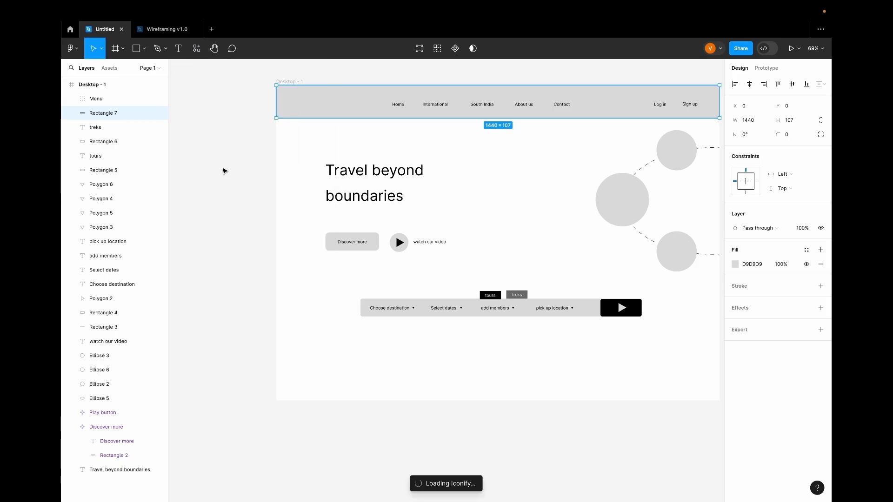
{"action": "scroll", "coordinate": [475, 348], "scroll_direction": "down", "scroll_amount": 1}
{"action": "scroll", "coordinate": [475, 348], "scroll_direction": "down", "scroll_amount": 5}
{"action": "left_click", "coordinate": [519, 385]}
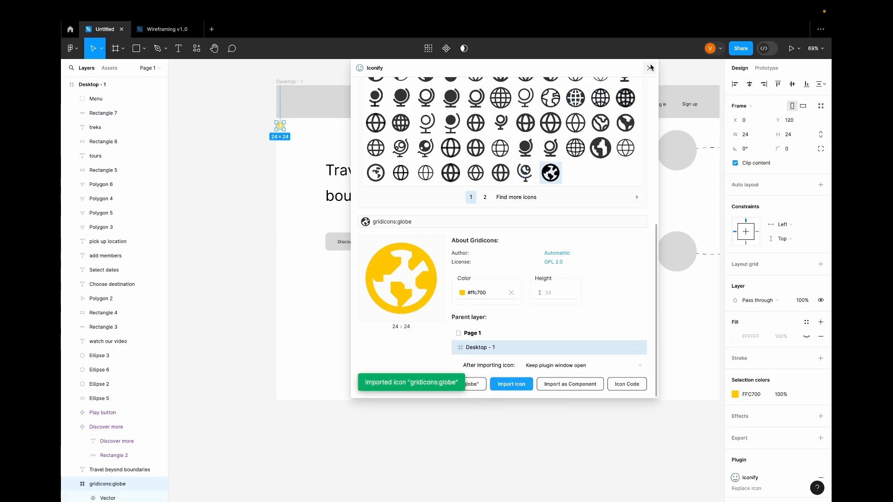
{"action": "left_click", "coordinate": [651, 68]}
- Move the globe icon onto the navigation bar at X 147, Y 43, and place its layer first inside the Menu group
{"action": "left_click_drag", "start_coordinate": [280, 127], "coordinate": [329, 106]}
{"action": "left_click_drag", "start_coordinate": [93, 484], "coordinate": [105, 100]}
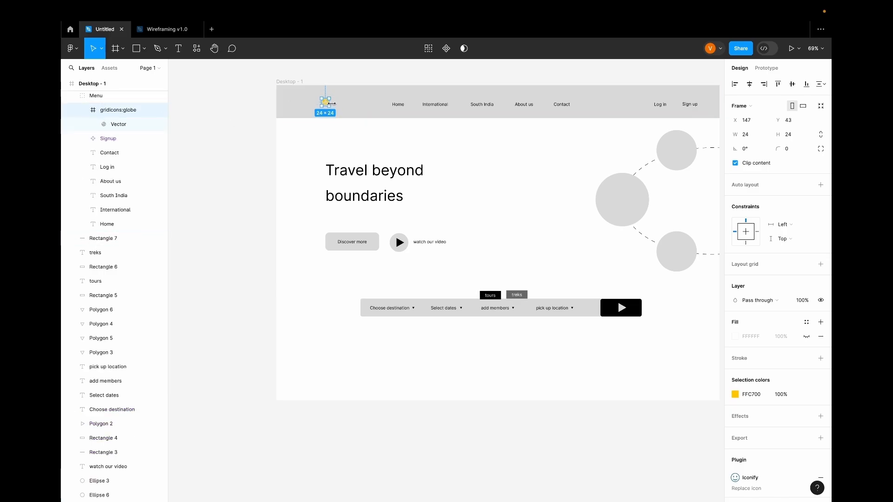
- Enlarge the globe icon to 52 × 52 on the navigation bar at X 116, Y 27
{"action": "scroll", "coordinate": [331, 102], "scroll_direction": "up", "scroll_amount": 5}
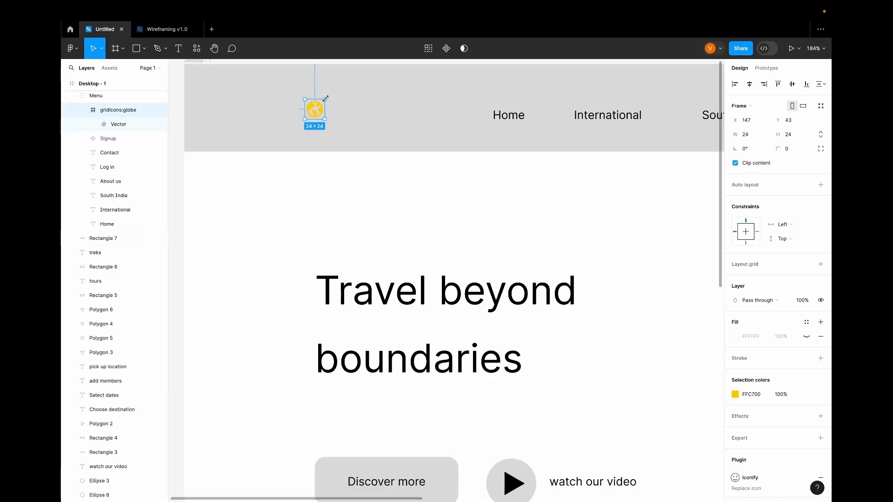
{"action": "left_click_drag", "start_coordinate": [326, 99], "coordinate": [296, 108]}
{"action": "key", "text": "ctrl+z"}
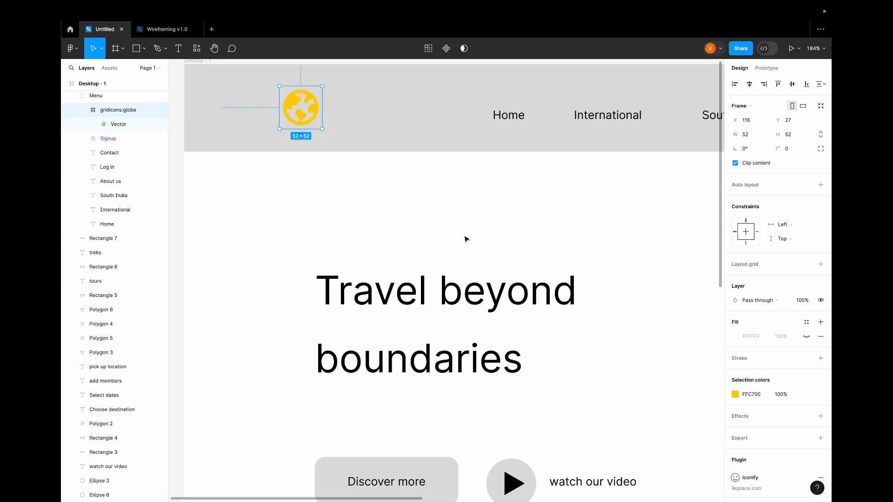
- Draw a 320 × 289 rectangle below the search bar, overlapping the frame's lower edge, and duplicate it twice to form a row of three
{"action": "scroll", "coordinate": [465, 239], "scroll_direction": "down", "scroll_amount": 5}
{"action": "scroll", "coordinate": [466, 239], "scroll_direction": "right", "scroll_amount": 3}
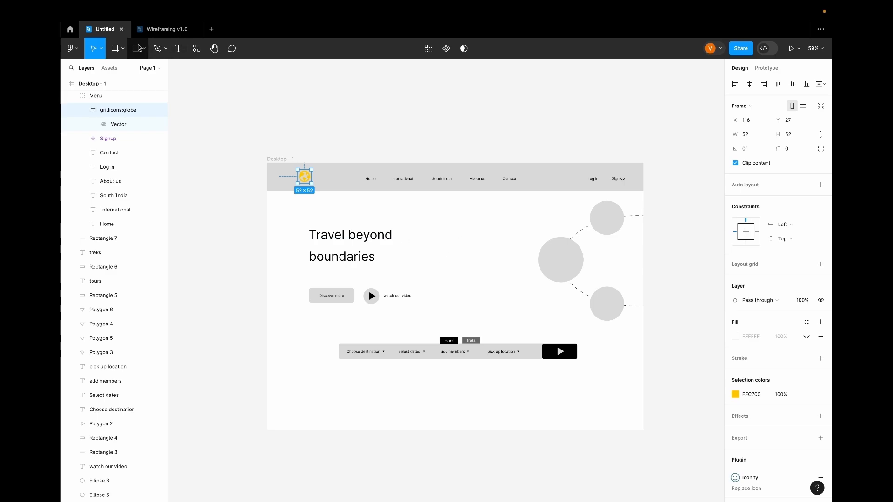
{"action": "left_click", "coordinate": [137, 48]}
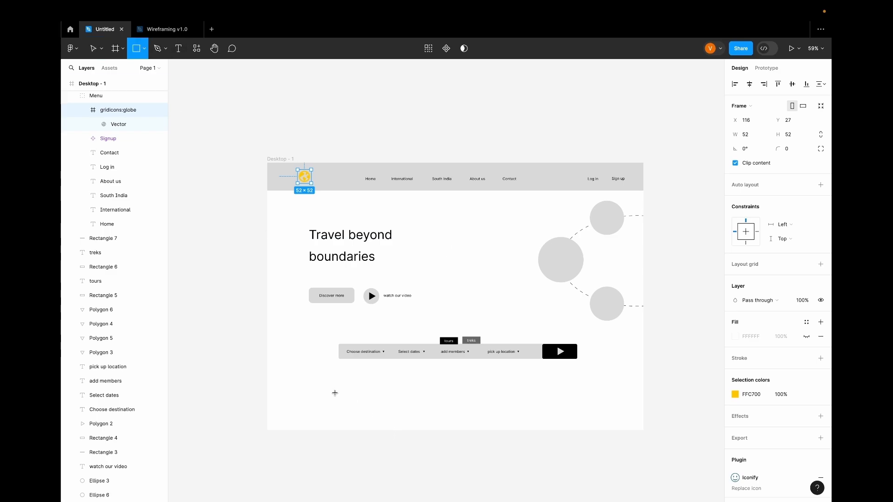
{"action": "left_click_drag", "start_coordinate": [335, 393], "coordinate": [417, 468]}
{"action": "left_click_drag", "start_coordinate": [361, 422], "coordinate": [564, 425]}
{"action": "left_click", "coordinate": [695, 372]}
- Shift the three card rectangles together slightly left so the row sits centred beneath the search bar
{"action": "left_click", "coordinate": [581, 409]}
{"action": "left_click", "coordinate": [481, 409], "text": "shift"}
{"action": "left_click", "coordinate": [340, 410], "text": "shift"}
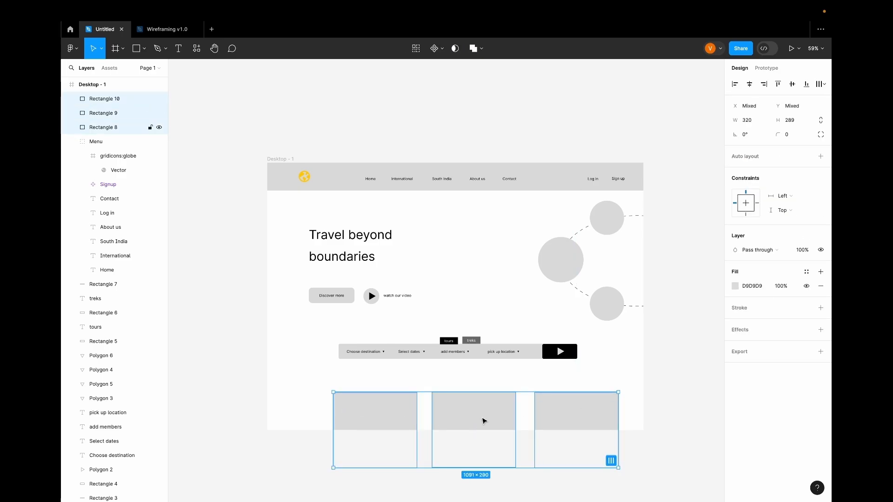
{"action": "mouse_move", "coordinate": [483, 420]}
{"action": "left_mouse_down"}
{"action": "mouse_move", "coordinate": [465, 420]}
{"action": "mouse_move", "coordinate": [463, 433]}
{"action": "mouse_move", "coordinate": [469, 425]}
{"action": "left_mouse_up"}
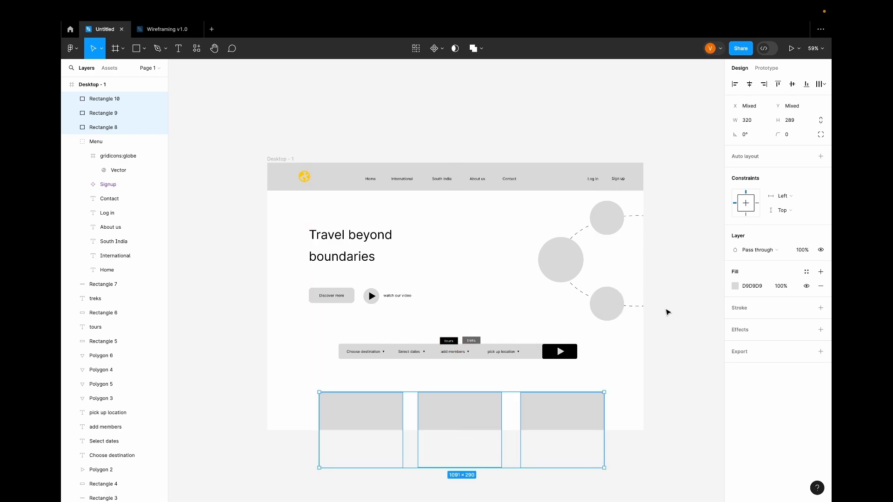
{"action": "left_click", "coordinate": [673, 342]}
- Find the plugin "unsplash", run it, and move its window clear of the "Travel beyond boundaries" heading
{"action": "scroll", "coordinate": [673, 342], "scroll_direction": "down", "scroll_amount": 3}
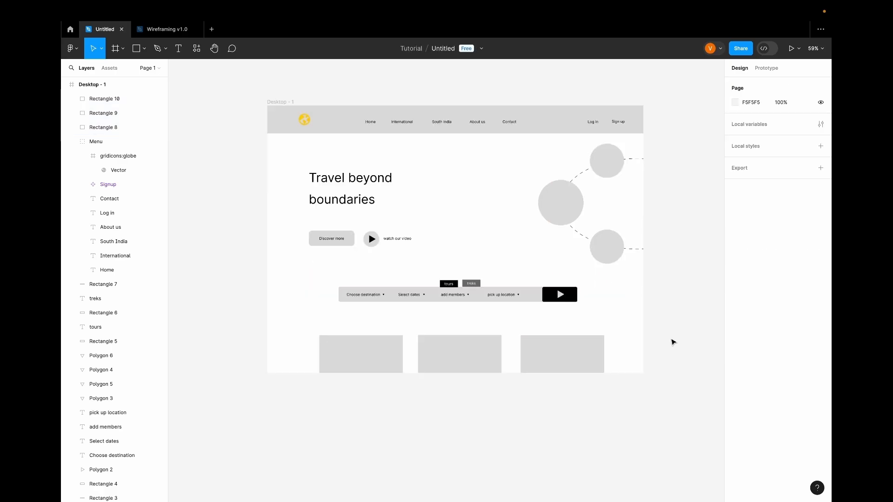
{"action": "scroll", "coordinate": [673, 342], "scroll_direction": "up", "scroll_amount": 2}
{"action": "scroll", "coordinate": [673, 342], "scroll_direction": "up", "scroll_amount": 1}
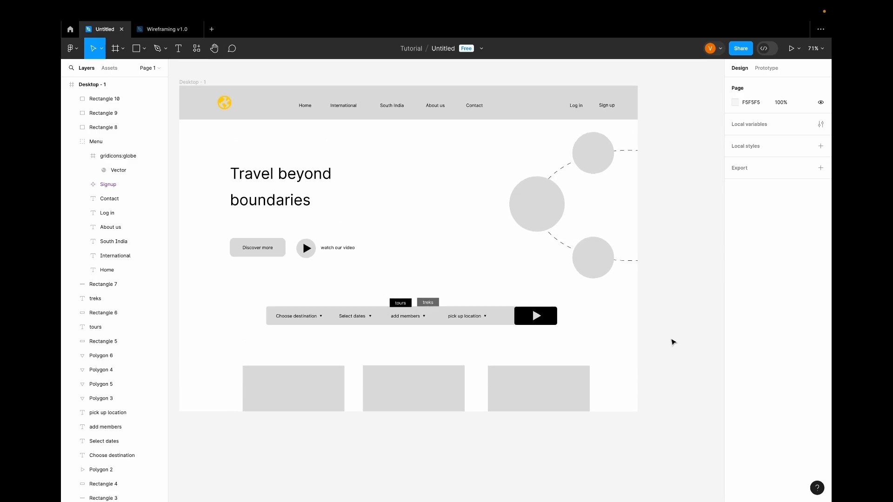
{"action": "scroll", "coordinate": [673, 343], "scroll_direction": "left", "scroll_amount": 2}
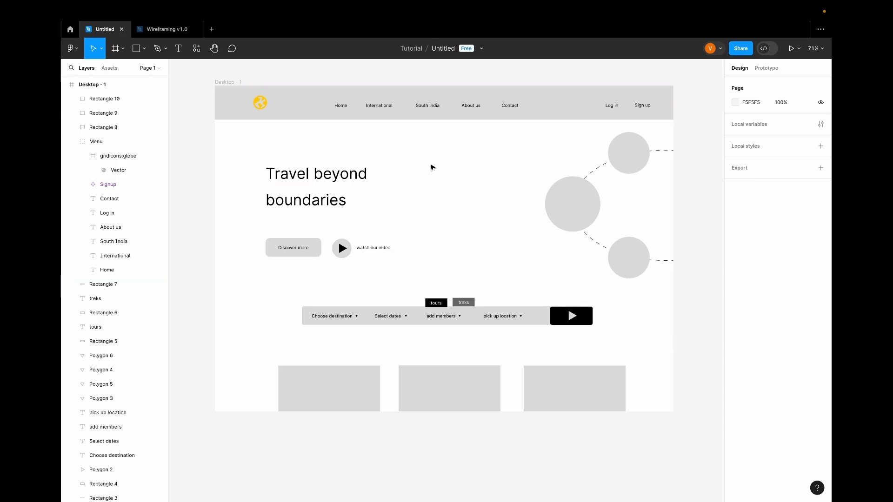
{"action": "left_click", "coordinate": [196, 49]}
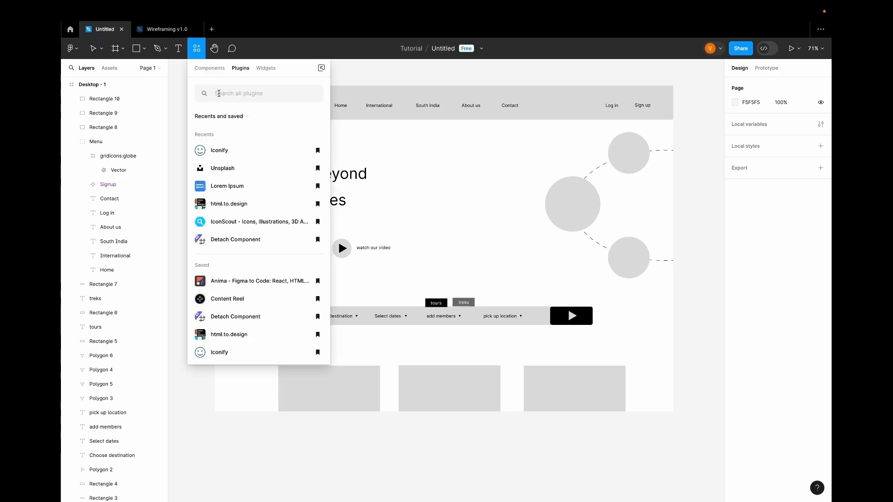
{"action": "type", "text": "unsplash"}
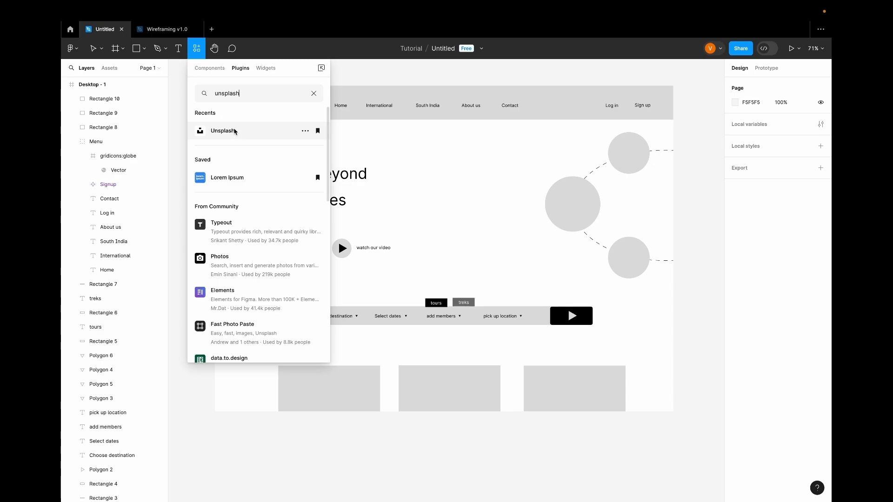
{"action": "left_click", "coordinate": [236, 132]}
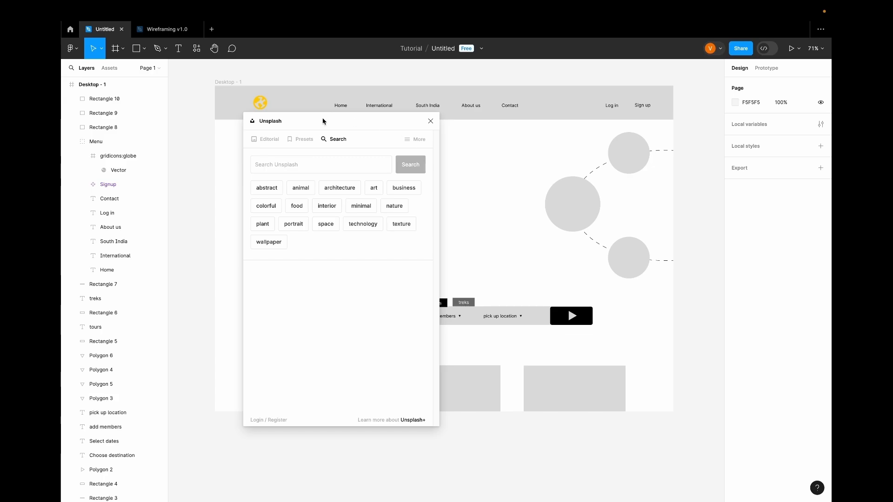
{"action": "left_click_drag", "start_coordinate": [324, 122], "coordinate": [388, 122]}
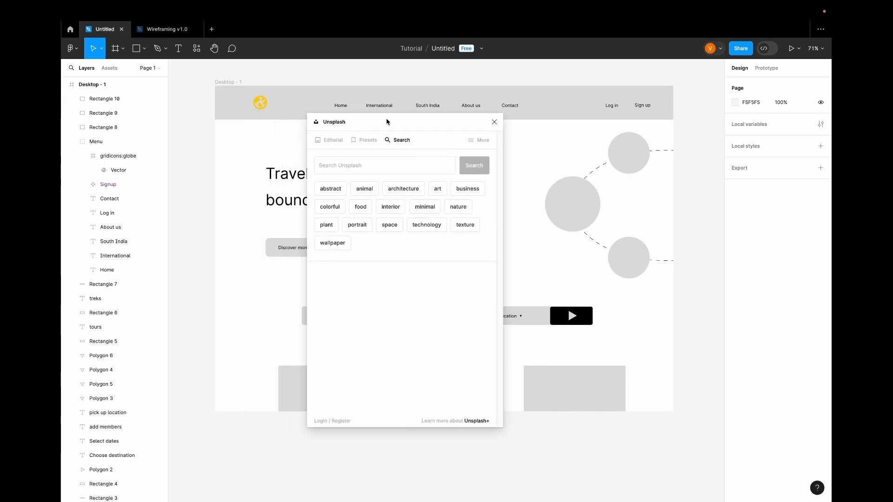
{"action": "left_click", "coordinate": [196, 48]}
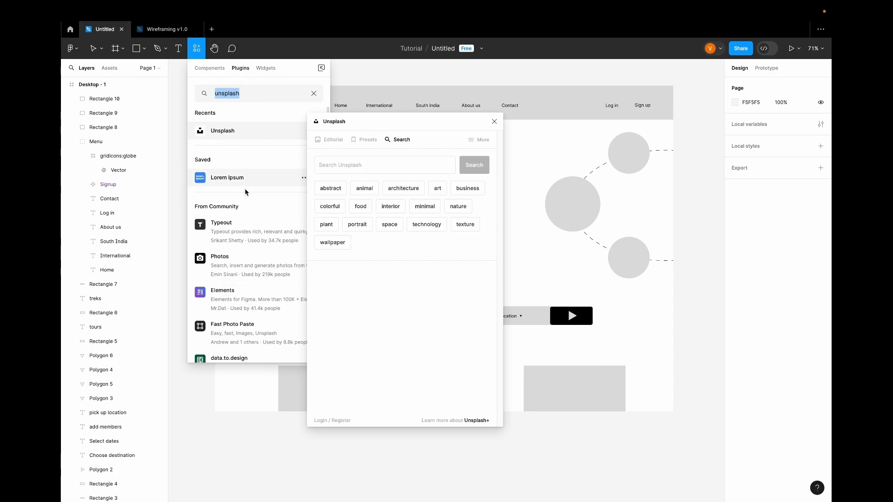
{"action": "left_click_drag", "start_coordinate": [384, 121], "coordinate": [502, 123]}
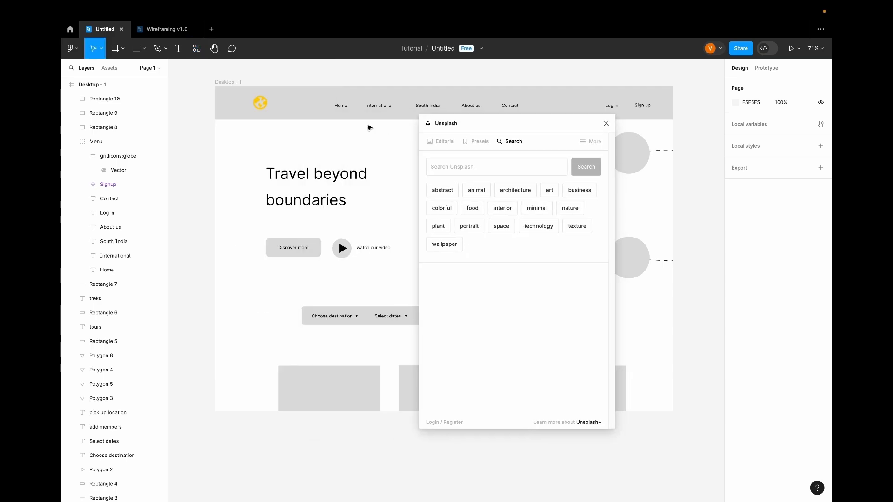
{"action": "left_click_drag", "start_coordinate": [516, 123], "coordinate": [479, 93]}
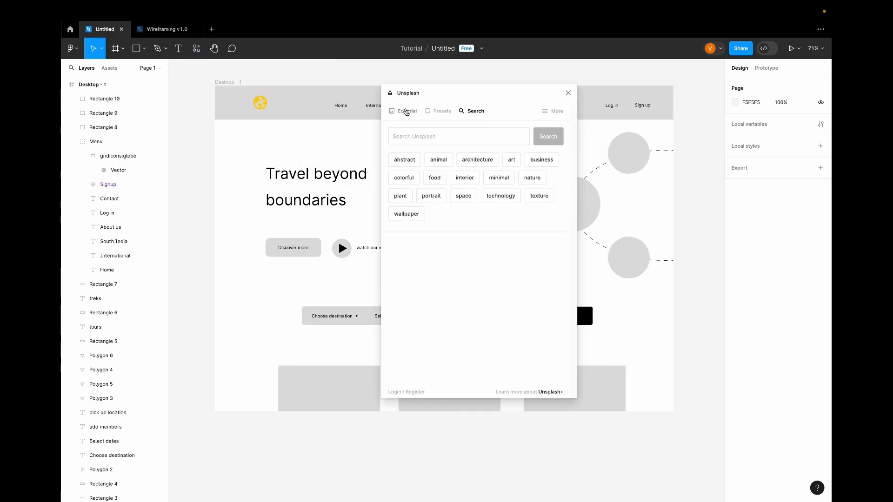
- Search Unsplash for "sahara deser", browse the photos, and close the plugin without inserting one
{"action": "left_click", "coordinate": [420, 132]}
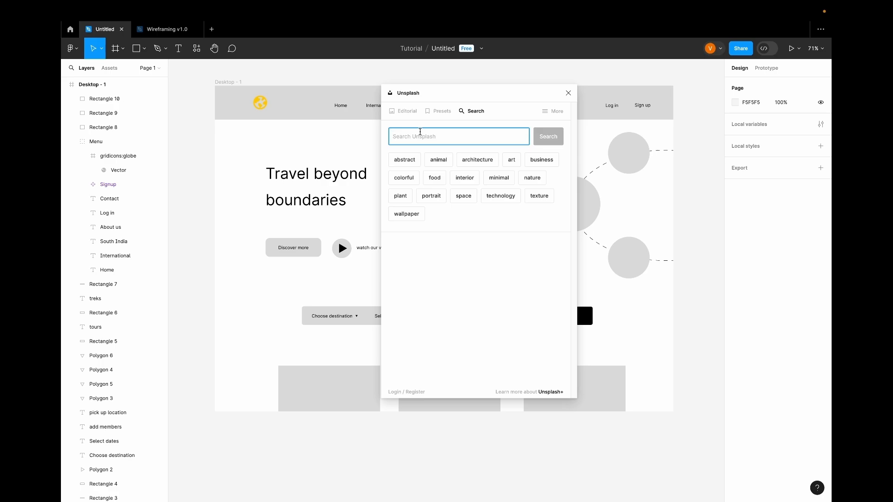
{"action": "type", "text": "saha"}
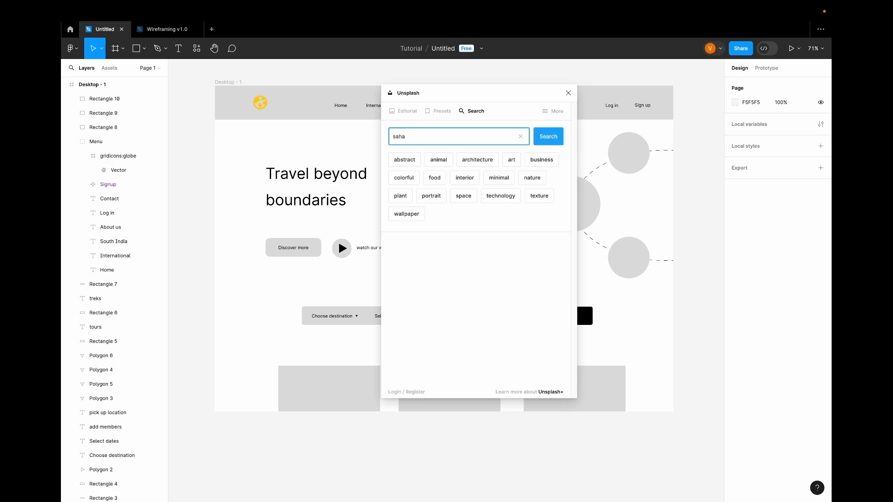
{"action": "type", "text": "ra deser"}
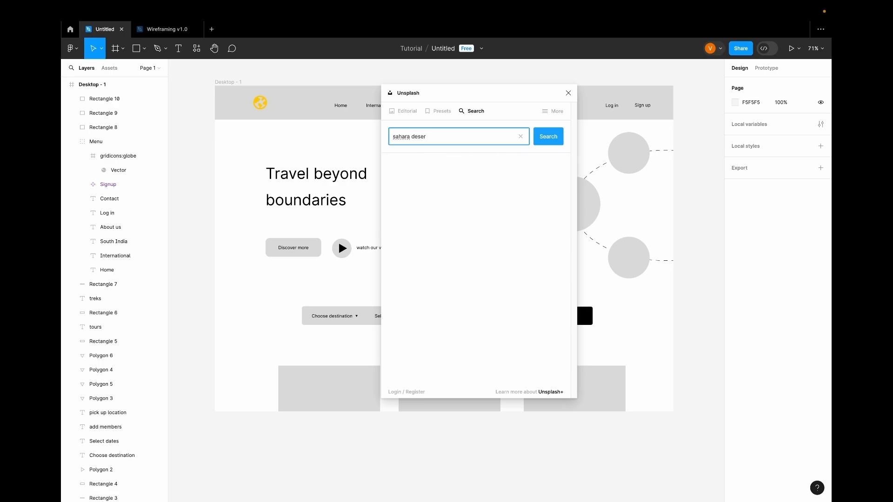
{"action": "key", "text": "Return"}
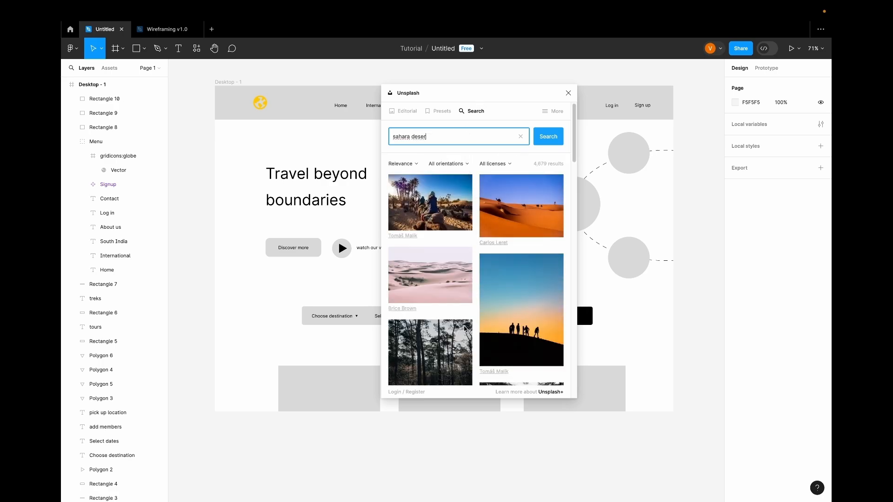
{"action": "scroll", "coordinate": [465, 329], "scroll_direction": "down", "scroll_amount": 5}
{"action": "scroll", "coordinate": [465, 329], "scroll_direction": "down", "scroll_amount": 10}
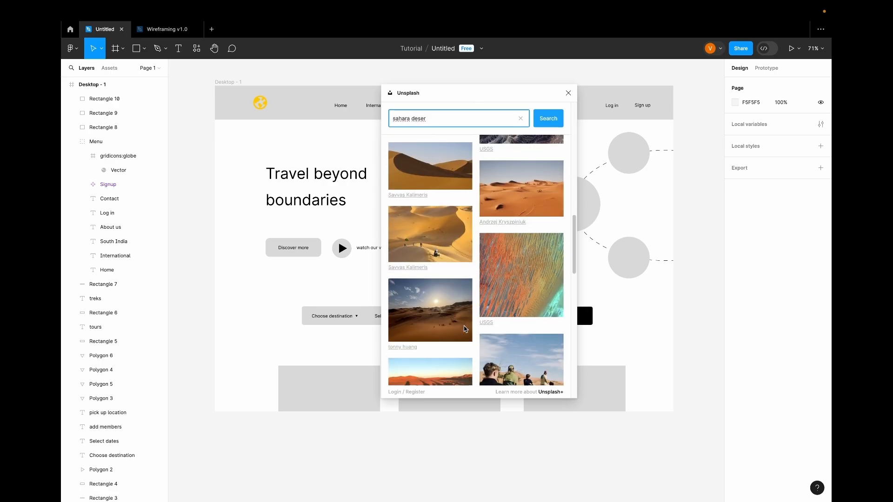
{"action": "scroll", "coordinate": [465, 329], "scroll_direction": "down", "scroll_amount": 5}
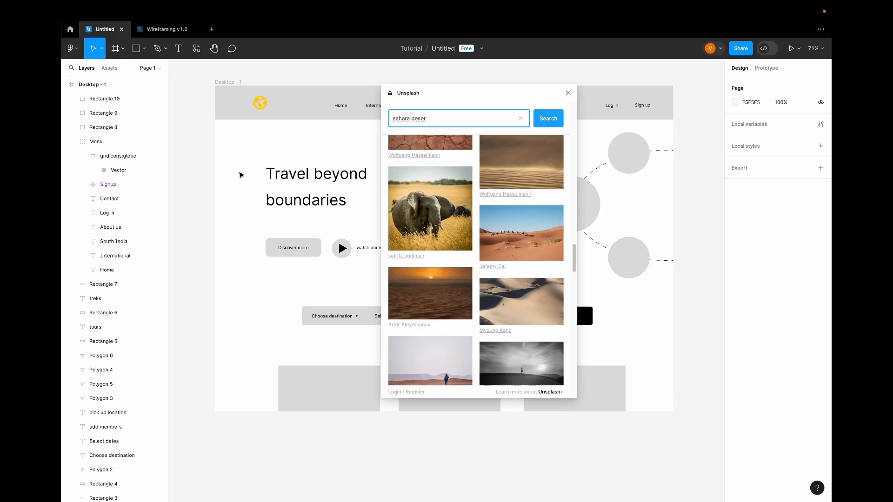
{"action": "left_click", "coordinate": [568, 94]}
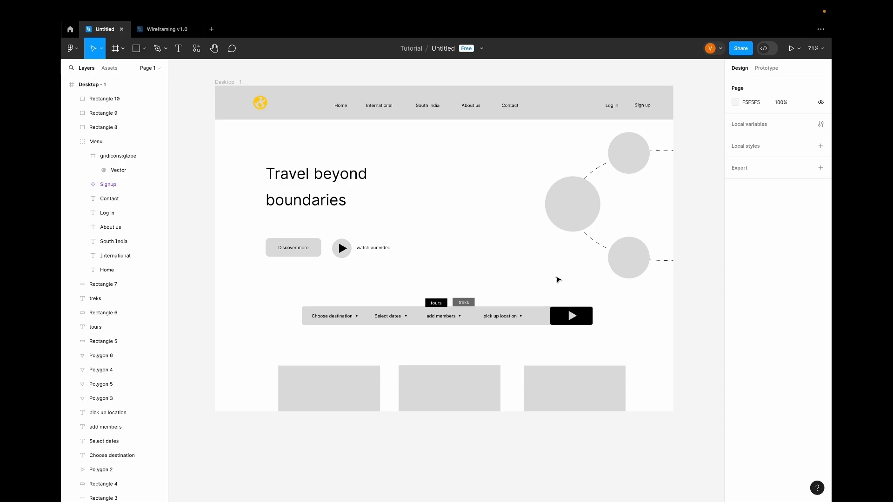
- Import the BPUHero photo of hikers in the mountains onto the empty canvas beside the Desktop - 1 frame
{"action": "scroll", "coordinate": [520, 285], "scroll_direction": "down", "scroll_amount": 2}
{"action": "scroll", "coordinate": [520, 285], "scroll_direction": "up", "scroll_amount": 2}
{"action": "scroll", "coordinate": [519, 286], "scroll_direction": "down", "scroll_amount": 3}
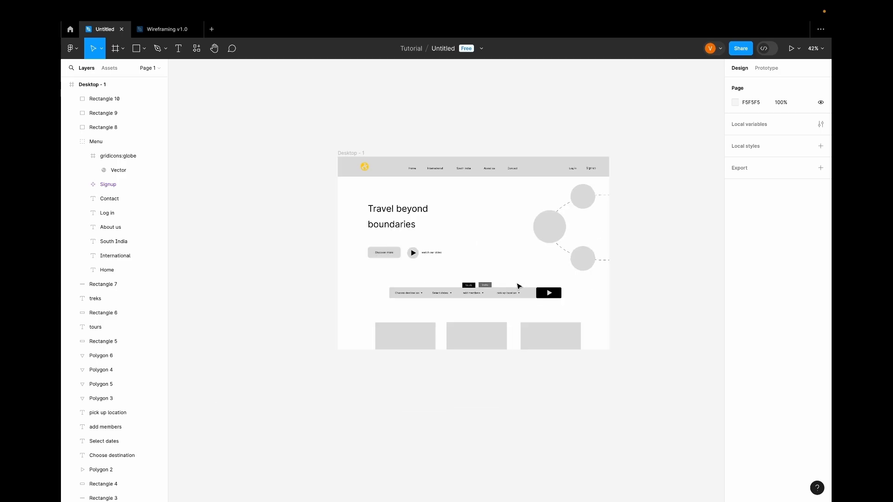
{"action": "scroll", "coordinate": [345, 192], "scroll_direction": "left", "scroll_amount": 5}
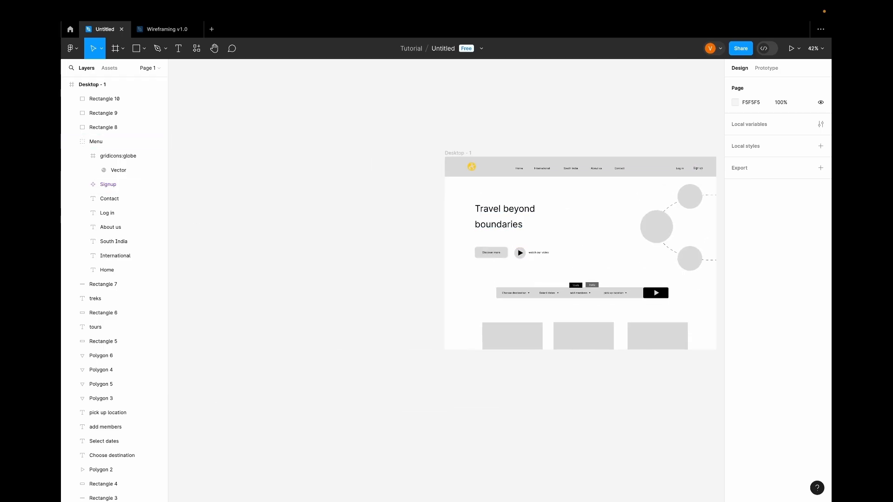
{"action": "left_click_drag", "start_coordinate": [299, 281], "coordinate": [229, 191]}
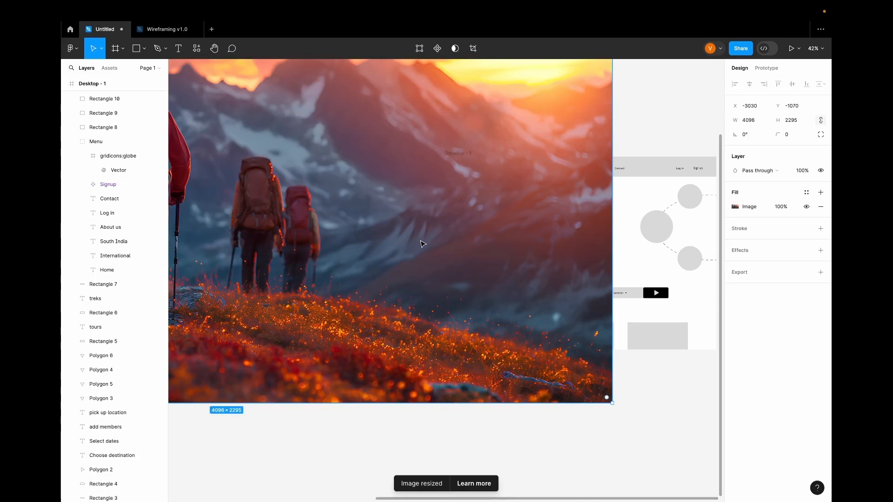
- Scale the hikers photo down proportionally to 1828 × 1024 and place it right beside the Desktop - 1 frame
{"action": "scroll", "coordinate": [408, 250], "scroll_direction": "up", "scroll_amount": 4}
{"action": "scroll", "coordinate": [408, 250], "scroll_direction": "down", "scroll_amount": 4}
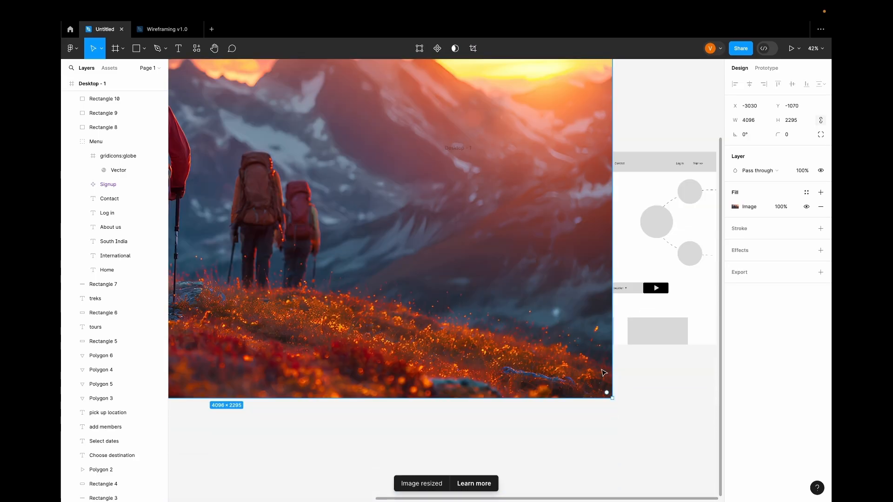
{"action": "left_click_drag", "start_coordinate": [610, 398], "coordinate": [320, 234]}
{"action": "left_click_drag", "start_coordinate": [211, 168], "coordinate": [334, 278]}
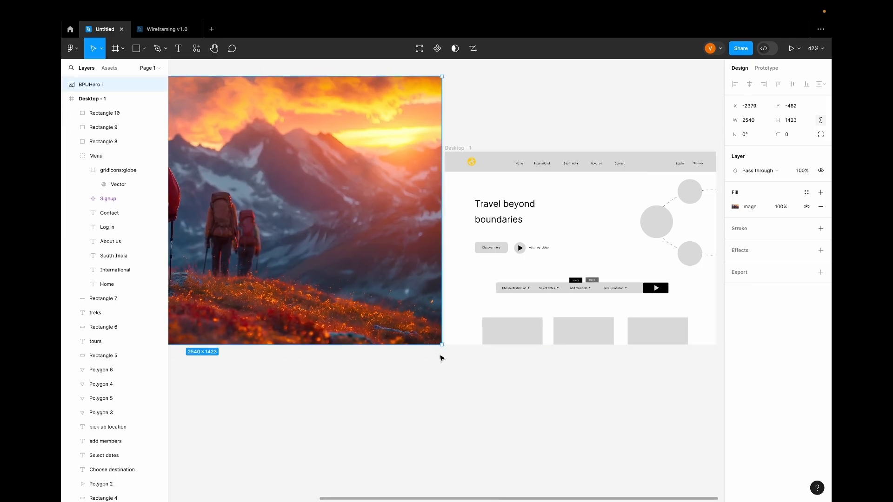
{"action": "left_click_drag", "start_coordinate": [441, 345], "coordinate": [352, 295]}
{"action": "left_click_drag", "start_coordinate": [304, 213], "coordinate": [393, 287]}
{"action": "scroll", "coordinate": [298, 368], "scroll_direction": "left", "scroll_amount": 5}
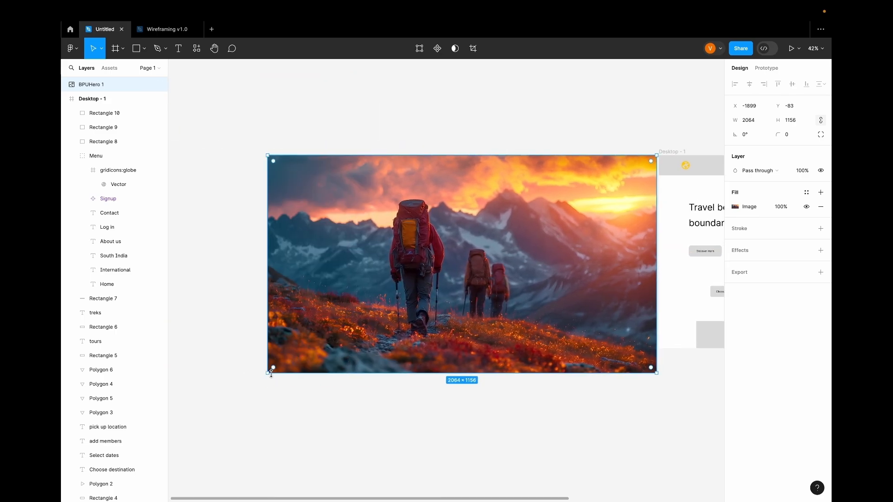
{"action": "left_click_drag", "start_coordinate": [266, 374], "coordinate": [361, 348]}
{"action": "scroll", "coordinate": [503, 400], "scroll_direction": "down", "scroll_amount": 2}
{"action": "scroll", "coordinate": [502, 402], "scroll_direction": "left", "scroll_amount": 1}
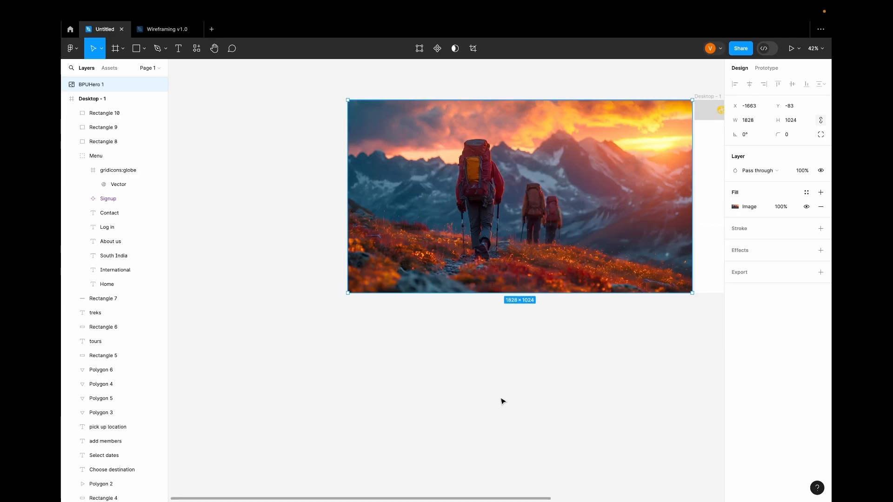
- Move the hikers photo into the Desktop - 1 frame so it covers the frame's full width and height
{"action": "scroll", "coordinate": [503, 401], "scroll_direction": "right", "scroll_amount": 4}
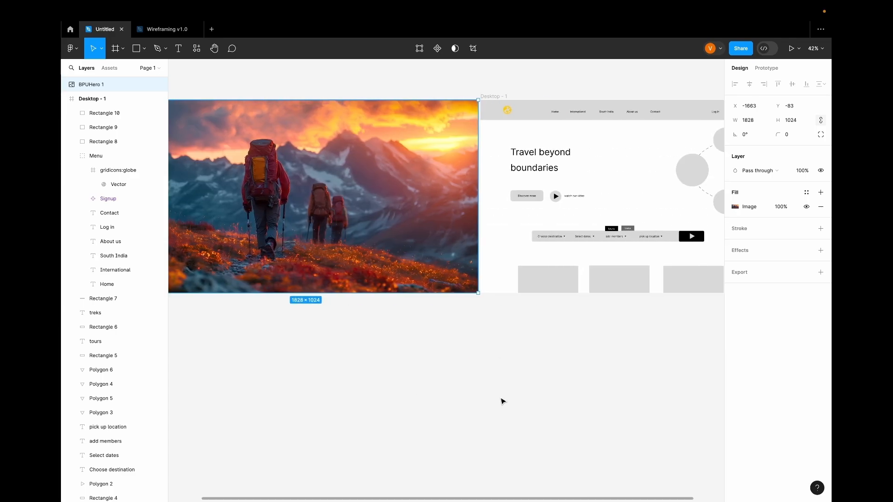
{"action": "left_click_drag", "start_coordinate": [352, 191], "coordinate": [649, 189]}
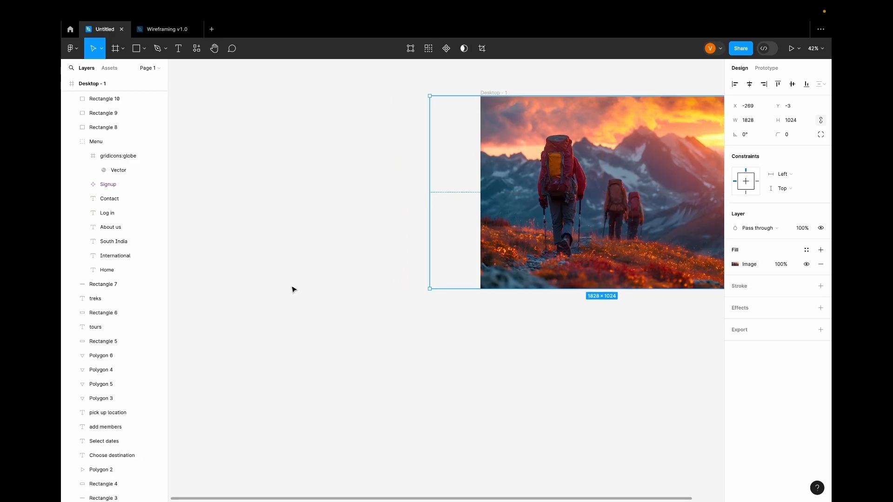
{"action": "scroll", "coordinate": [293, 289], "scroll_direction": "right", "scroll_amount": 2}
{"action": "scroll", "coordinate": [287, 290], "scroll_direction": "right", "scroll_amount": 2}
{"action": "left_click_drag", "start_coordinate": [472, 221], "coordinate": [494, 227]}
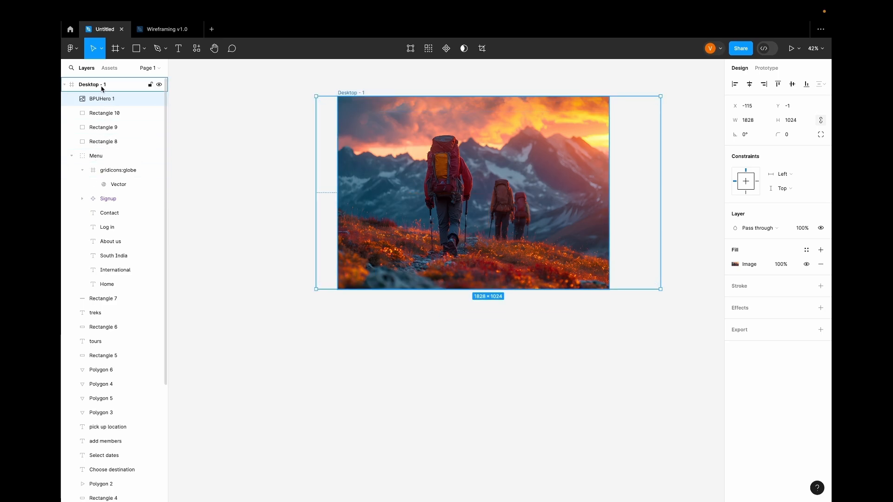
- Send the hikers photo behind all other layers of the frame and shift it slightly right to X -70, Y -3
{"action": "left_click_drag", "start_coordinate": [106, 104], "coordinate": [107, 501]}
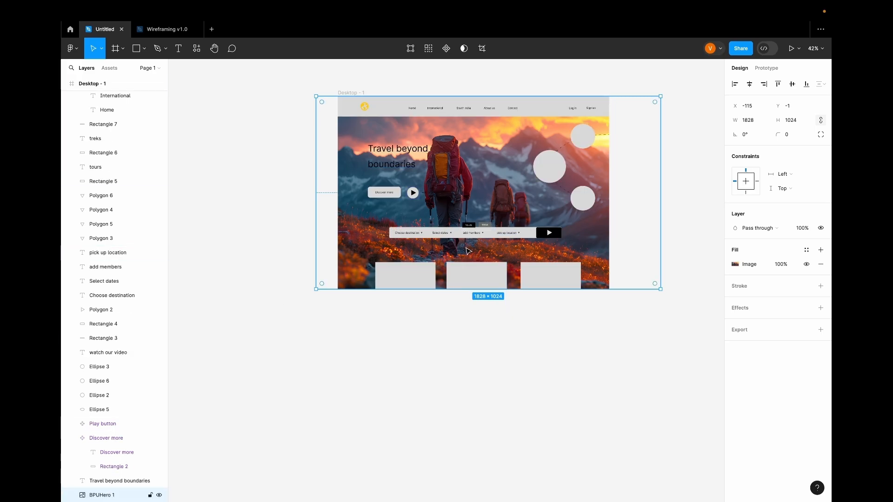
{"action": "left_click_drag", "start_coordinate": [461, 181], "coordinate": [470, 180]}
{"action": "scroll", "coordinate": [469, 180], "scroll_direction": "up", "scroll_amount": 3}
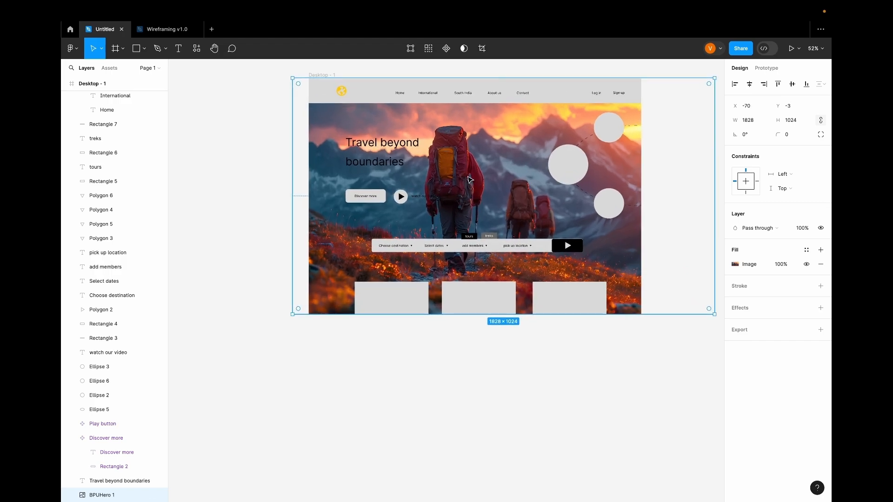
- Fill the navigation bar rectangle with black 000000 at 65% opacity
{"action": "left_click", "coordinate": [391, 97]}
{"action": "left_click", "coordinate": [736, 264]}
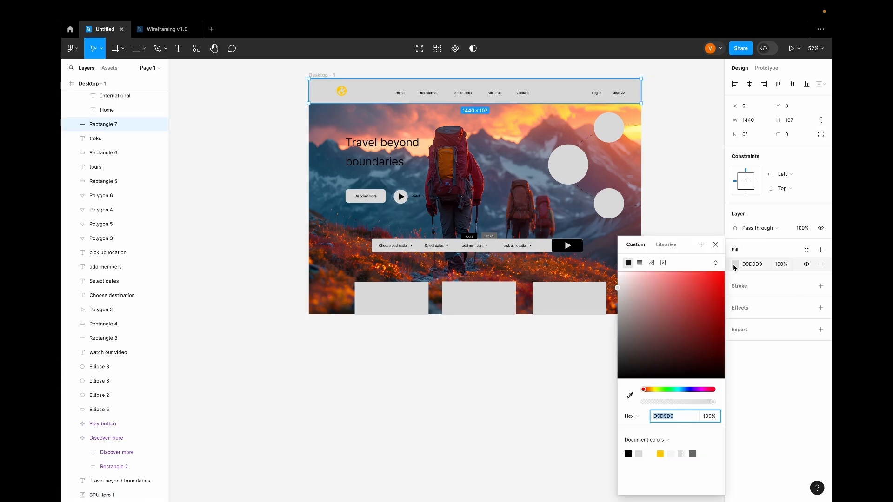
{"action": "left_click_drag", "start_coordinate": [620, 287], "coordinate": [618, 378]}
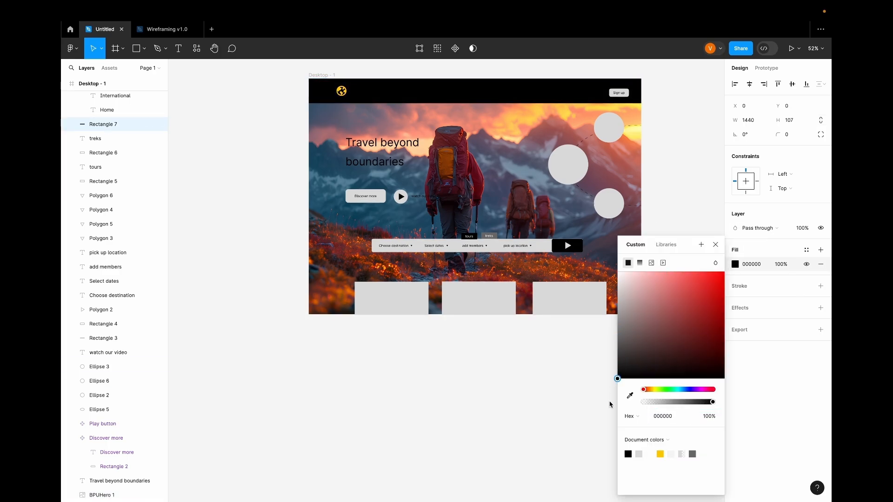
{"action": "left_click", "coordinate": [716, 245]}
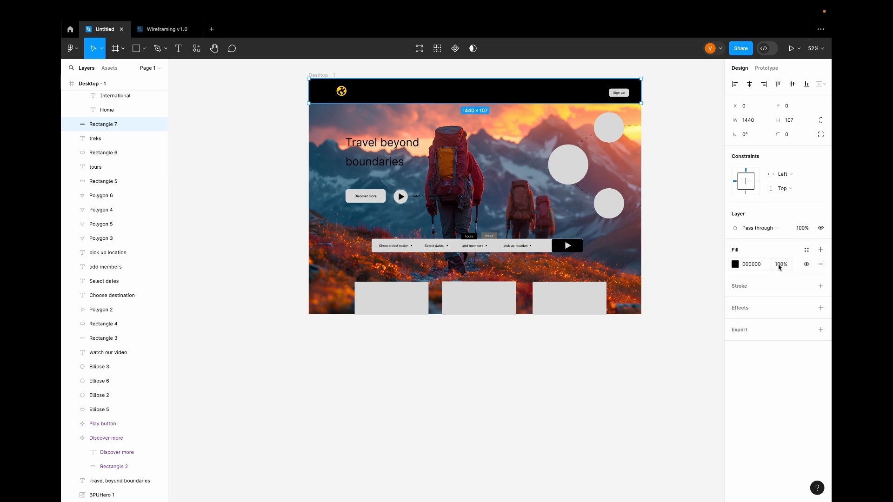
{"action": "left_click_drag", "start_coordinate": [776, 265], "coordinate": [738, 273]}
- Change the Menu group's black selection colour to white FFFFFF, then deselect the group
{"action": "scroll", "coordinate": [154, 224], "scroll_direction": "up", "scroll_amount": 4}
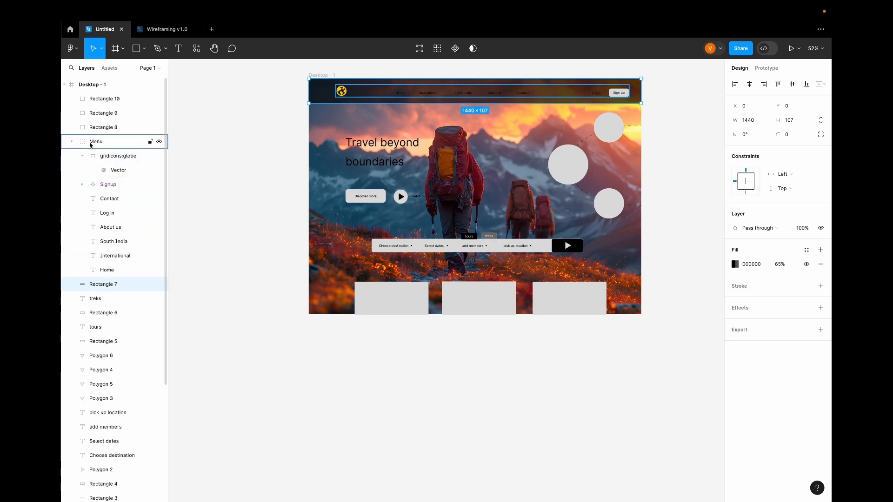
{"action": "left_click", "coordinate": [90, 143]}
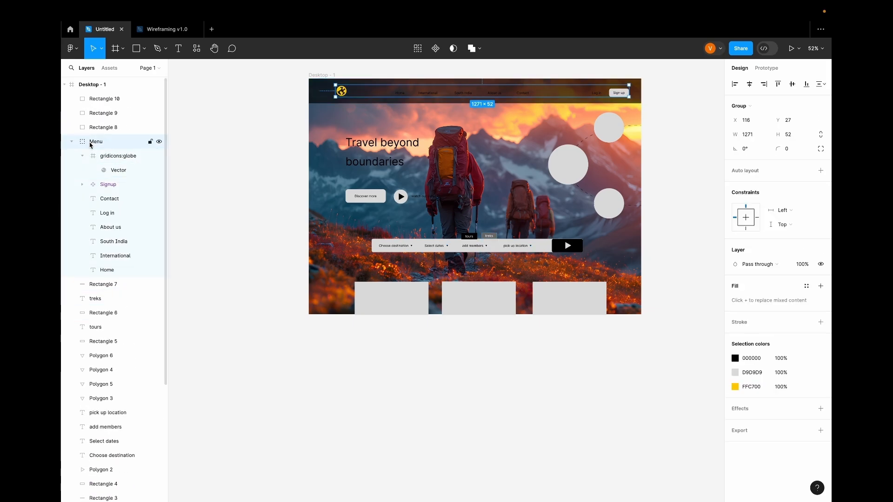
{"action": "left_click", "coordinate": [738, 358]}
{"action": "left_click_drag", "start_coordinate": [619, 378], "coordinate": [599, 255]}
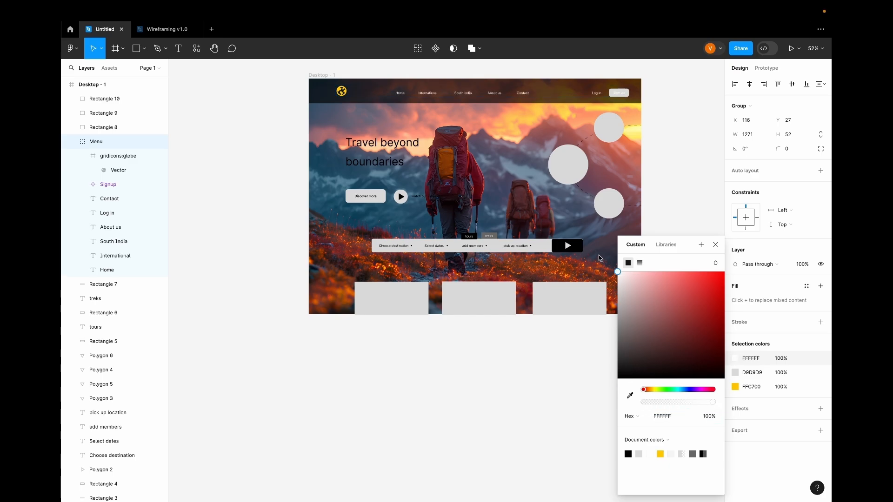
{"action": "left_click", "coordinate": [716, 245]}
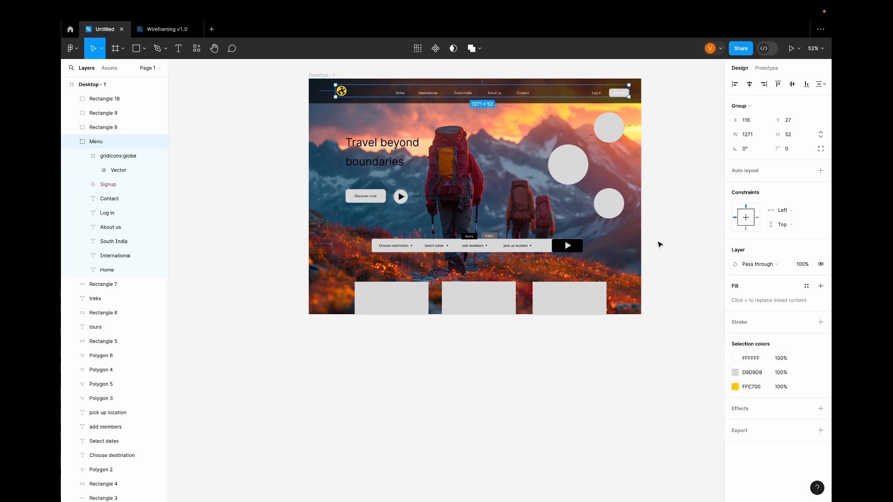
{"action": "left_click", "coordinate": [203, 273]}
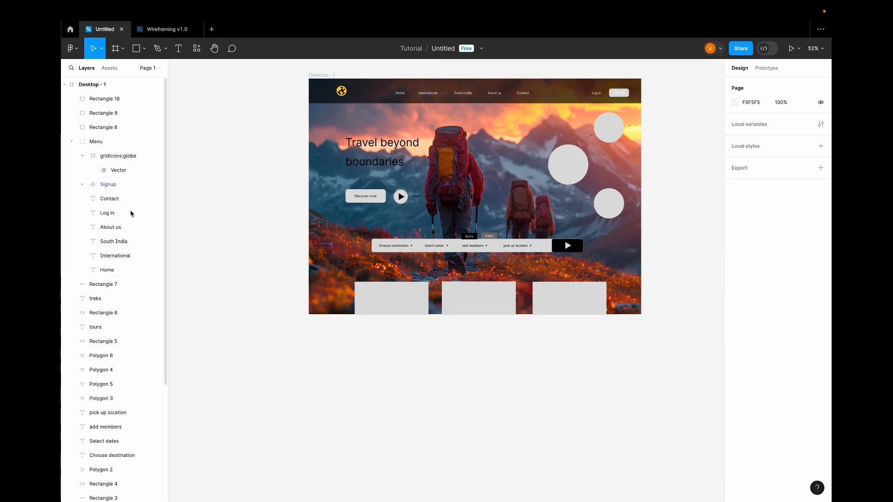
- Expand the Signup component in the Menu group and fill its background rectangle with white FFFFFF
{"action": "left_click", "coordinate": [622, 96]}
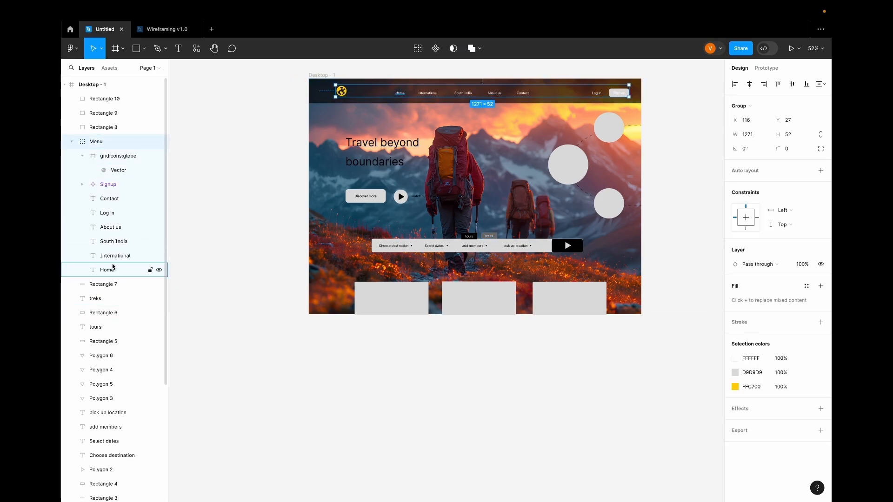
{"action": "left_click", "coordinate": [82, 184]}
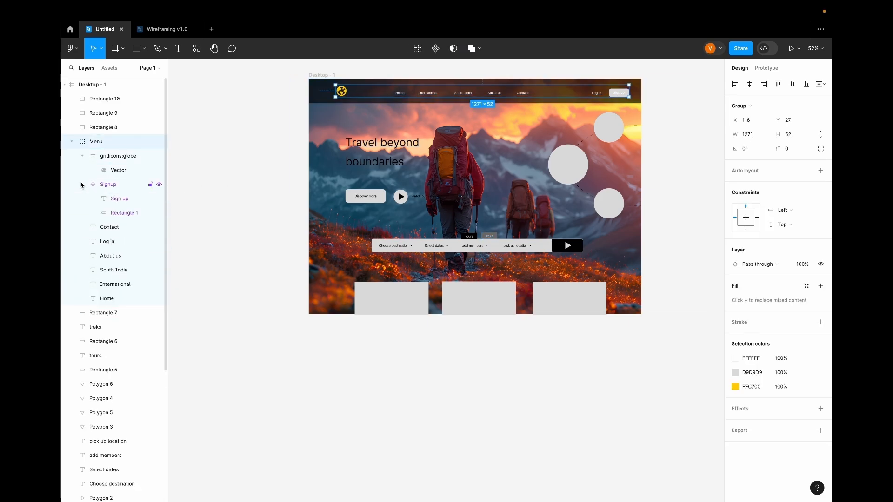
{"action": "left_click", "coordinate": [117, 213]}
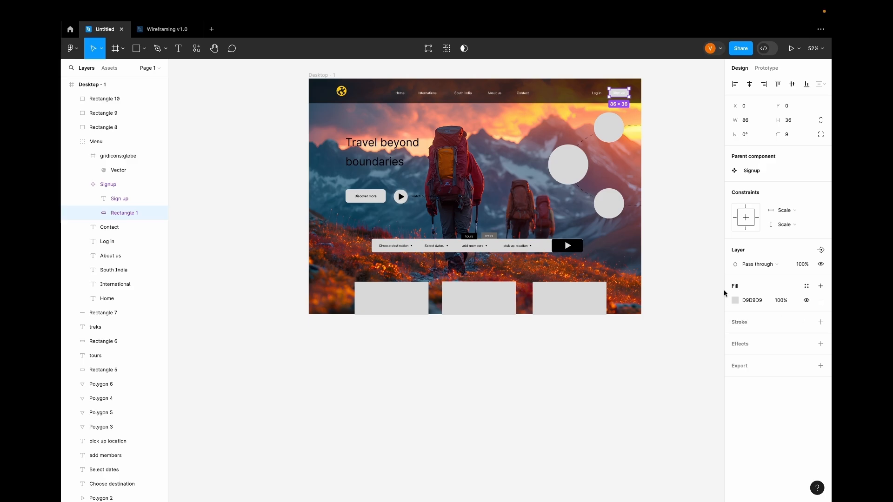
{"action": "left_click", "coordinate": [735, 301]}
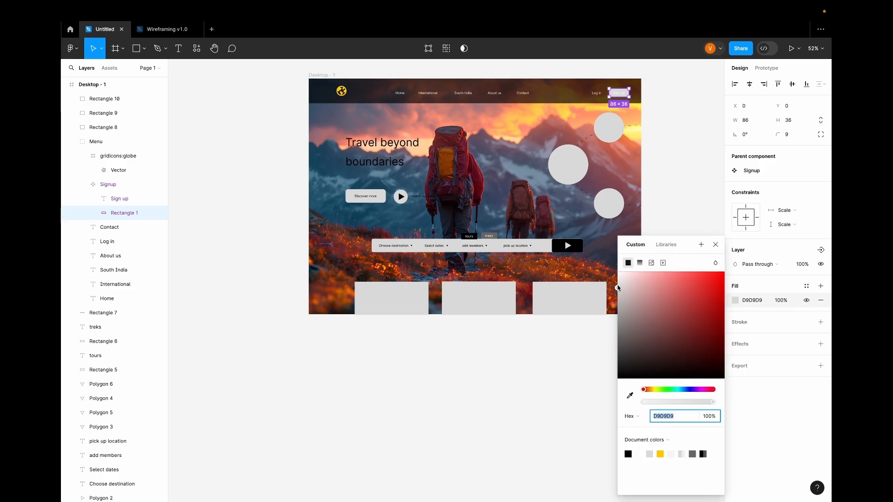
{"action": "left_click", "coordinate": [618, 285]}
{"action": "left_click_drag", "start_coordinate": [616, 280], "coordinate": [612, 257]}
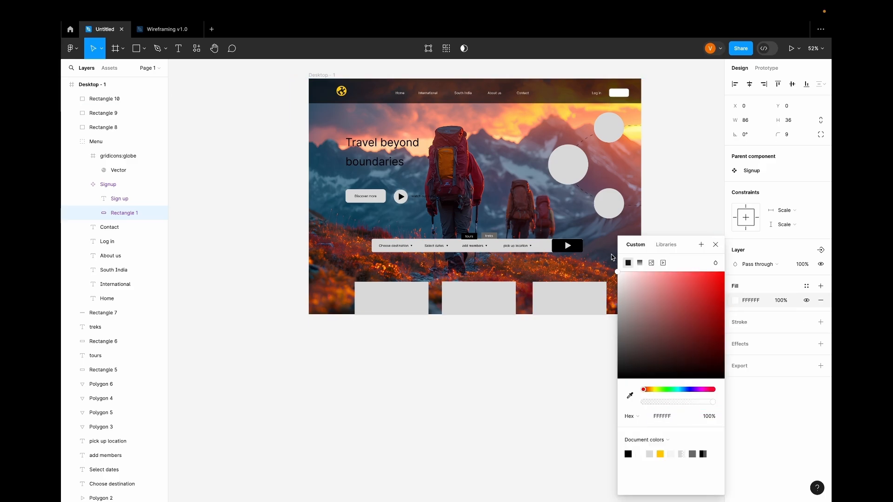
- Set the fill of the "Sign up" text inside the Signup button to black
{"action": "left_click", "coordinate": [120, 199]}
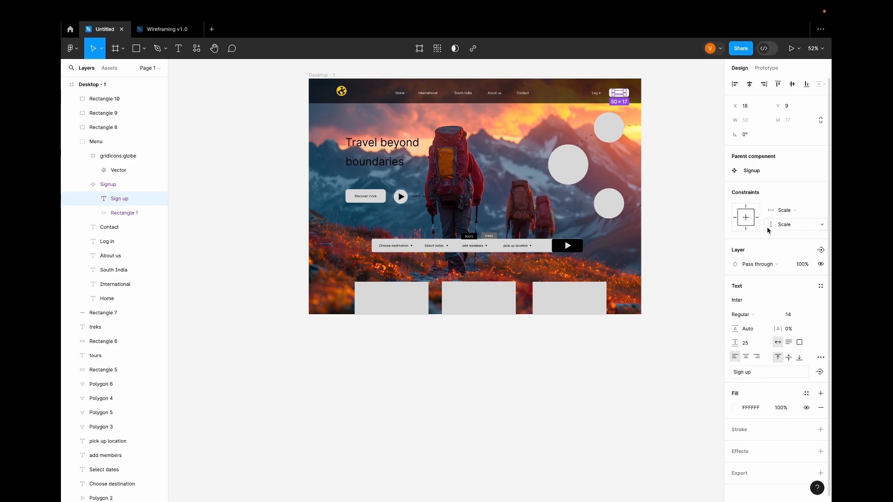
{"action": "scroll", "coordinate": [735, 410], "scroll_direction": "down", "scroll_amount": 1}
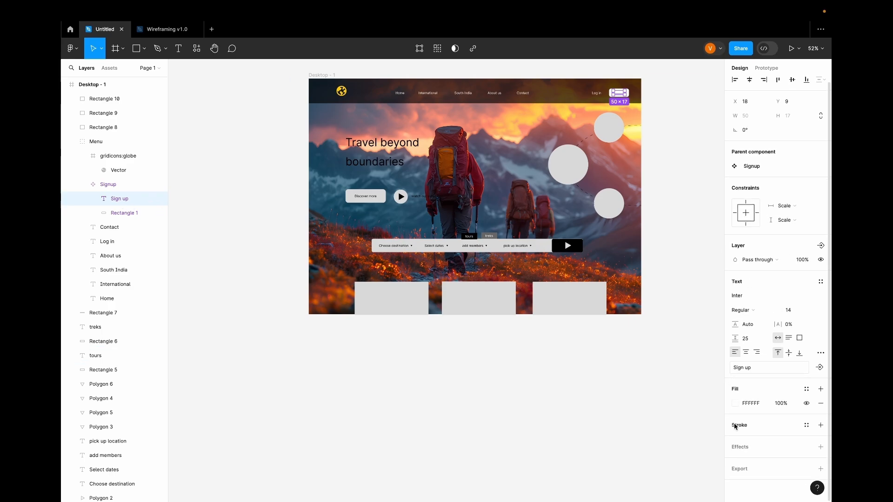
{"action": "left_click", "coordinate": [735, 404]}
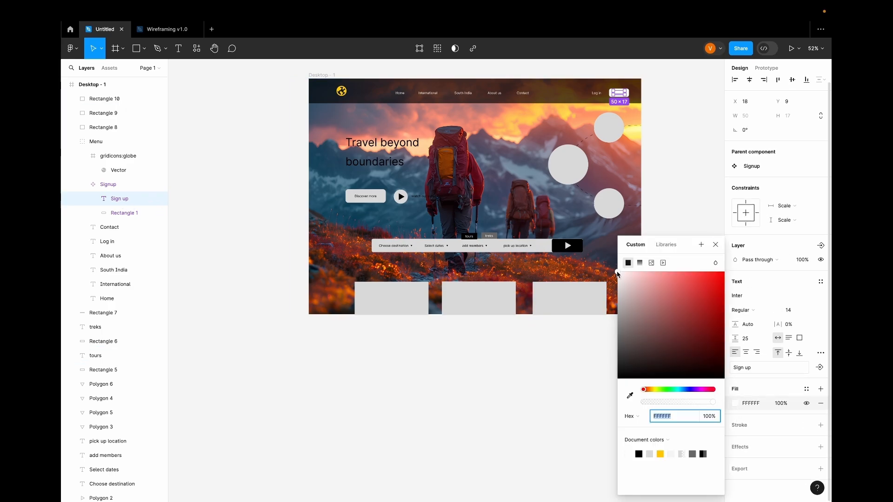
{"action": "left_click", "coordinate": [573, 379]}
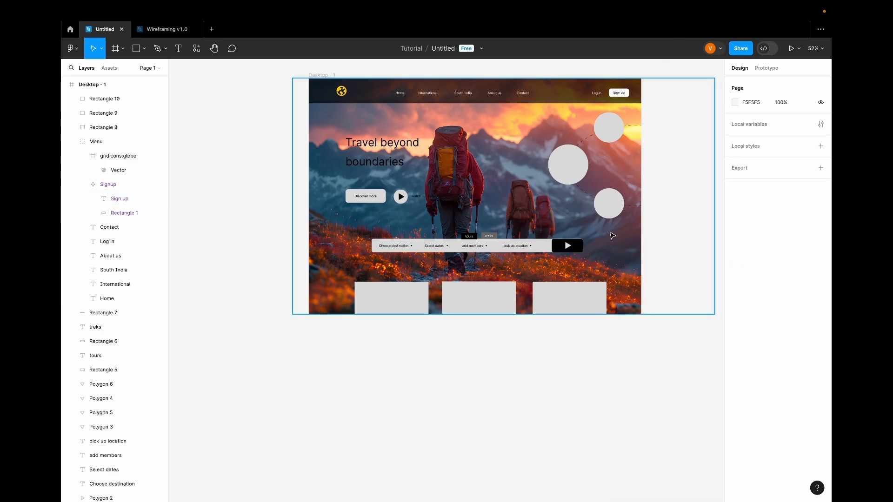
- Select the three circles on the dashed arc together and fill them with white FFFFFF
{"action": "scroll", "coordinate": [612, 236], "scroll_direction": "up", "scroll_amount": 2}
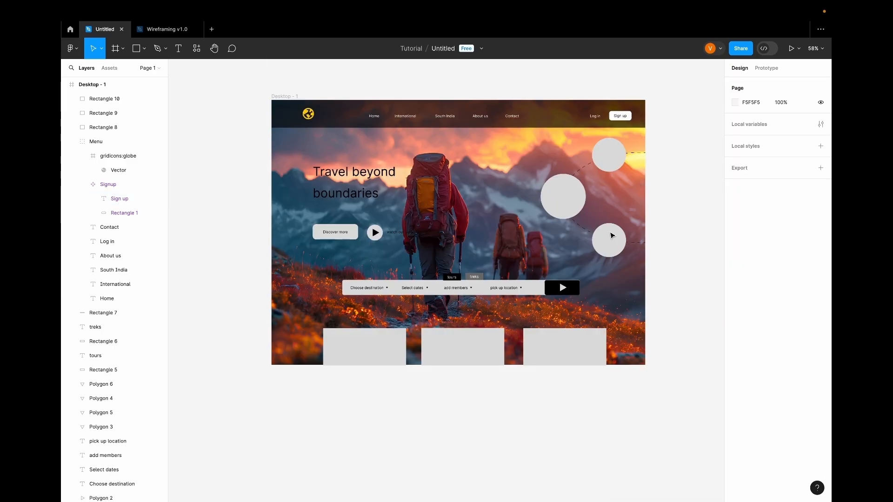
{"action": "left_click", "coordinate": [603, 147]}
{"action": "left_click", "coordinate": [562, 213], "text": "shift"}
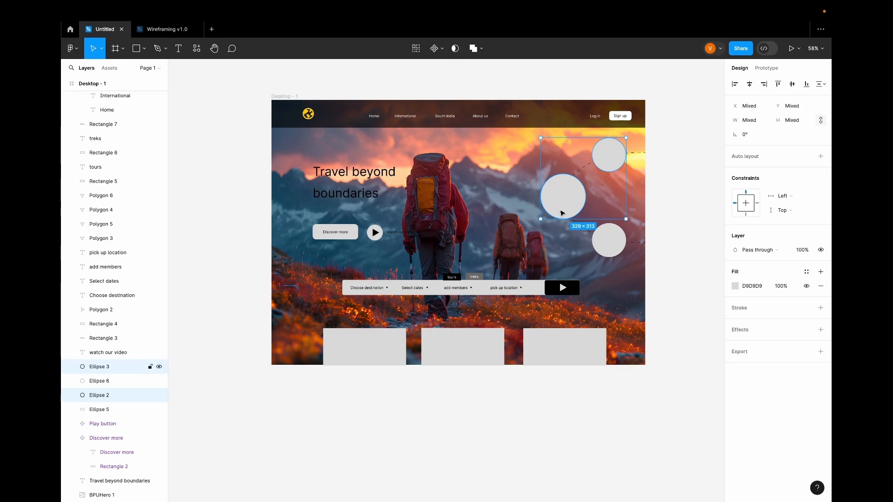
{"action": "left_click", "coordinate": [606, 249], "text": "shift"}
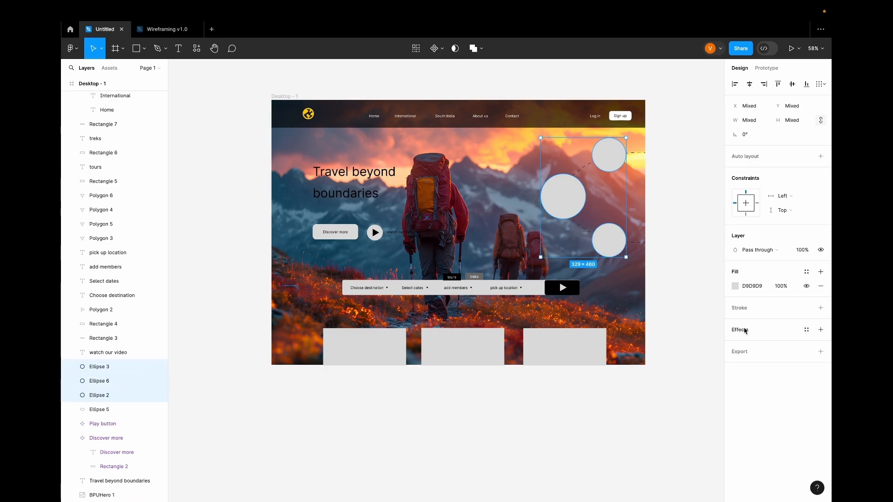
{"action": "left_click", "coordinate": [736, 289]}
{"action": "left_click_drag", "start_coordinate": [618, 290], "coordinate": [613, 266]}
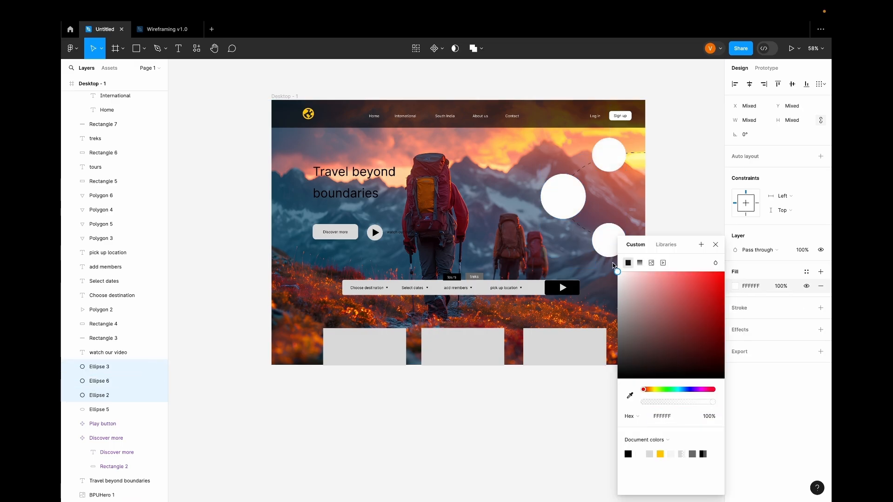
{"action": "left_click", "coordinate": [716, 245]}
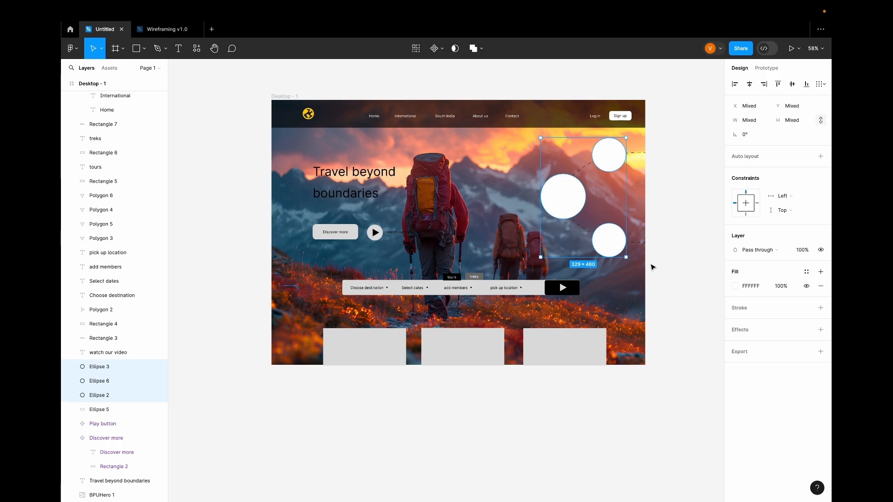
- Change the stroke colour of the dashed arc ellipse behind the three circles to white FFFFFF, then deselect it
{"action": "left_click", "coordinate": [641, 243]}
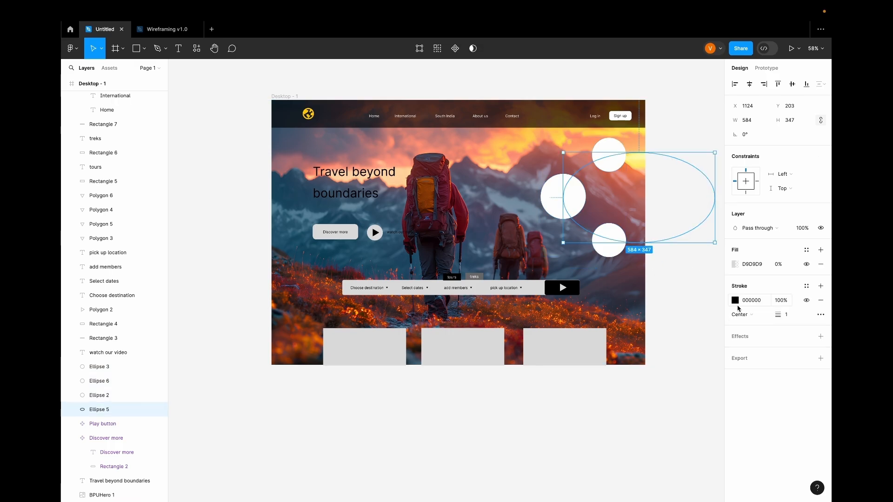
{"action": "left_click", "coordinate": [735, 301]}
{"action": "left_click_drag", "start_coordinate": [618, 379], "coordinate": [609, 260]}
{"action": "left_click", "coordinate": [716, 244]}
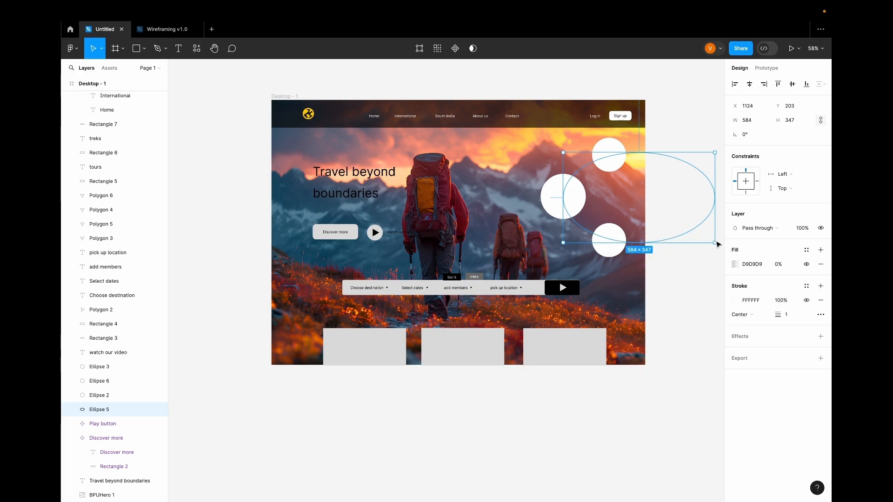
{"action": "key", "text": "Escape"}
- Set the "Travel beyond boundaries" heading to Medium weight and move it slightly left to about X 138, Y 248
{"action": "left_click", "coordinate": [343, 188]}
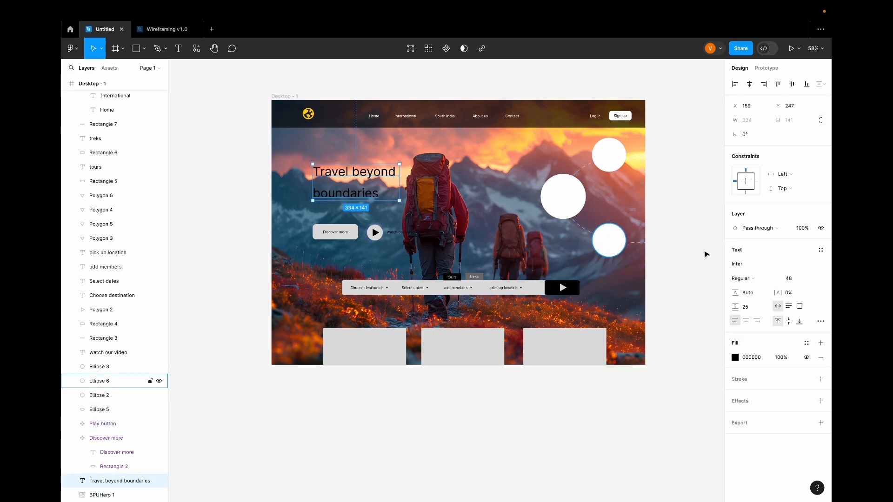
{"action": "left_click", "coordinate": [754, 278]}
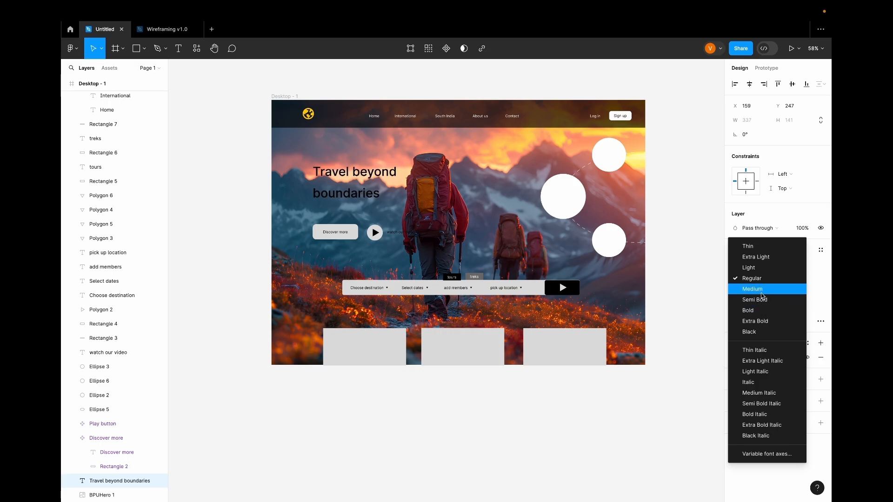
{"action": "left_click", "coordinate": [758, 289]}
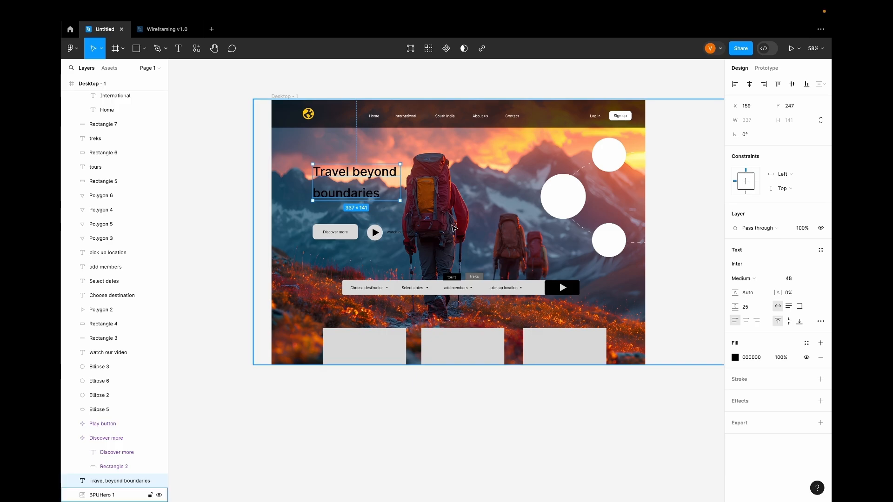
{"action": "left_click_drag", "start_coordinate": [348, 186], "coordinate": [342, 186]}
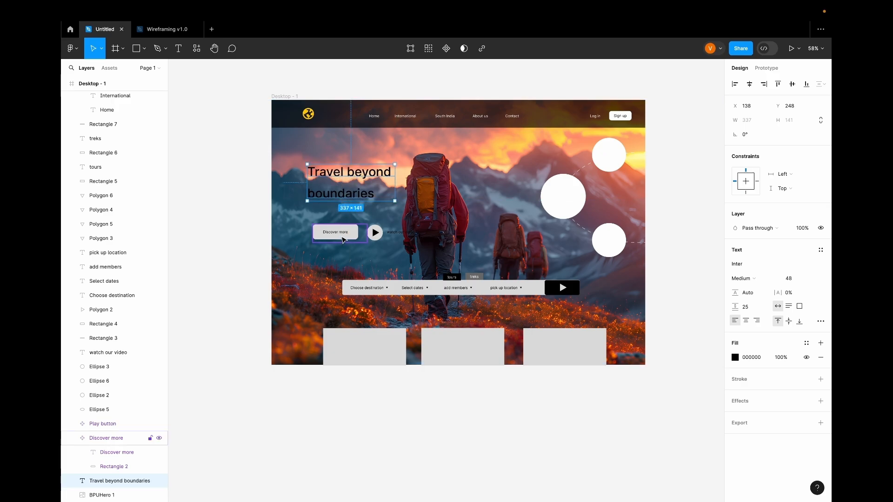
- Move the Discover more button, play button and "watch our video" text together up and left, aligning them with the heading's left edge
{"action": "left_click", "coordinate": [343, 240]}
{"action": "left_click", "coordinate": [380, 233], "text": "shift"}
{"action": "left_click", "coordinate": [403, 235], "text": "shift"}
{"action": "mouse_move", "coordinate": [381, 234]}
{"action": "left_mouse_down"}
{"action": "mouse_move", "coordinate": [361, 230]}
{"action": "mouse_move", "coordinate": [370, 228]}
{"action": "left_mouse_up"}
- Shift the hiker background image right to X -17, Y 0 inside the Desktop - 1 frame
{"action": "left_click", "coordinate": [492, 216]}
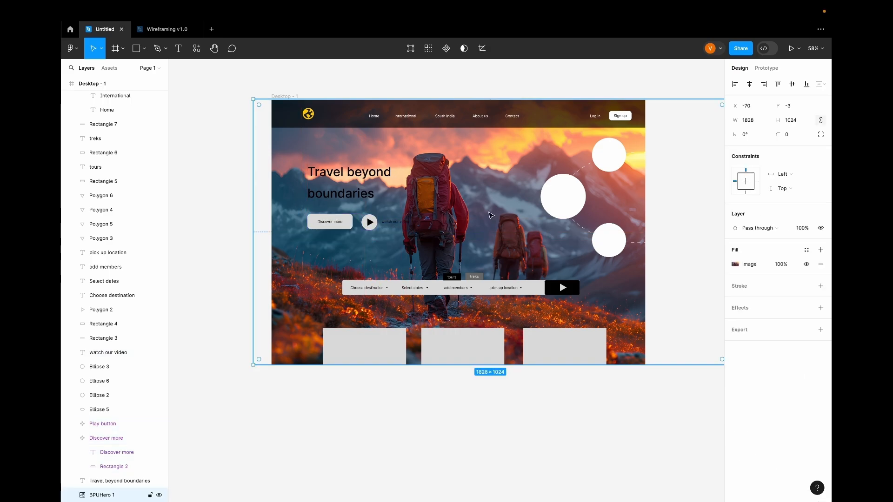
{"action": "left_click_drag", "start_coordinate": [489, 213], "coordinate": [503, 216]}
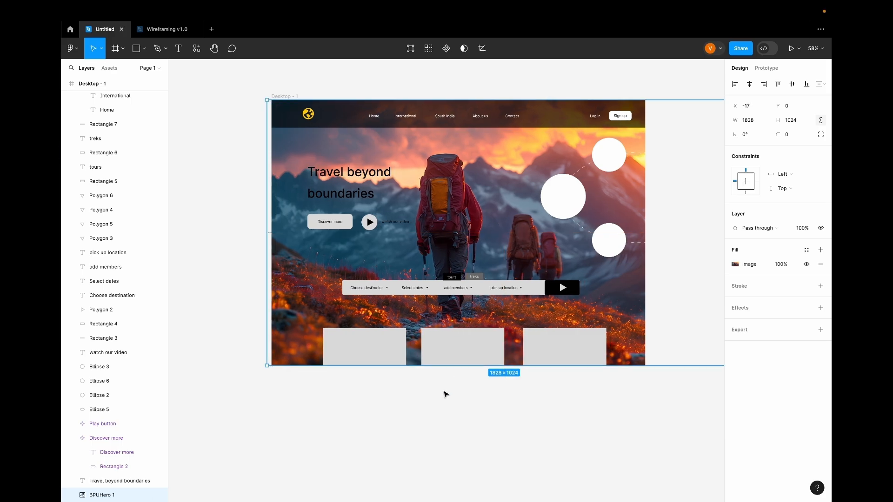
{"action": "left_click", "coordinate": [445, 394]}
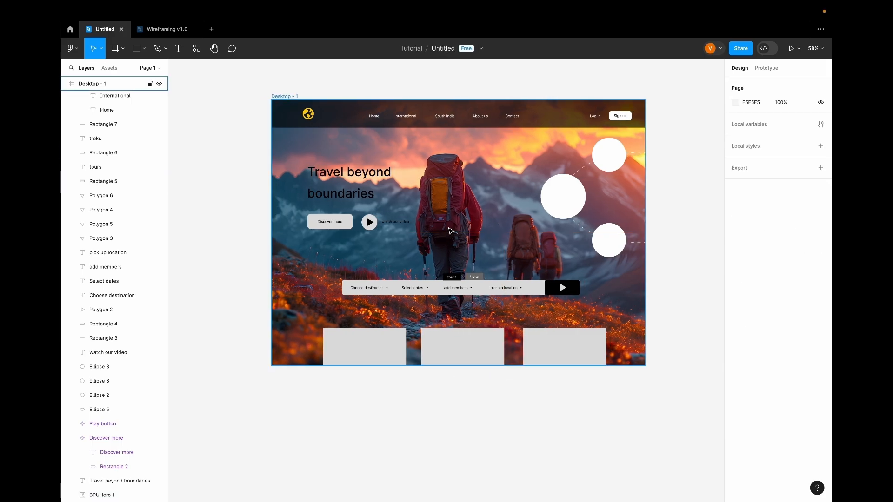
{"action": "left_click_drag", "start_coordinate": [449, 228], "coordinate": [450, 219]}
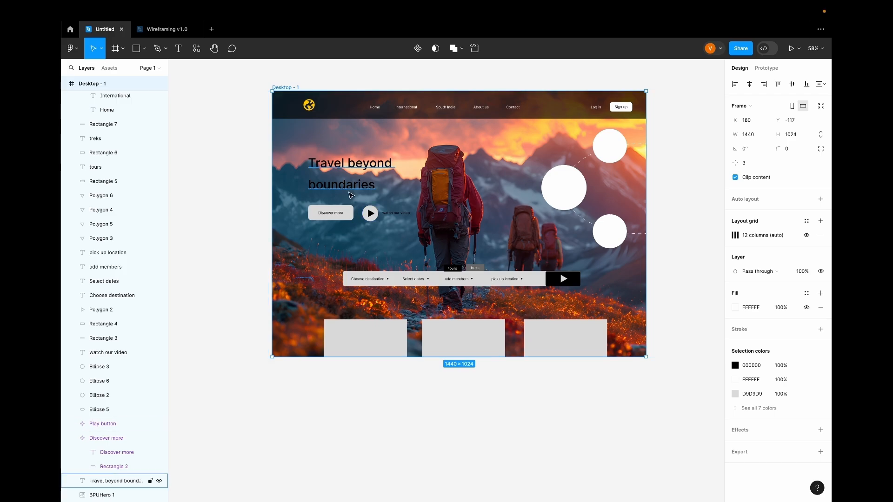
- Set the fill of the "Travel beyond boundaries" heading to white FFFFFF
{"action": "left_click", "coordinate": [342, 162]}
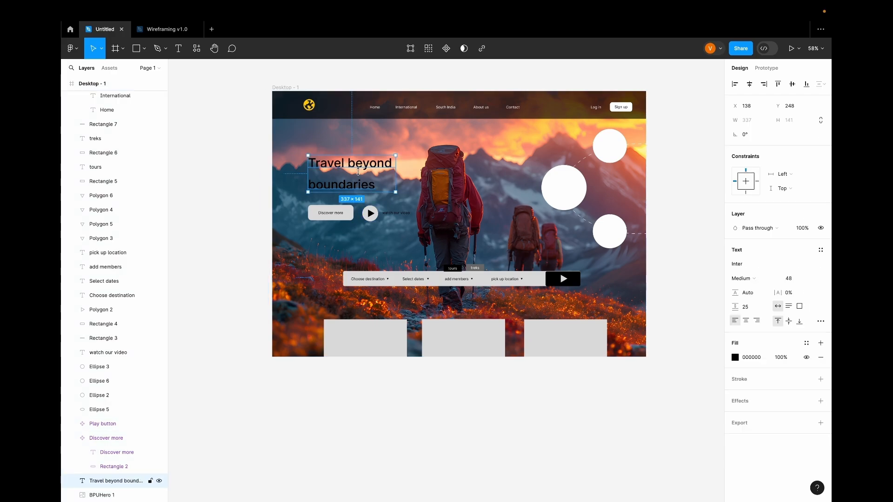
{"action": "left_click", "coordinate": [735, 358]}
{"action": "type", "text": "FFFFFF"}
{"action": "key", "text": "Return"}
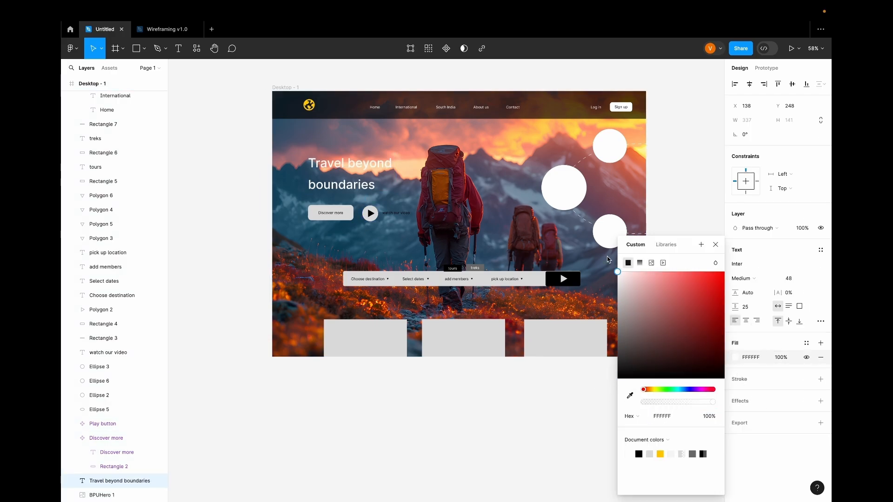
{"action": "left_click", "coordinate": [716, 244]}
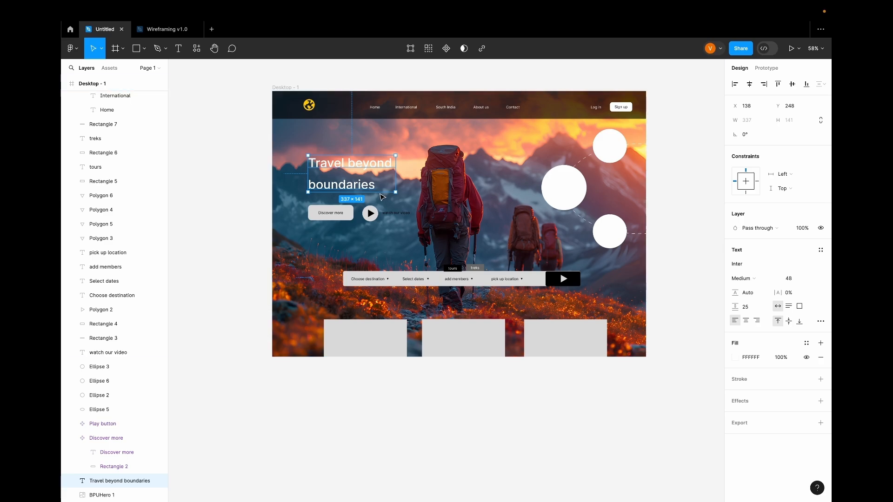
- Capitalise the last two words of the heading so it reads "Travel Beyond Boundaries"
{"action": "double_click", "coordinate": [315, 187]}
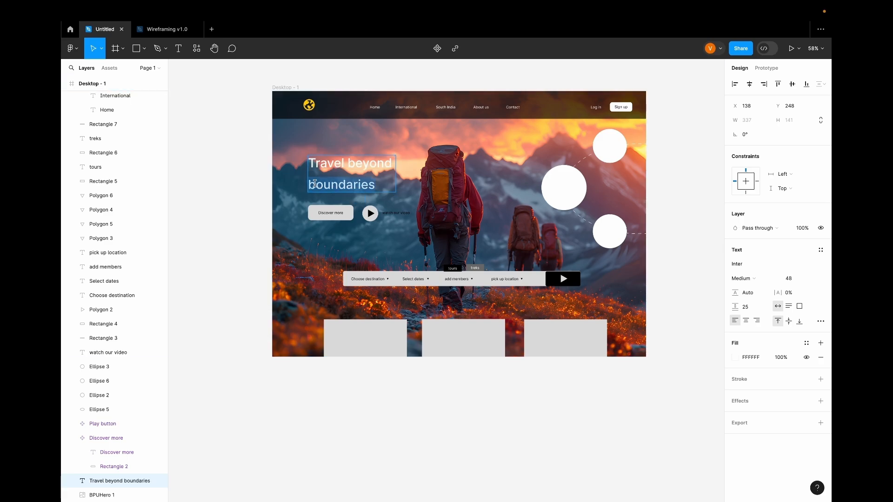
{"action": "key", "text": "BackSpace"}
{"action": "type", "text": "B"}
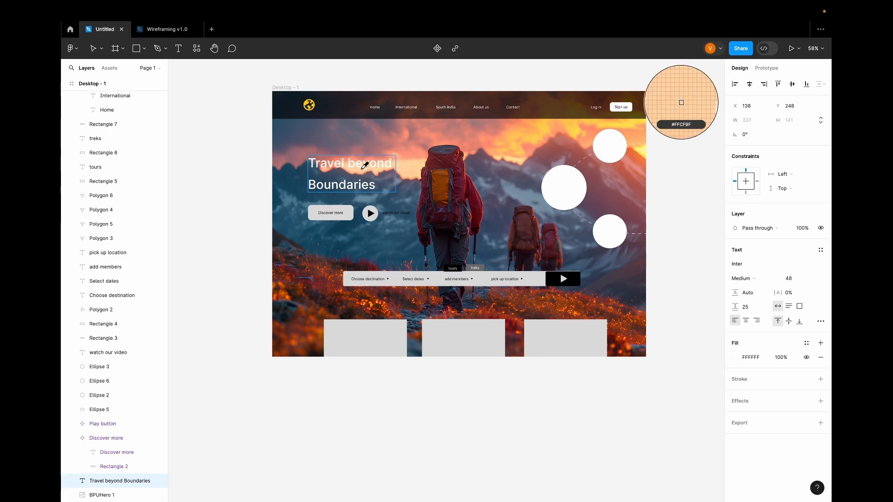
{"action": "left_click", "coordinate": [181, 52]}
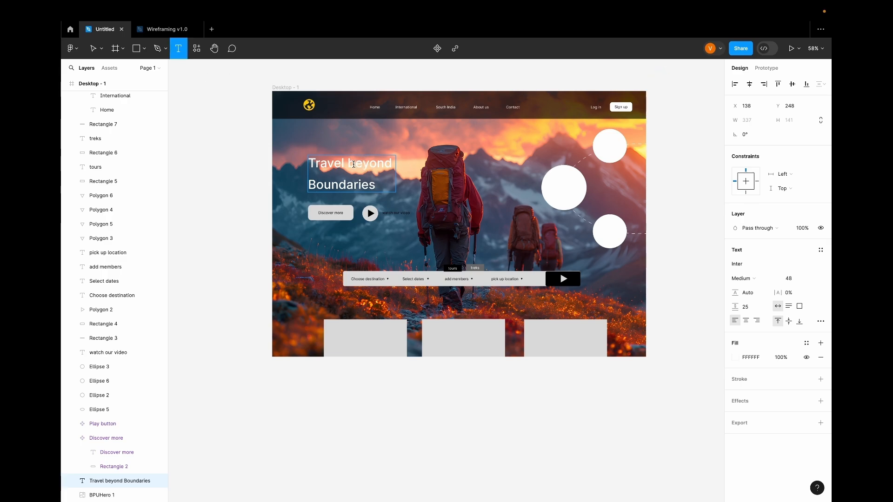
{"action": "key", "text": "BackSpace"}
{"action": "type", "text": "B"}
- Recolour only the word "Boundaries" in the heading with yellow FFC700 sampled from the globe logo
{"action": "left_click_drag", "start_coordinate": [375, 184], "coordinate": [295, 175]}
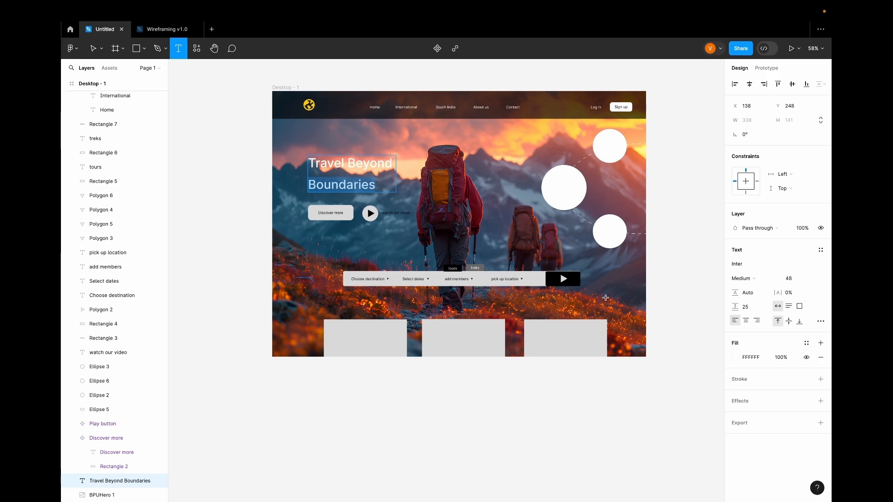
{"action": "left_click", "coordinate": [736, 357]}
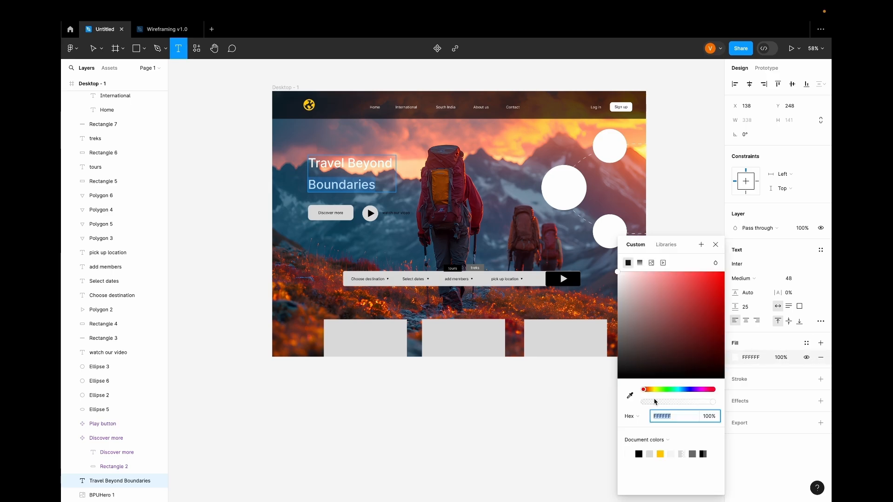
{"action": "left_click", "coordinate": [630, 396]}
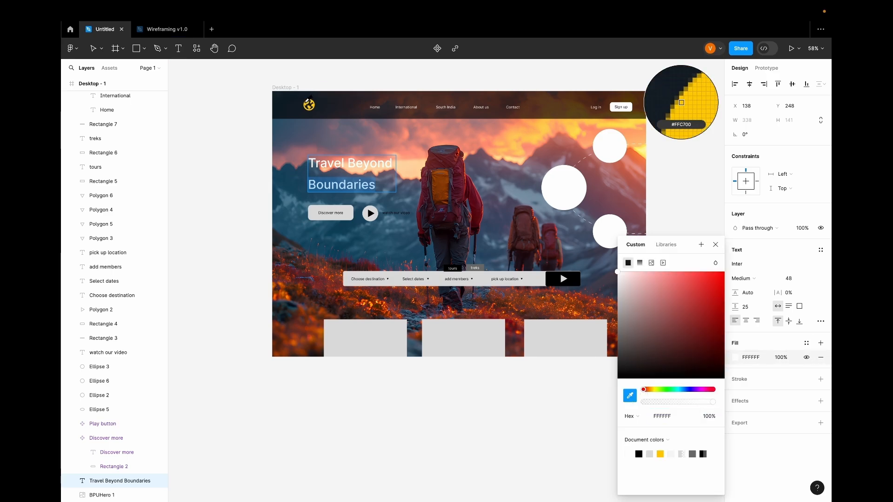
{"action": "left_click", "coordinate": [310, 105]}
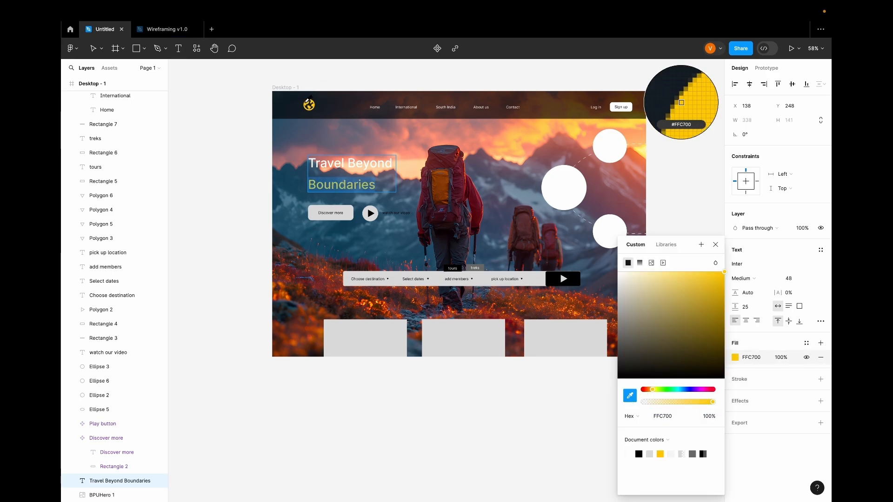
{"action": "left_click", "coordinate": [715, 247]}
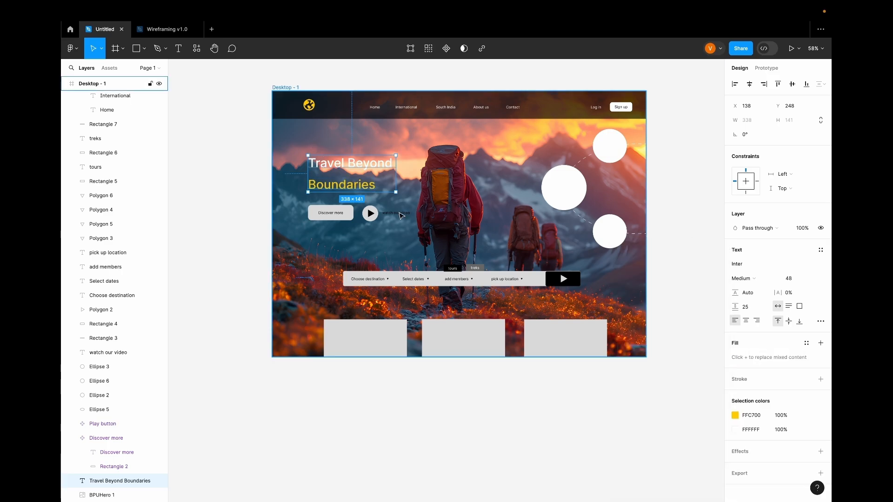
- Set the fill of the "watch our video" text beside the play button to white FFFFFF
{"action": "left_click", "coordinate": [112, 352]}
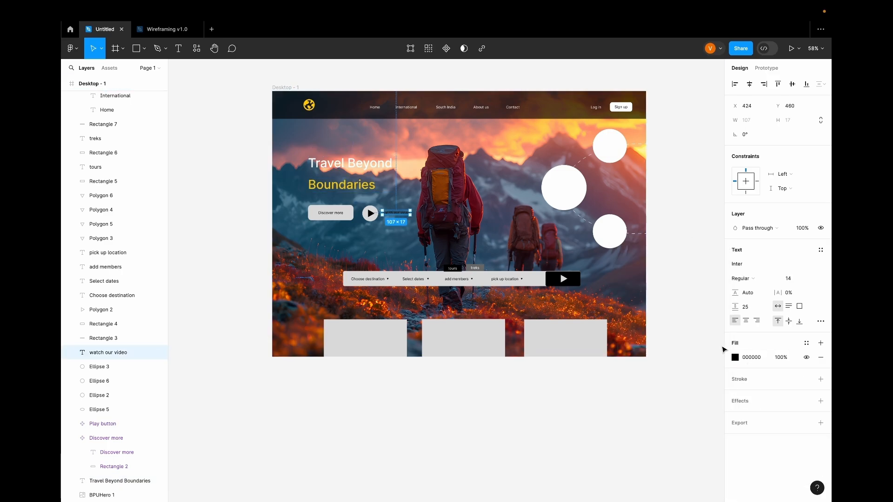
{"action": "left_click", "coordinate": [736, 357]}
{"action": "left_click_drag", "start_coordinate": [618, 380], "coordinate": [617, 272]}
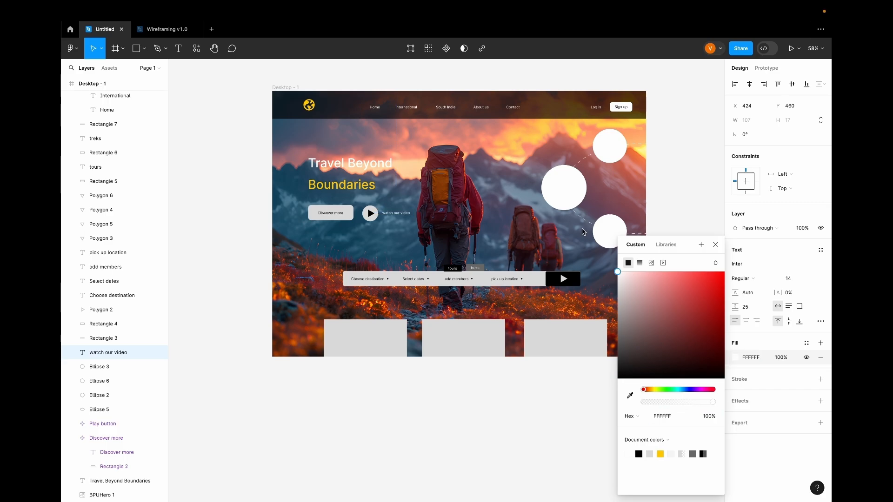
- Set the fill of the text inside the Discover more button component to white FFFFFF
{"action": "left_click", "coordinate": [329, 214]}
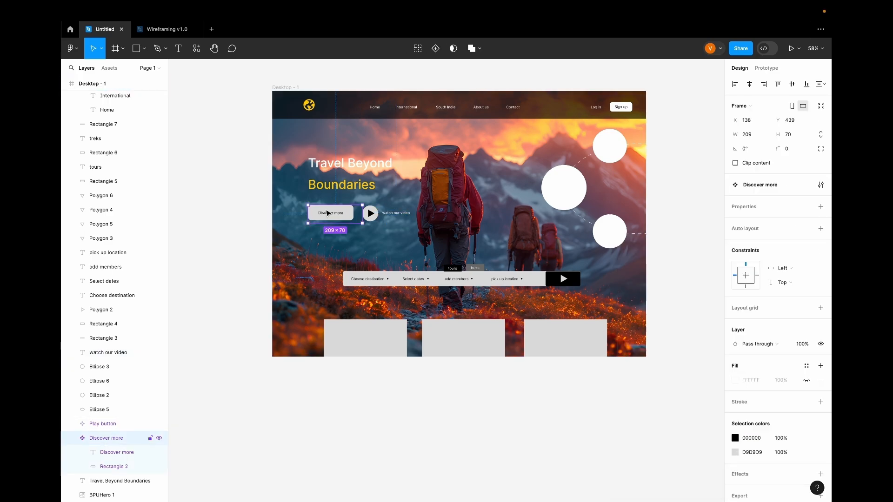
{"action": "left_click", "coordinate": [108, 455]}
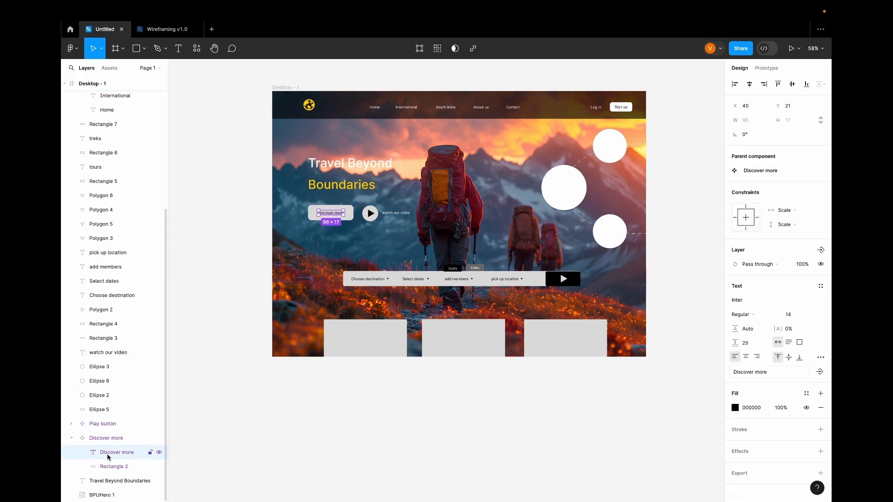
{"action": "left_click", "coordinate": [735, 408]}
{"action": "left_click_drag", "start_coordinate": [618, 377], "coordinate": [617, 272]}
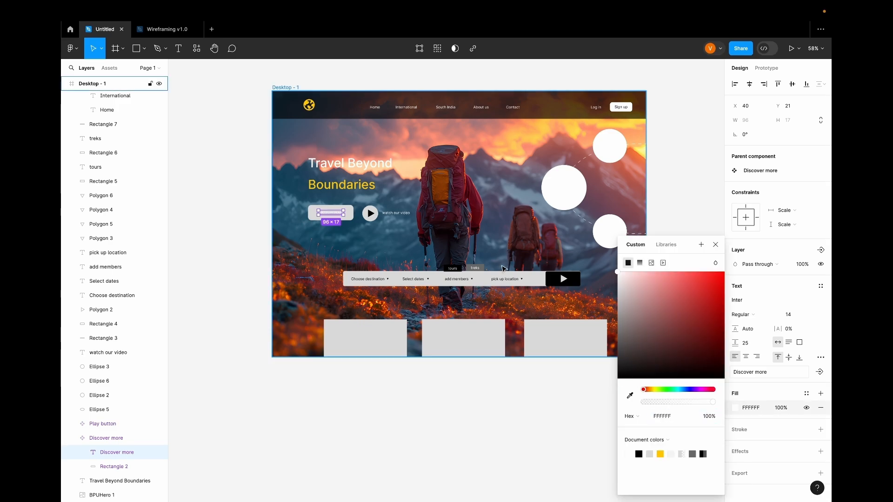
- Fill the Discover more button's background rectangle with black 000000
{"action": "left_click", "coordinate": [120, 467]}
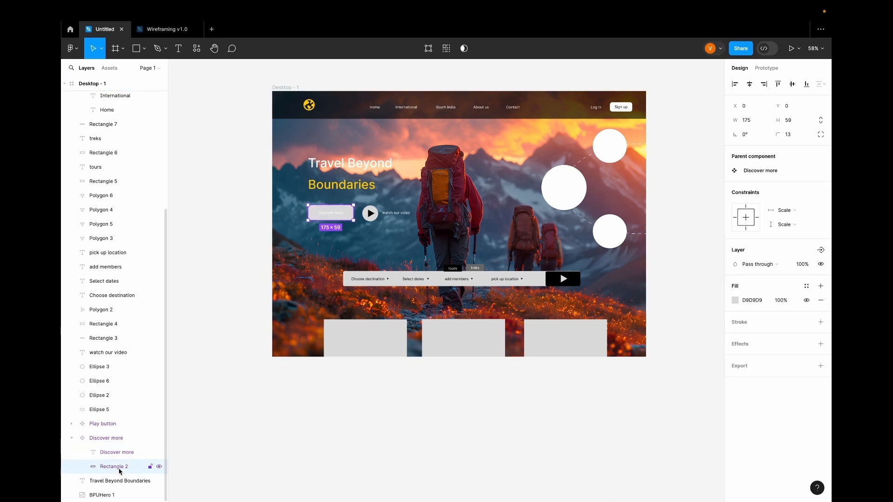
{"action": "left_click", "coordinate": [735, 300]}
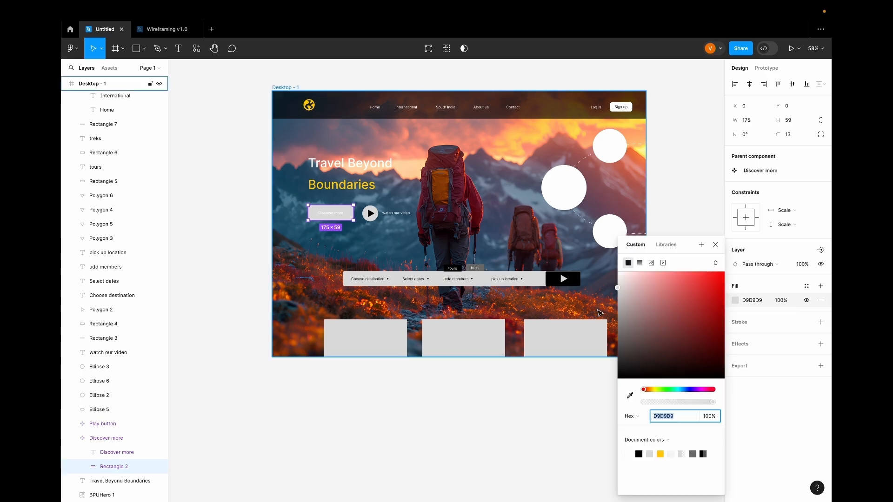
{"action": "left_click_drag", "start_coordinate": [621, 289], "coordinate": [604, 413]}
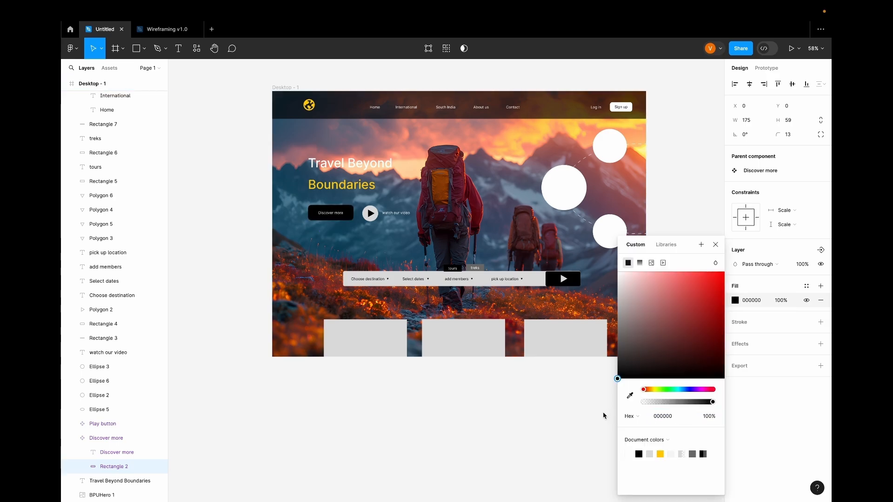
- Select the Play button component and expand its nested layers
{"action": "left_click", "coordinate": [482, 435]}
{"action": "left_click", "coordinate": [103, 424]}
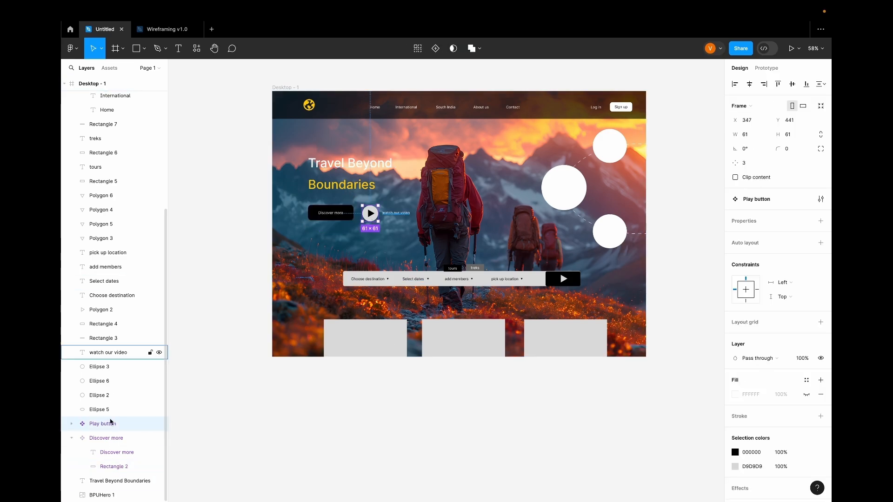
{"action": "left_click", "coordinate": [71, 424]}
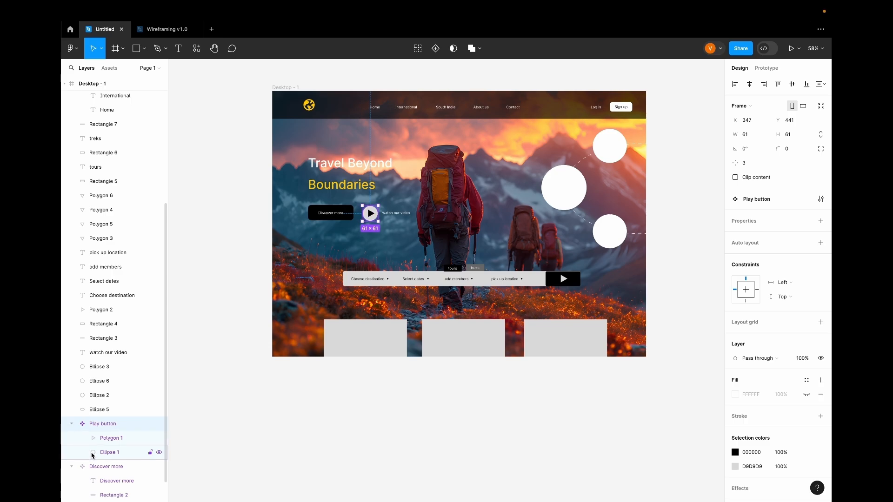
- Try a 000000 fill on the play button's circle with a recoloured triangle, and undo it
{"action": "left_click", "coordinate": [93, 453]}
{"action": "left_click", "coordinate": [735, 301]}
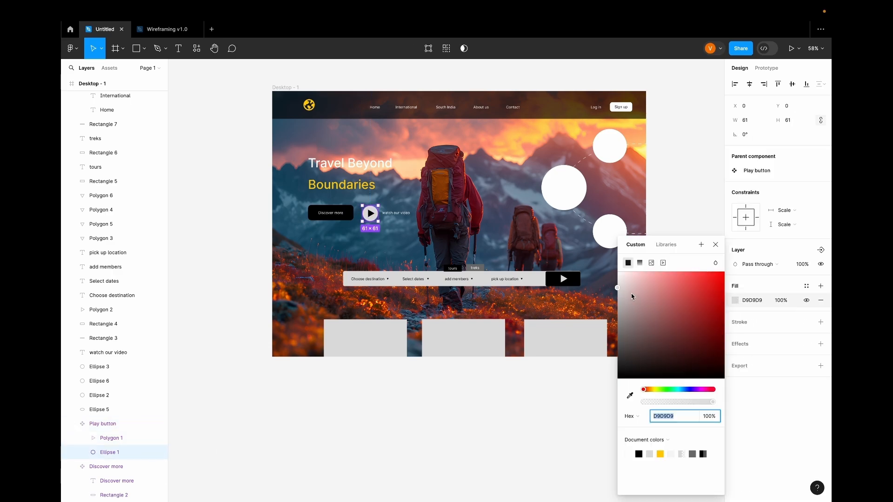
{"action": "left_click_drag", "start_coordinate": [619, 289], "coordinate": [600, 395]}
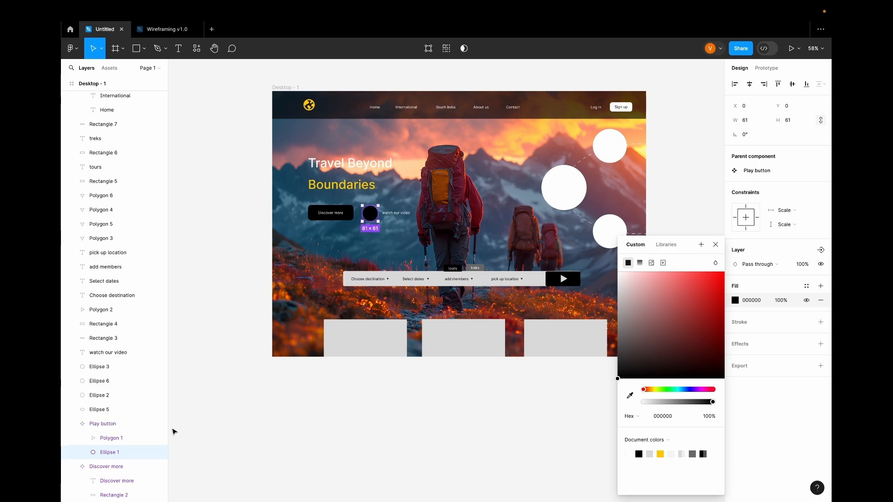
{"action": "left_click", "coordinate": [130, 438]}
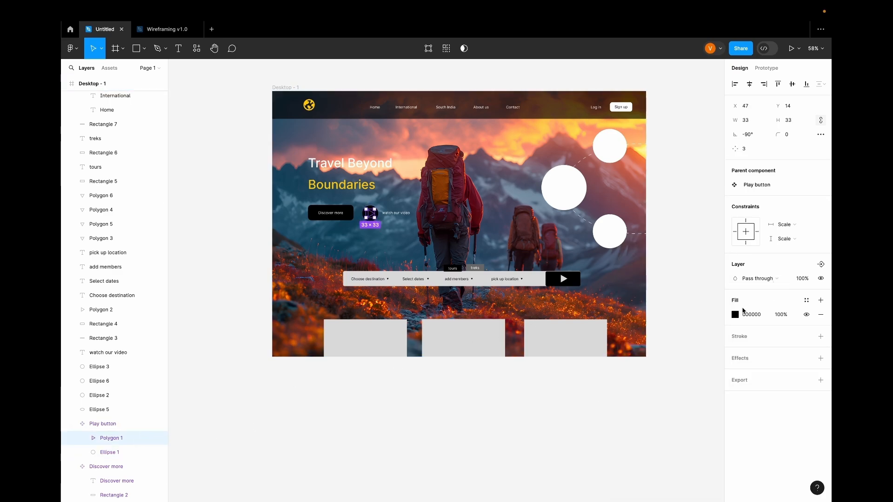
{"action": "left_click", "coordinate": [735, 315]}
{"action": "left_click_drag", "start_coordinate": [617, 381], "coordinate": [617, 272]}
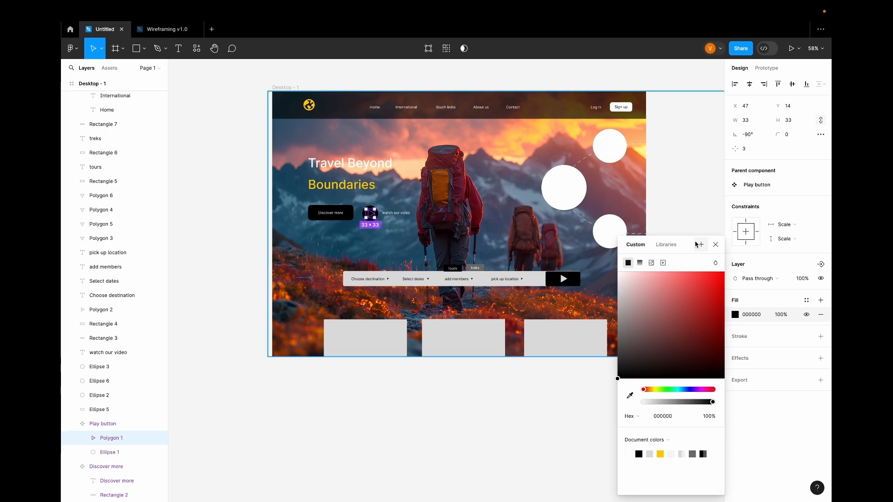
{"action": "key", "text": "Tab"}
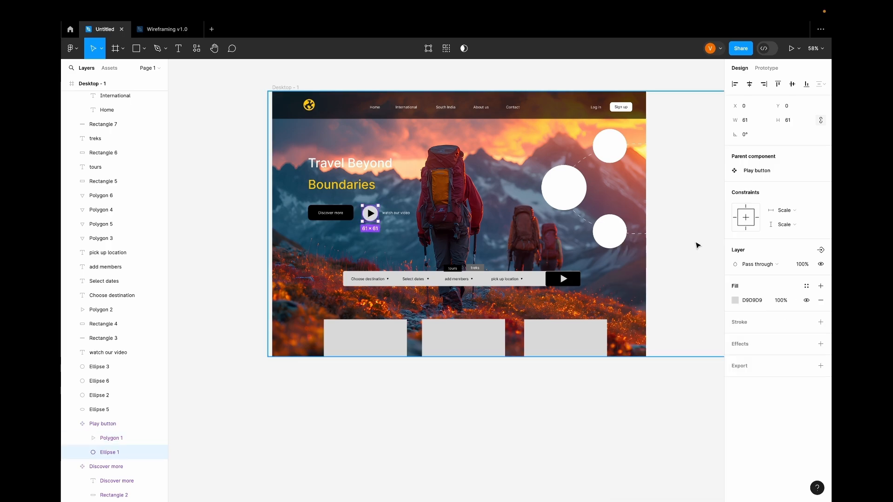
- Fill the play button's circle, Ellipse 1, with FFFFFF
{"action": "left_click", "coordinate": [735, 301]}
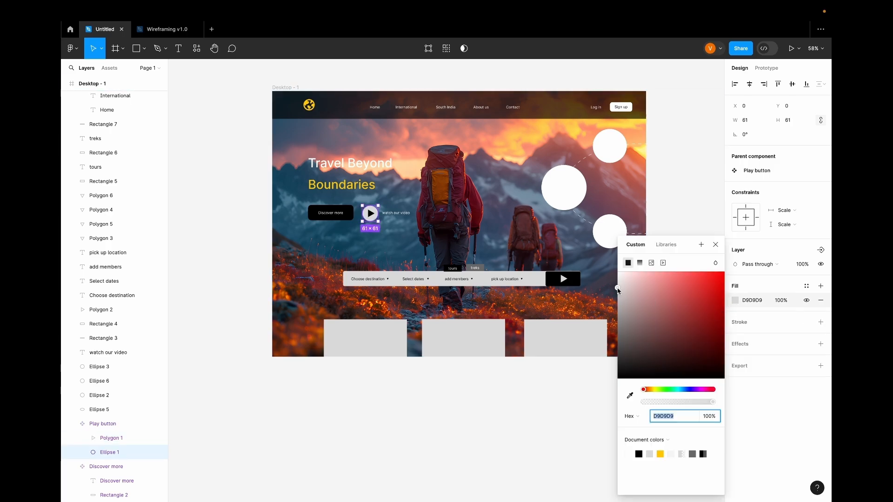
{"action": "left_click_drag", "start_coordinate": [618, 274], "coordinate": [616, 257]}
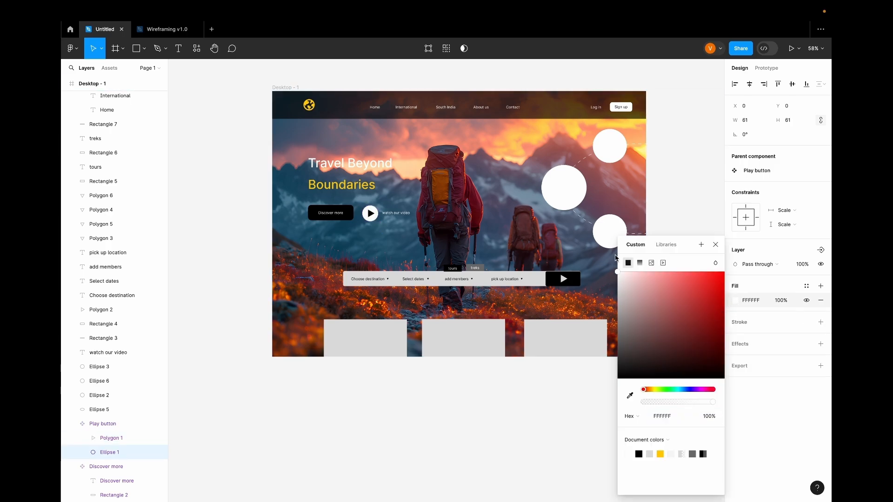
{"action": "left_click", "coordinate": [715, 245]}
{"action": "left_click", "coordinate": [118, 438]}
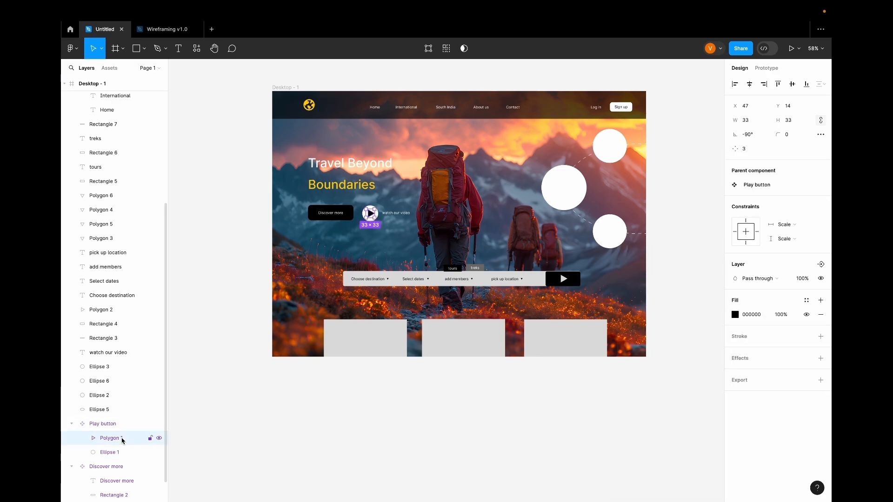
{"action": "left_click", "coordinate": [735, 316]}
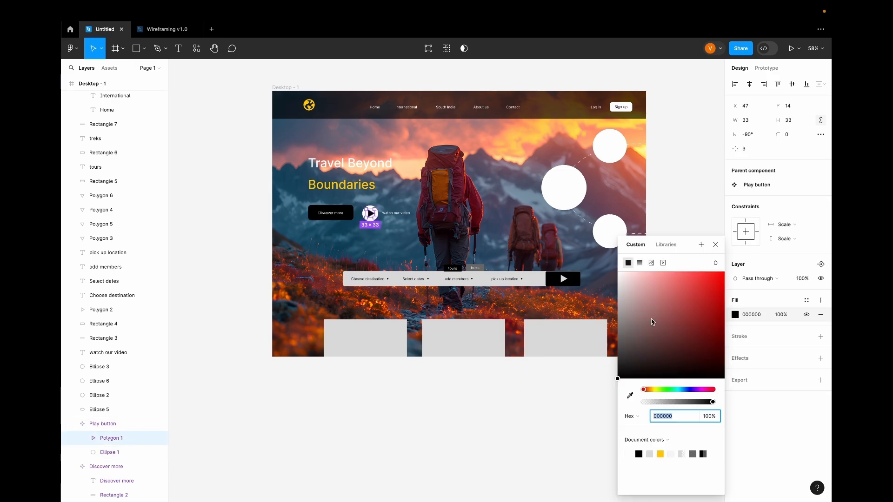
{"action": "left_click", "coordinate": [715, 245]}
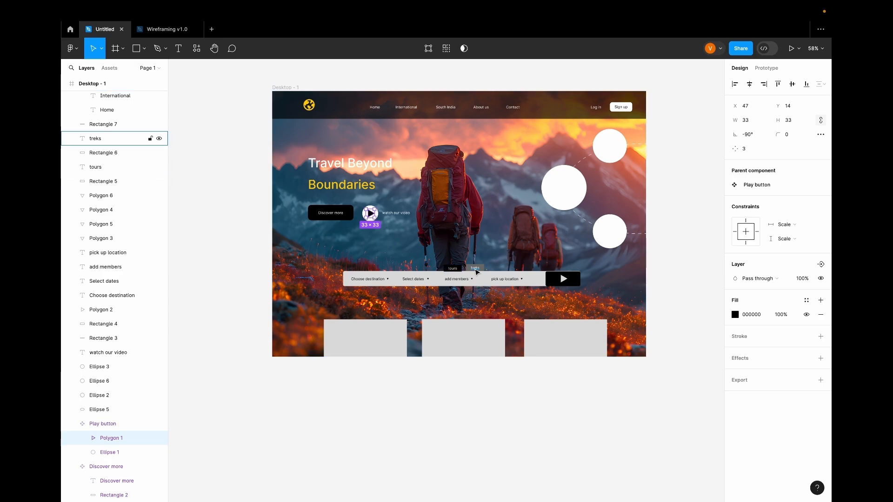
- Fill the three card rectangles below the search bar with FFFFFF
{"action": "scroll", "coordinate": [477, 272], "scroll_direction": "left", "scroll_amount": 3}
{"action": "scroll", "coordinate": [477, 272], "scroll_direction": "right", "scroll_amount": 4}
{"action": "left_click", "coordinate": [358, 339]}
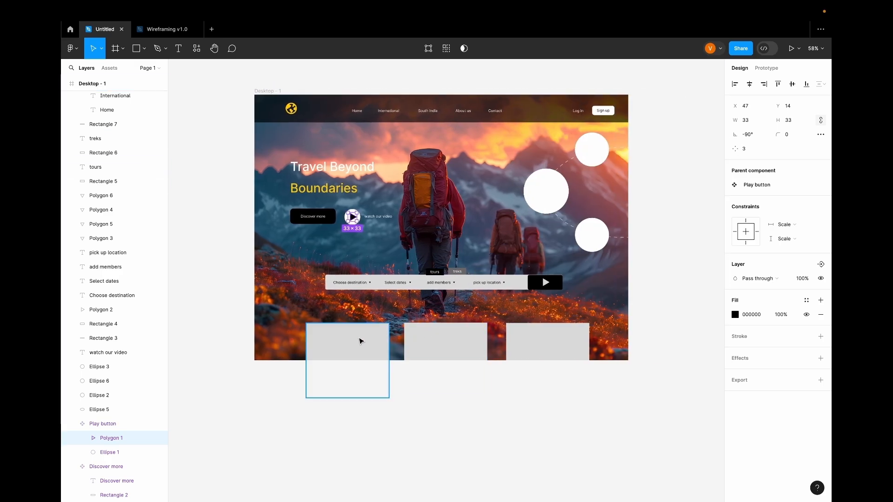
{"action": "left_click", "coordinate": [448, 339], "text": "shift"}
{"action": "left_click", "coordinate": [575, 341], "text": "shift"}
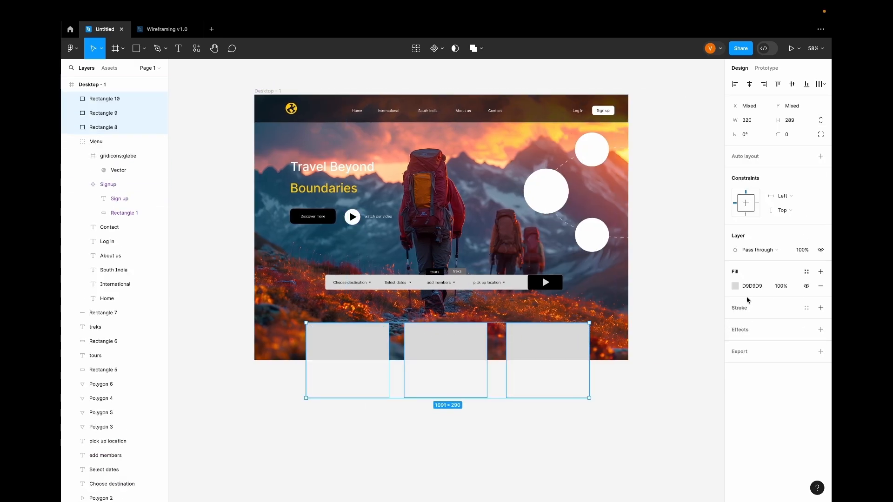
{"action": "left_click", "coordinate": [734, 286]}
{"action": "type", "text": "FFFFFF"}
{"action": "key", "text": "Return"}
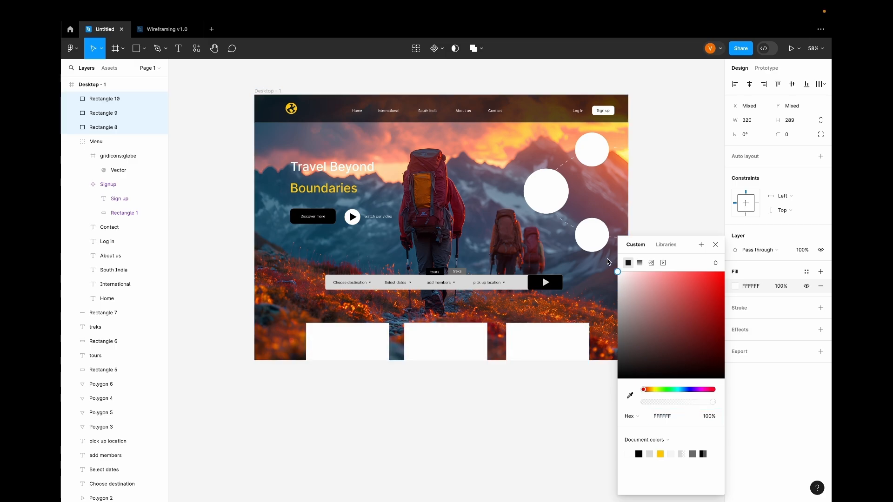
{"action": "left_click", "coordinate": [717, 245]}
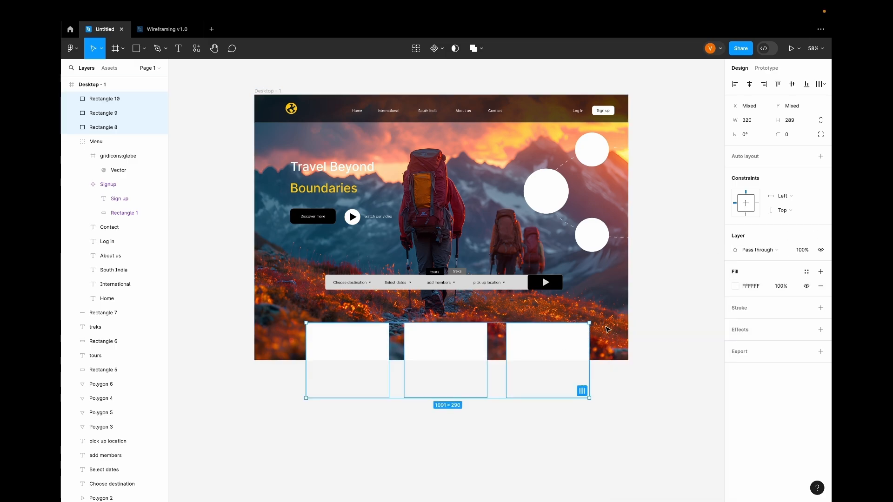
- Set the corner radius of the three cards to 13 and of the Desktop - 1 frame to 15
{"action": "left_click_drag", "start_coordinate": [785, 135], "coordinate": [132, 140]}
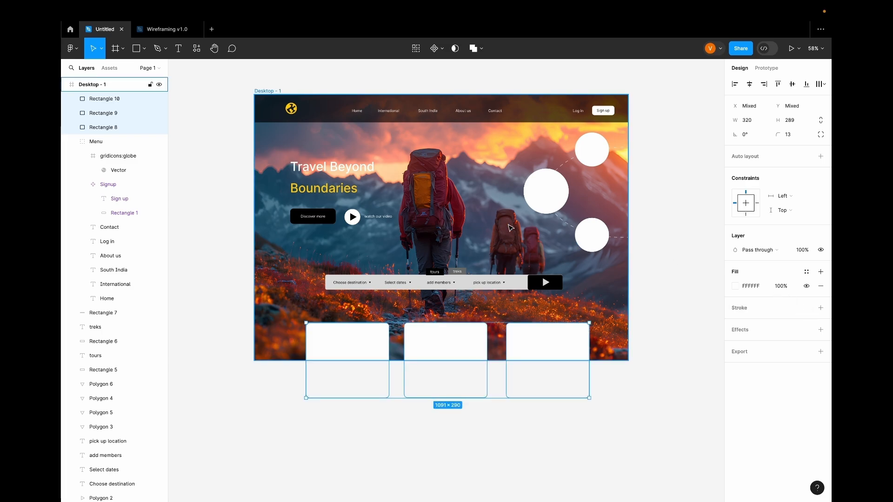
{"action": "left_click", "coordinate": [263, 92]}
{"action": "left_click_drag", "start_coordinate": [777, 149], "coordinate": [129, 152]}
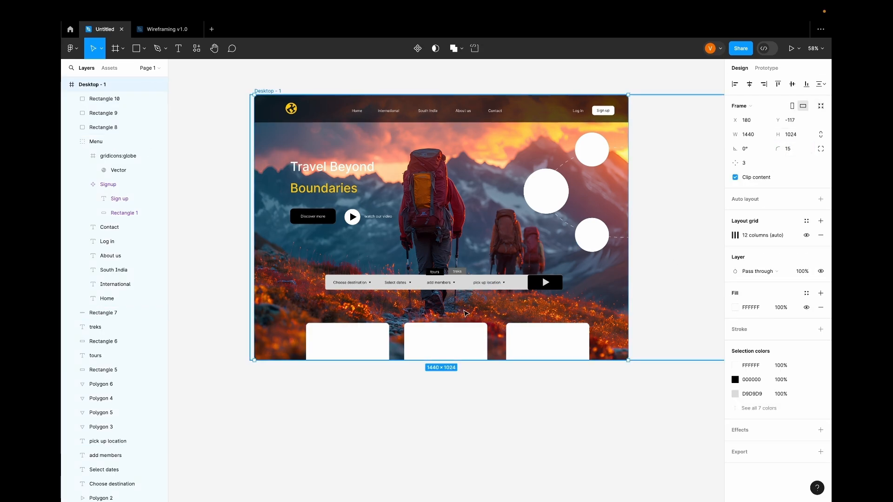
- Move the tours and treks tab backgrounds, Rectangle 5 and Rectangle 6, below Polygon 3 in the layer order
{"action": "scroll", "coordinate": [466, 313], "scroll_direction": "up", "scroll_amount": 5}
{"action": "left_click", "coordinate": [107, 370]}
{"action": "left_click", "coordinate": [127, 342], "text": "super"}
{"action": "left_click_drag", "start_coordinate": [126, 342], "coordinate": [116, 431]}
- Move Rectangle 6 and Rectangle 5 directly beneath the search bar's Rectangle 3 in the layer order
{"action": "left_click", "coordinate": [307, 334]}
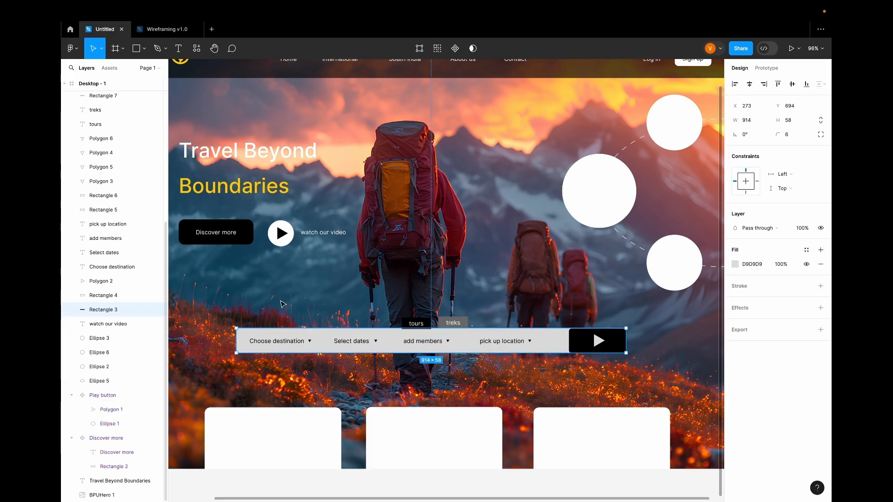
{"action": "left_click", "coordinate": [110, 210], "text": "super"}
{"action": "left_click", "coordinate": [110, 196], "text": "super"}
{"action": "left_click", "coordinate": [229, 282]}
{"action": "left_click", "coordinate": [428, 325]}
{"action": "left_click", "coordinate": [464, 324], "text": "shift"}
{"action": "left_click_drag", "start_coordinate": [107, 198], "coordinate": [109, 311]}
{"action": "left_click", "coordinate": [107, 310]}
{"action": "left_click", "coordinate": [105, 268]}
{"action": "left_click", "coordinate": [108, 282]}
{"action": "left_click", "coordinate": [109, 295], "text": "shift"}
{"action": "left_click", "coordinate": [107, 282]}
- Fill the treks tab's background with white and set its label text colour to 000000
{"action": "left_click", "coordinate": [464, 324]}
{"action": "left_click", "coordinate": [735, 264]}
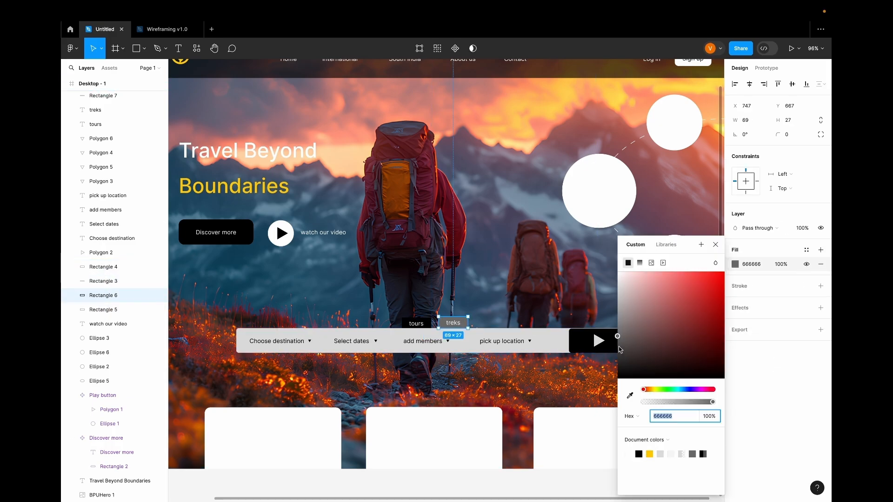
{"action": "left_click", "coordinate": [453, 322]}
{"action": "left_click", "coordinate": [735, 357]}
{"action": "left_click_drag", "start_coordinate": [619, 275], "coordinate": [458, 363]}
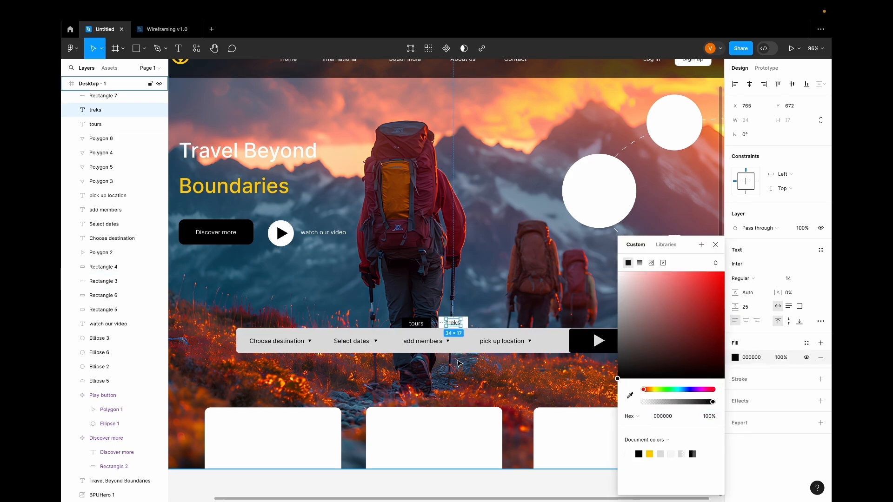
{"action": "left_click", "coordinate": [716, 246]}
{"action": "scroll", "coordinate": [431, 284], "scroll_direction": "down", "scroll_amount": 5}
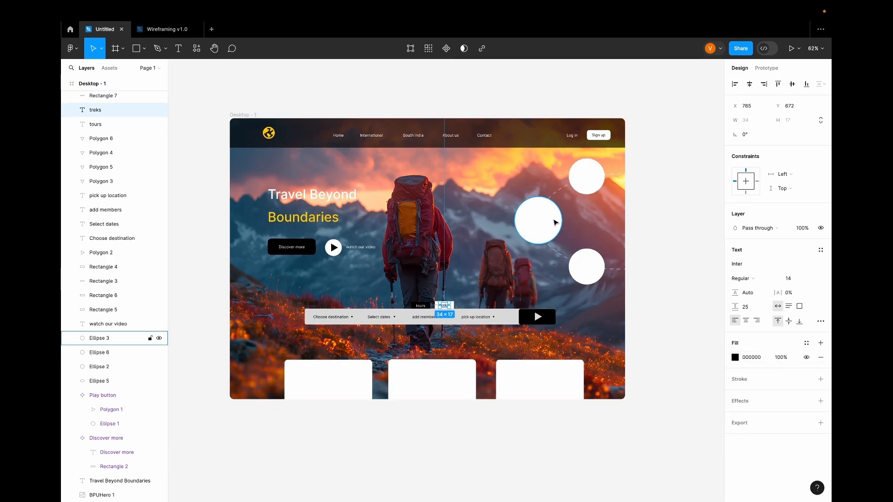
{"action": "left_click", "coordinate": [588, 176]}
{"action": "left_click", "coordinate": [527, 228], "text": "shift"}
{"action": "left_click", "coordinate": [584, 268], "text": "shift"}
{"action": "key", "text": "Escape"}
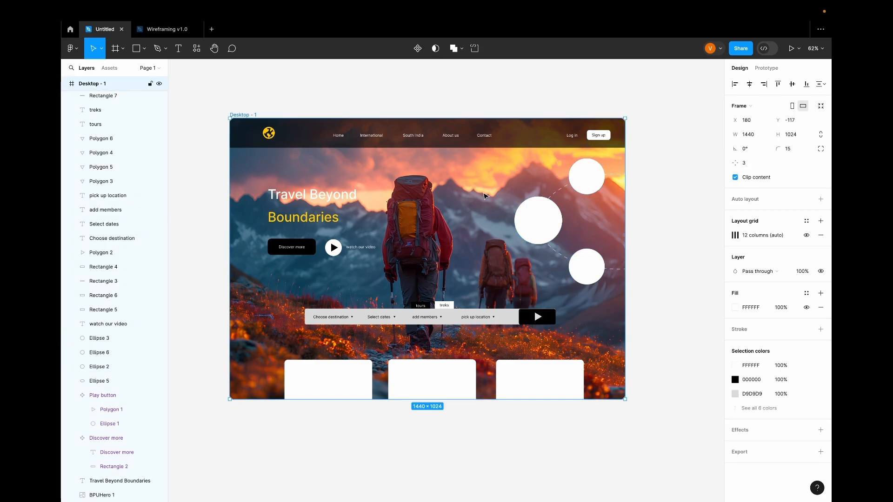
- Select the uppermost white circle, Ellipse 2, and search the Unsplash plugin for "Norway"
{"action": "left_click", "coordinate": [587, 176]}
{"action": "left_click", "coordinate": [196, 48]}
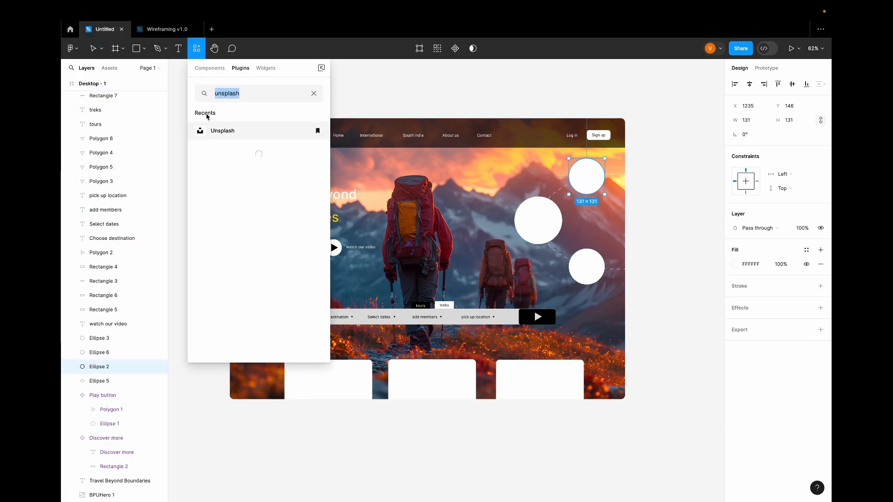
{"action": "left_click", "coordinate": [252, 135]}
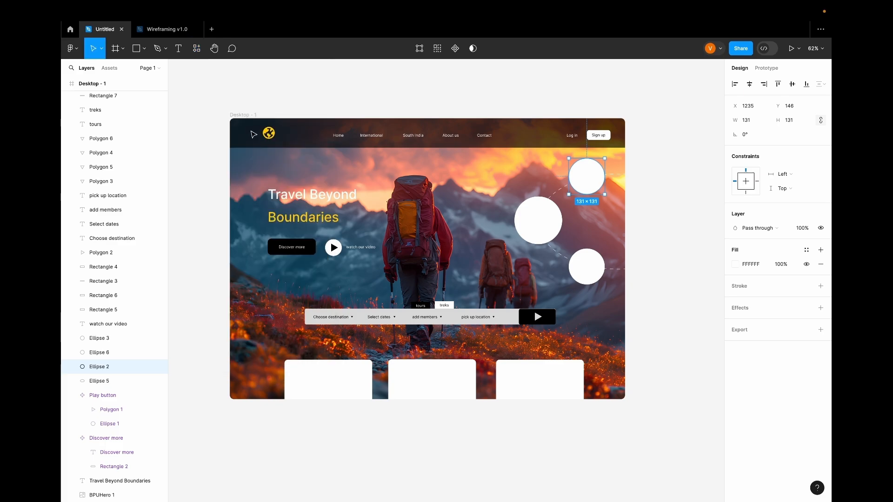
{"action": "left_click", "coordinate": [443, 138]}
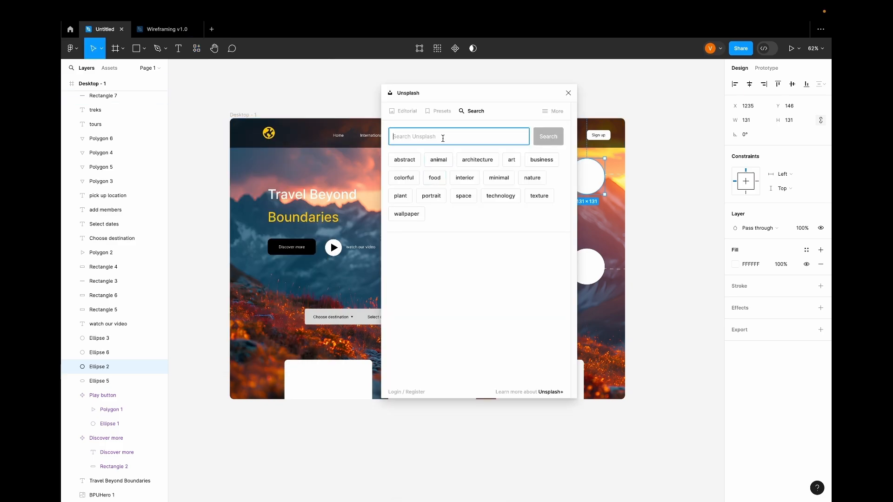
{"action": "type", "text": "Norway"}
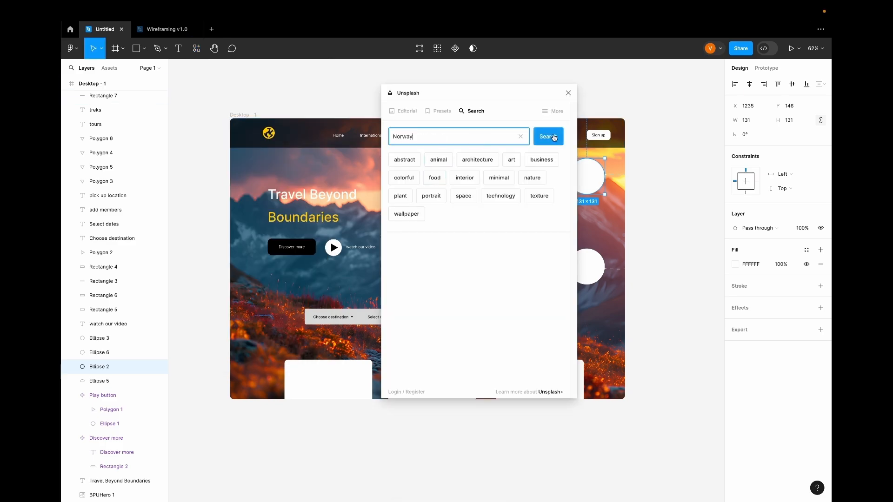
{"action": "left_click", "coordinate": [554, 138]}
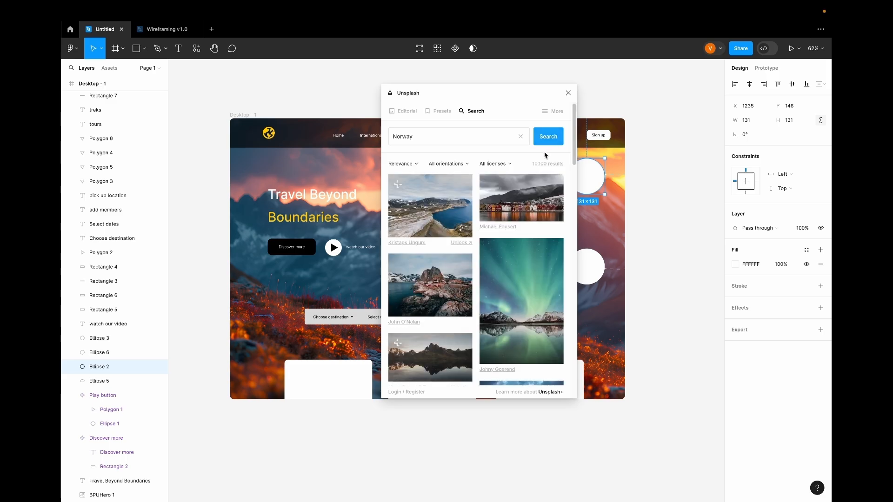
- Fill the uppermost circle with the purple and green northern lights photo and close the Unsplash plugin
{"action": "scroll", "coordinate": [502, 313], "scroll_direction": "down", "scroll_amount": 3}
{"action": "scroll", "coordinate": [502, 313], "scroll_direction": "down", "scroll_amount": 5}
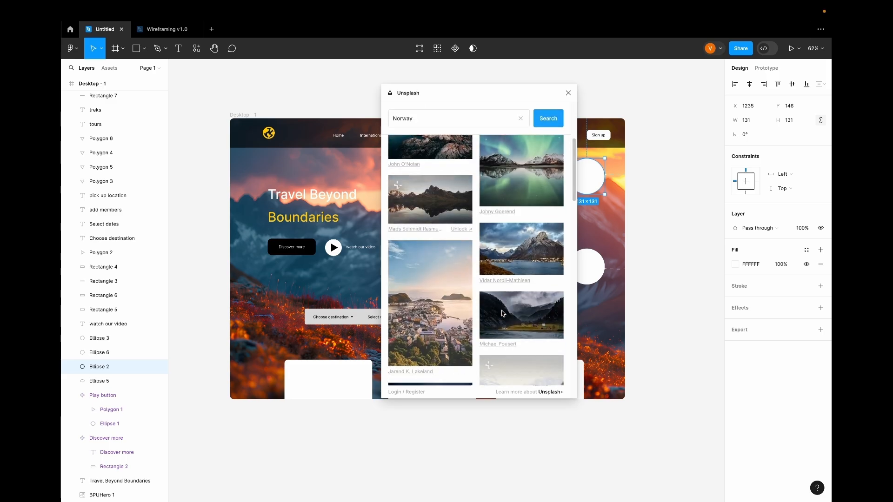
{"action": "scroll", "coordinate": [501, 313], "scroll_direction": "up", "scroll_amount": 3}
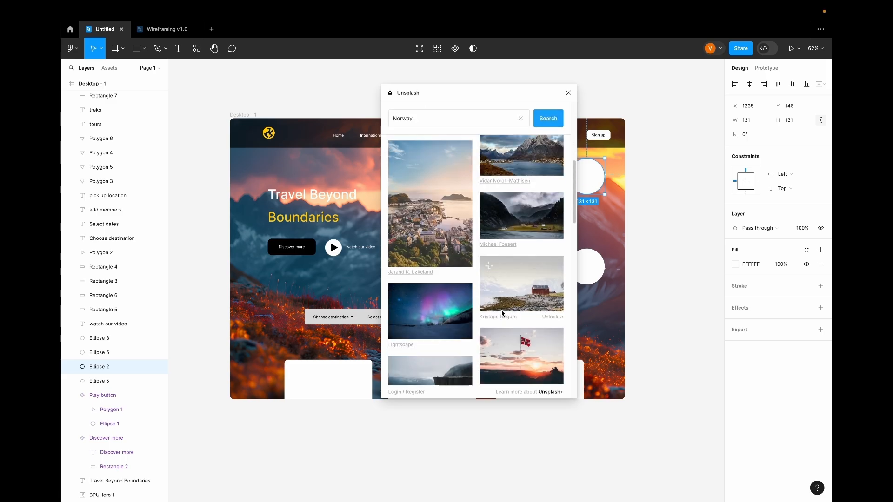
{"action": "left_click", "coordinate": [423, 314]}
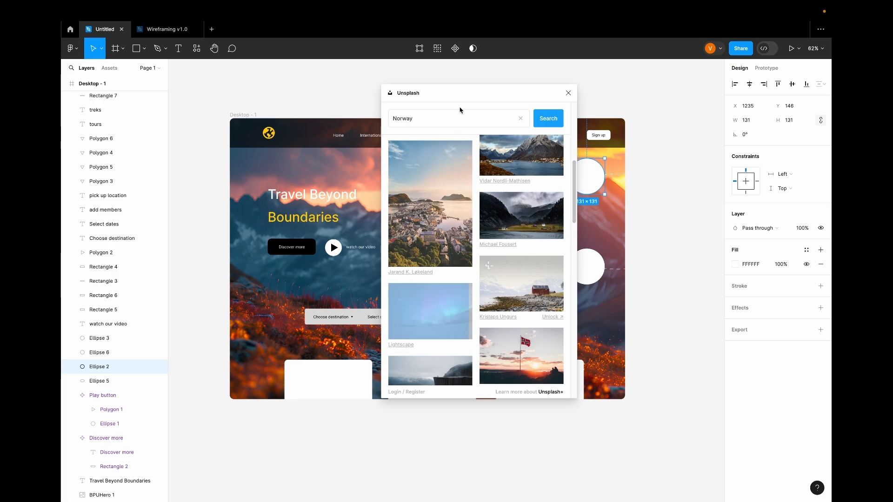
{"action": "left_click_drag", "start_coordinate": [466, 94], "coordinate": [424, 100]}
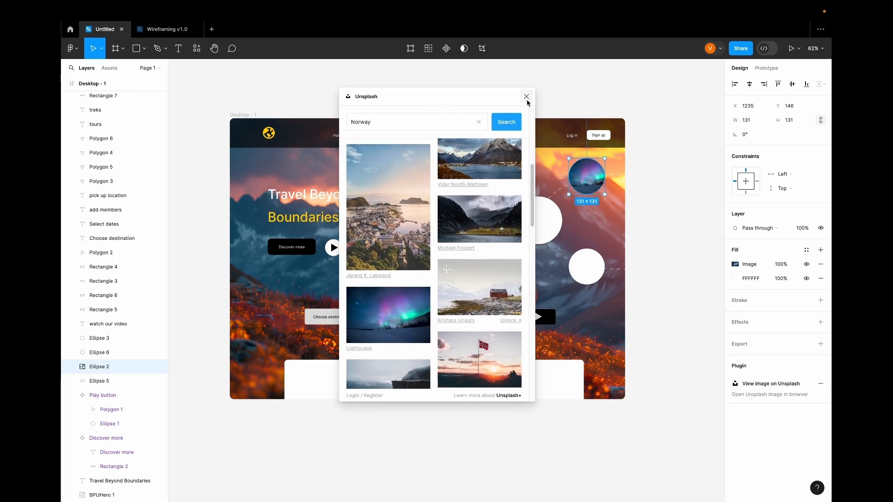
{"action": "left_click", "coordinate": [526, 96]}
- Select the middle white circle, Ellipse 3, and search the Unsplash plugin for "Nepal"
{"action": "left_click", "coordinate": [538, 236]}
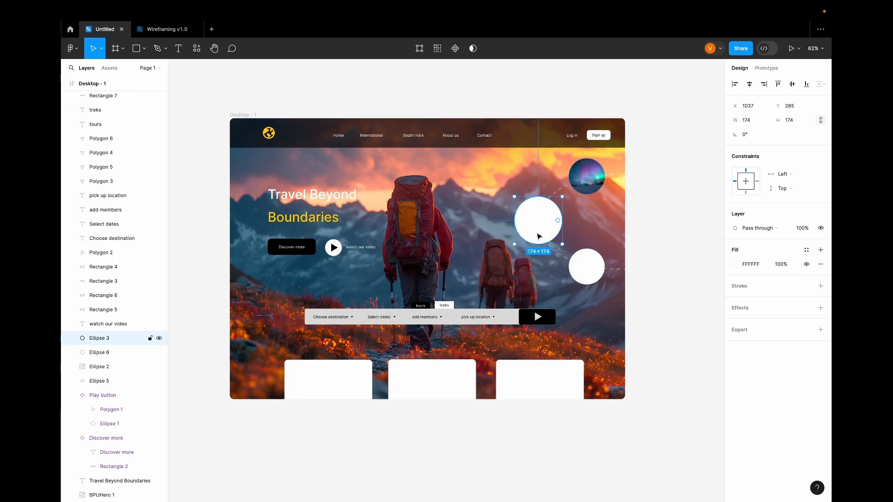
{"action": "left_click", "coordinate": [196, 49]}
{"action": "left_click", "coordinate": [275, 125]}
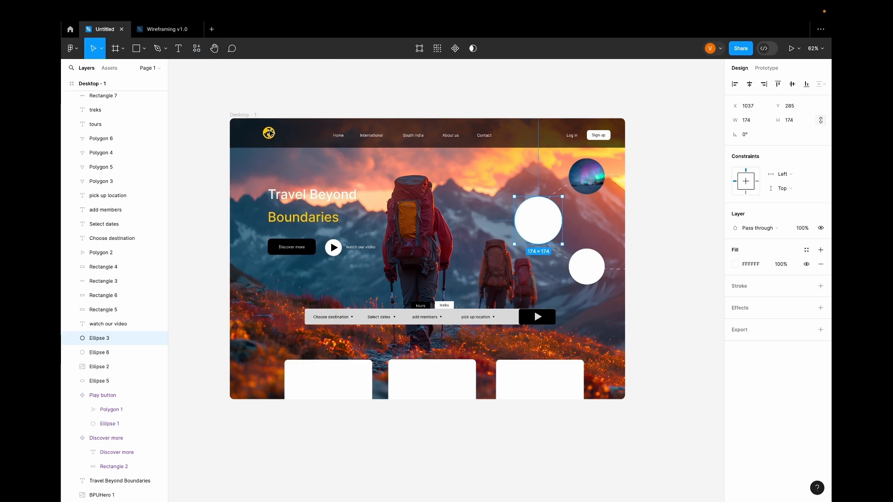
{"action": "left_click", "coordinate": [412, 139]}
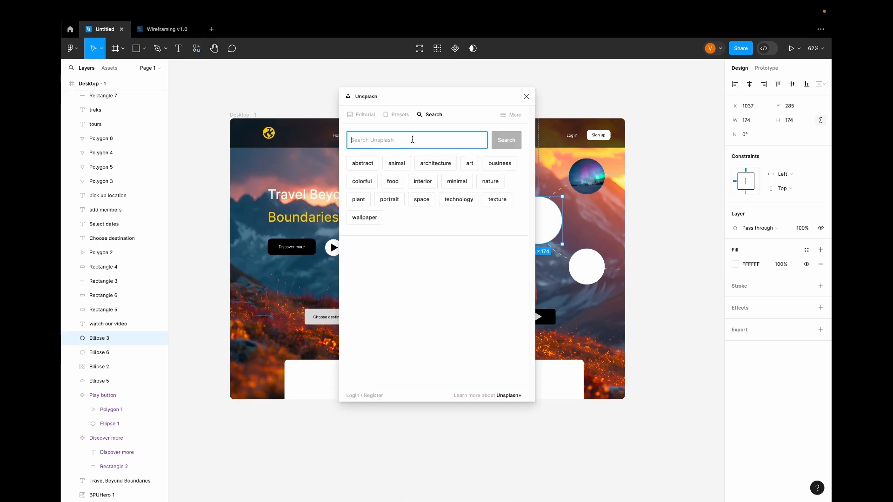
{"action": "type", "text": "Ne"}
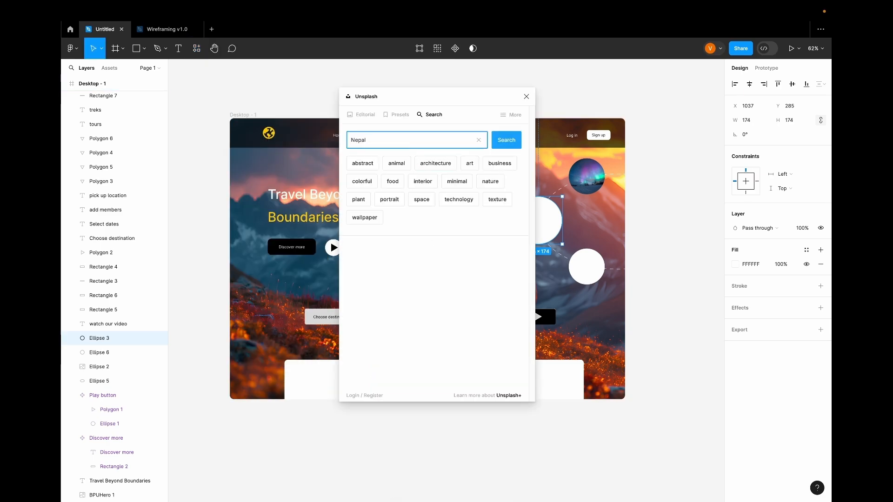
{"action": "type", "text": "pal"}
{"action": "key", "text": "Return"}
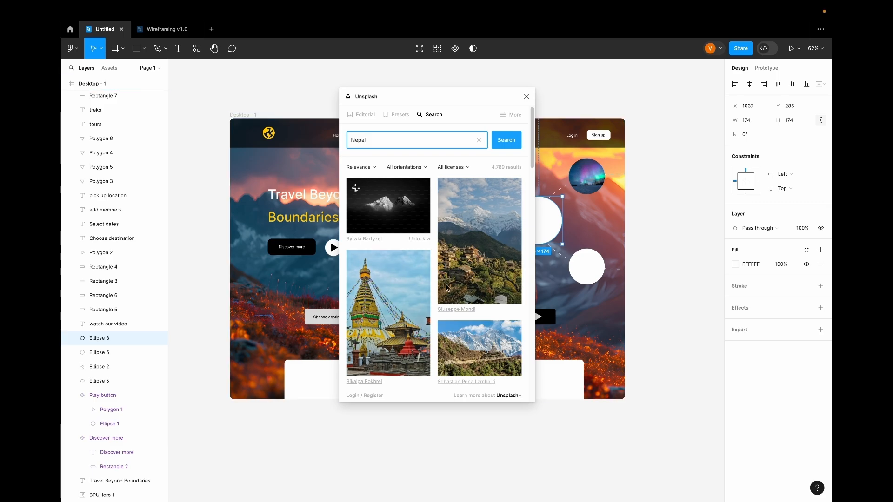
- Fill the middle circle with the white domed stupa photo and move the Unsplash window clear of the remaining white circle
{"action": "scroll", "coordinate": [445, 296], "scroll_direction": "down", "scroll_amount": 1}
{"action": "scroll", "coordinate": [445, 296], "scroll_direction": "down", "scroll_amount": 10}
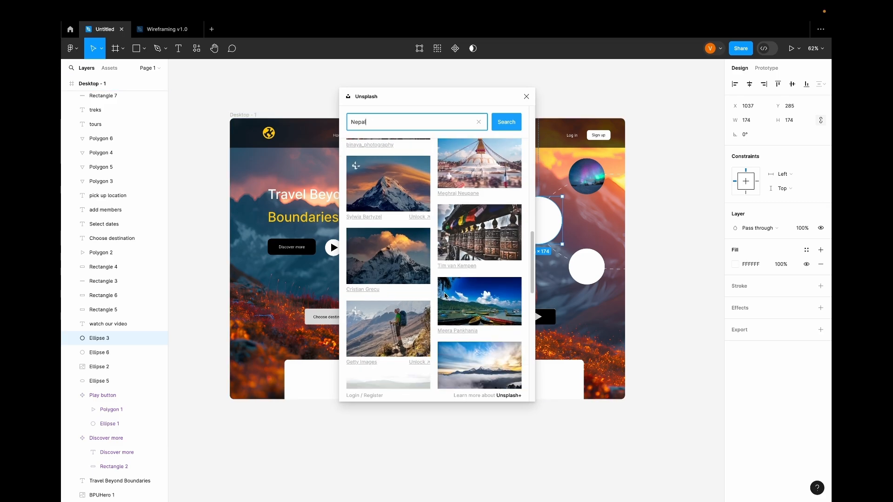
{"action": "scroll", "coordinate": [444, 296], "scroll_direction": "up", "scroll_amount": 5}
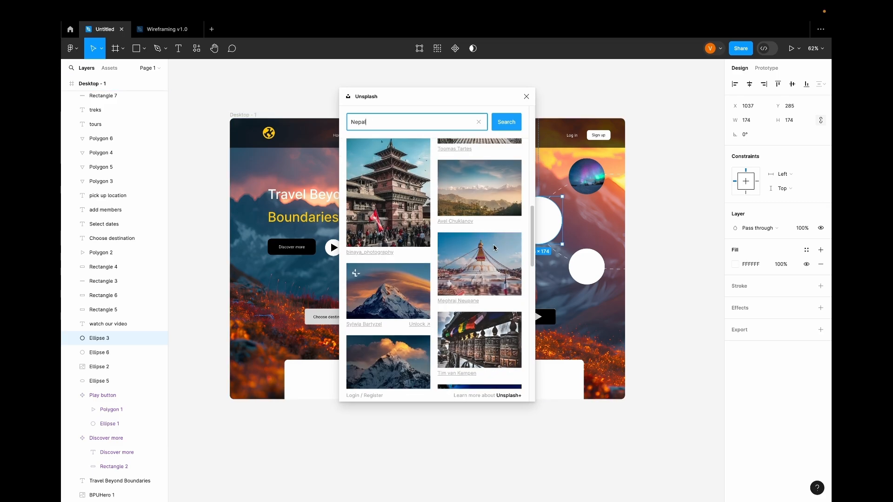
{"action": "left_click", "coordinate": [494, 248]}
{"action": "left_click_drag", "start_coordinate": [385, 100], "coordinate": [330, 120]}
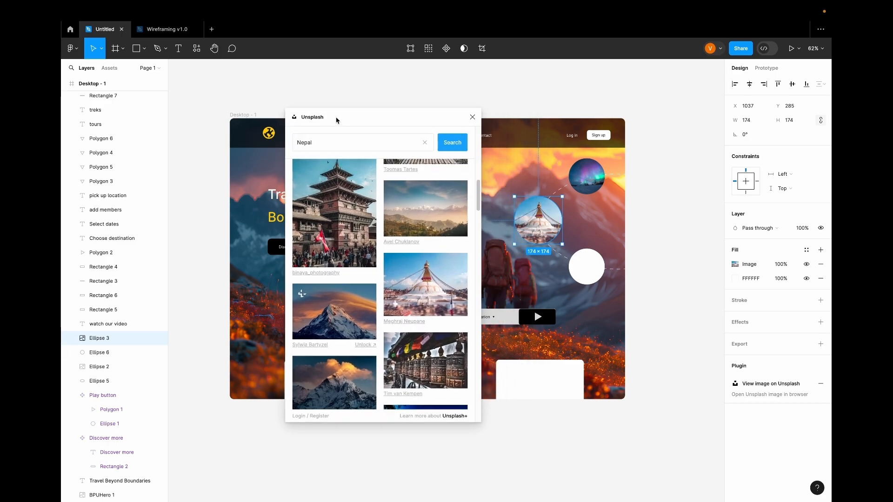
- Select the lowest white circle, Ellipse 6, and search the Unsplash plugin for "tibet"
{"action": "left_click", "coordinate": [585, 266]}
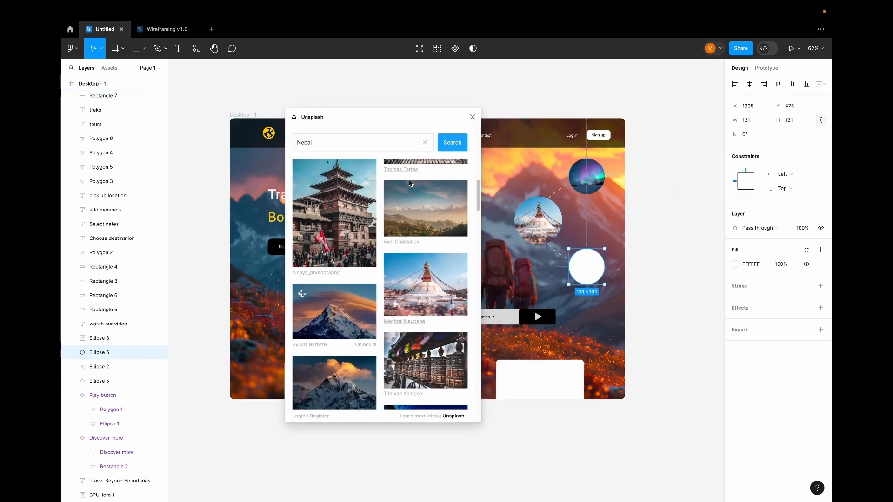
{"action": "left_click", "coordinate": [425, 143]}
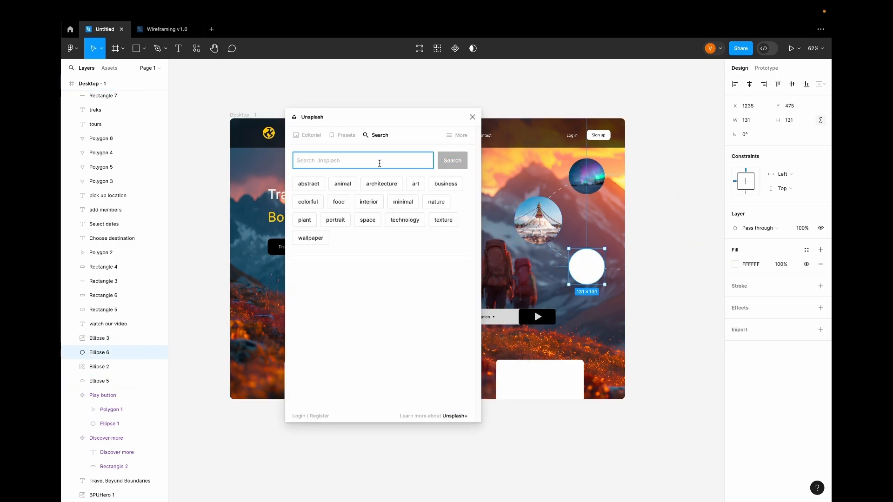
{"action": "type", "text": "Tibet"}
{"action": "key", "text": "Return"}
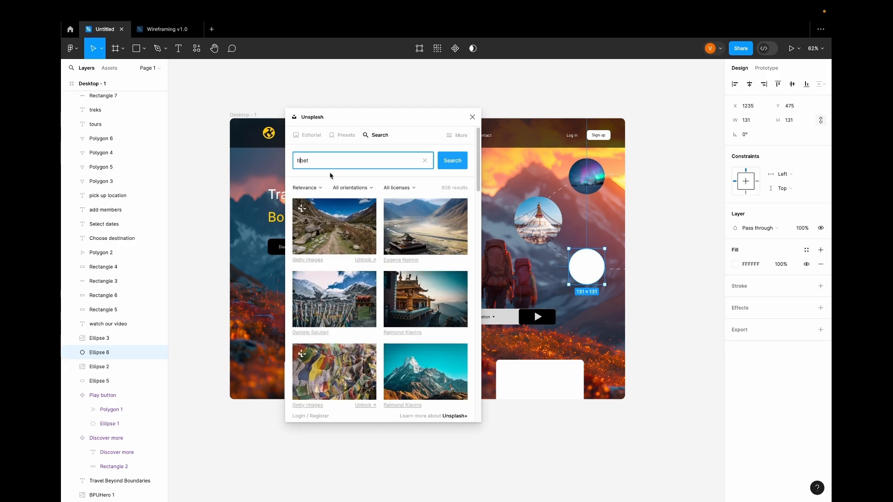
- Fill the lowest circle with the photo of the golden-roofed temple and close the Unsplash plugin
{"action": "scroll", "coordinate": [366, 298], "scroll_direction": "down", "scroll_amount": 2}
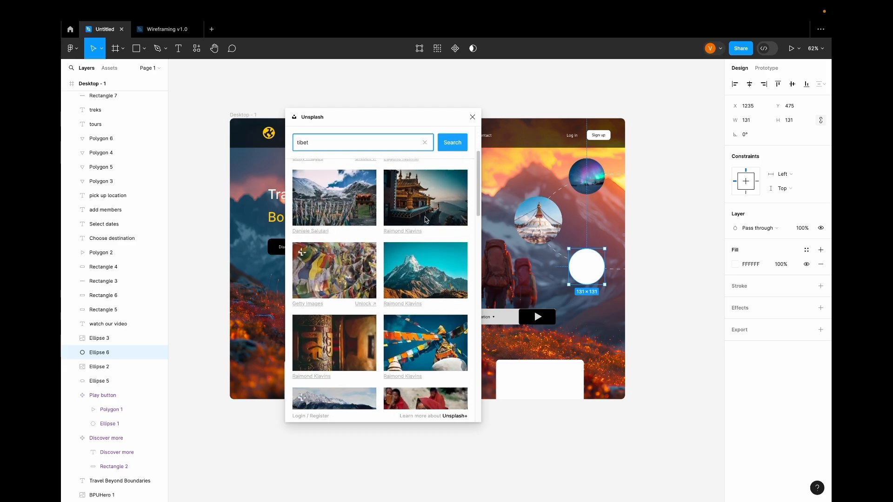
{"action": "left_click", "coordinate": [437, 206]}
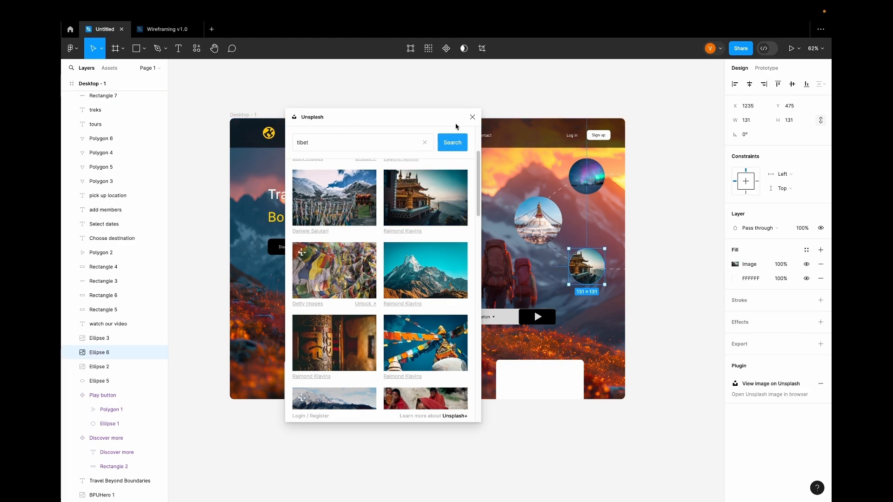
{"action": "left_click", "coordinate": [472, 117]}
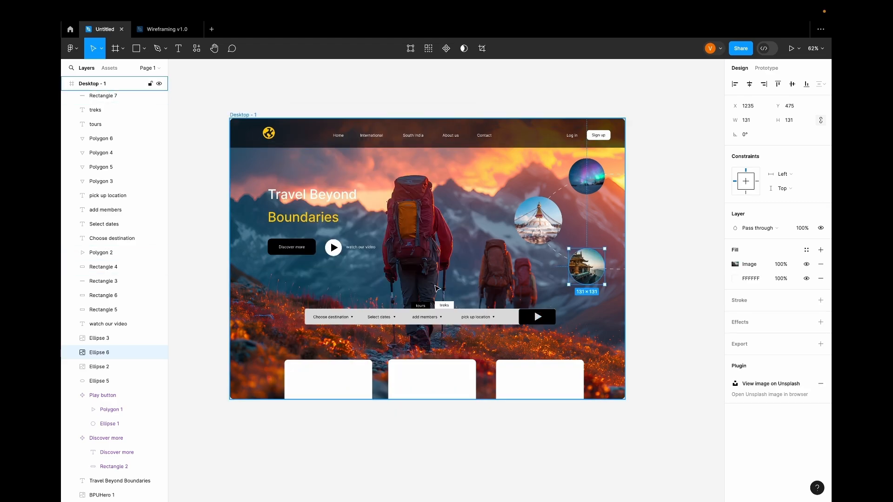
- Change the search bar's grey background, Rectangle 3, to a white fill
{"action": "left_click", "coordinate": [373, 314]}
{"action": "left_click", "coordinate": [735, 264]}
{"action": "left_click_drag", "start_coordinate": [613, 278], "coordinate": [617, 272]}
{"action": "left_click", "coordinate": [715, 245]}
- Fill the search bar's black button, Rectangle 4, with the yellow document colour FFC700
{"action": "left_click", "coordinate": [538, 316]}
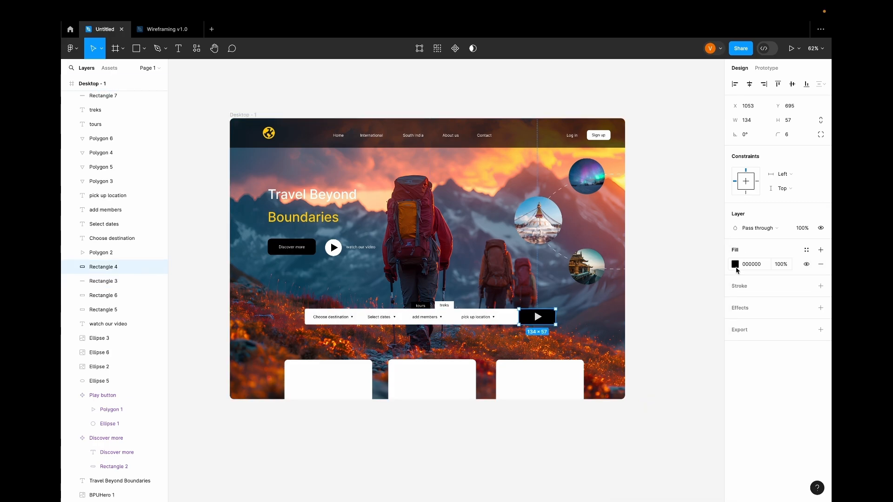
{"action": "left_click", "coordinate": [736, 265]}
{"action": "left_click", "coordinate": [650, 453]}
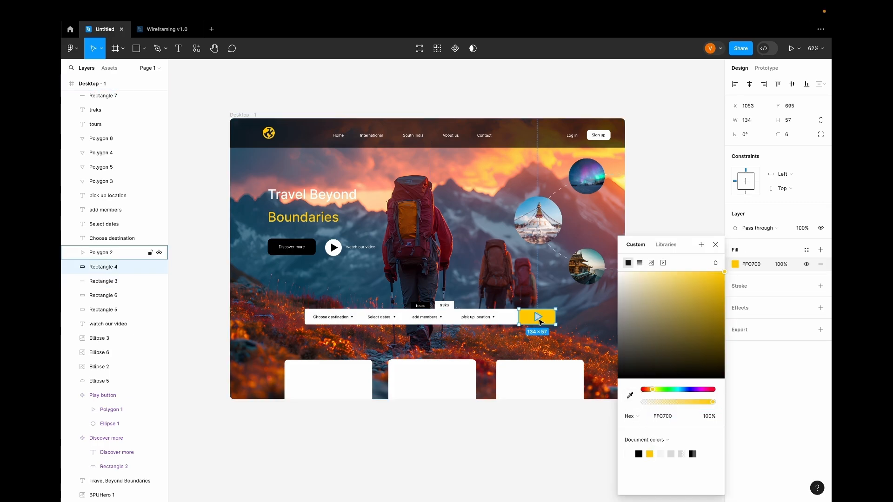
- Set the fill of the search button's triangle, Polygon 2, to white FFFFFF
{"action": "left_click", "coordinate": [102, 252]}
{"action": "left_click", "coordinate": [736, 278]}
{"action": "left_click_drag", "start_coordinate": [617, 287], "coordinate": [619, 272]}
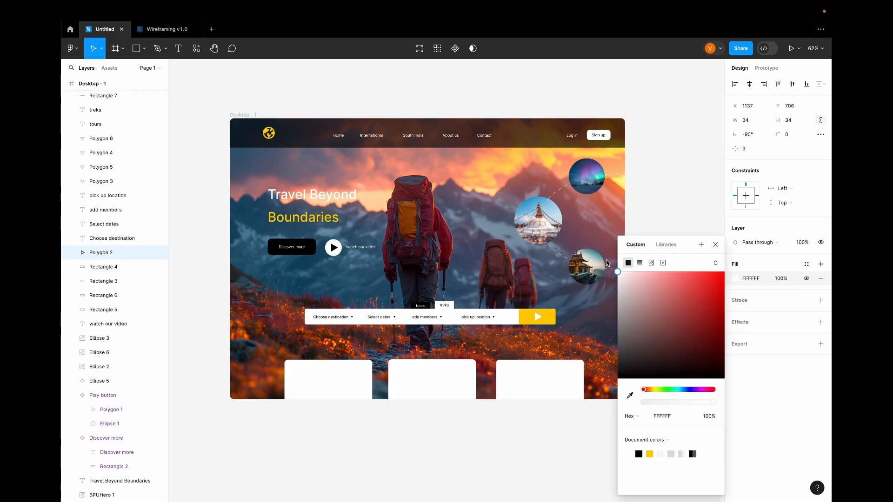
{"action": "left_click", "coordinate": [715, 245]}
- Fill the Discover more button's background, Rectangle 2, with FFC700, sampled from the yellow search button
{"action": "left_click", "coordinate": [307, 253]}
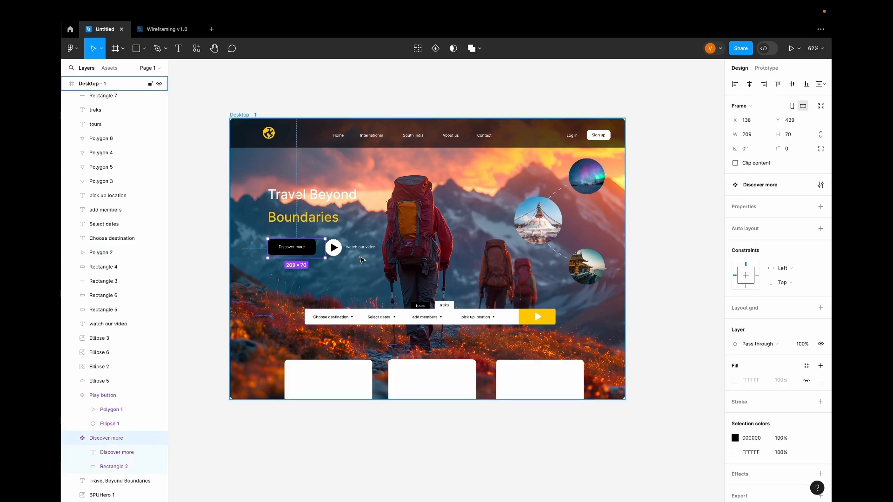
{"action": "left_click", "coordinate": [114, 466]}
{"action": "left_click", "coordinate": [736, 301]}
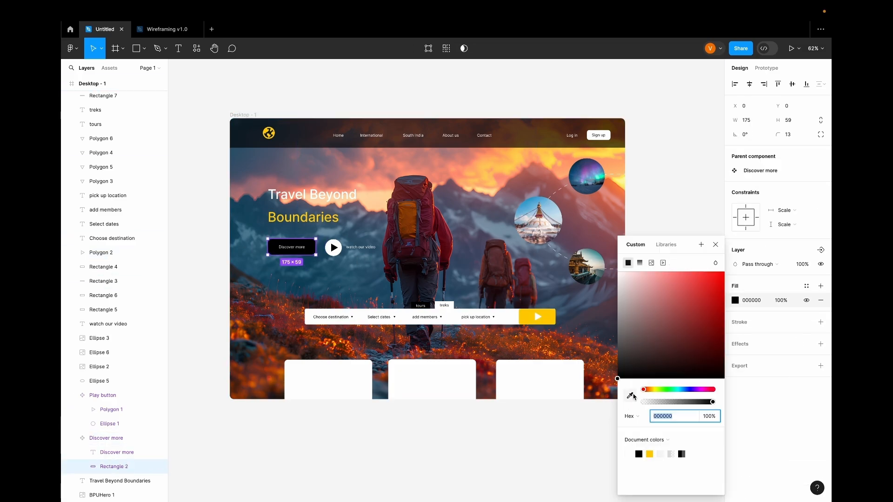
{"action": "left_click", "coordinate": [631, 395]}
{"action": "left_click", "coordinate": [549, 318]}
{"action": "left_click", "coordinate": [716, 245]}
{"action": "left_click", "coordinate": [735, 300]}
{"action": "left_click_drag", "start_coordinate": [713, 286], "coordinate": [725, 226]}
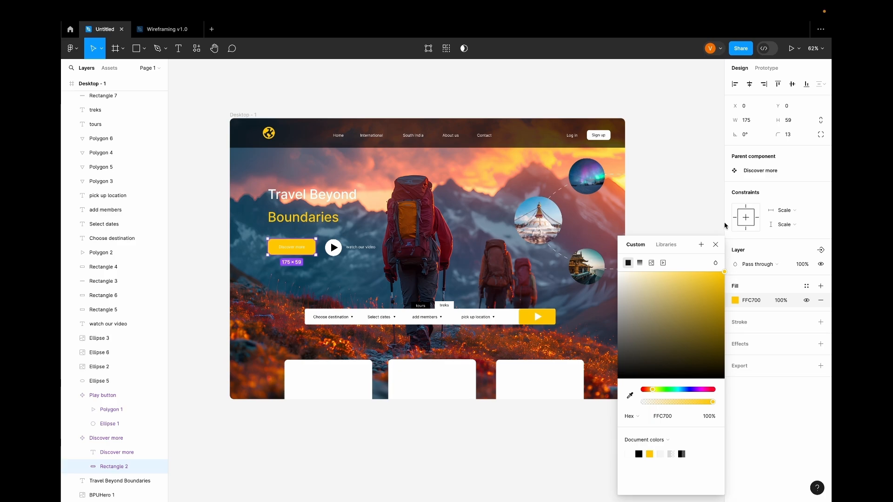
{"action": "left_click", "coordinate": [716, 245]}
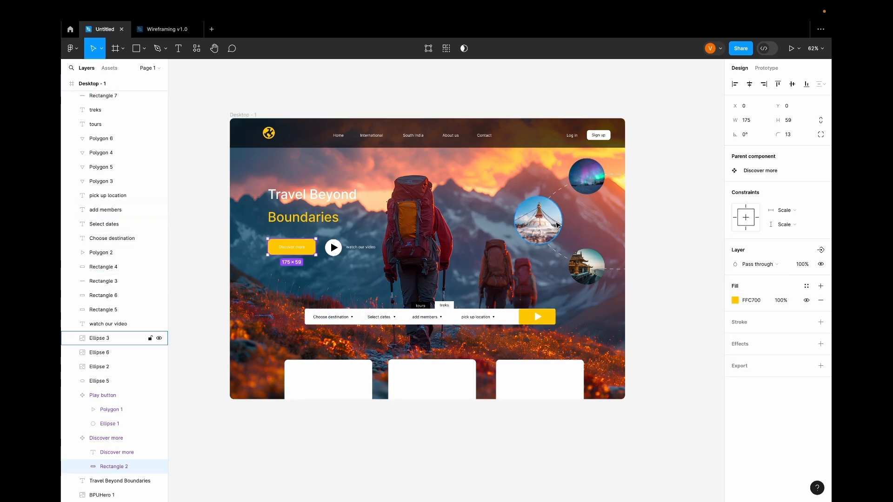
- Select the Desktop - 1 frame and present it as a prototype preview
{"action": "left_click", "coordinate": [247, 124]}
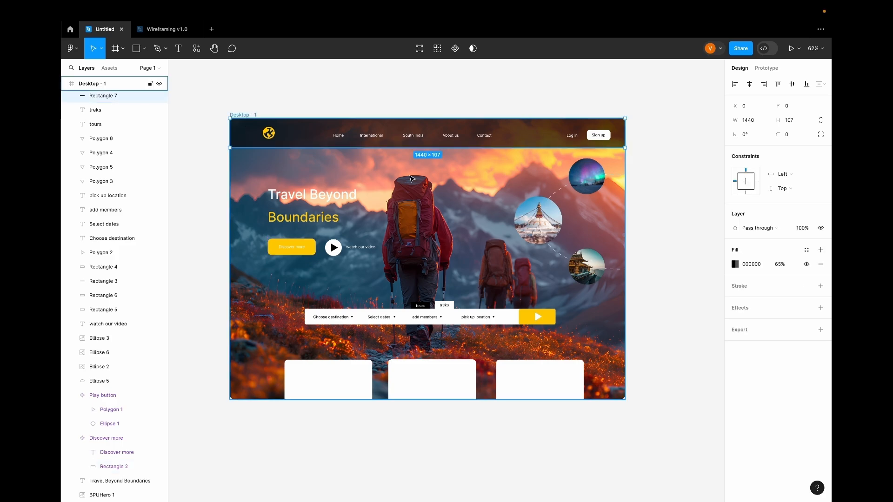
{"action": "left_click", "coordinate": [257, 117]}
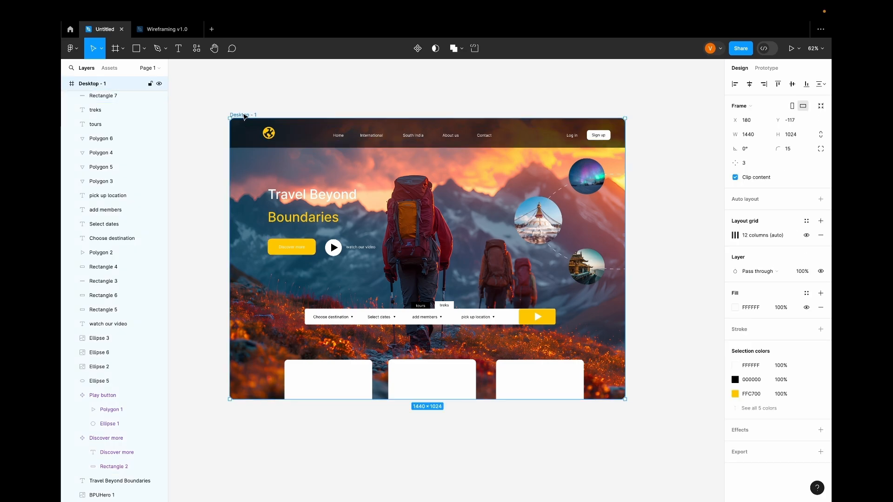
{"action": "left_click", "coordinate": [792, 50]}
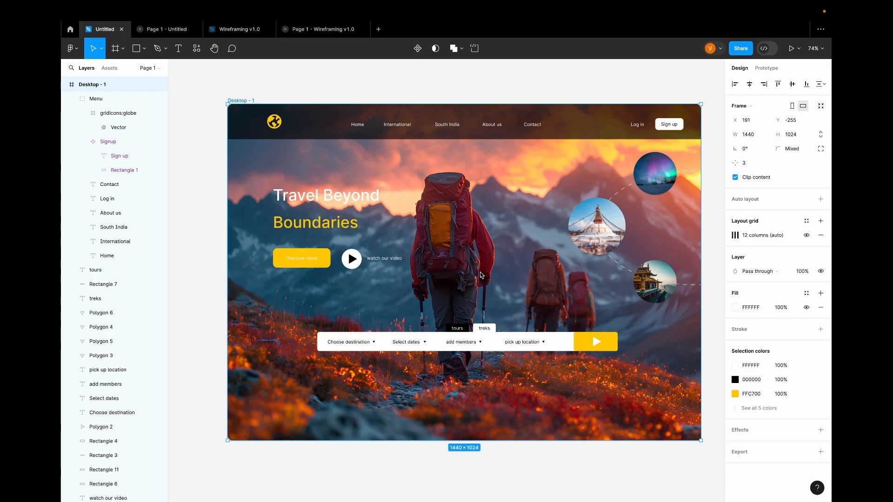
- Move the treks tab's white background, Rectangle 6, straight up off its label to about Y 401 and deselect it
{"action": "scroll", "coordinate": [435, 247], "scroll_direction": "up", "scroll_amount": 2}
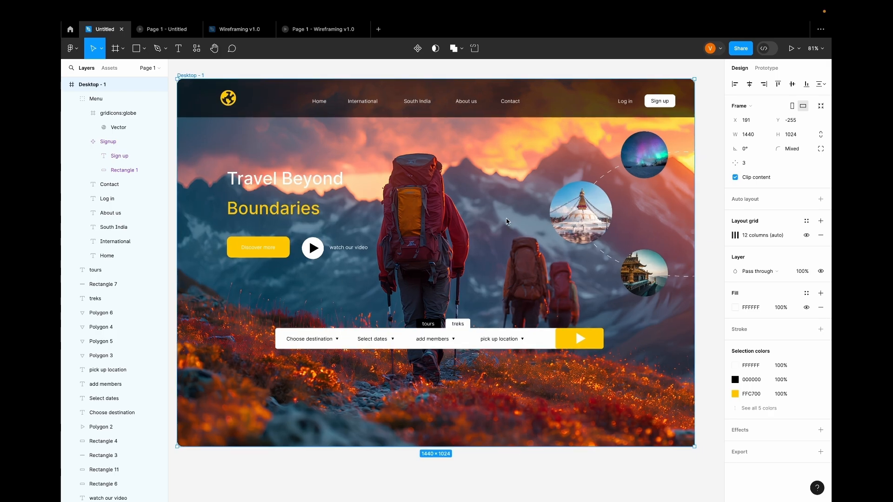
{"action": "scroll", "coordinate": [405, 216], "scroll_direction": "up", "scroll_amount": 5}
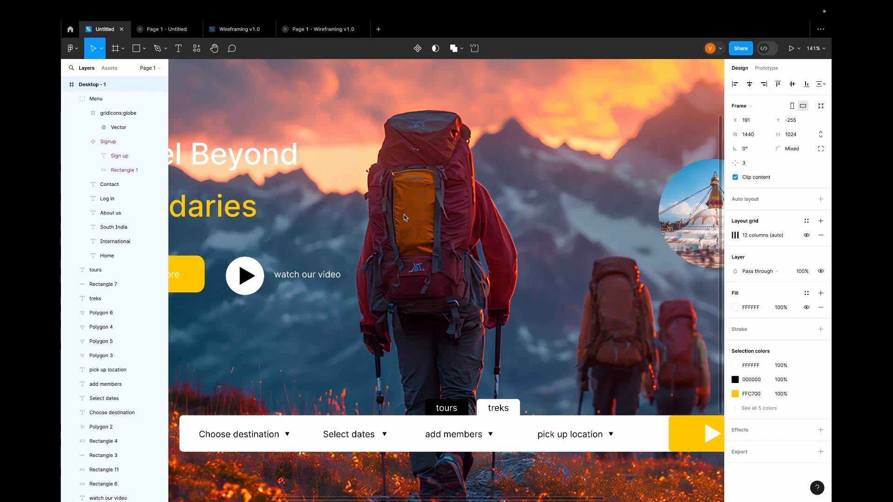
{"action": "scroll", "coordinate": [465, 251], "scroll_direction": "down", "scroll_amount": 2}
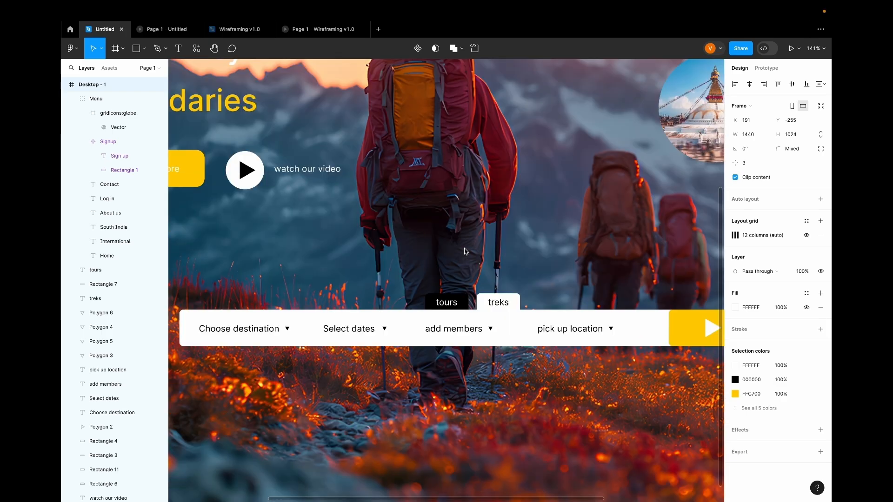
{"action": "left_click", "coordinate": [514, 305]}
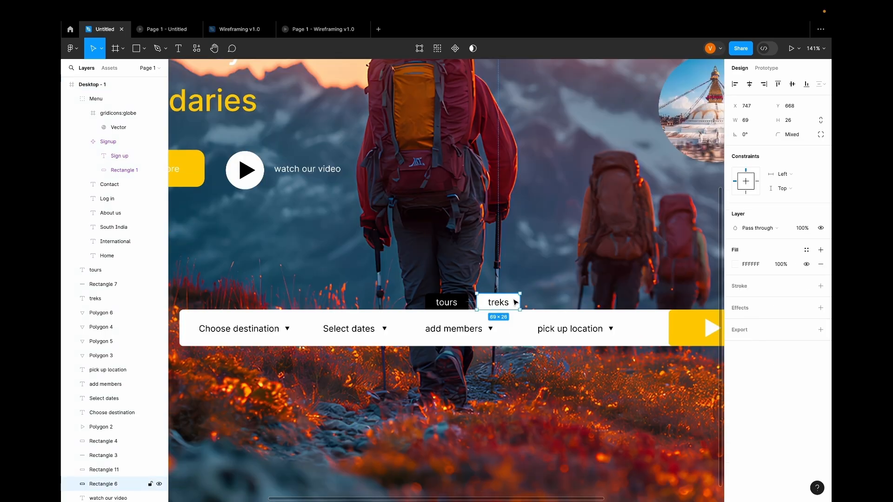
{"action": "left_click_drag", "start_coordinate": [515, 302], "coordinate": [515, 135]}
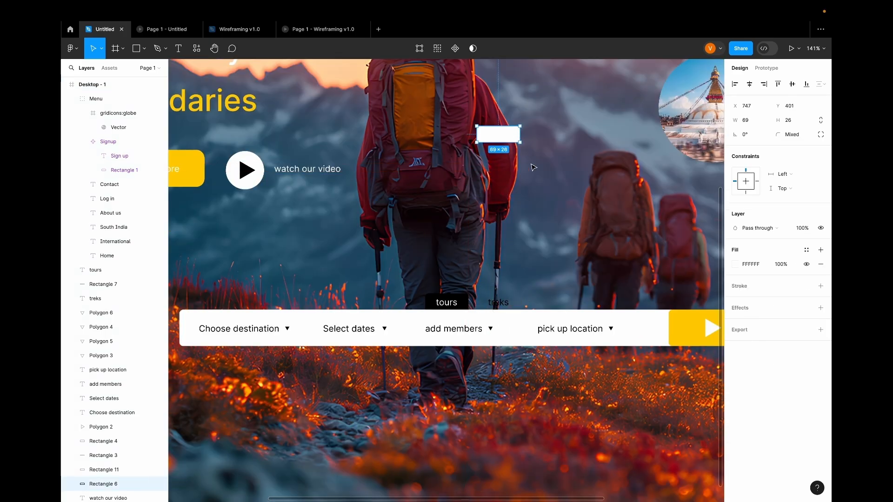
{"action": "key", "text": "Escape"}
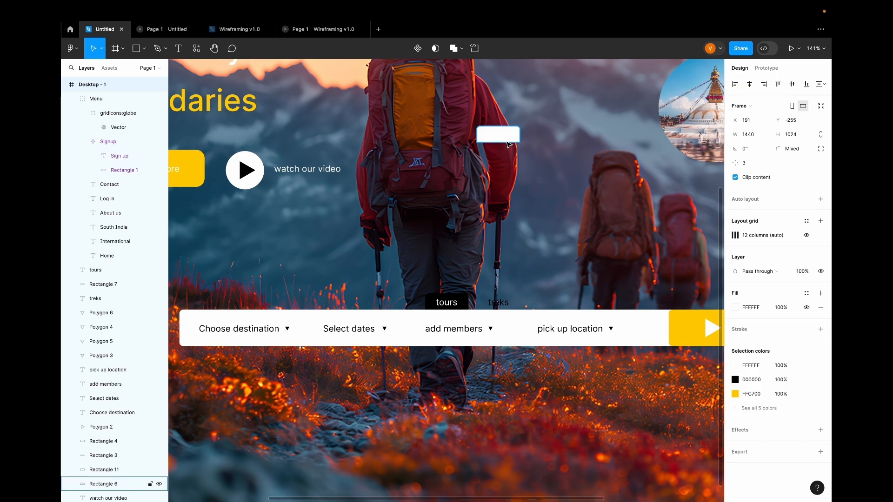
- Draw a rectangle about 57 × 26 above the tours tab and set its corner radius to 5
{"action": "left_click", "coordinate": [134, 51]}
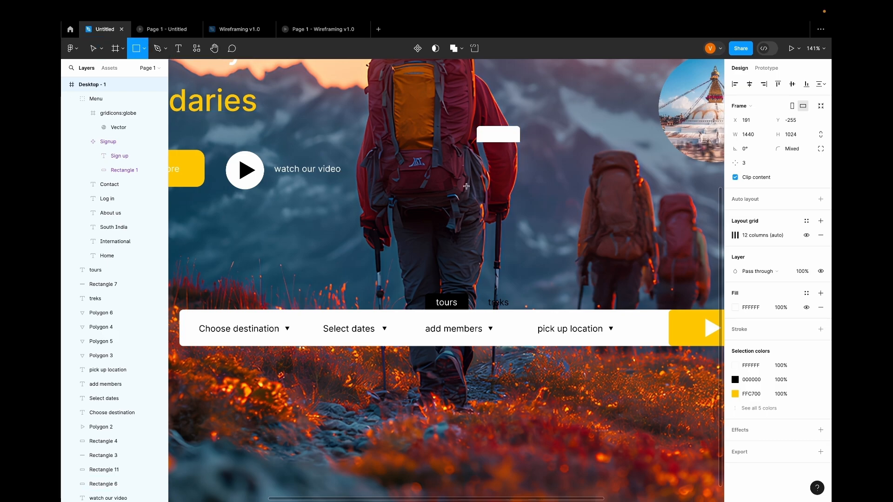
{"action": "left_click_drag", "start_coordinate": [403, 179], "coordinate": [438, 195]}
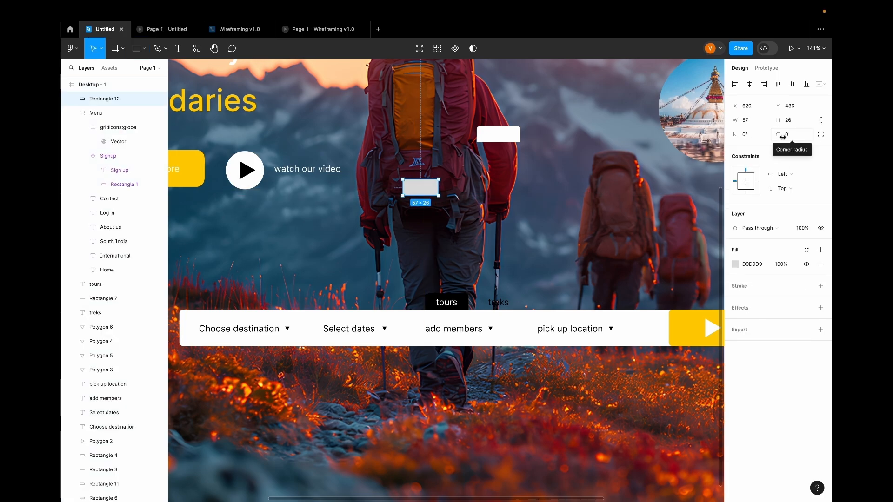
{"action": "left_click_drag", "start_coordinate": [783, 136], "coordinate": [828, 139]}
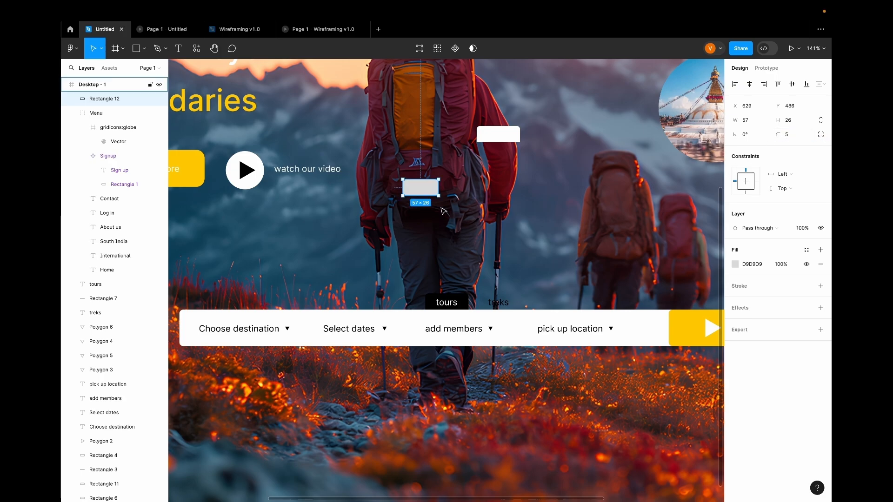
{"action": "key", "text": "Escape"}
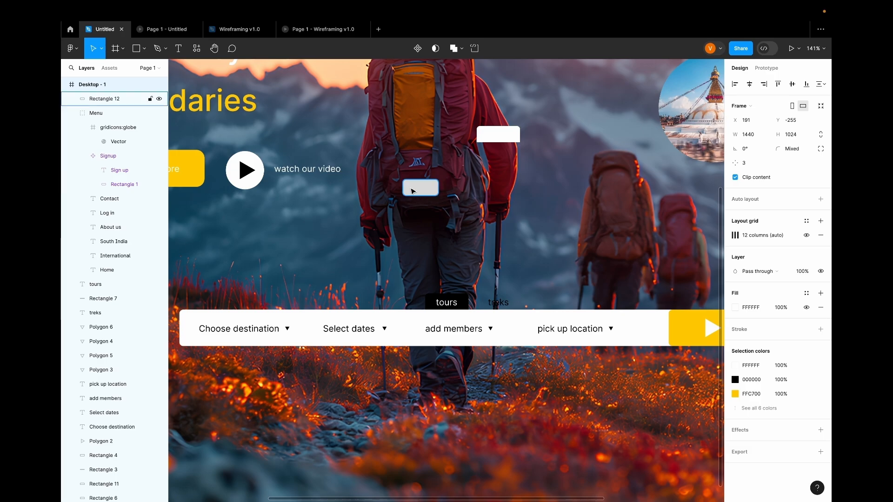
- Square off the two lower corners of the grey rectangle, Rectangle 12, by setting their individual corner radii to 0
{"action": "left_click", "coordinate": [492, 138]}
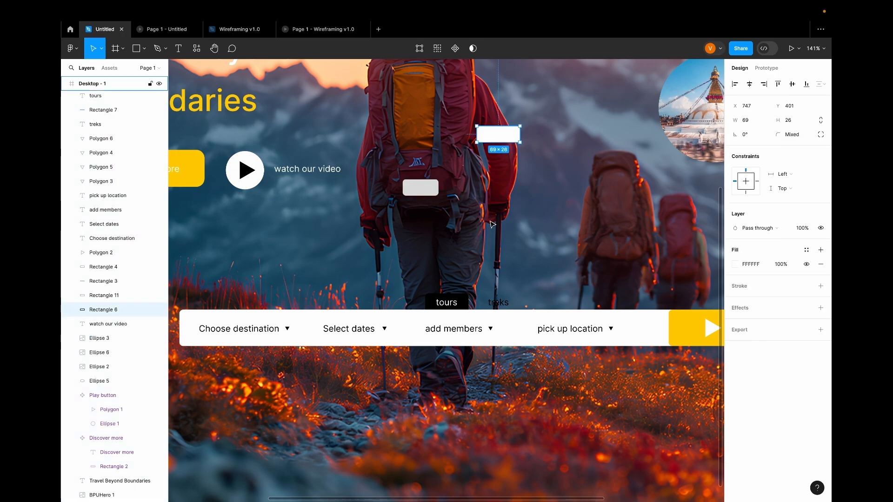
{"action": "key", "text": "Escape"}
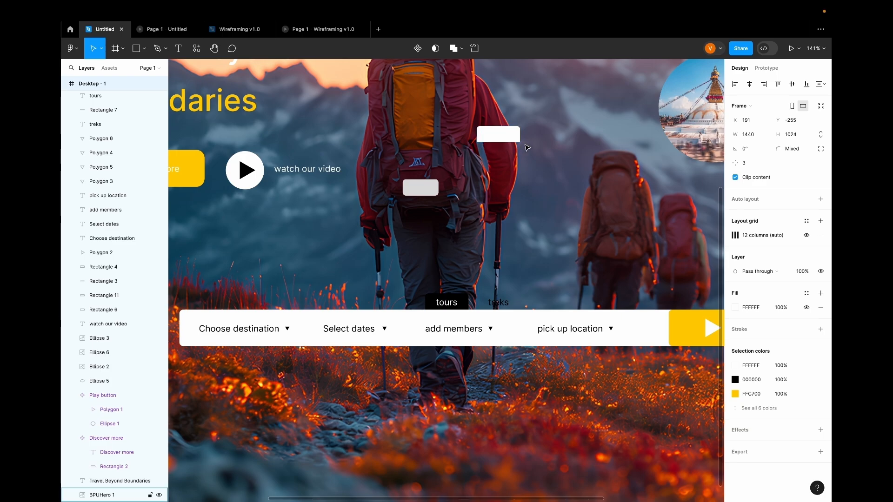
{"action": "left_click", "coordinate": [424, 187]}
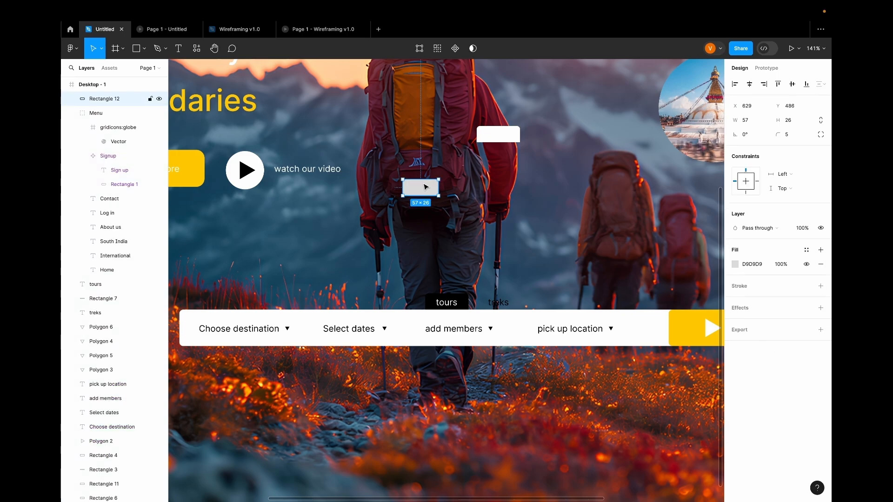
{"action": "left_click", "coordinate": [821, 135]}
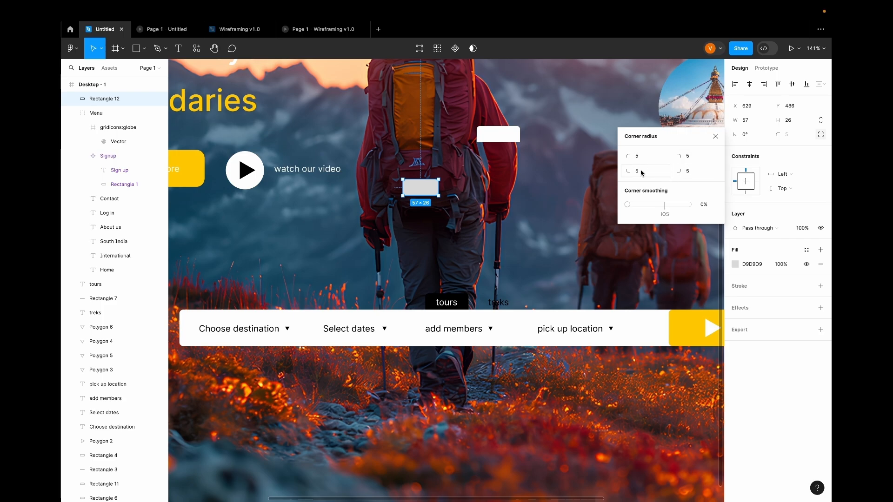
{"action": "left_click_drag", "start_coordinate": [631, 171], "coordinate": [553, 170]}
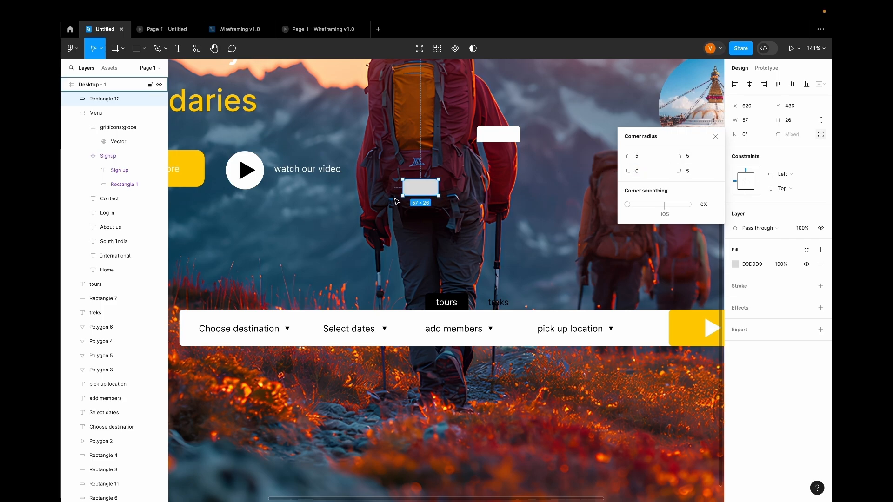
{"action": "key", "text": "Escape"}
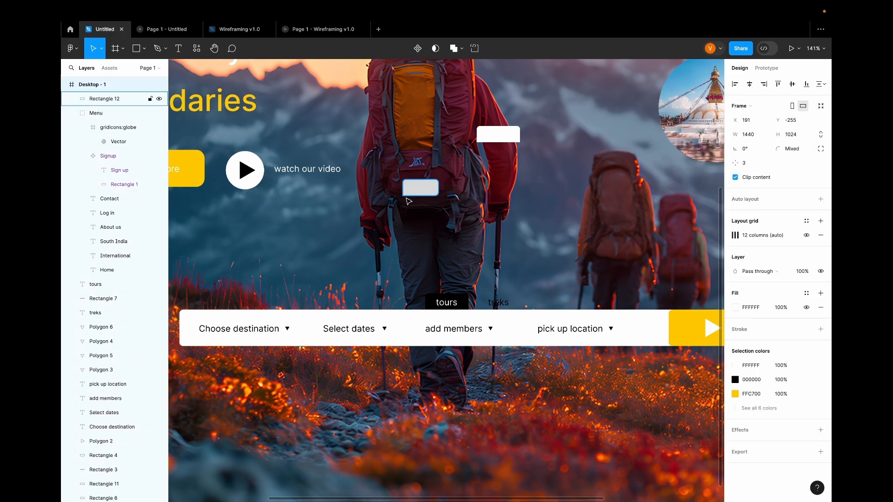
{"action": "left_click", "coordinate": [419, 189]}
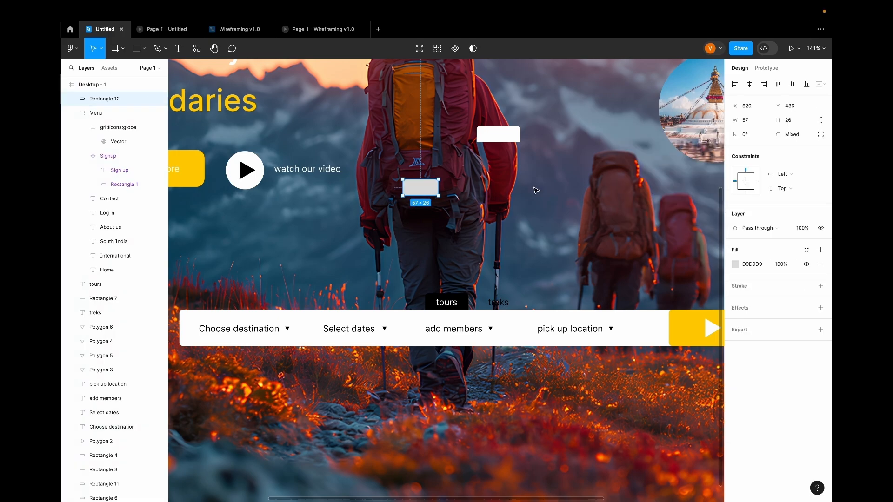
{"action": "left_click", "coordinate": [821, 135]}
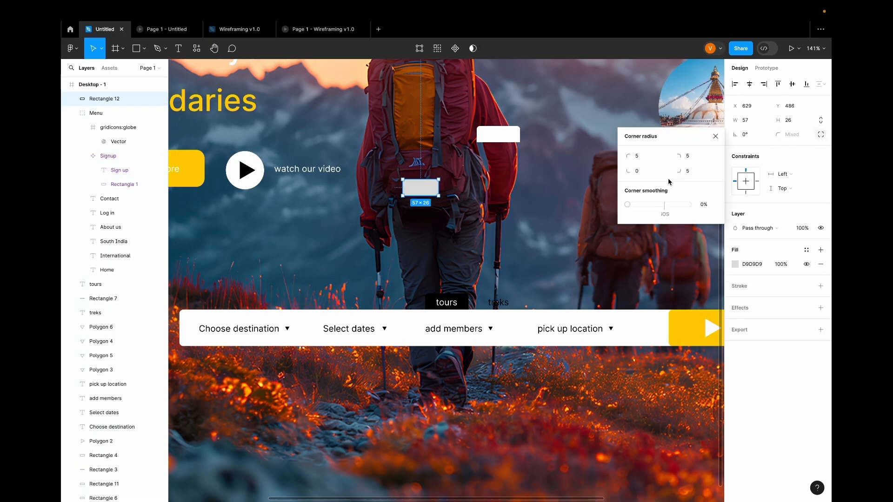
{"action": "left_click", "coordinate": [692, 175]}
{"action": "type", "text": "0"}
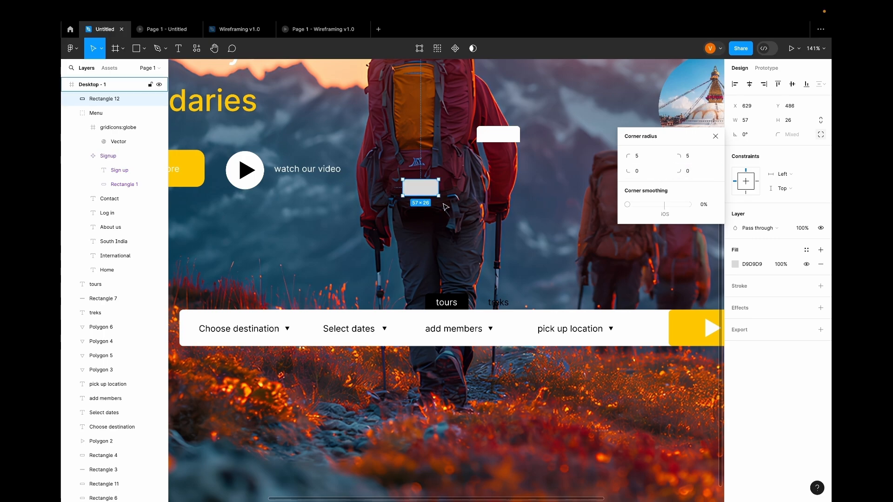
{"action": "left_click", "coordinate": [432, 203]}
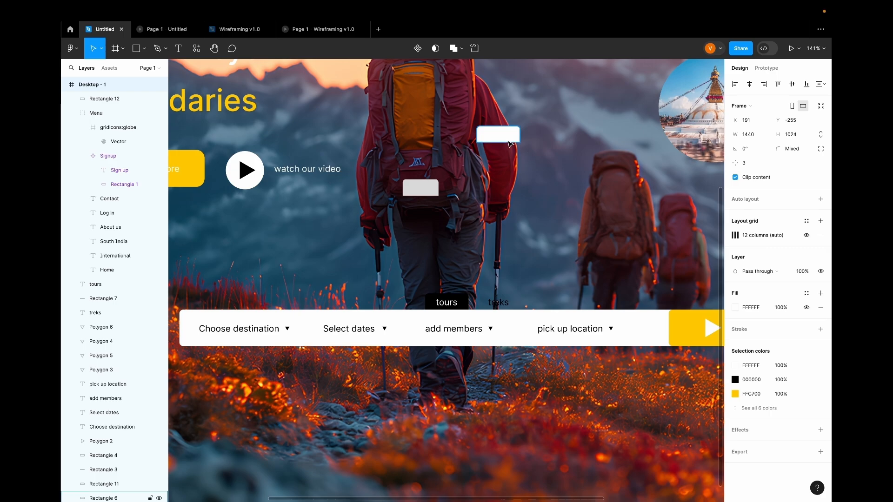
- Delete the grey Rectangle 12 and move the white tab background straight down to sit behind the treks label
{"action": "left_click", "coordinate": [426, 190]}
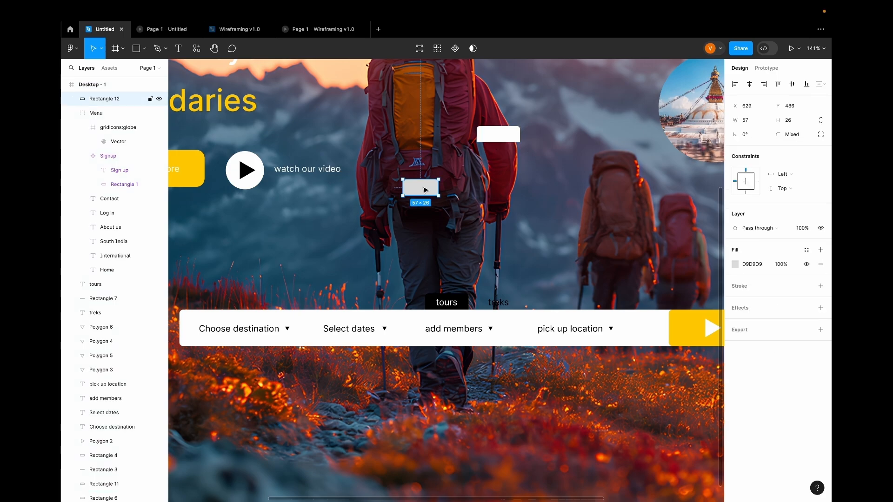
{"action": "key", "text": "Delete"}
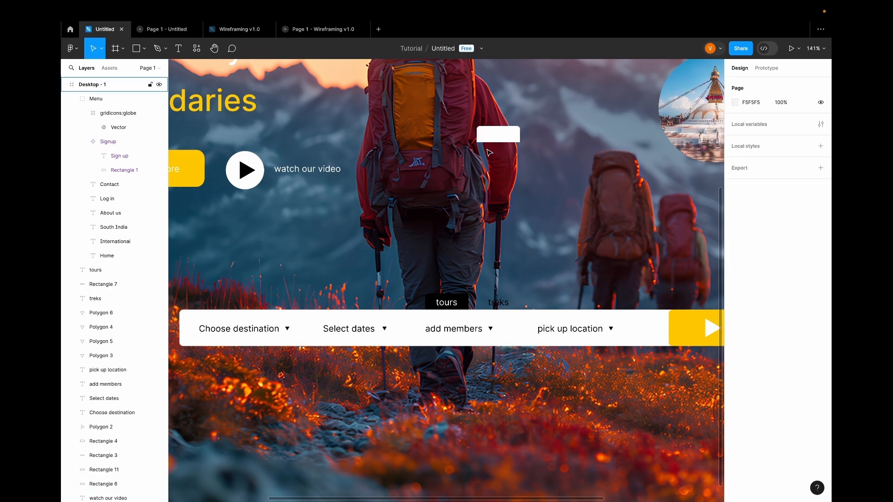
{"action": "left_click_drag", "start_coordinate": [494, 137], "coordinate": [497, 303]}
{"action": "left_click", "coordinate": [548, 283]}
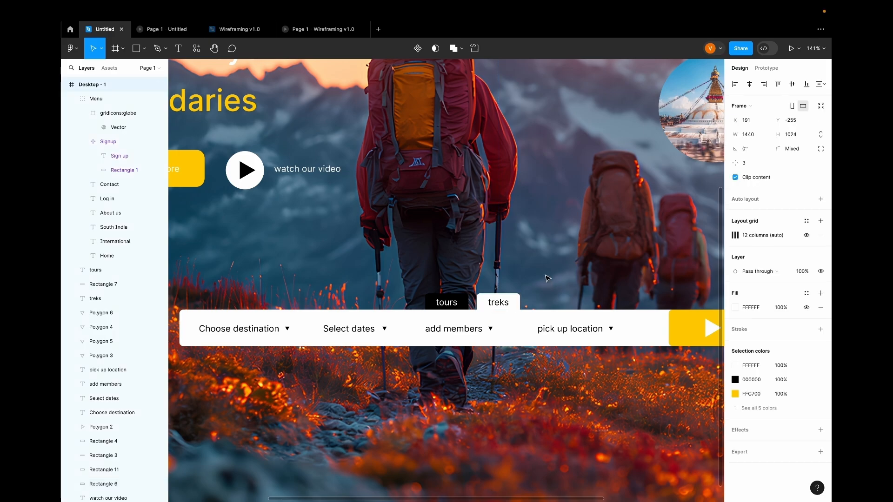
- Extend the Desktop - 1 frame downward to a height of about 2520, keeping its width at 1440
{"action": "scroll", "coordinate": [548, 278], "scroll_direction": "down", "scroll_amount": 5}
{"action": "scroll", "coordinate": [548, 278], "scroll_direction": "right", "scroll_amount": 3}
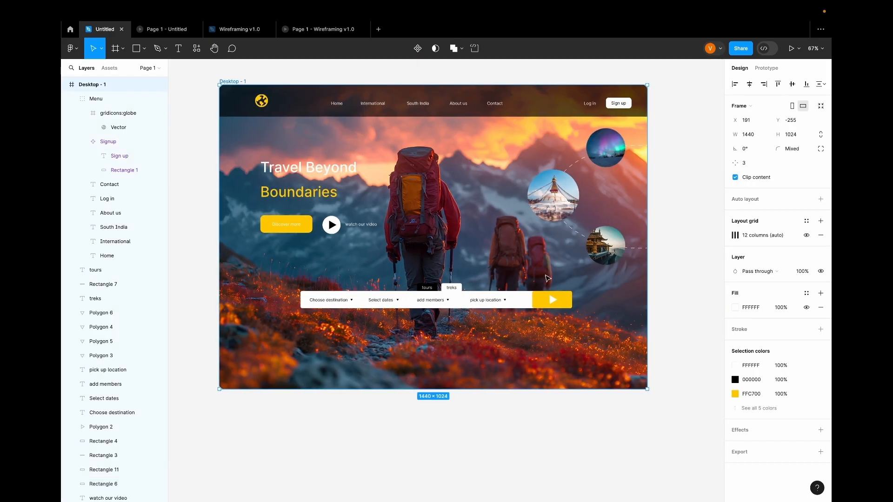
{"action": "left_click_drag", "start_coordinate": [460, 389], "coordinate": [462, 476]}
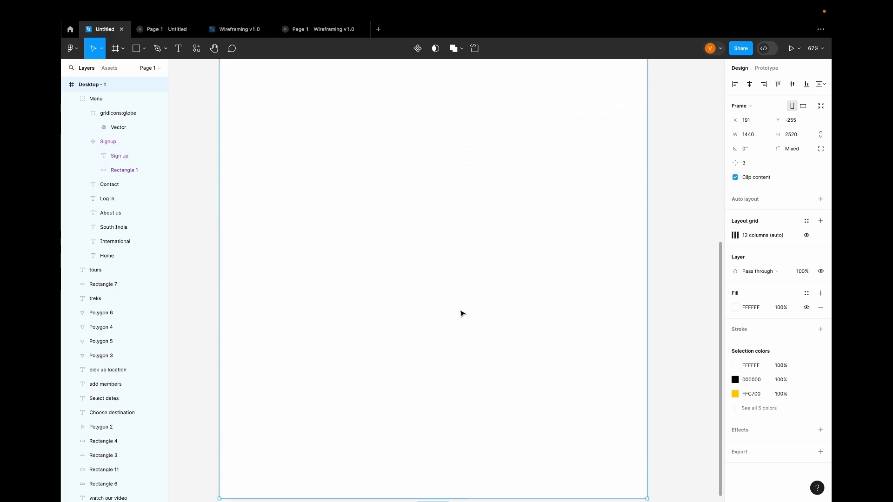
- Draw a full-width rectangle about 1440 × 1043 directly below the hero image
{"action": "scroll", "coordinate": [461, 313], "scroll_direction": "up", "scroll_amount": 8}
{"action": "scroll", "coordinate": [462, 314], "scroll_direction": "down", "scroll_amount": 1}
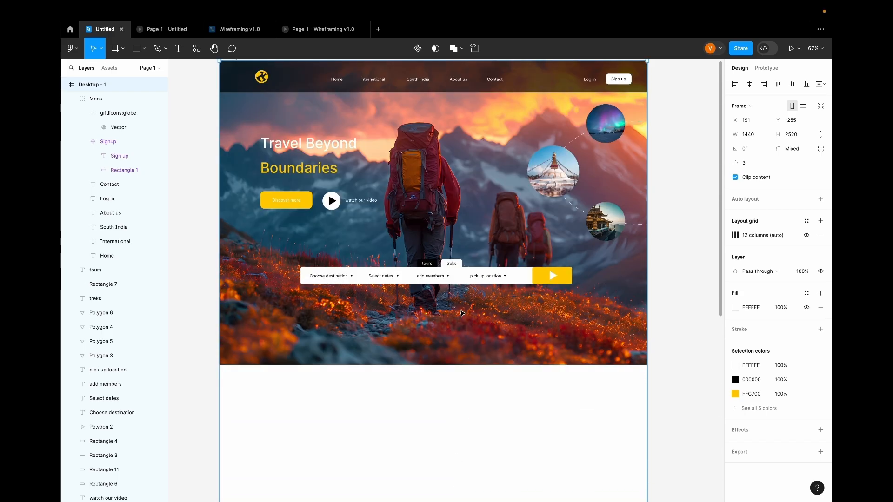
{"action": "mouse_move", "coordinate": [197, 9]}
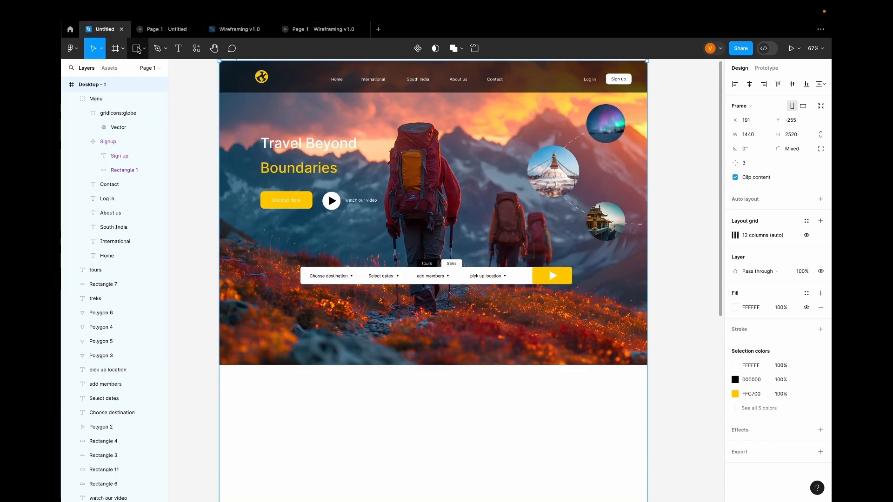
{"action": "key", "text": "r"}
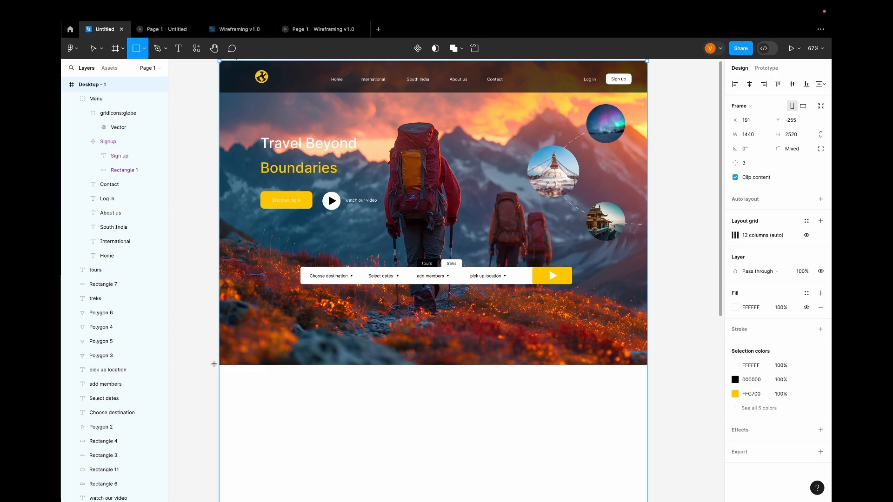
{"action": "left_click_drag", "start_coordinate": [219, 366], "coordinate": [649, 496]}
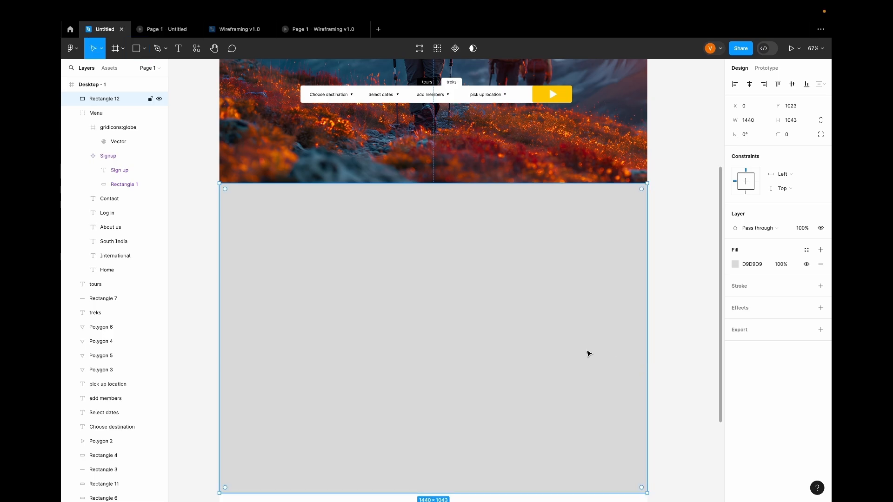
- Fill the new full-width rectangle below the hero with black, 000000
{"action": "scroll", "coordinate": [588, 353], "scroll_direction": "up", "scroll_amount": 5}
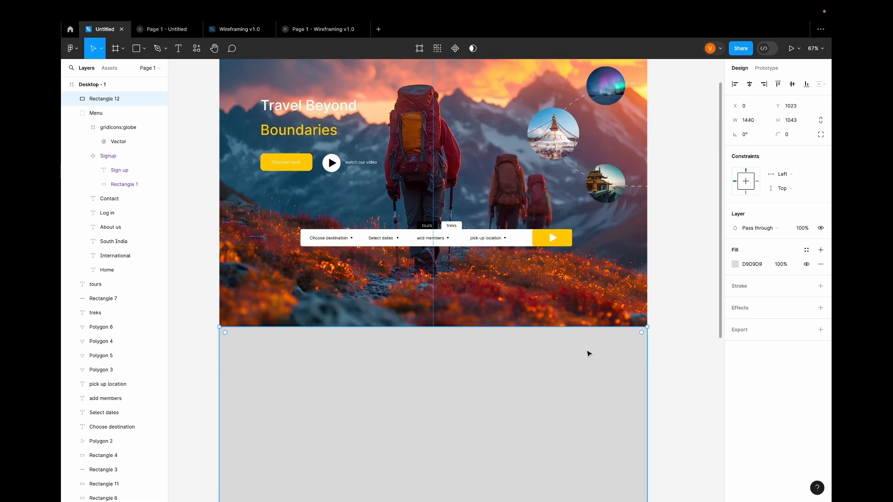
{"action": "left_click", "coordinate": [736, 265]}
{"action": "left_click_drag", "start_coordinate": [618, 288], "coordinate": [602, 403]}
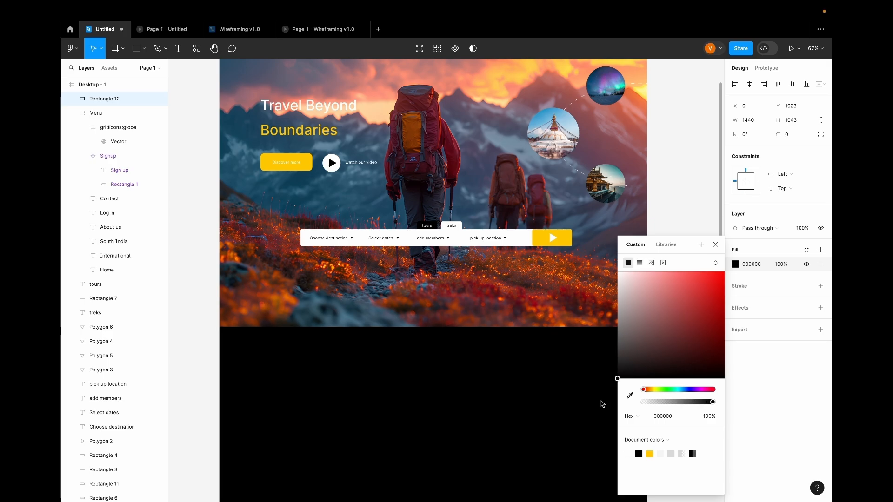
{"action": "left_click", "coordinate": [716, 245]}
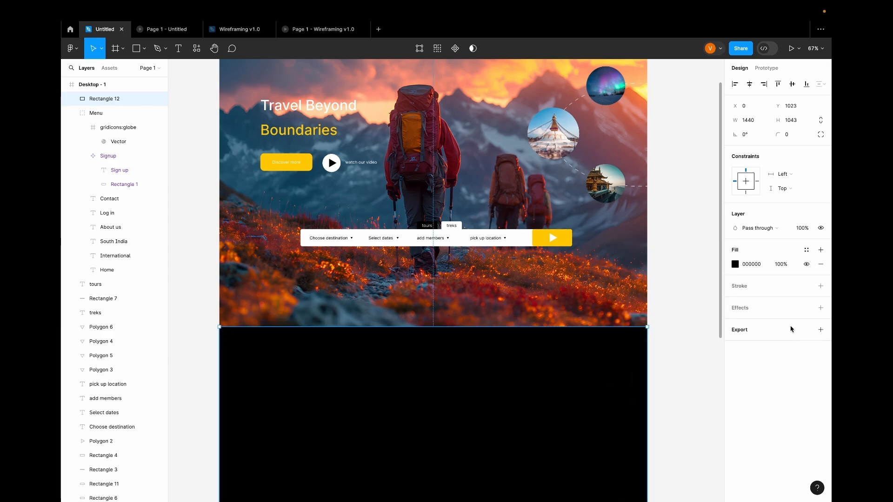
- Add a drop shadow to the black rectangle with spread 156 and blur 64.6
{"action": "left_click", "coordinate": [822, 309]}
{"action": "left_click", "coordinate": [735, 322]}
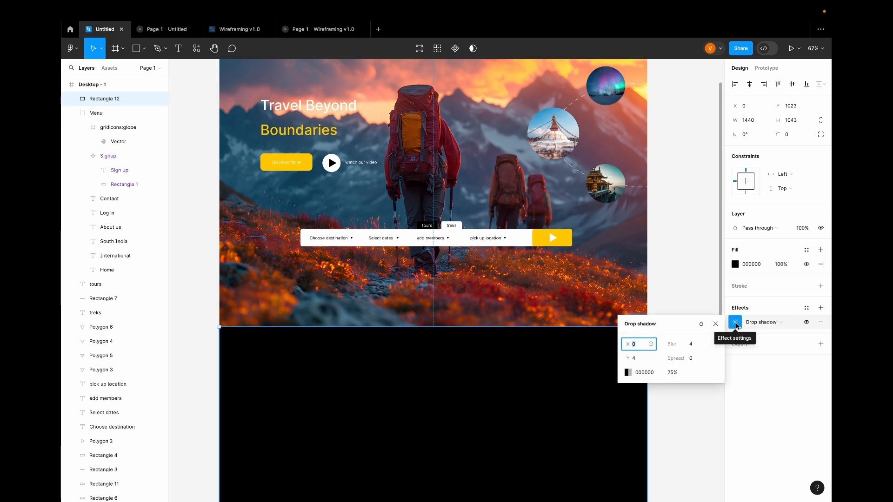
{"action": "left_click_drag", "start_coordinate": [685, 358], "coordinate": [822, 363]}
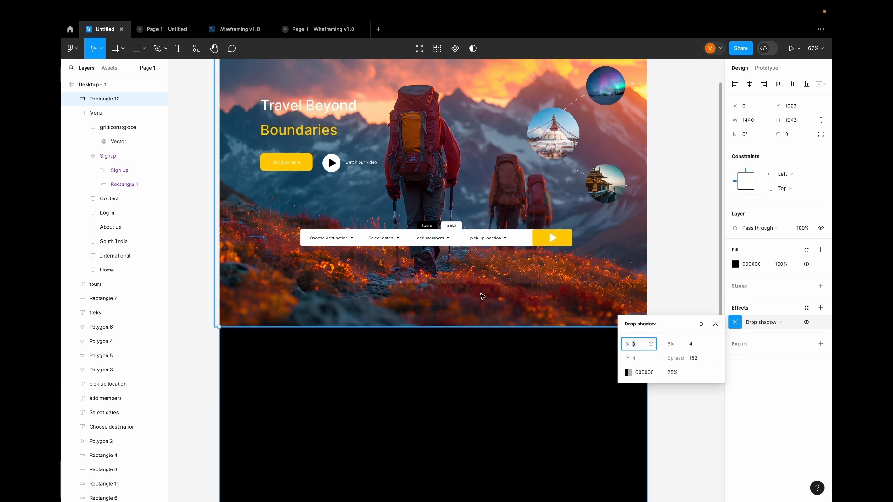
{"action": "mouse_move", "coordinate": [684, 355]}
{"action": "left_mouse_down"}
{"action": "mouse_move", "coordinate": [716, 361]}
{"action": "mouse_move", "coordinate": [638, 371]}
{"action": "mouse_move", "coordinate": [698, 359]}
{"action": "left_mouse_up"}
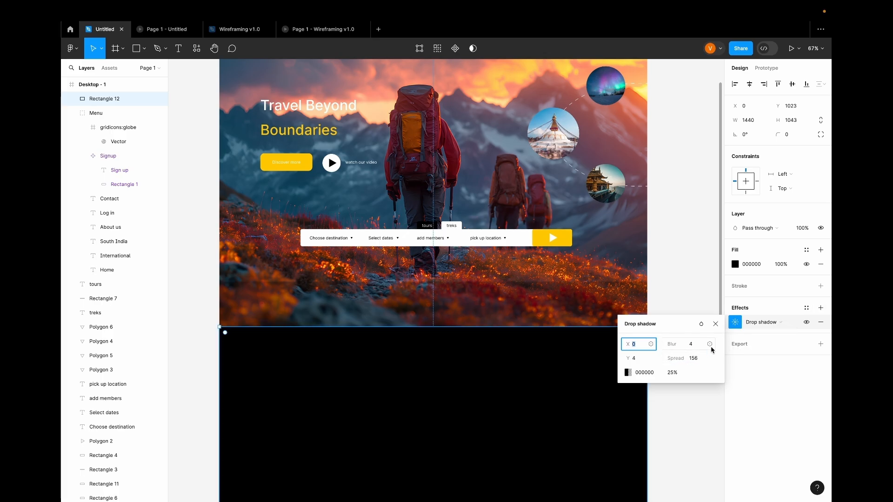
{"action": "mouse_move", "coordinate": [685, 344]}
{"action": "left_mouse_down"}
{"action": "mouse_move", "coordinate": [752, 339]}
{"action": "mouse_move", "coordinate": [90, 339]}
{"action": "mouse_move", "coordinate": [328, 312]}
{"action": "mouse_move", "coordinate": [452, 314]}
{"action": "mouse_move", "coordinate": [676, 345]}
{"action": "left_mouse_up"}
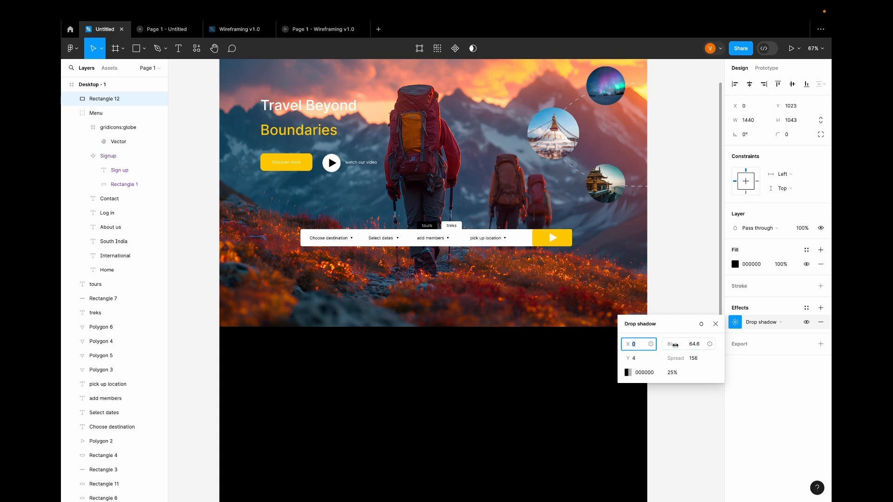
{"action": "left_click", "coordinate": [716, 323]}
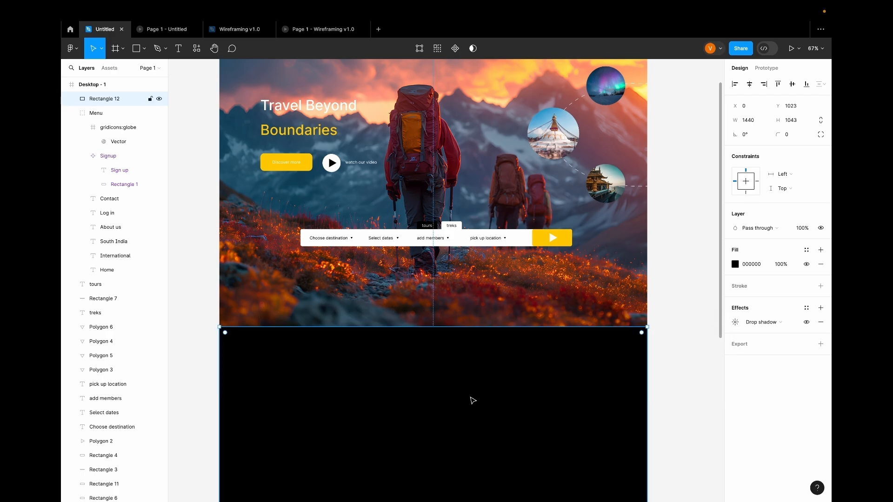
- Compare the hero's lower edge with and without the black rectangle's drop shadow by toggling the effect's visibility
{"action": "scroll", "coordinate": [472, 396], "scroll_direction": "up", "scroll_amount": 2}
{"action": "scroll", "coordinate": [472, 397], "scroll_direction": "up", "scroll_amount": 3}
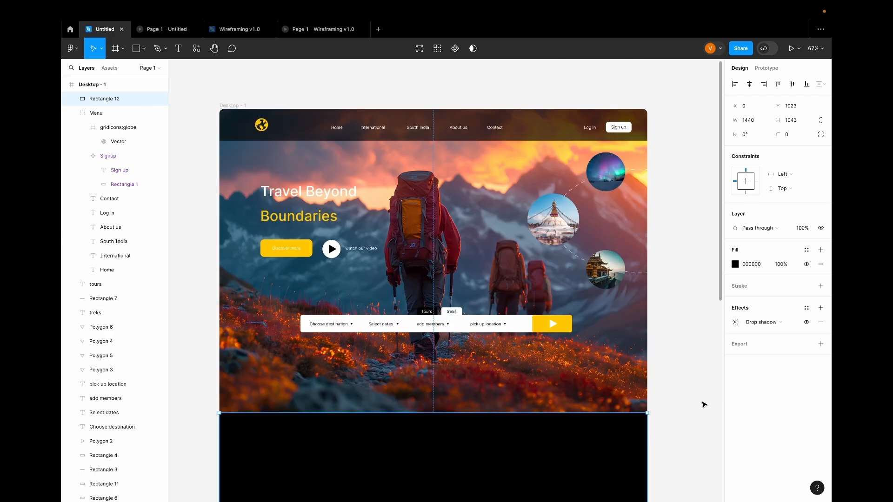
{"action": "scroll", "coordinate": [564, 381], "scroll_direction": "down", "scroll_amount": 3}
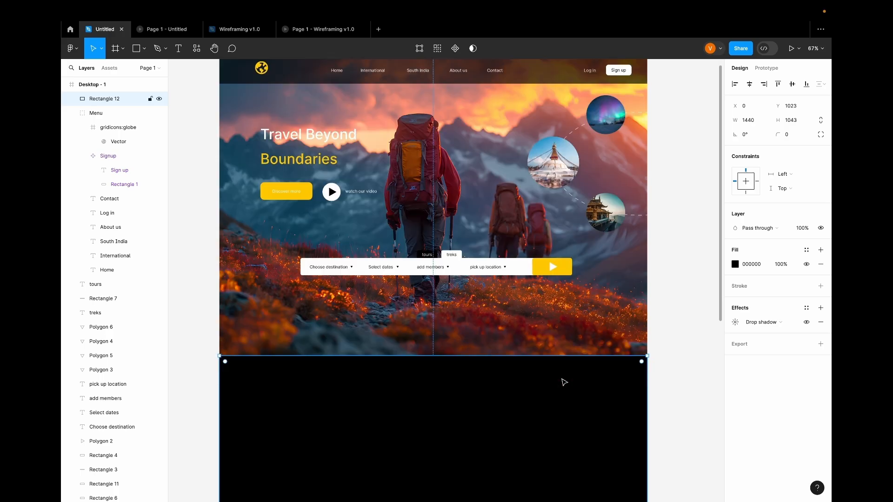
{"action": "left_click", "coordinate": [808, 323]}
{"action": "left_click", "coordinate": [807, 323]}
{"action": "left_click", "coordinate": [807, 324]}
{"action": "left_click", "coordinate": [807, 323]}
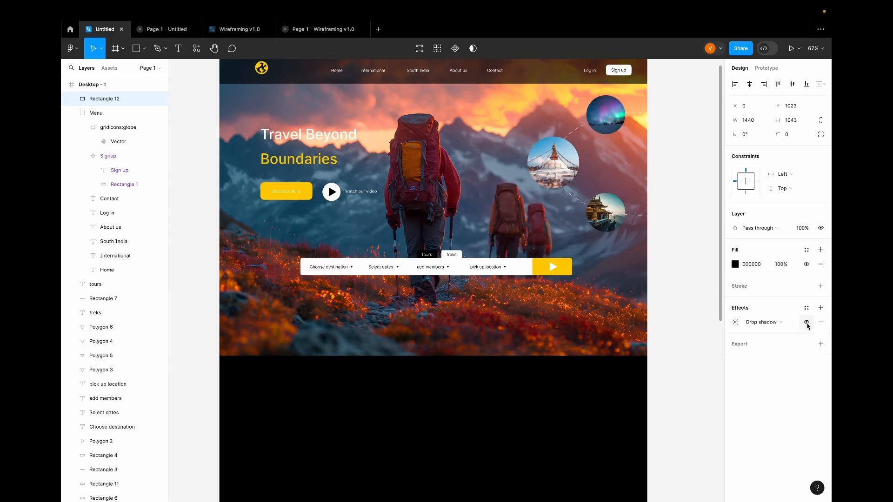
{"action": "left_click", "coordinate": [807, 324]}
{"action": "left_click", "coordinate": [808, 324]}
- Draw a card rectangle about 215 × 413 overlapping the hero's lower edge near X 89, Y 946, and set its width to 300
{"action": "scroll", "coordinate": [495, 401], "scroll_direction": "down", "scroll_amount": 2}
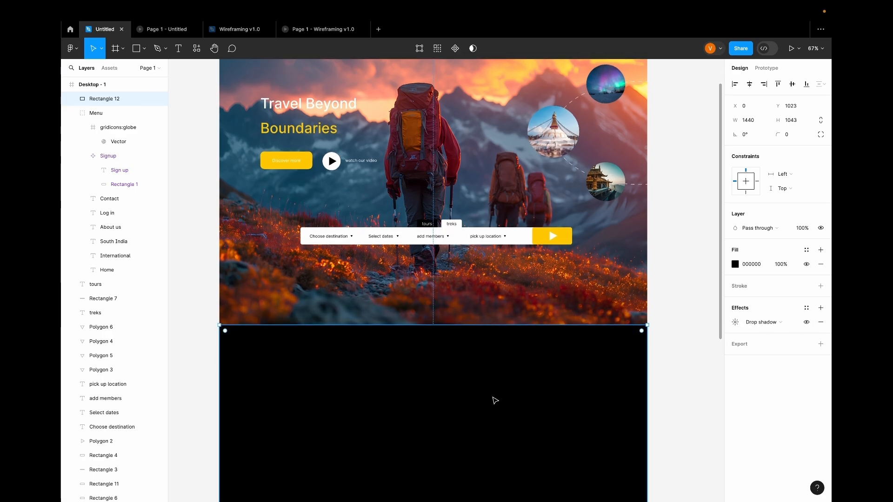
{"action": "left_click", "coordinate": [137, 55]}
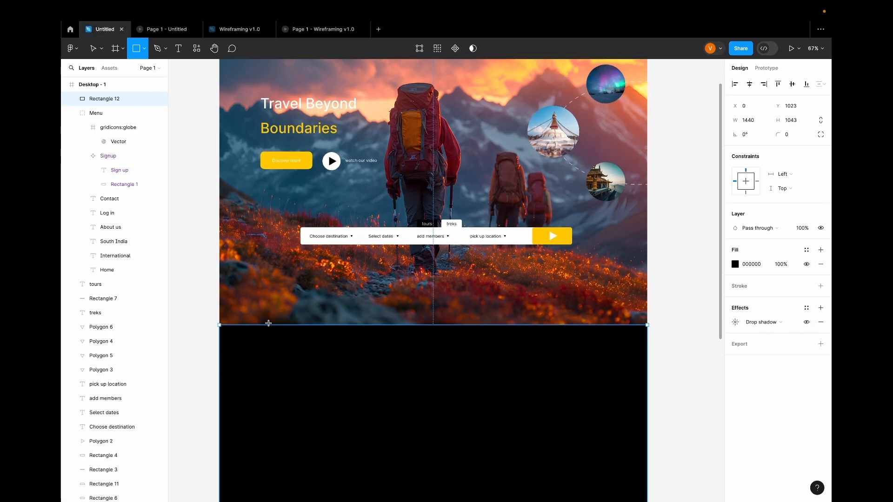
{"action": "left_click_drag", "start_coordinate": [251, 301], "coordinate": [297, 344]}
{"action": "left_click_drag", "start_coordinate": [211, 196], "coordinate": [286, 340]}
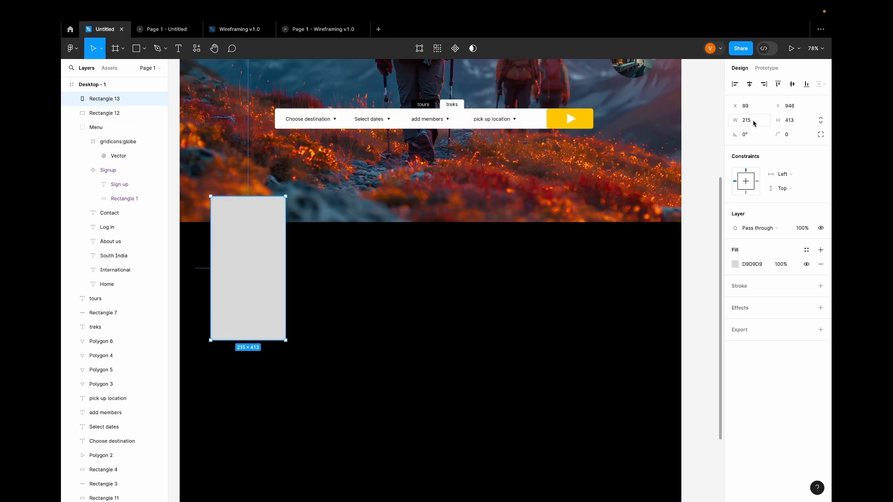
{"action": "left_click", "coordinate": [754, 123]}
{"action": "type", "text": "2"}
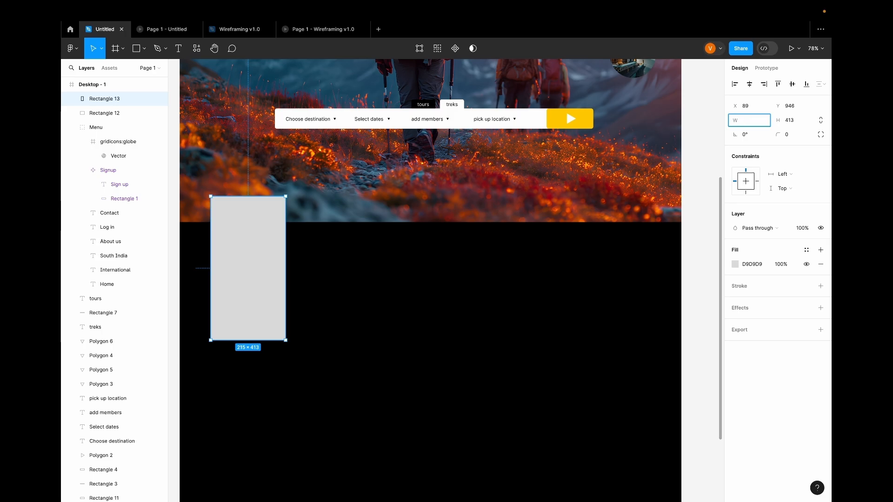
{"action": "type", "text": "00"}
{"action": "key", "text": "Return"}
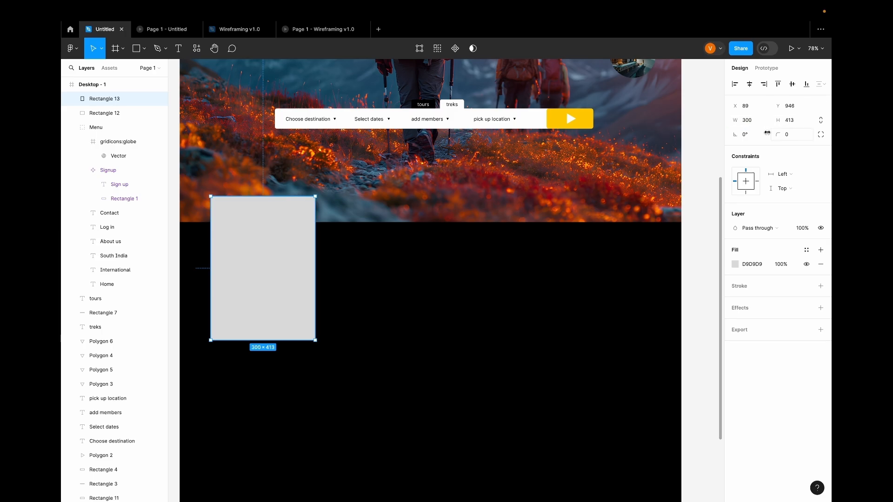
- Set the card rectangle's height to 600 and duplicate it into a row of three cards spaced 28 apart
{"action": "left_click", "coordinate": [793, 122]}
{"action": "key", "text": "BackSpace"}
{"action": "key", "text": "Return"}
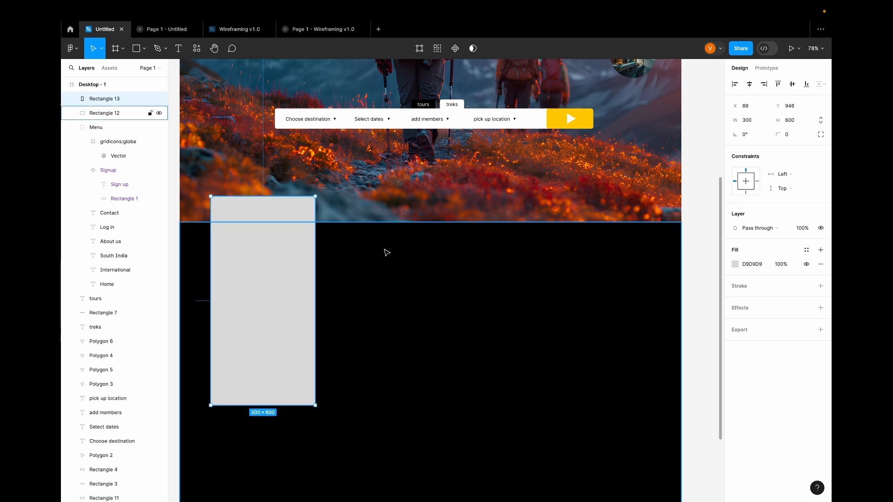
{"action": "left_click_drag", "start_coordinate": [252, 278], "coordinate": [481, 275]}
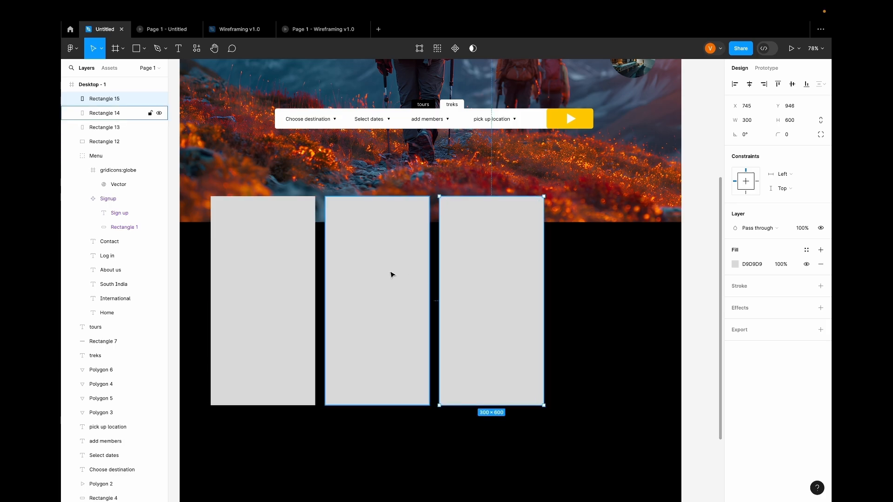
- Show the layout grid and move the three cards together so the row starts at the first column, X 45, Y 943
{"action": "key", "text": "ctrl+shift+4"}
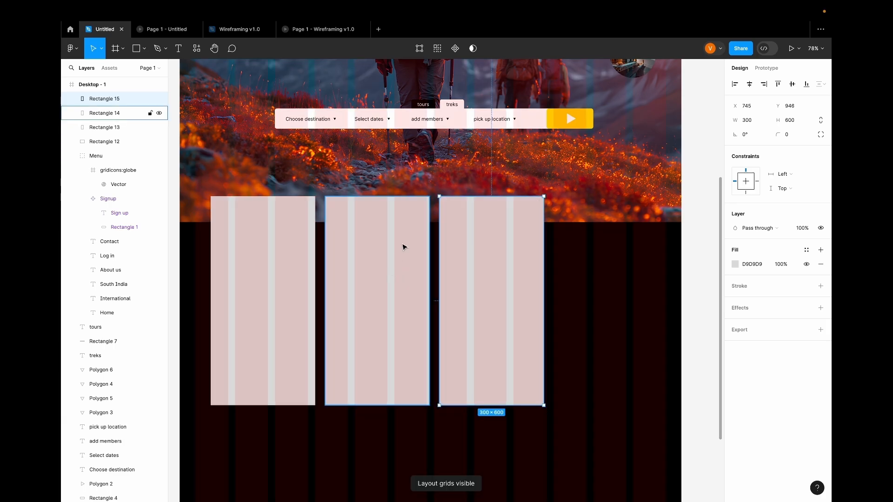
{"action": "left_click", "coordinate": [274, 237]}
{"action": "left_click", "coordinate": [389, 246], "text": "shift"}
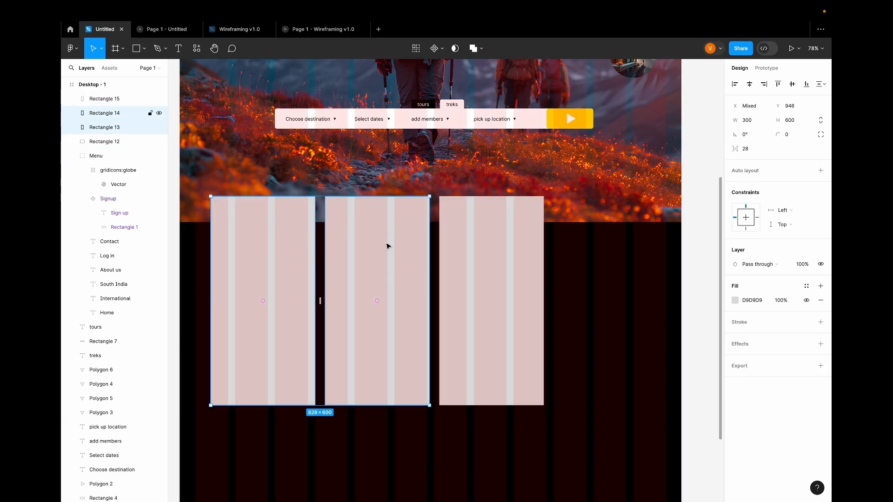
{"action": "left_click", "coordinate": [471, 259], "text": "shift"}
{"action": "left_click_drag", "start_coordinate": [470, 260], "coordinate": [457, 259]}
{"action": "scroll", "coordinate": [354, 372], "scroll_direction": "up", "scroll_amount": 4}
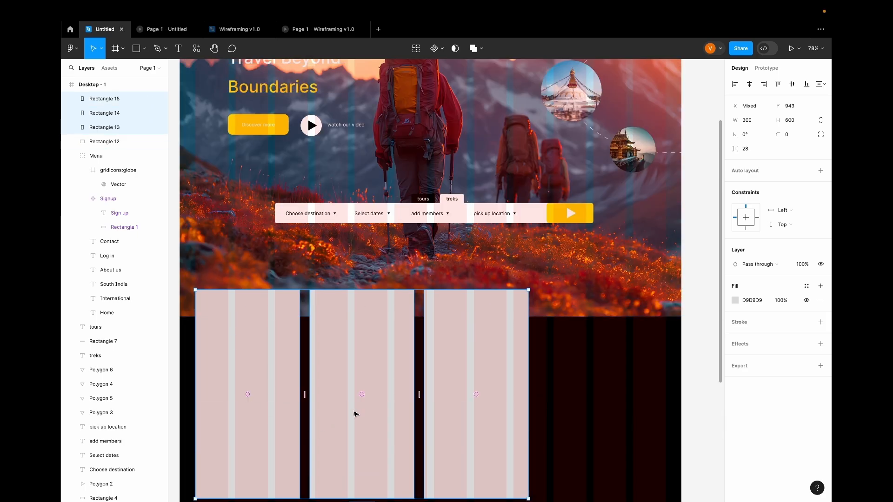
{"action": "scroll", "coordinate": [392, 369], "scroll_direction": "down", "scroll_amount": 4}
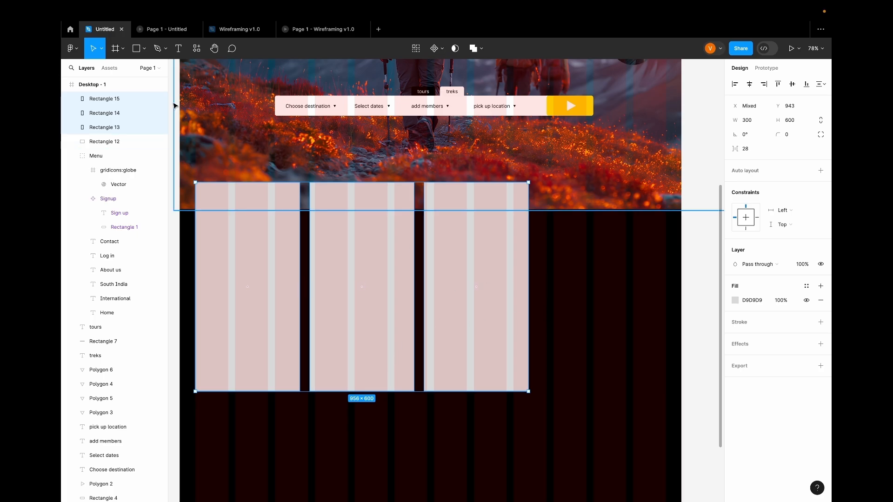
- Add the heading "International" beside the third card at font size 48, placed at about X 1073, Y 989
{"action": "left_click", "coordinate": [180, 50]}
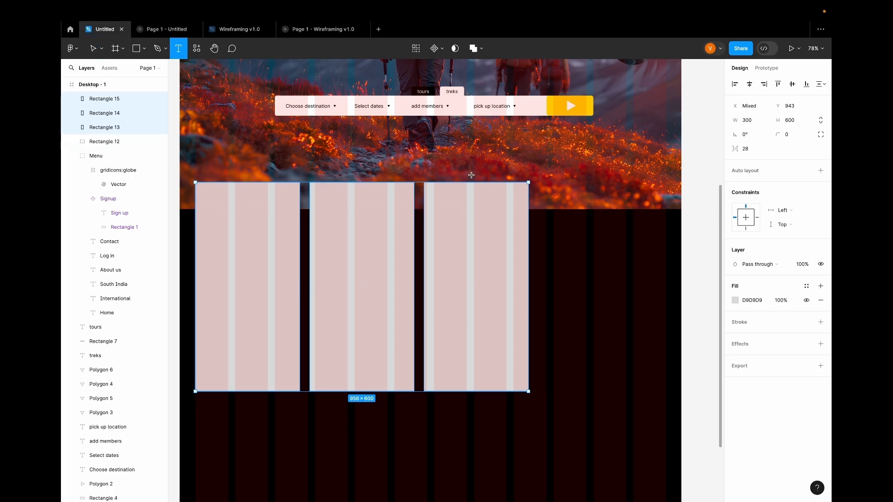
{"action": "left_click", "coordinate": [552, 208]}
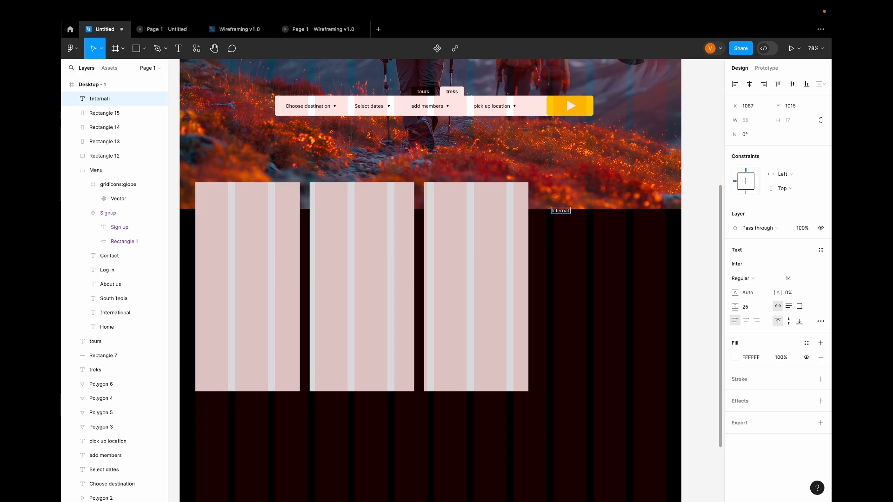
{"action": "key", "text": "Escape"}
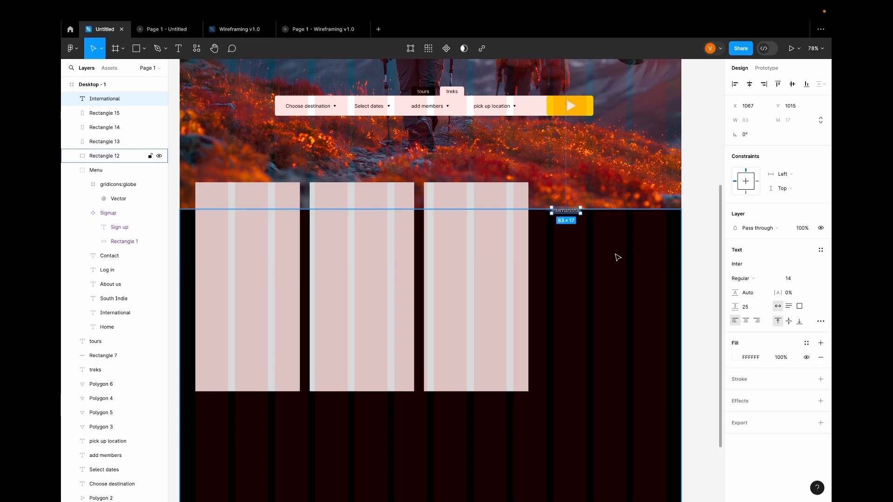
{"action": "left_click", "coordinate": [821, 284]}
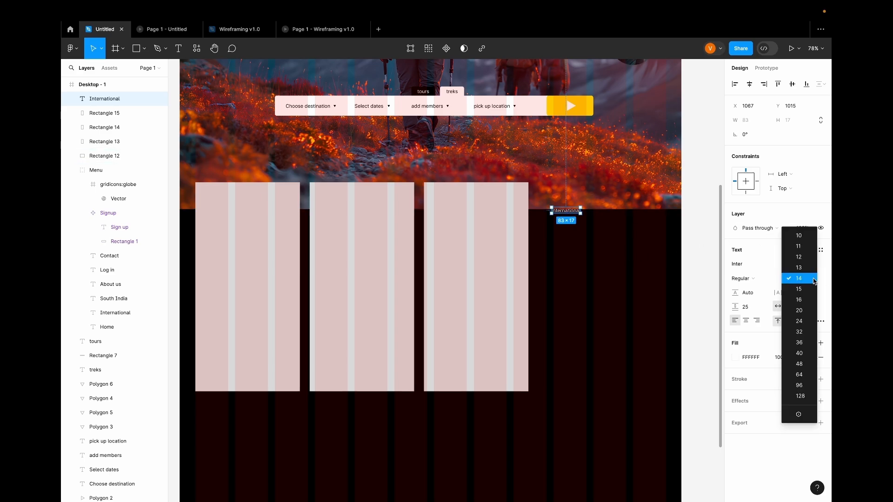
{"action": "left_click", "coordinate": [806, 366]}
{"action": "left_click_drag", "start_coordinate": [579, 222], "coordinate": [582, 212]}
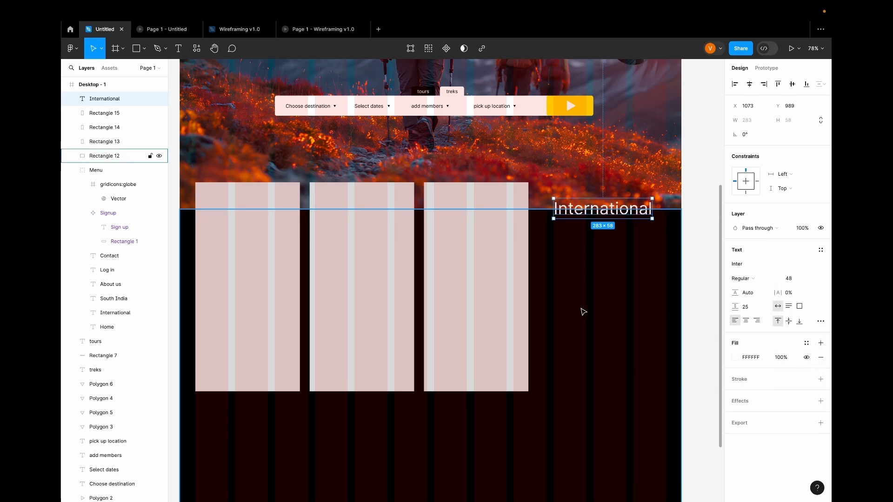
- Round the corners of all three cards to a radius of 12
{"action": "left_click", "coordinate": [438, 307]}
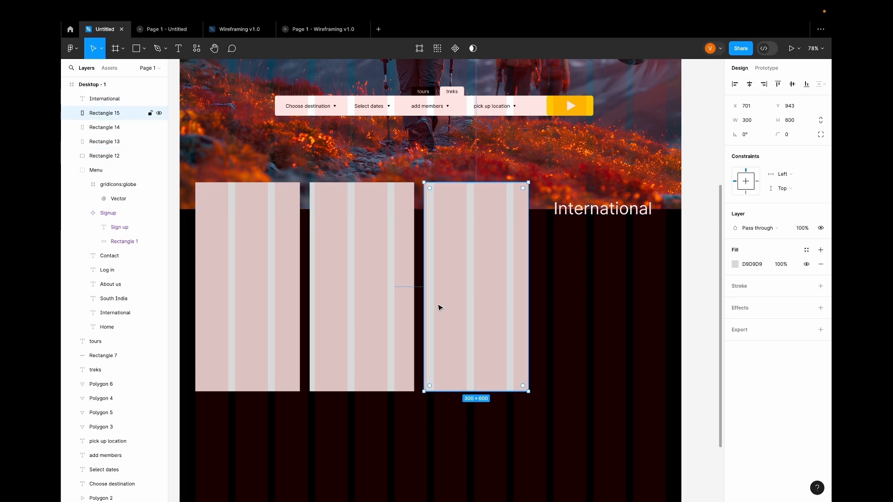
{"action": "left_click", "coordinate": [374, 301], "text": "shift"}
{"action": "left_click", "coordinate": [249, 275], "text": "shift"}
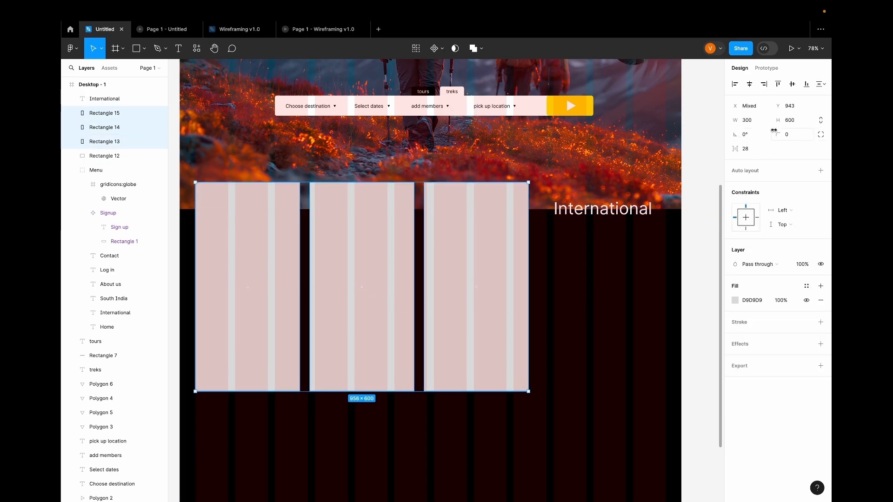
{"action": "left_click_drag", "start_coordinate": [783, 134], "coordinate": [804, 136]}
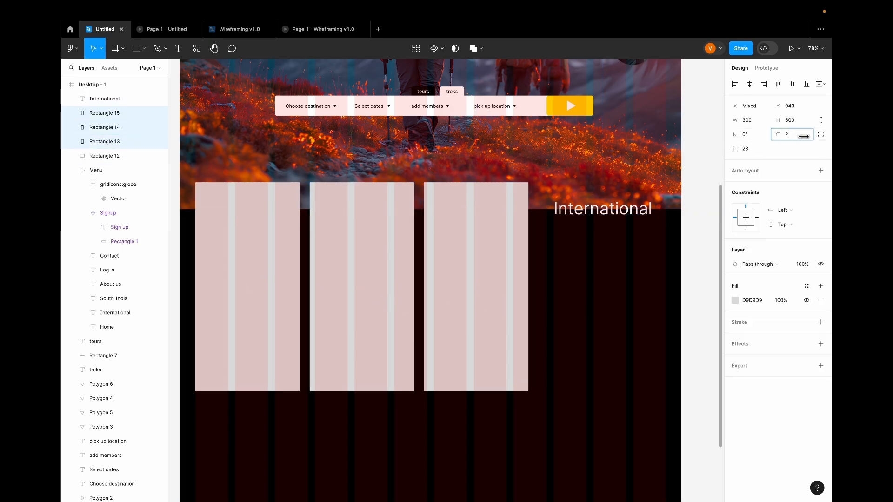
{"action": "left_click_drag", "start_coordinate": [102, 143], "coordinate": [119, 142]}
{"action": "scroll", "coordinate": [567, 340], "scroll_direction": "down", "scroll_amount": 3}
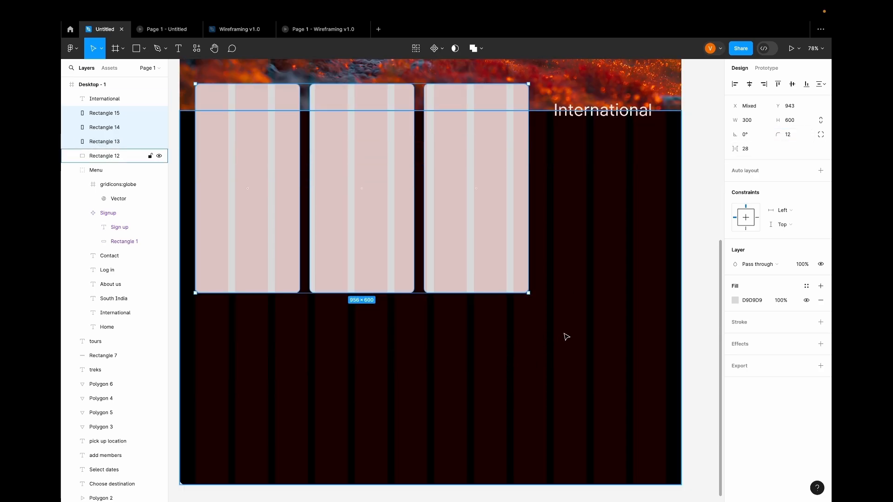
{"action": "left_click", "coordinate": [571, 322]}
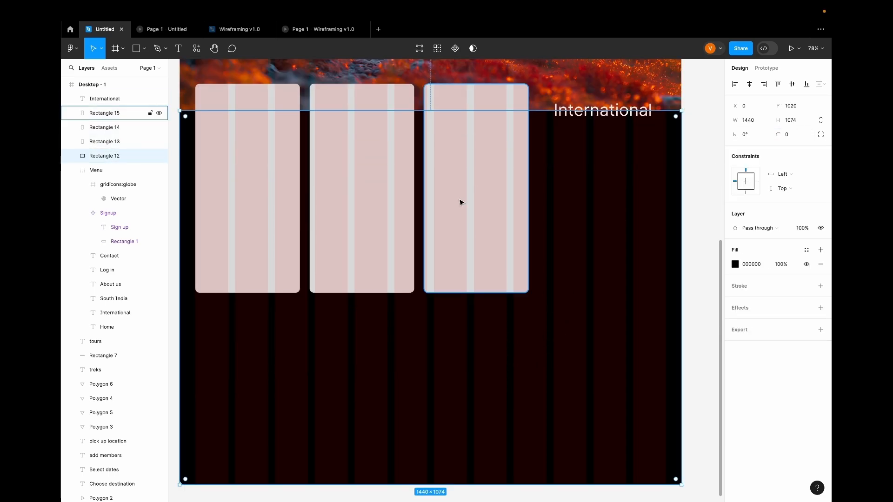
{"action": "left_click", "coordinate": [259, 209]}
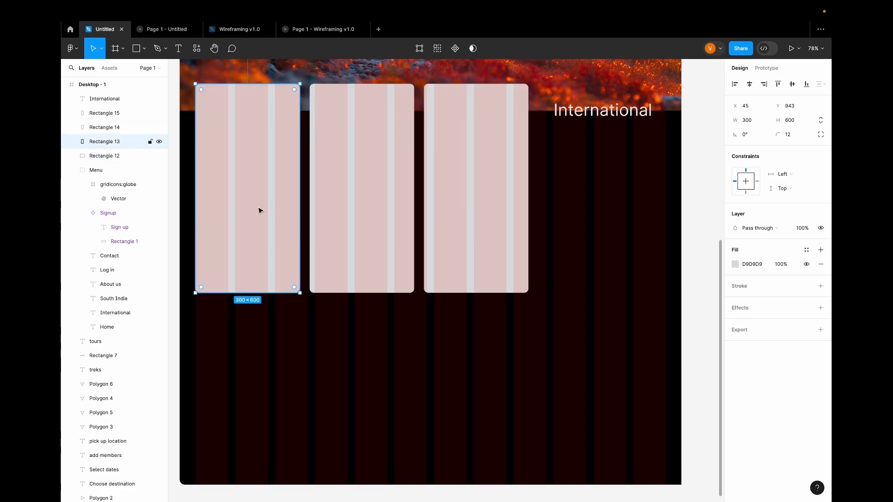
{"action": "left_click", "coordinate": [372, 188]}
{"action": "left_click", "coordinate": [502, 189]}
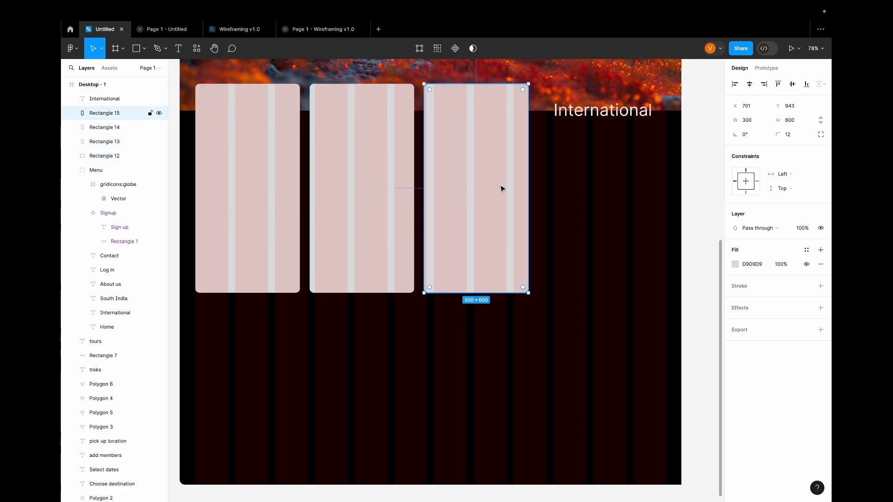
- Fill the first card with the photo of a mosque under a pink sky from an Unsplash plugin search for Turkey
{"action": "left_click", "coordinate": [255, 186]}
{"action": "scroll", "coordinate": [255, 181], "scroll_direction": "up", "scroll_amount": 2}
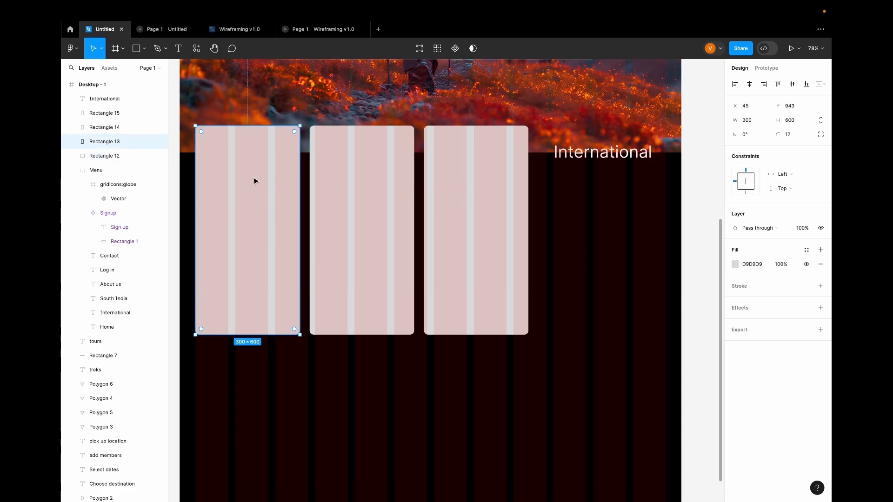
{"action": "left_click", "coordinate": [197, 49]}
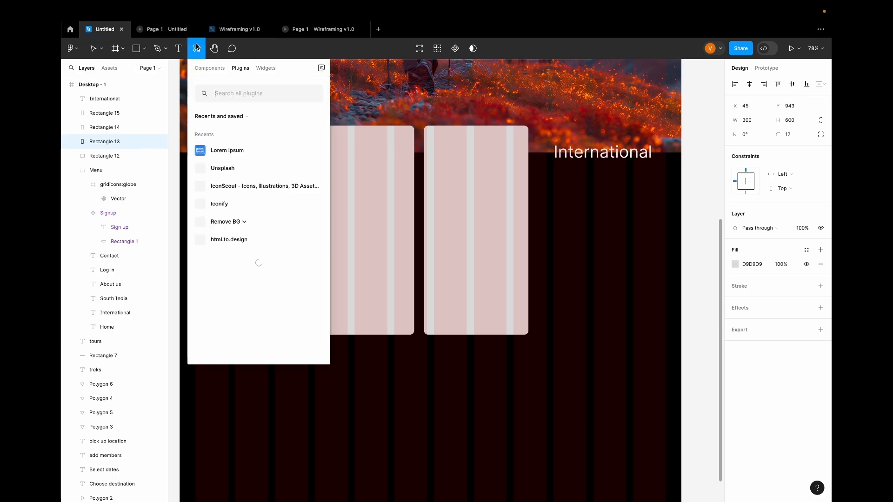
{"action": "left_click", "coordinate": [253, 172]}
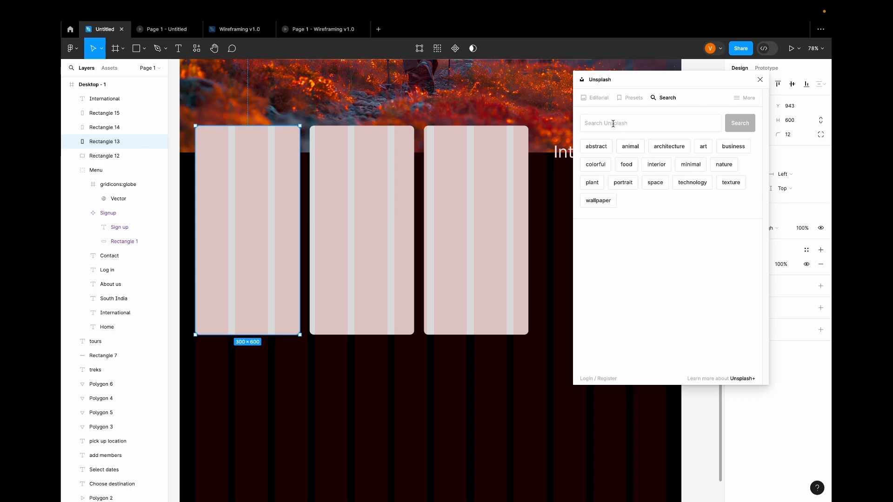
{"action": "left_click", "coordinate": [613, 124]}
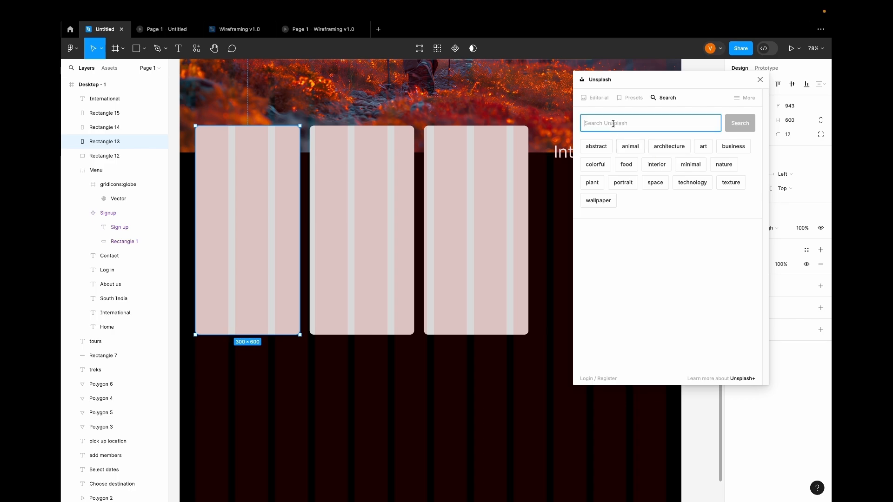
{"action": "type", "text": "Turkey"}
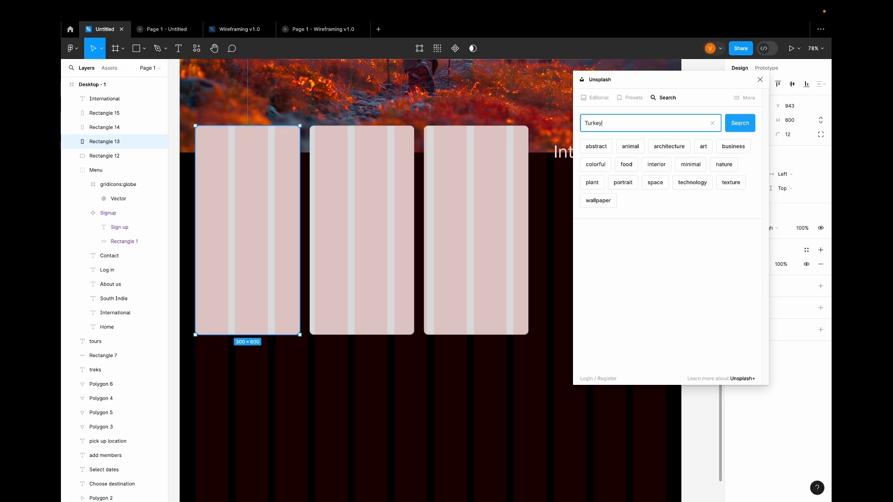
{"action": "key", "text": "Return"}
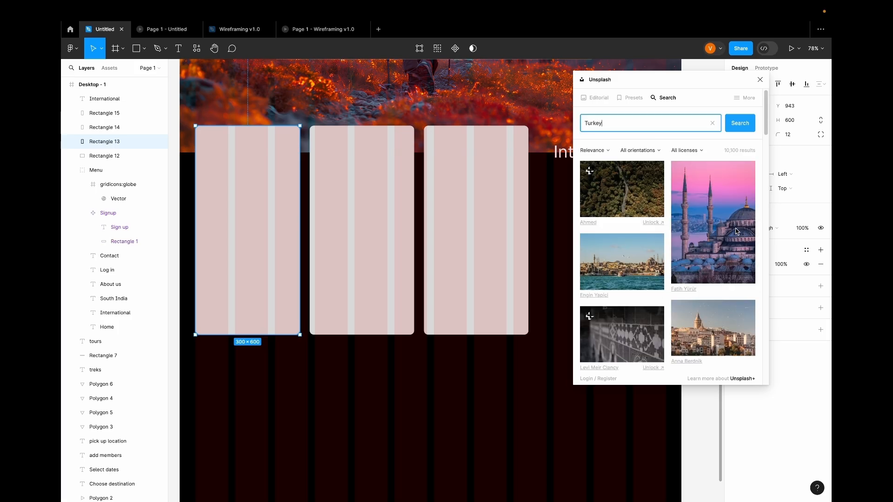
{"action": "left_click", "coordinate": [707, 246]}
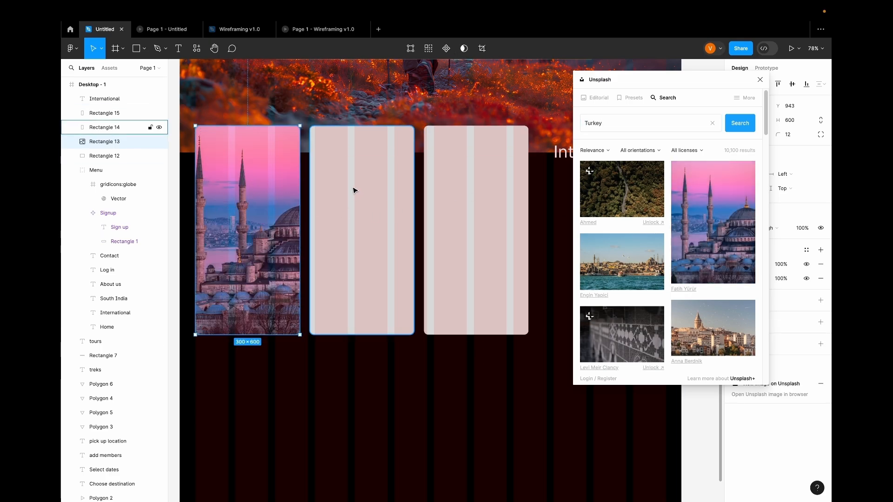
- Fill the middle card with the photo of a temple gate mirrored in water from an Unsplash search for Bali
{"action": "left_click", "coordinate": [328, 141]}
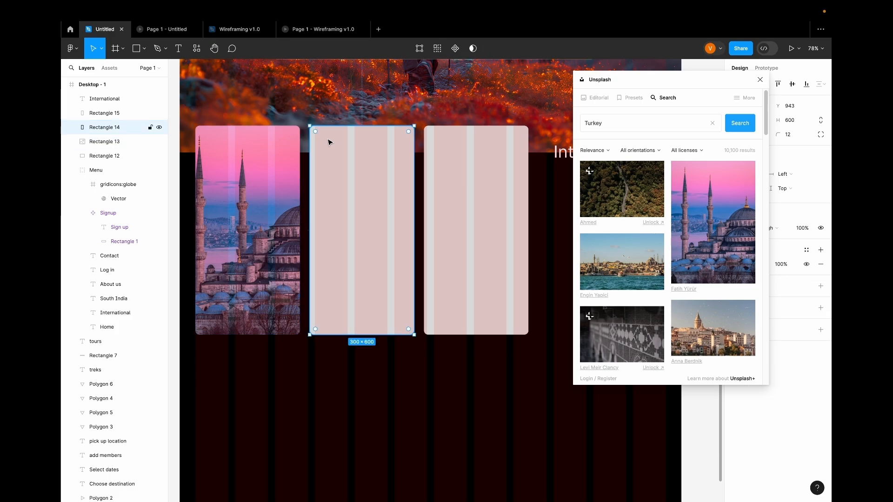
{"action": "left_click", "coordinate": [714, 124]}
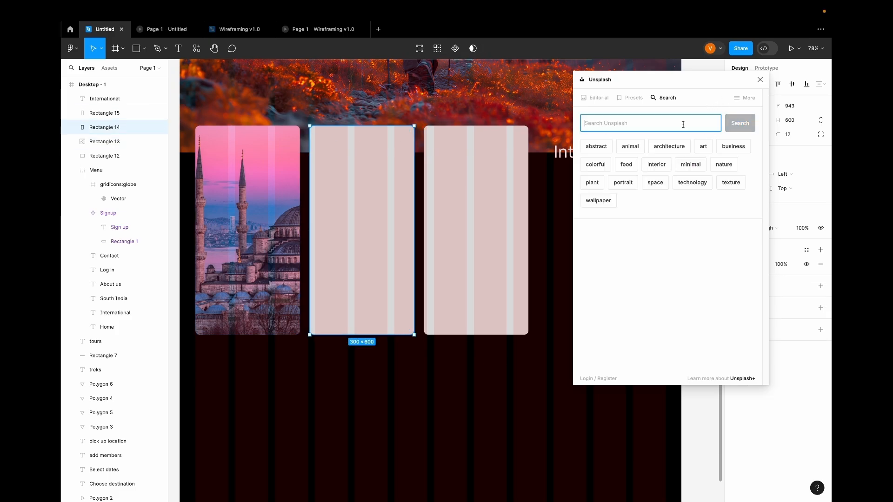
{"action": "type", "text": "Bali"}
{"action": "key", "text": "Return"}
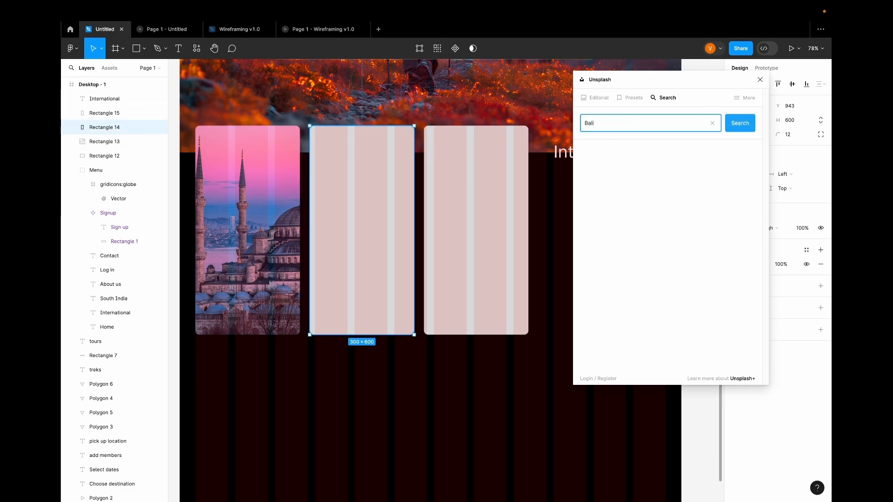
{"action": "scroll", "coordinate": [699, 276], "scroll_direction": "down", "scroll_amount": 10}
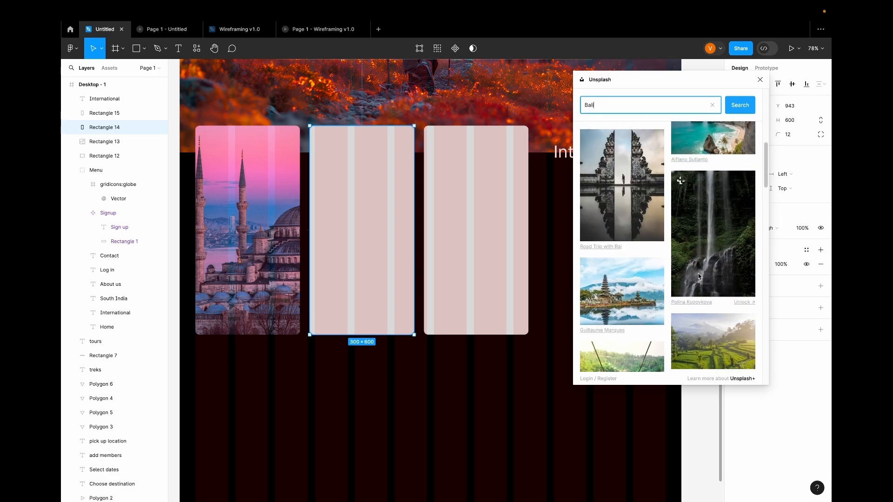
{"action": "left_click", "coordinate": [608, 230]}
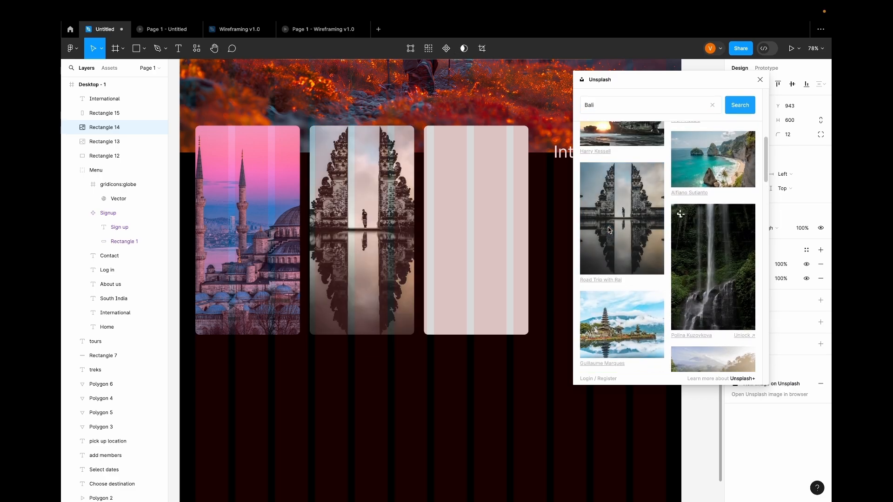
- Fill the third card with the photo of a blue tuk-tuk before a golden temple from an Unsplash search for Thailand
{"action": "left_click", "coordinate": [450, 232]}
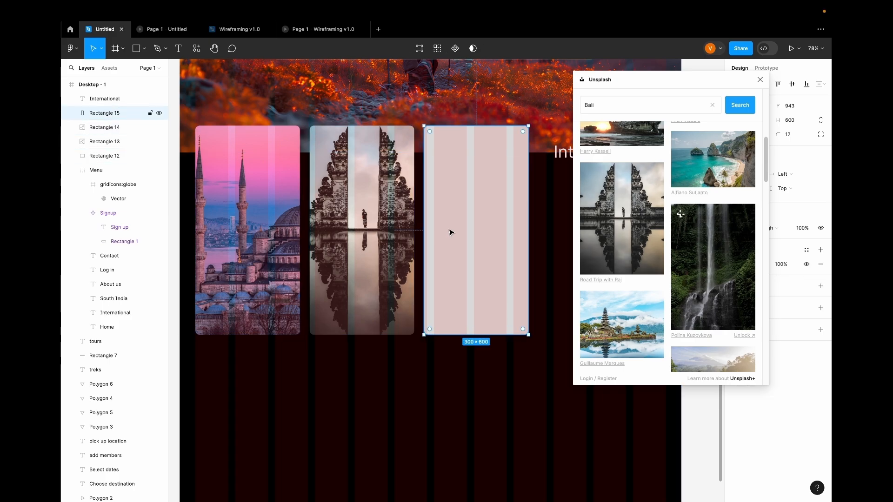
{"action": "left_click", "coordinate": [713, 107]}
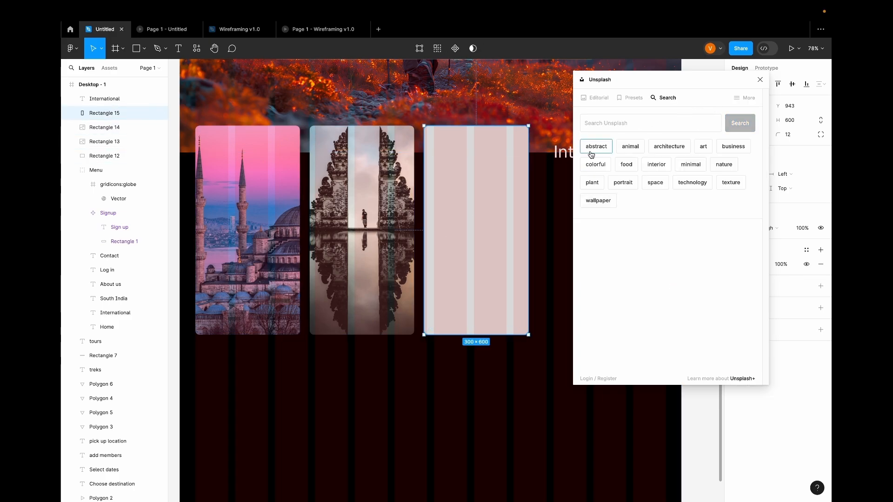
{"action": "left_click", "coordinate": [606, 125]}
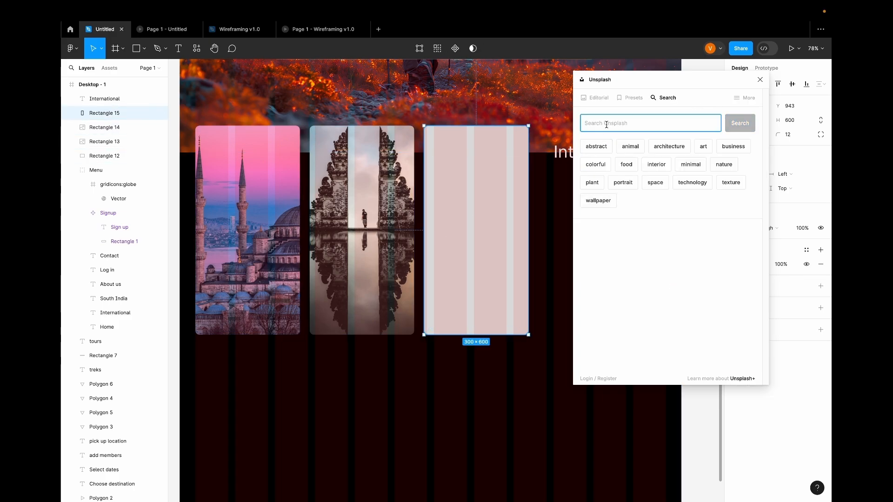
{"action": "type", "text": "Thailand"}
{"action": "key", "text": "Return"}
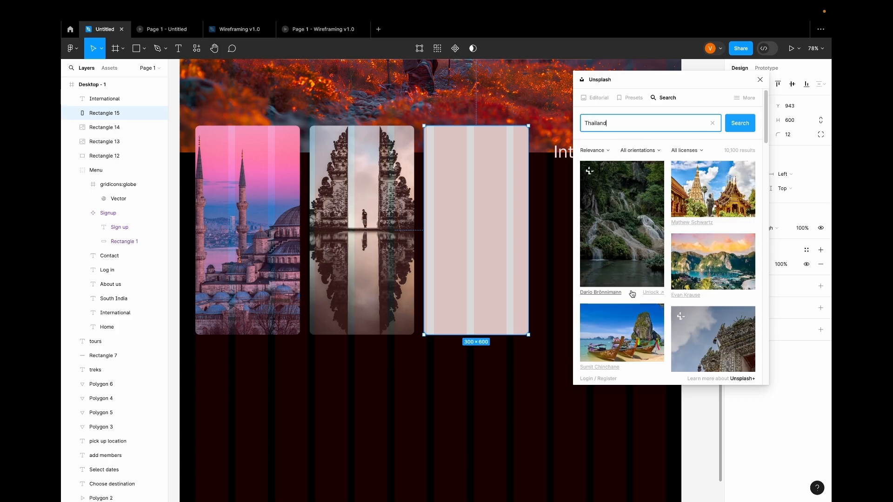
{"action": "scroll", "coordinate": [631, 289], "scroll_direction": "down", "scroll_amount": 5}
{"action": "scroll", "coordinate": [631, 275], "scroll_direction": "down", "scroll_amount": 6}
{"action": "scroll", "coordinate": [628, 272], "scroll_direction": "down", "scroll_amount": 5}
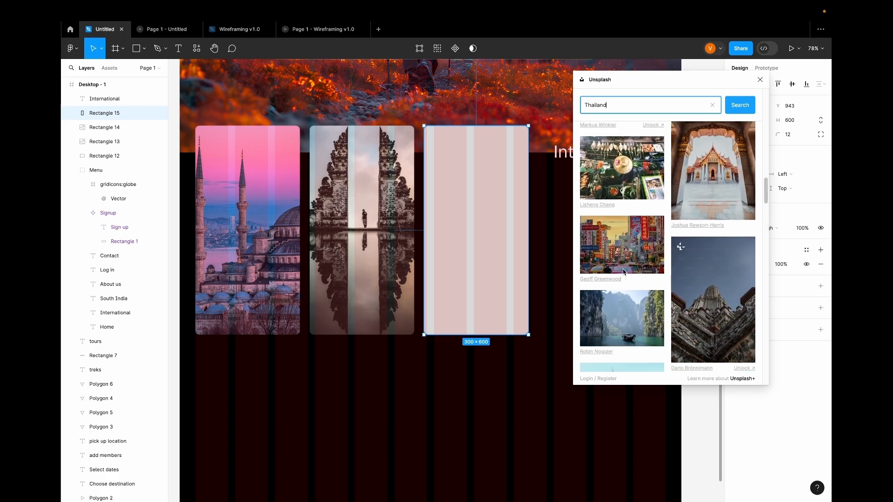
{"action": "scroll", "coordinate": [624, 271], "scroll_direction": "down", "scroll_amount": 4}
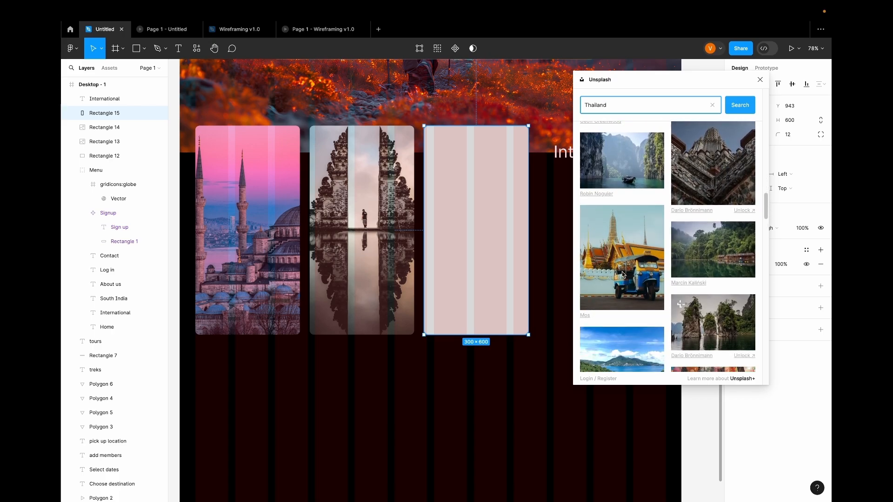
{"action": "left_click", "coordinate": [624, 260]}
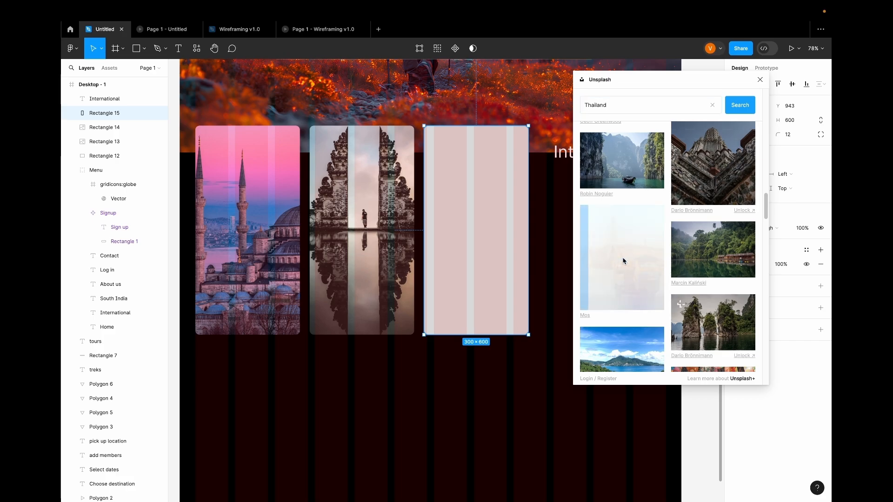
{"action": "left_click", "coordinate": [761, 79]}
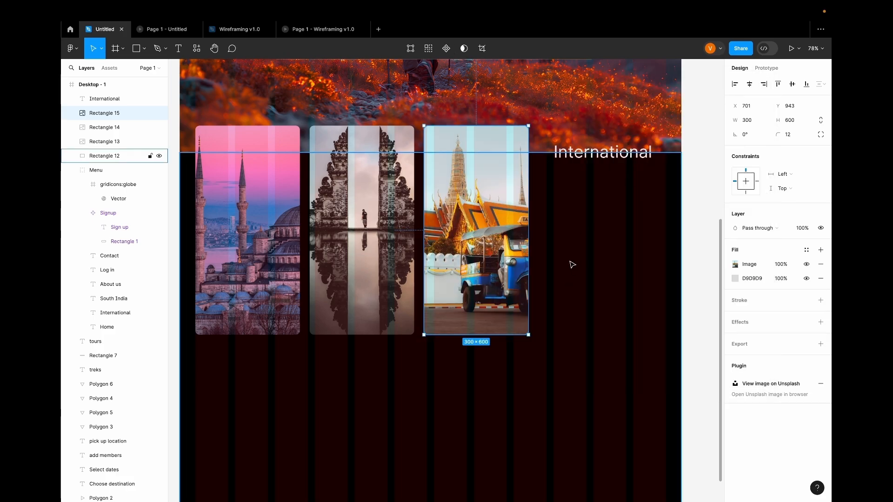
- Hide the layout grids on the page
{"action": "scroll", "coordinate": [572, 265], "scroll_direction": "down", "scroll_amount": 2}
{"action": "scroll", "coordinate": [572, 264], "scroll_direction": "up", "scroll_amount": 4}
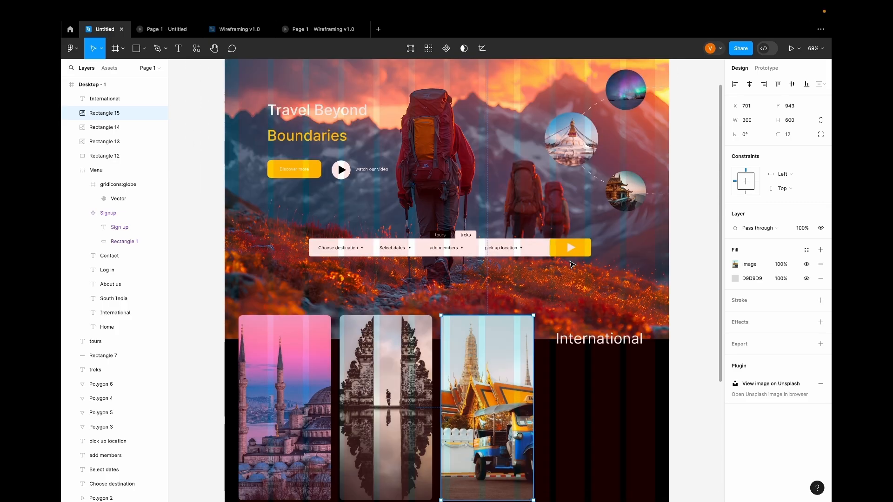
{"action": "key", "text": "ctrl+shift+4"}
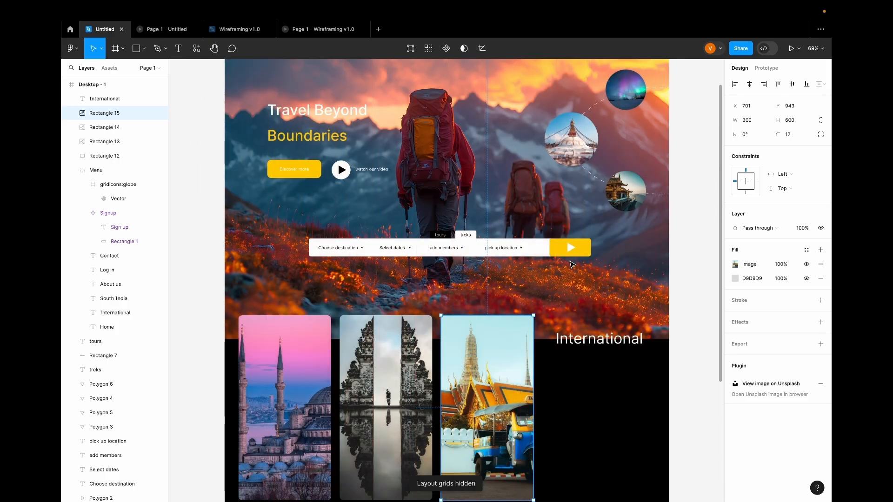
{"action": "scroll", "coordinate": [580, 431], "scroll_direction": "down", "scroll_amount": 3}
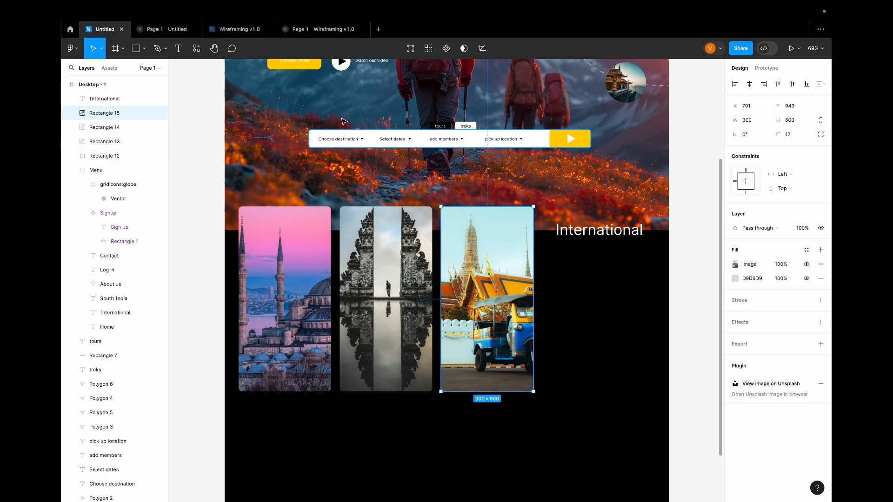
- Draw a text box about 360 × 337 below the International heading, containing "Lorem ipsum" at font size 14
{"action": "left_click", "coordinate": [178, 49]}
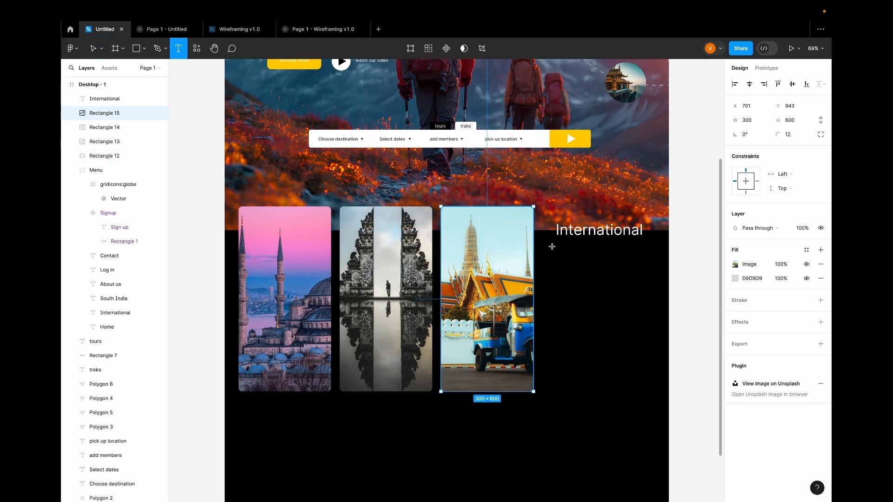
{"action": "left_click_drag", "start_coordinate": [544, 243], "coordinate": [653, 348]}
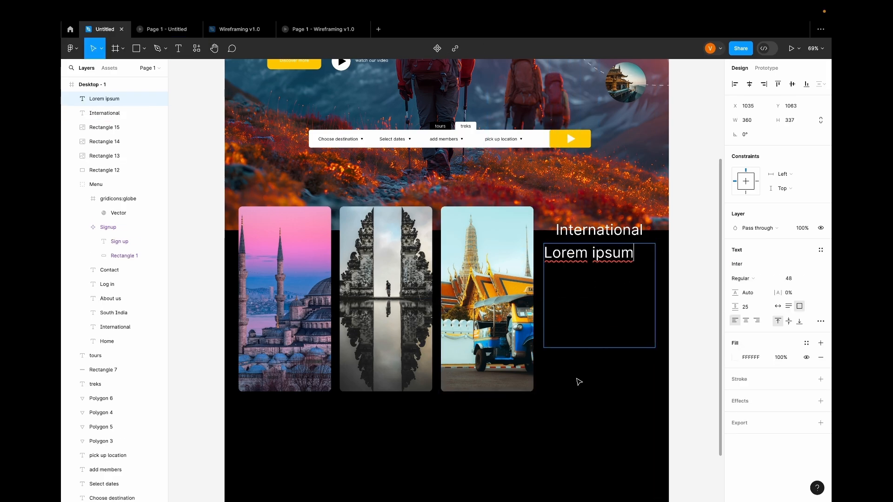
{"action": "key", "text": "ctrl+a"}
{"action": "left_click", "coordinate": [812, 279]}
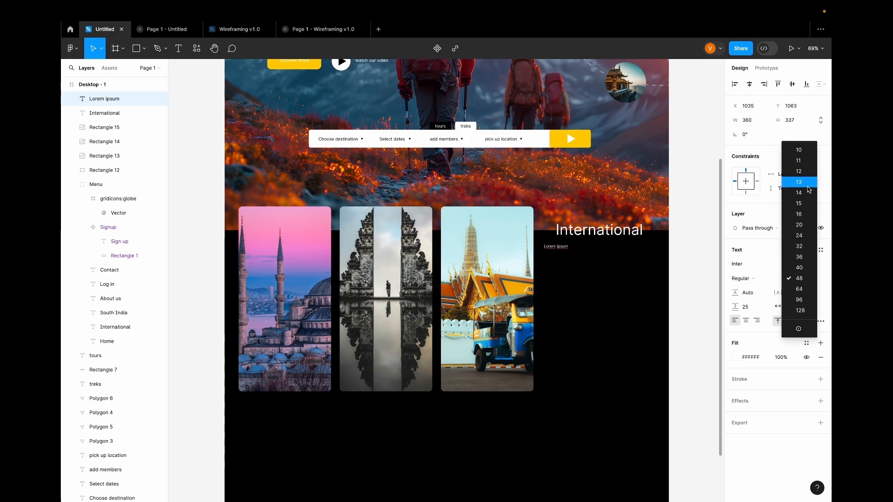
{"action": "left_click", "coordinate": [808, 192]}
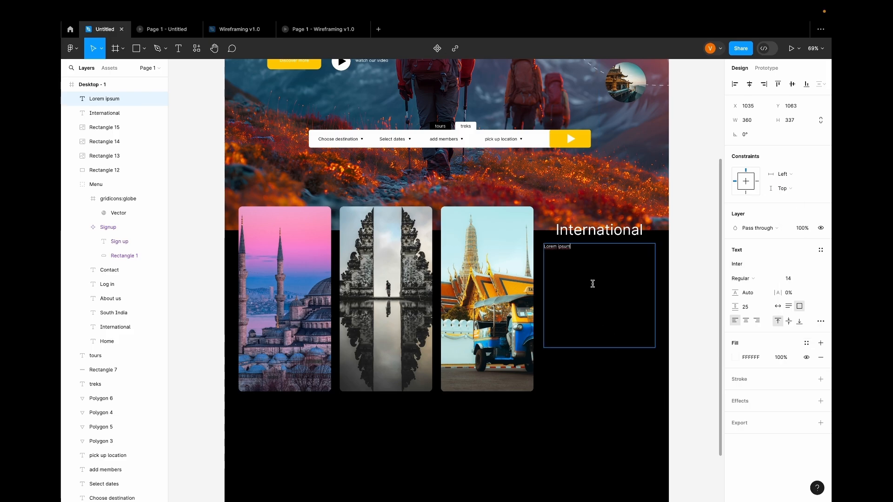
- Fill the text box with five sentences from the Lorem Ipsum plugin and stack two copies of the 360 × 94 paragraph below
{"action": "left_click", "coordinate": [196, 52]}
{"action": "left_click", "coordinate": [219, 169]}
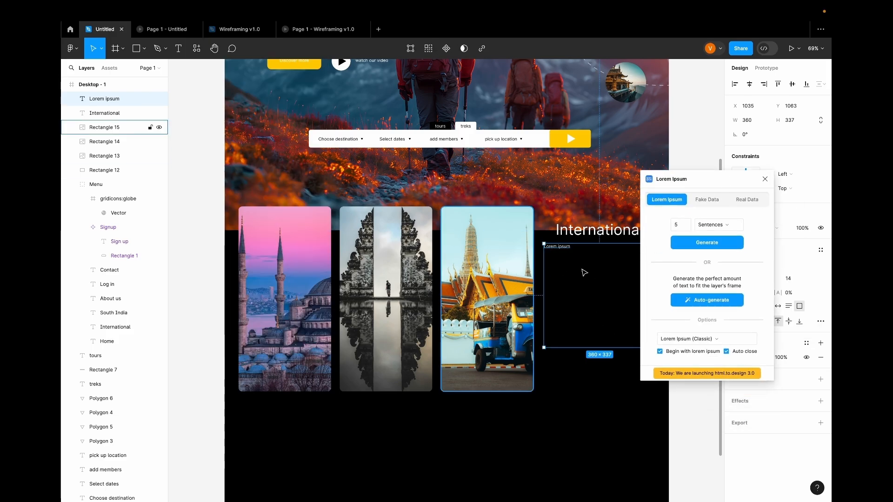
{"action": "left_click", "coordinate": [707, 243]}
{"action": "left_click_drag", "start_coordinate": [603, 348], "coordinate": [585, 335]}
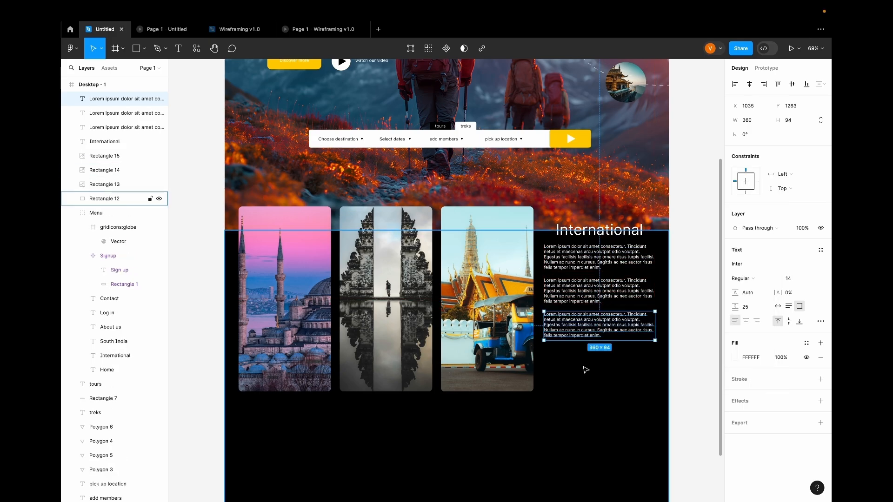
- Delete the two extra paragraph copies so that only the one under the International heading is left
{"action": "left_click", "coordinate": [588, 370]}
{"action": "scroll", "coordinate": [605, 373], "scroll_direction": "down", "scroll_amount": 2}
{"action": "left_click", "coordinate": [596, 278]}
{"action": "key", "text": "Delete"}
{"action": "left_click", "coordinate": [593, 248]}
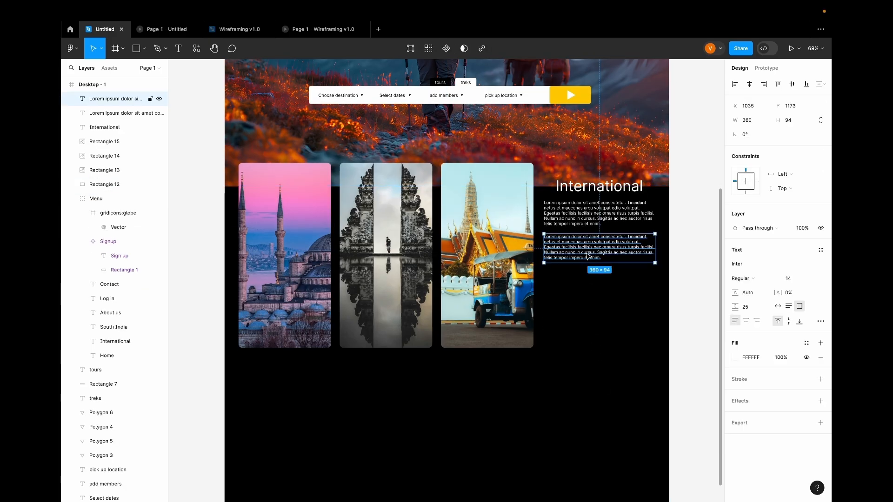
{"action": "key", "text": "Delete"}
- Set the remaining paragraph's font size to 16 and duplicate it directly below
{"action": "left_click", "coordinate": [579, 227]}
{"action": "left_click", "coordinate": [812, 279]}
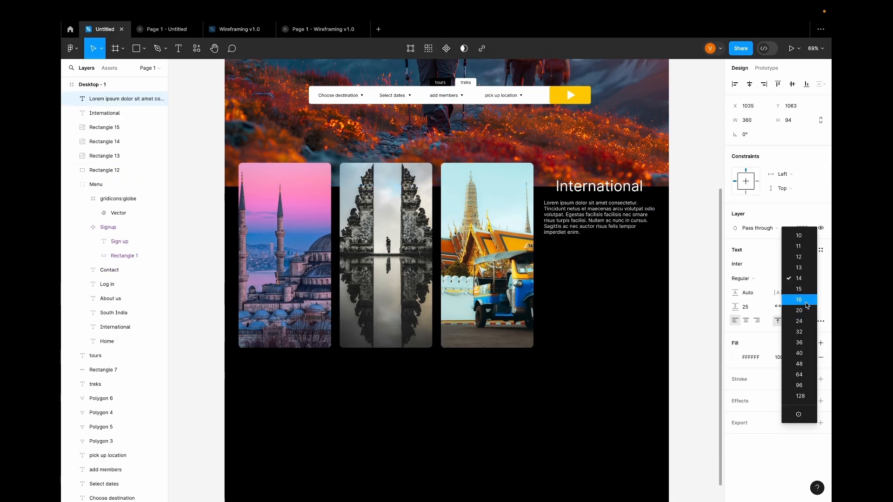
{"action": "left_click", "coordinate": [798, 305]}
{"action": "left_click_drag", "start_coordinate": [584, 218], "coordinate": [585, 310]}
{"action": "left_click", "coordinate": [590, 374]}
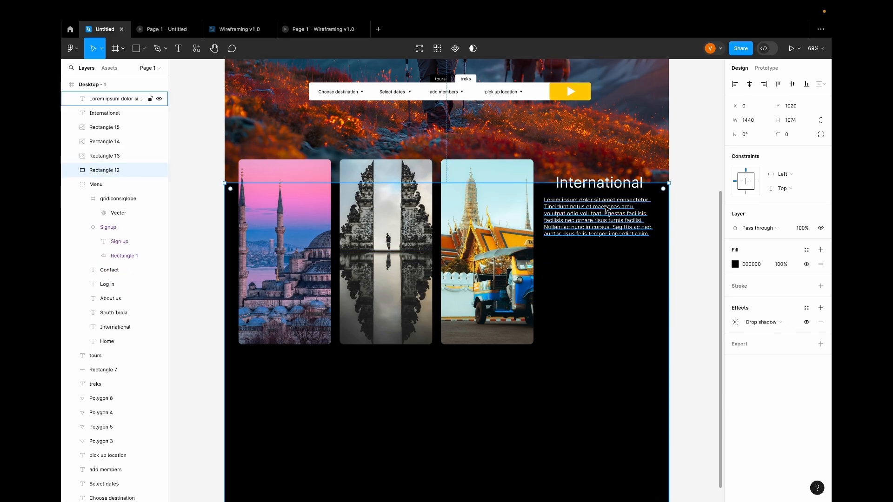
{"action": "left_click_drag", "start_coordinate": [607, 209], "coordinate": [607, 262]}
{"action": "left_click", "coordinate": [609, 322]}
- Add the text "50 + Destinations*" in the black section below the third card at font size 36
{"action": "scroll", "coordinate": [610, 324], "scroll_direction": "down", "scroll_amount": 1}
{"action": "left_click", "coordinate": [182, 50]}
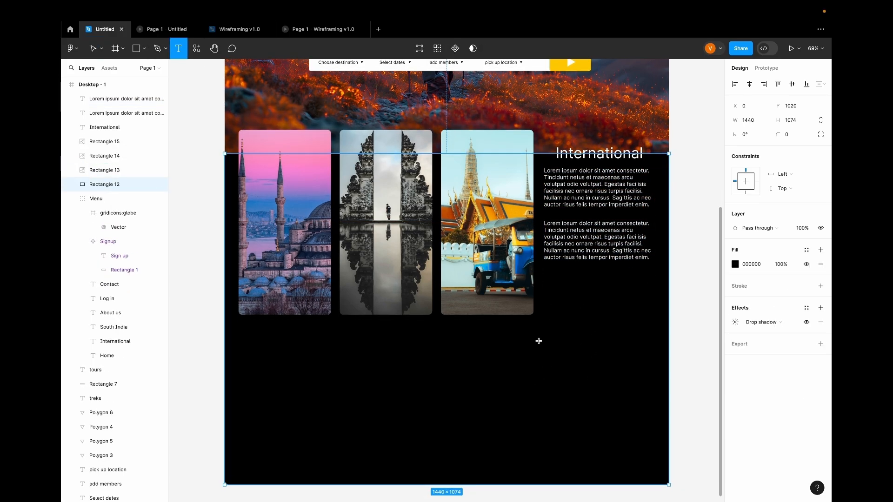
{"action": "left_click", "coordinate": [538, 344]}
{"action": "type", "text": "50 + Destinations*"}
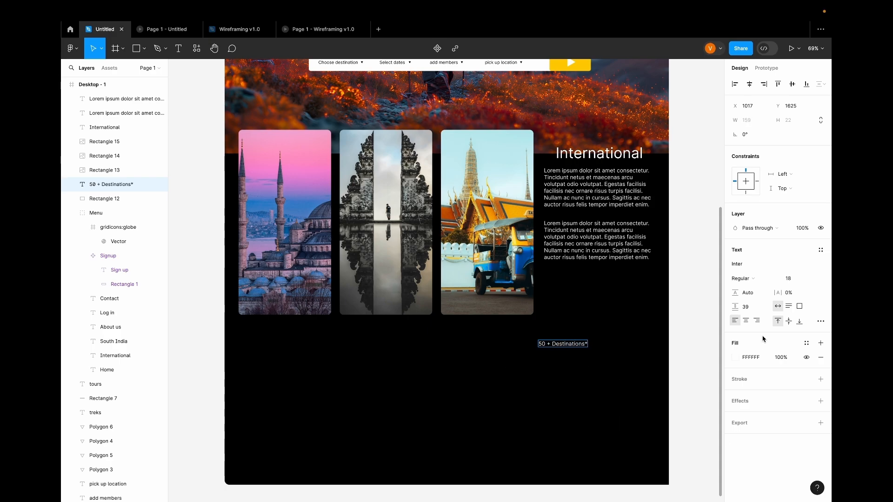
{"action": "left_click", "coordinate": [797, 278]}
{"action": "left_click", "coordinate": [813, 412]}
- Align the destinations line under the paragraphs as "50+ Destinations*" and place a copy below it reading "200+ Hotels"
{"action": "left_click_drag", "start_coordinate": [602, 353], "coordinate": [608, 314]}
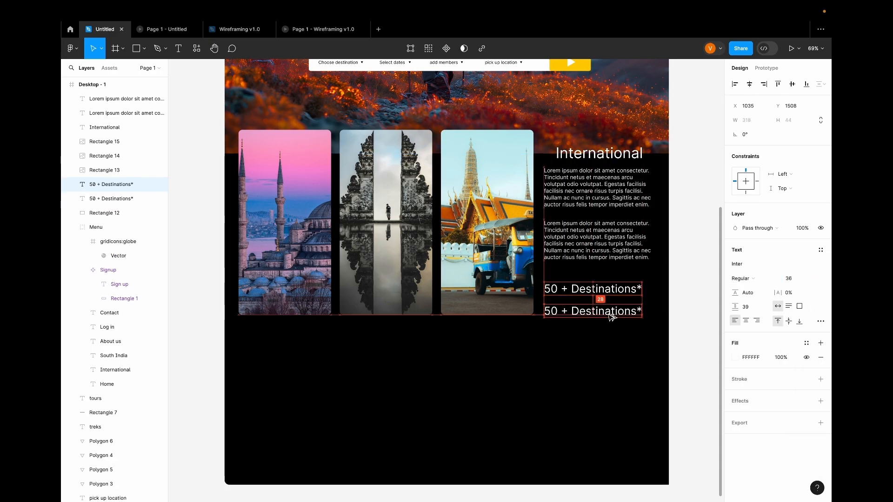
{"action": "double_click", "coordinate": [563, 312]}
{"action": "key", "text": "BackSpace"}
{"action": "key", "text": "BackSpace"}
{"action": "key", "text": "BackSpace"}
{"action": "type", "text": "200"}
{"action": "double_click", "coordinate": [577, 310]}
{"action": "key", "text": "BackSpace"}
{"action": "double_click", "coordinate": [561, 289]}
{"action": "key", "text": "BackSpace"}
- Duplicate the hotels line below itself and change the copy to "200k Tourists"
{"action": "left_click", "coordinate": [578, 310]}
{"action": "left_click_drag", "start_coordinate": [579, 310], "coordinate": [579, 336]}
{"action": "double_click", "coordinate": [572, 337]}
{"action": "type", "text": "200k"}
{"action": "double_click", "coordinate": [578, 337]}
{"action": "type", "text": "Tourists"}
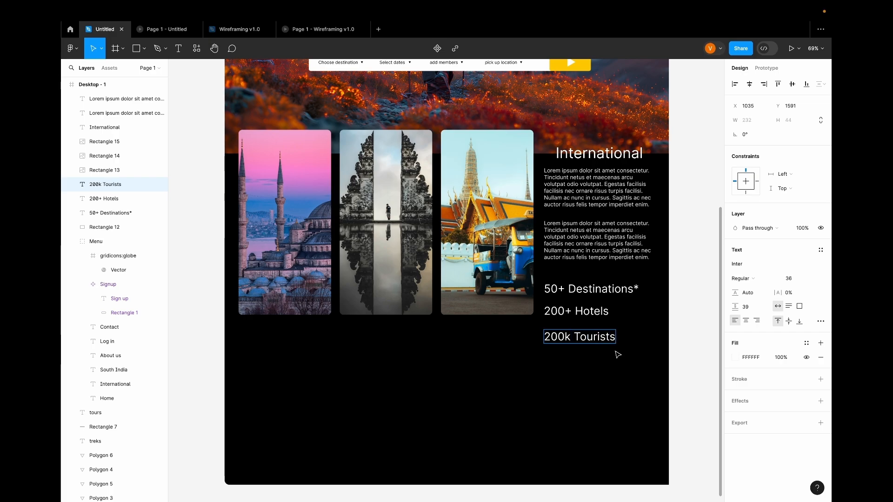
- Move the three statistics lines together slightly up, closer to the second paragraph
{"action": "left_click", "coordinate": [610, 362]}
{"action": "scroll", "coordinate": [610, 358], "scroll_direction": "down", "scroll_amount": 2}
{"action": "left_click", "coordinate": [593, 212], "text": "shift"}
{"action": "left_click", "coordinate": [597, 190], "text": "shift"}
{"action": "left_click_drag", "start_coordinate": [599, 219], "coordinate": [597, 209]}
{"action": "scroll", "coordinate": [568, 318], "scroll_direction": "down", "scroll_amount": 1}
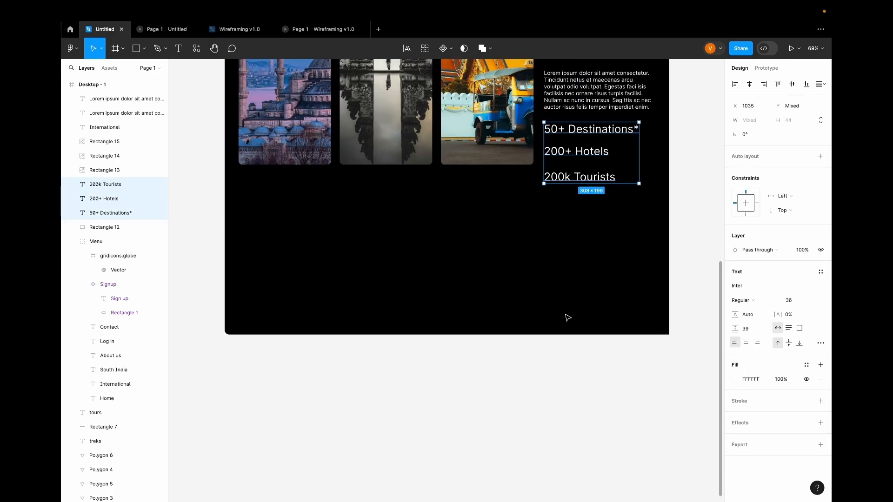
- Place an instance of the Discover more component below the tourists line at X 1035, Y 1657
{"action": "scroll", "coordinate": [568, 318], "scroll_direction": "up", "scroll_amount": 7}
{"action": "left_click", "coordinate": [281, 167]}
{"action": "left_click", "coordinate": [109, 69]}
{"action": "scroll", "coordinate": [447, 280], "scroll_direction": "down", "scroll_amount": 3}
{"action": "left_click_drag", "start_coordinate": [86, 170], "coordinate": [571, 378]}
{"action": "scroll", "coordinate": [571, 378], "scroll_direction": "down", "scroll_amount": 2}
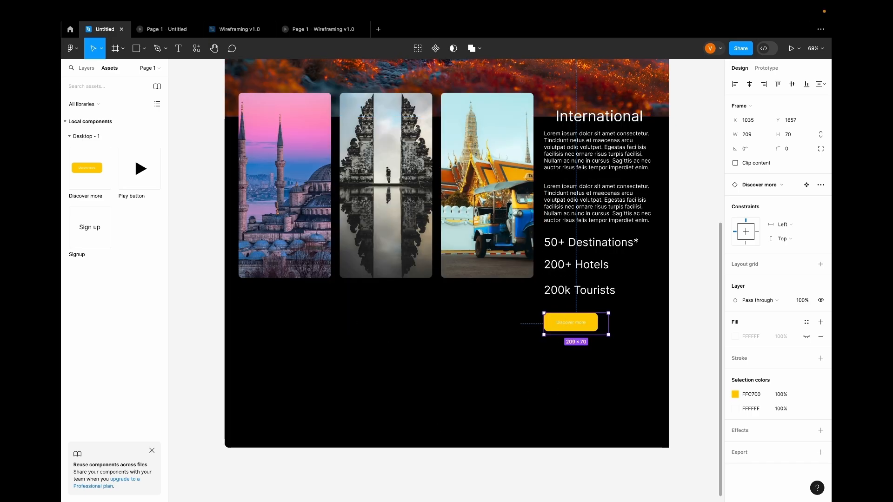
- Place Play button instances at both outer edges of the card row, with the one on the Turkey card flipped horizontally
{"action": "scroll", "coordinate": [447, 275], "scroll_direction": "up", "scroll_amount": 2}
{"action": "left_click_drag", "start_coordinate": [141, 169], "coordinate": [239, 232]}
{"action": "right_click", "coordinate": [241, 238]}
{"action": "left_click", "coordinate": [266, 478]}
{"action": "left_click", "coordinate": [375, 404]}
- Narrow the Discover more instance's frame to the edge of its yellow button
{"action": "scroll", "coordinate": [529, 428], "scroll_direction": "down", "scroll_amount": 5}
{"action": "left_click", "coordinate": [588, 260]}
{"action": "mouse_move", "coordinate": [608, 269]}
{"action": "left_mouse_down", "text": "shift"}
{"action": "mouse_move", "coordinate": [626, 284]}
{"action": "mouse_move", "coordinate": [598, 267]}
{"action": "left_mouse_up", "text": "shift"}
{"action": "left_click", "coordinate": [490, 281]}
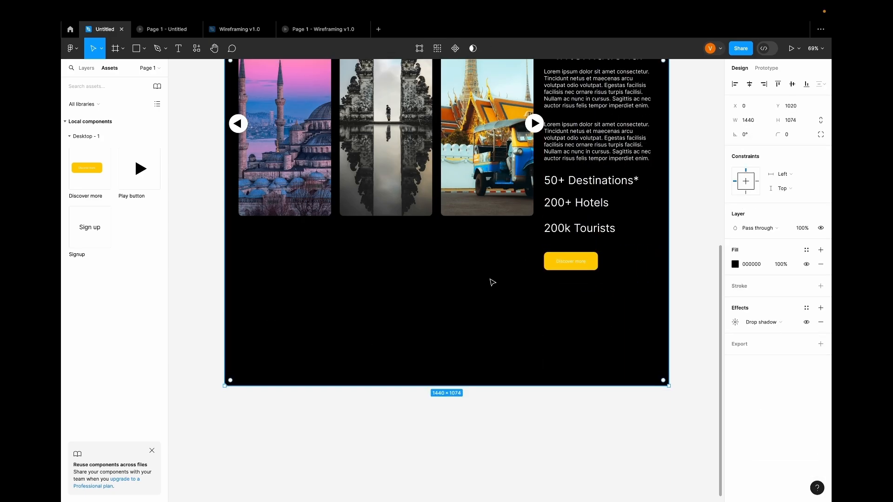
- Add the label "Turkey" at font size 24 under the first card, placed at X 45, Y 1573
{"action": "scroll", "coordinate": [490, 281], "scroll_direction": "up", "scroll_amount": 3}
{"action": "key", "text": "t"}
{"action": "left_click", "coordinate": [243, 334]}
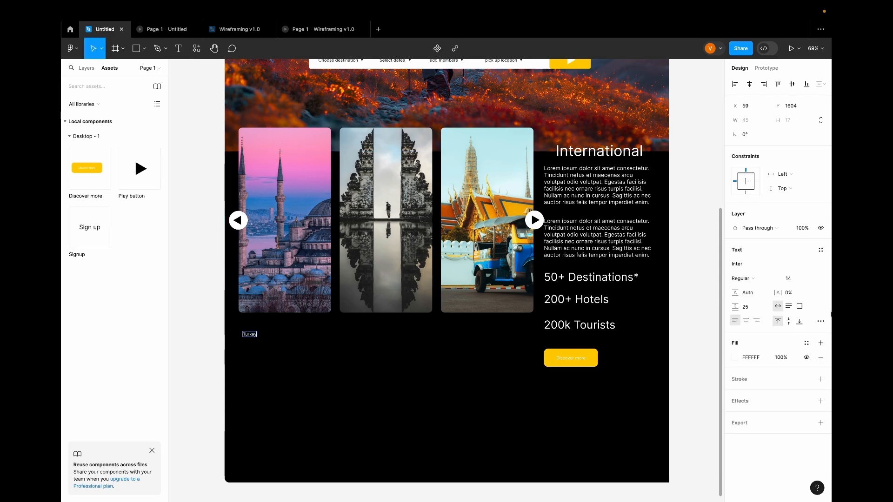
{"action": "left_click", "coordinate": [557, 343]}
{"action": "left_click", "coordinate": [808, 279]}
{"action": "left_click", "coordinate": [807, 322]}
{"action": "mouse_move", "coordinate": [259, 341]}
{"action": "left_mouse_down"}
{"action": "mouse_move", "coordinate": [255, 334]}
{"action": "mouse_move", "coordinate": [289, 331]}
{"action": "left_mouse_up"}
{"action": "left_click", "coordinate": [313, 344]}
- Draw a five-pointed 30 × 30 star with corner radius 1 beside the Turkey label
{"action": "left_click", "coordinate": [144, 49]}
{"action": "left_click", "coordinate": [140, 119]}
{"action": "left_click_drag", "start_coordinate": [779, 135], "coordinate": [783, 136]}
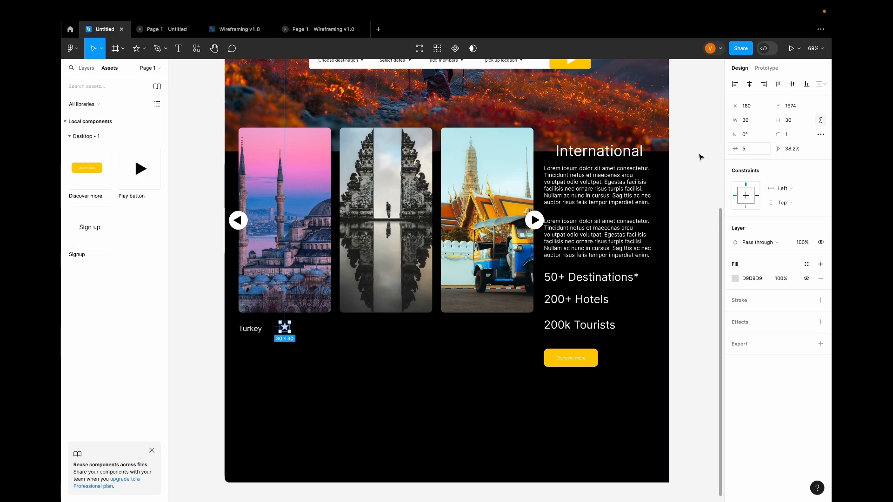
- Copy the star sideways into a row of five rating stars under the first card
{"action": "left_click_drag", "start_coordinate": [286, 331], "coordinate": [300, 330]}
{"action": "mouse_move", "coordinate": [299, 331]}
{"action": "left_mouse_down"}
{"action": "mouse_move", "coordinate": [330, 330]}
{"action": "mouse_move", "coordinate": [291, 329]}
{"action": "left_mouse_up"}
{"action": "left_click", "coordinate": [301, 329], "text": "shift"}
{"action": "left_click", "coordinate": [294, 333]}
{"action": "left_click", "coordinate": [347, 339]}
- Fill all five rating stars with the yellow FFC700
{"action": "left_click", "coordinate": [329, 328]}
{"action": "left_click", "coordinate": [319, 329], "text": "shift"}
{"action": "left_click", "coordinate": [309, 329], "text": "shift"}
{"action": "left_click", "coordinate": [299, 328], "text": "shift"}
{"action": "left_click", "coordinate": [290, 327], "text": "shift"}
{"action": "left_click", "coordinate": [735, 301]}
{"action": "left_click", "coordinate": [630, 395]}
{"action": "left_click", "coordinate": [593, 354]}
- Change the Turkey label's fill to the same yellow as the stars
{"action": "left_click", "coordinate": [318, 368]}
{"action": "left_click", "coordinate": [318, 368]}
{"action": "scroll", "coordinate": [492, 299], "scroll_direction": "up", "scroll_amount": 5}
{"action": "scroll", "coordinate": [492, 299], "scroll_direction": "down", "scroll_amount": 6}
{"action": "scroll", "coordinate": [492, 299], "scroll_direction": "left", "scroll_amount": 6}
{"action": "left_click", "coordinate": [300, 291]}
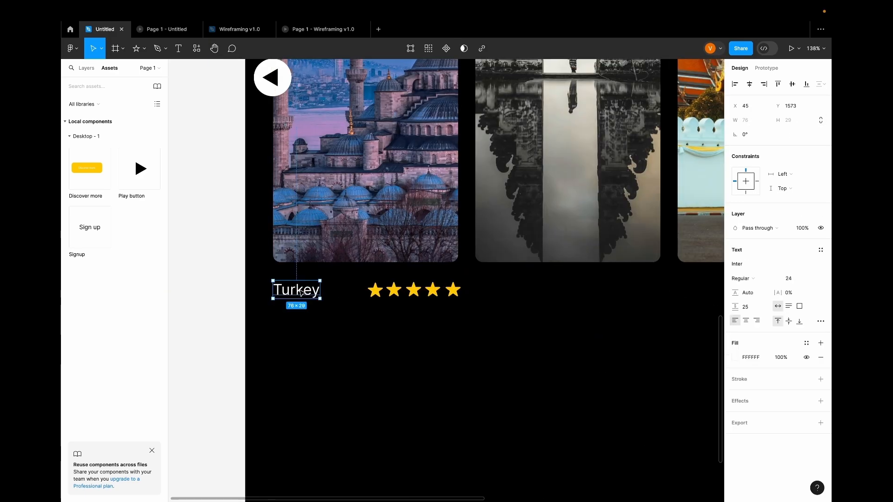
{"action": "left_click", "coordinate": [735, 358]}
{"action": "left_click", "coordinate": [630, 395]}
- Widen the letter spacing of the Turkey label
{"action": "left_click", "coordinate": [396, 291]}
{"action": "left_click", "coordinate": [398, 325]}
{"action": "left_click", "coordinate": [301, 292]}
{"action": "left_click_drag", "start_coordinate": [782, 293], "coordinate": [789, 293]}
{"action": "left_click", "coordinate": [509, 353]}
{"action": "scroll", "coordinate": [505, 355], "scroll_direction": "down", "scroll_amount": 5, "text": "ctrl"}
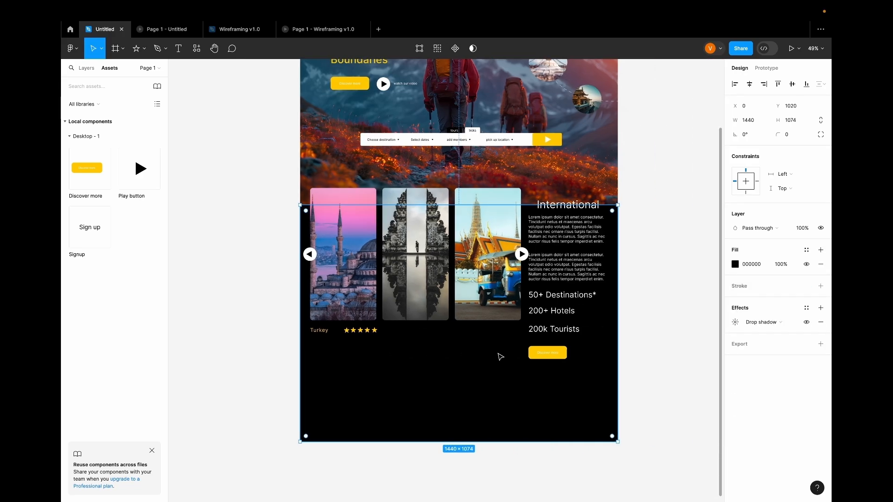
- Turn the five rating stars beside the Turkey label into one component
{"action": "left_click", "coordinate": [274, 367]}
{"action": "scroll", "coordinate": [359, 371], "scroll_direction": "up", "scroll_amount": 5}
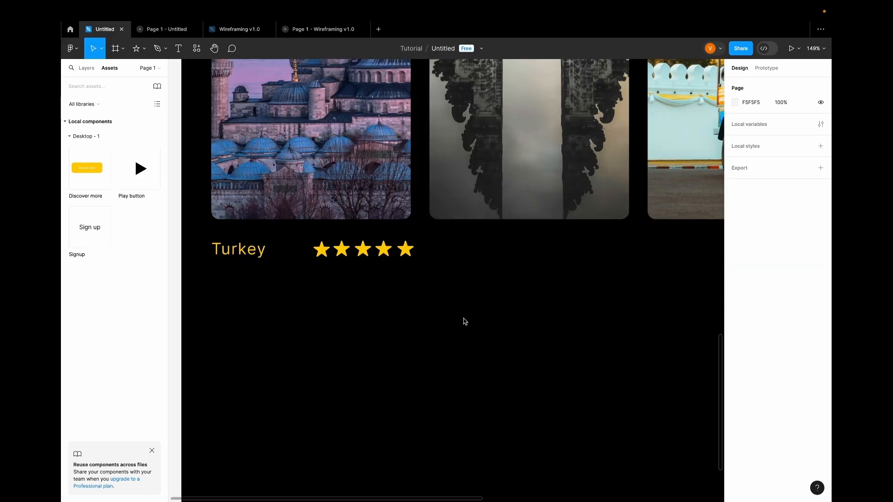
{"action": "left_click", "coordinate": [406, 251]}
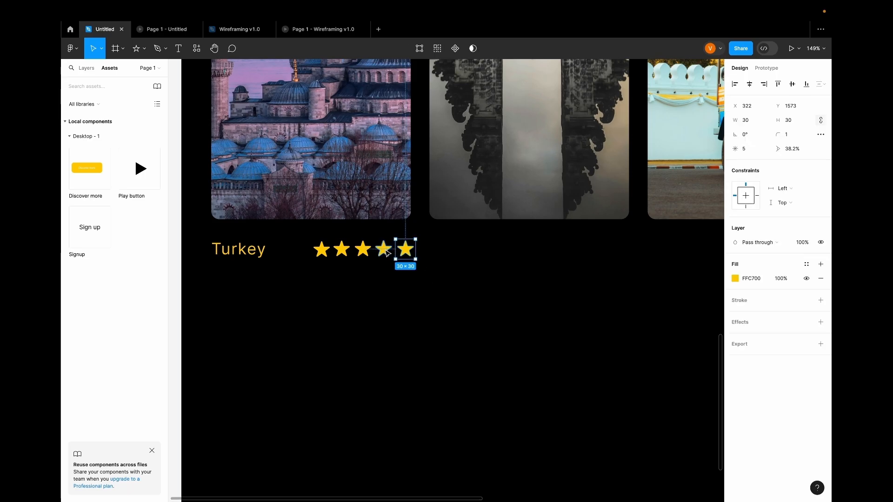
{"action": "left_click", "coordinate": [384, 252], "text": "shift"}
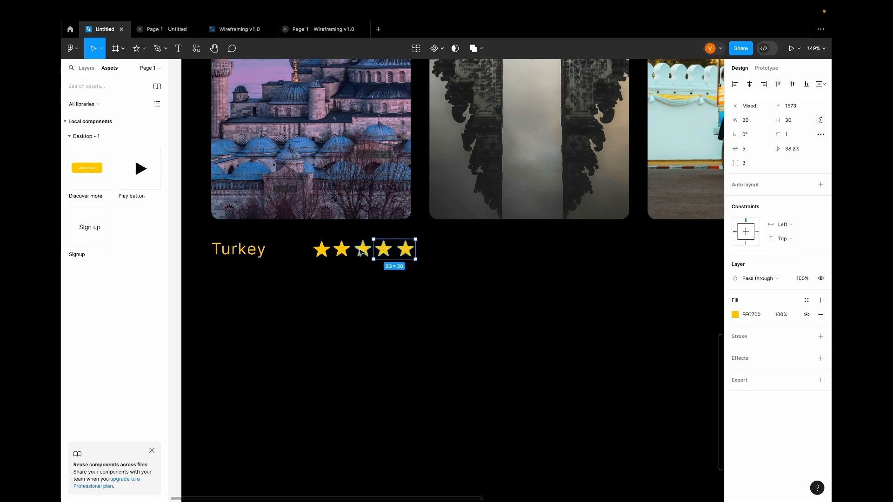
{"action": "left_click", "coordinate": [362, 251], "text": "shift"}
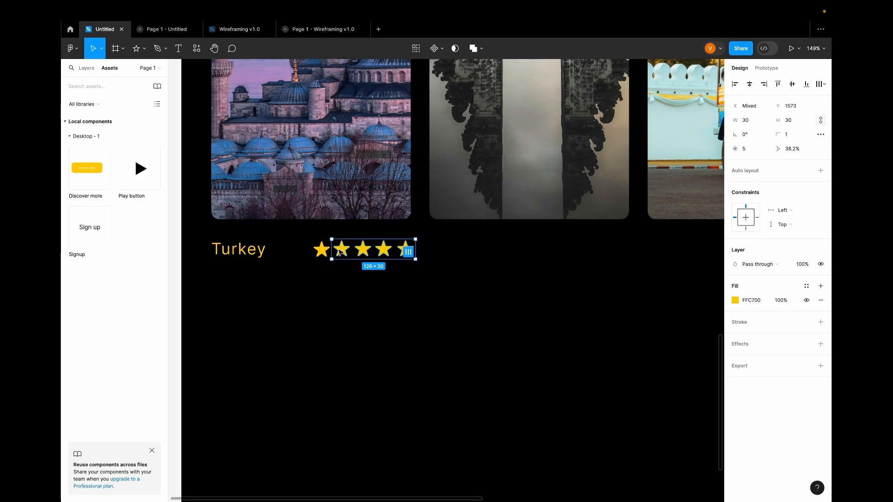
{"action": "left_click", "coordinate": [321, 251], "text": "shift"}
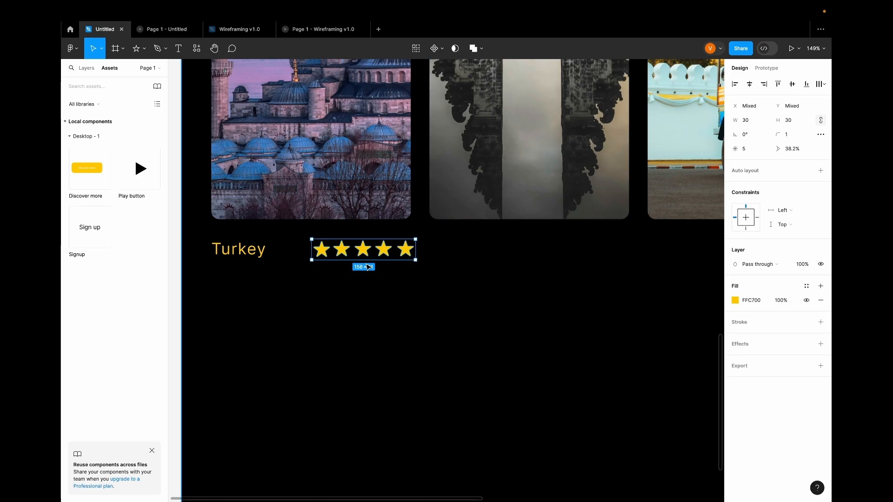
{"action": "left_click", "coordinate": [434, 48]}
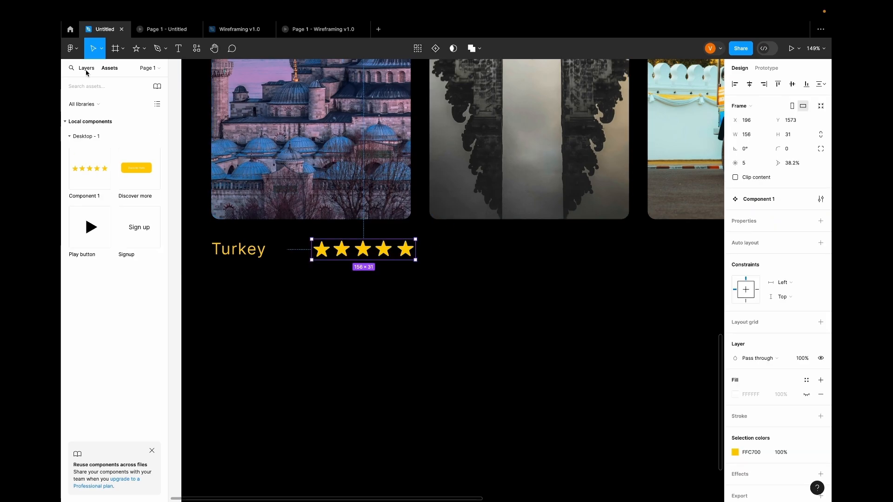
- Rename the new star rating component as stars
{"action": "key", "text": "alt+1"}
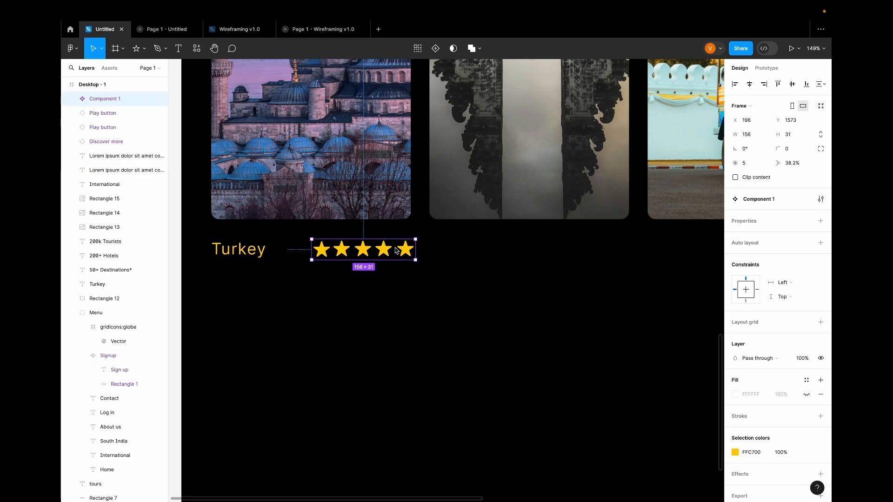
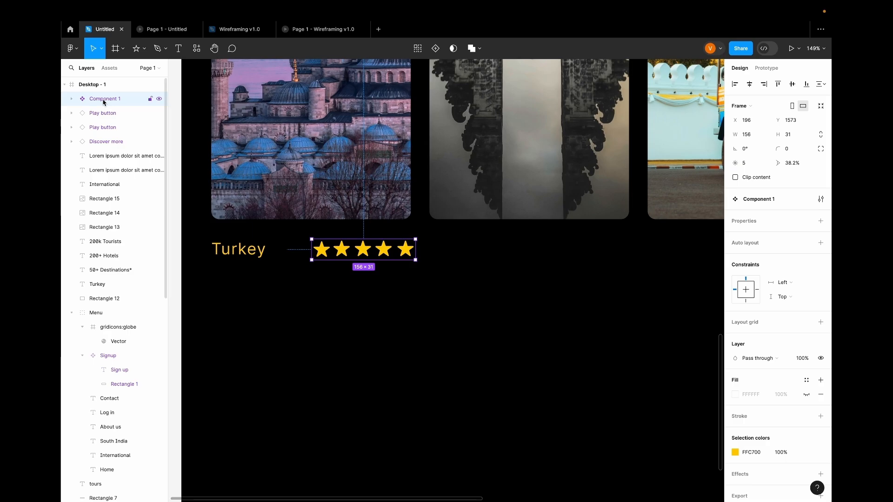
{"action": "right_click", "coordinate": [103, 100]}
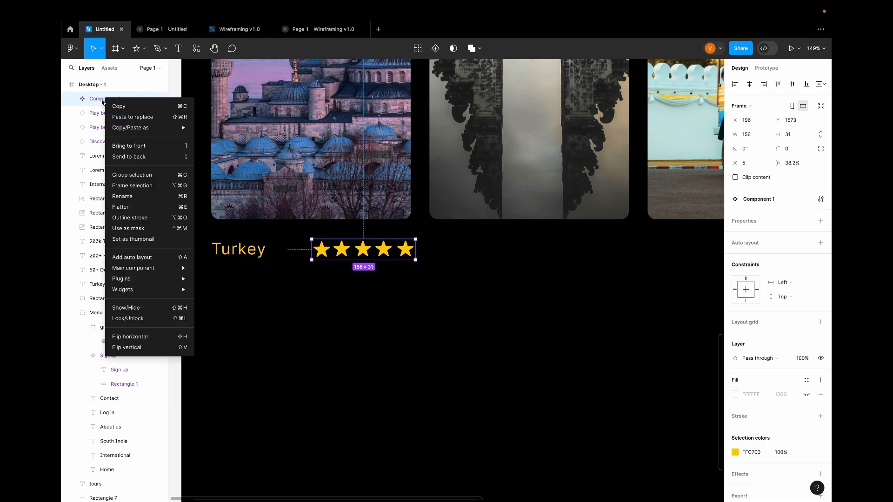
{"action": "left_click", "coordinate": [101, 102]}
{"action": "double_click", "coordinate": [101, 98]}
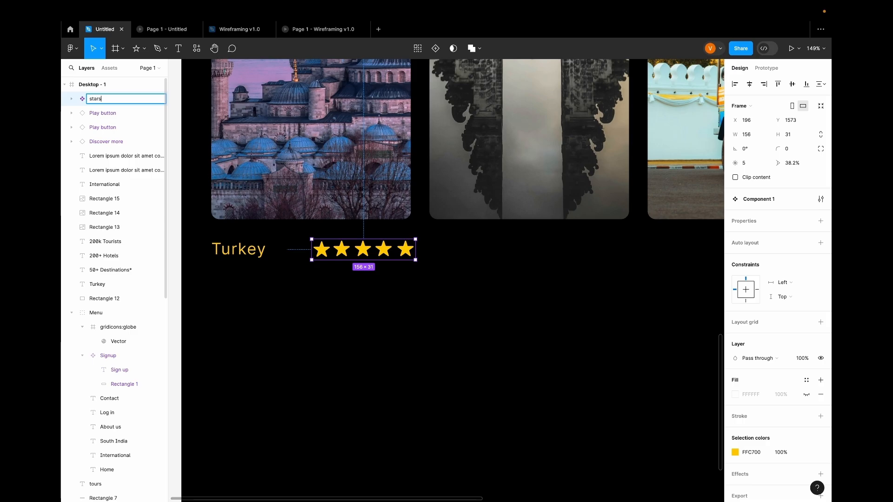
{"action": "left_click", "coordinate": [289, 329]}
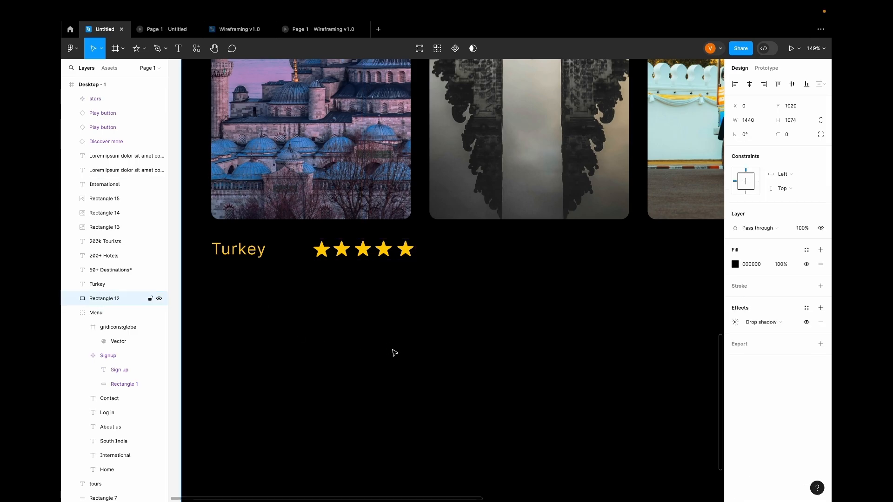
- Copy the Turkey label and its star rating under the second and third photo cards
{"action": "scroll", "coordinate": [389, 352], "scroll_direction": "down", "scroll_amount": 5}
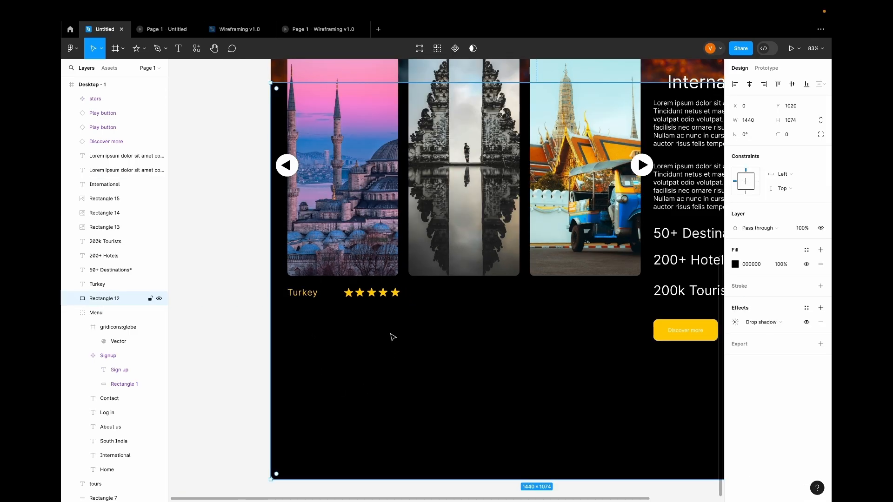
{"action": "left_click", "coordinate": [368, 293]}
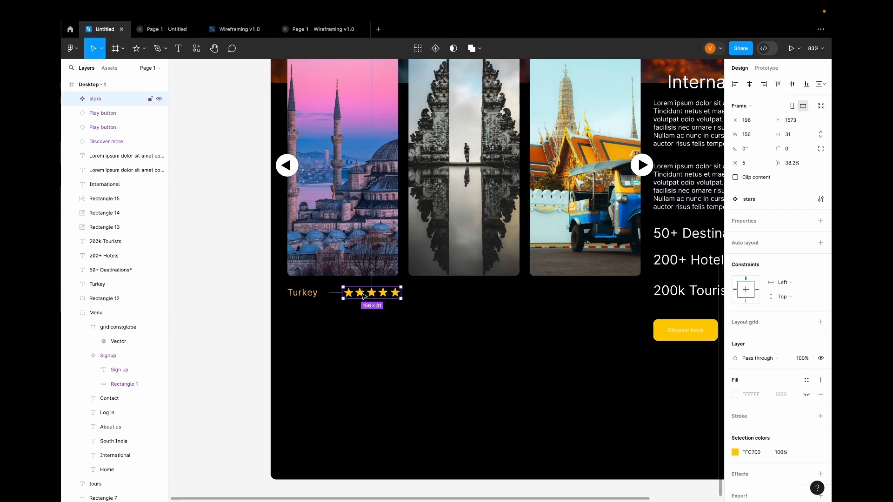
{"action": "left_click", "coordinate": [303, 294]}
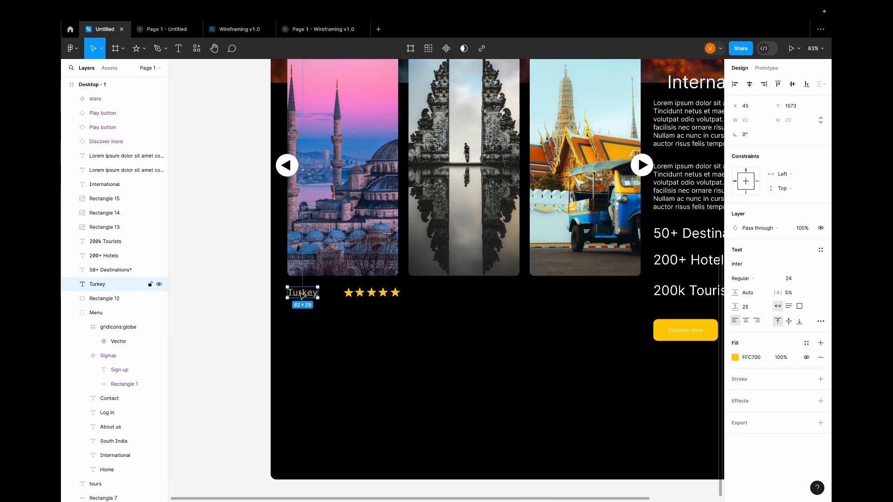
{"action": "left_click", "coordinate": [385, 295], "text": "shift"}
{"action": "left_click_drag", "start_coordinate": [375, 296], "coordinate": [613, 296], "text": "alt"}
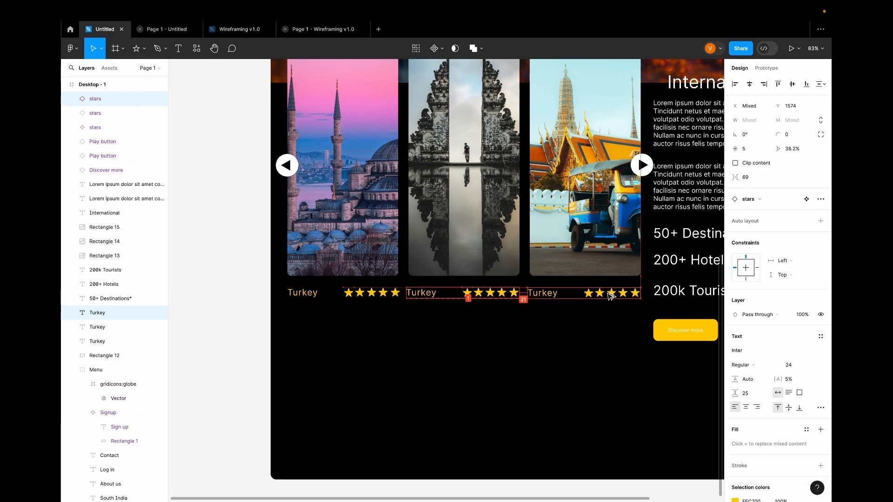
- Change the copied destination labels to Bali under the second card and Thailand under the third
{"action": "left_click", "coordinate": [572, 318]}
{"action": "double_click", "coordinate": [418, 296]}
{"action": "type", "text": "Bali"}
{"action": "double_click", "coordinate": [543, 293]}
{"action": "type", "text": "Thai"}
{"action": "key", "text": "Escape"}
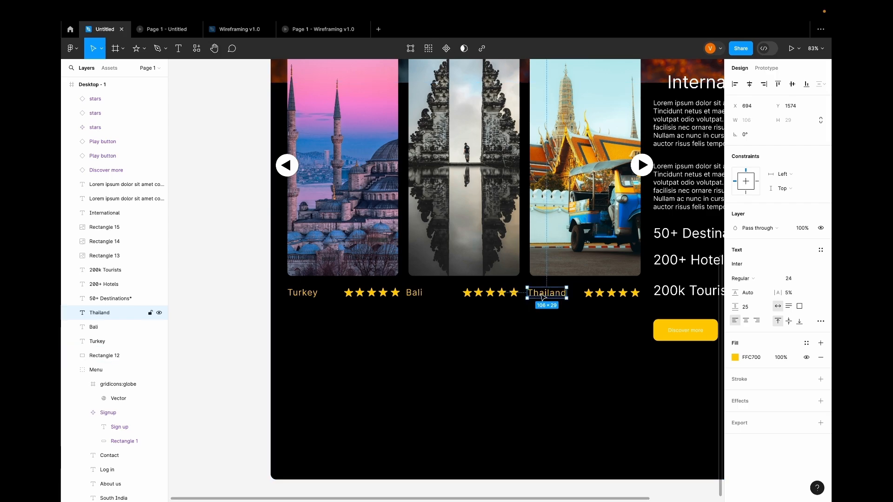
- Align the Bali and Thailand labels with the left edges of their photo cards
{"action": "left_click", "coordinate": [417, 295]}
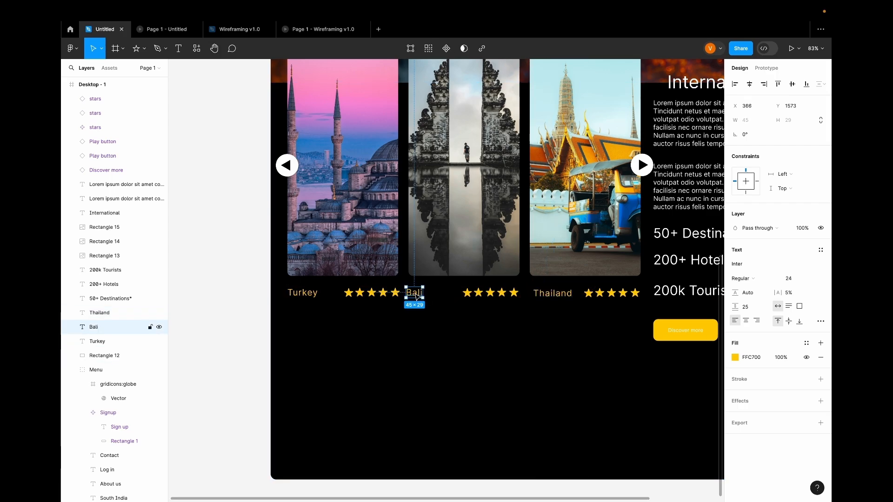
{"action": "left_click", "coordinate": [473, 316]}
{"action": "left_click_drag", "start_coordinate": [557, 296], "coordinate": [554, 297]}
{"action": "left_click", "coordinate": [470, 319]}
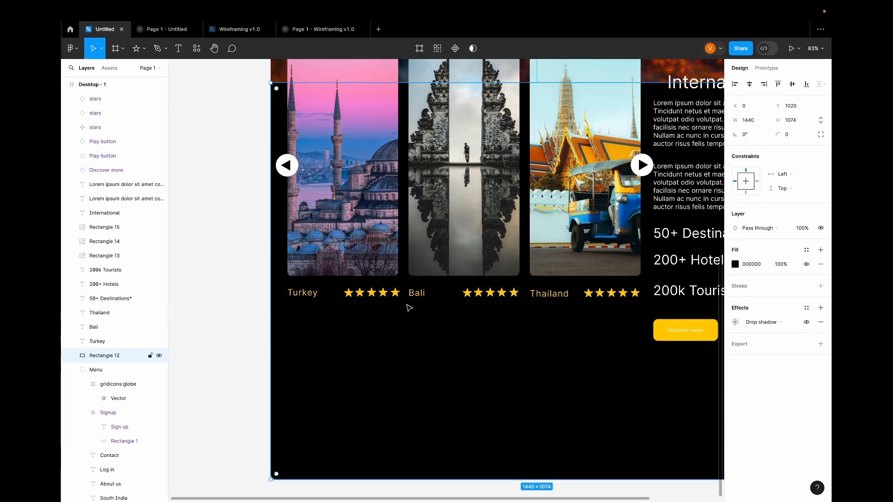
- Move both carousel arrow buttons slightly up and inward on the outer photo cards
{"action": "scroll", "coordinate": [456, 362], "scroll_direction": "down", "scroll_amount": 3}
{"action": "scroll", "coordinate": [453, 361], "scroll_direction": "down", "scroll_amount": 5}
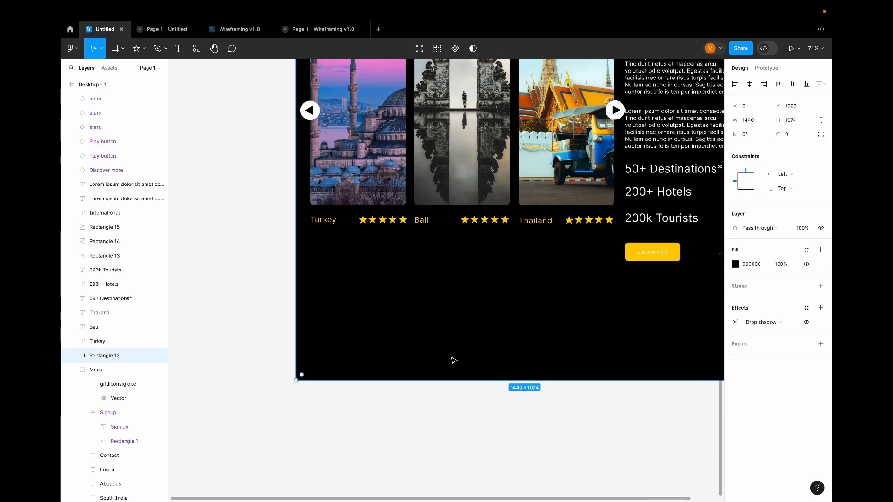
{"action": "scroll", "coordinate": [446, 361], "scroll_direction": "up", "scroll_amount": 3}
{"action": "scroll", "coordinate": [444, 359], "scroll_direction": "right", "scroll_amount": 1}
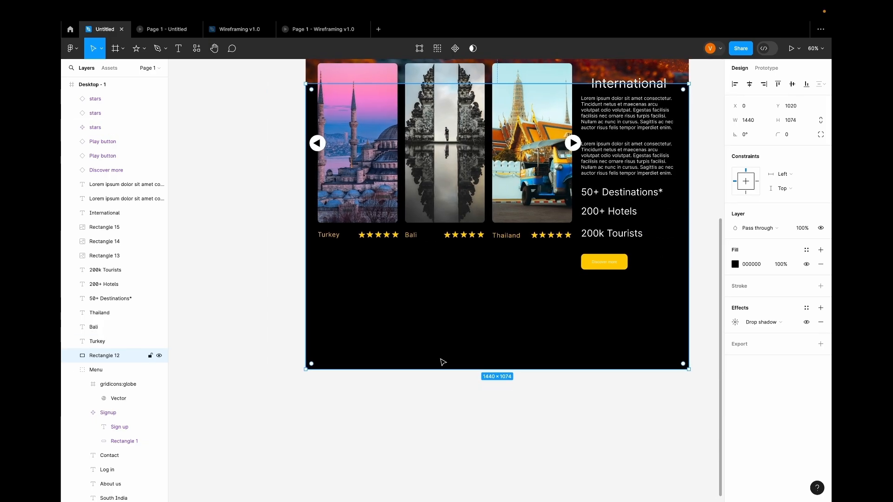
{"action": "scroll", "coordinate": [443, 361], "scroll_direction": "up", "scroll_amount": 3}
{"action": "left_click", "coordinate": [257, 158]}
{"action": "left_click_drag", "start_coordinate": [573, 241], "coordinate": [573, 233]}
{"action": "left_click_drag", "start_coordinate": [317, 240], "coordinate": [319, 233]}
{"action": "left_click", "coordinate": [610, 396]}
{"action": "left_click", "coordinate": [219, 250]}
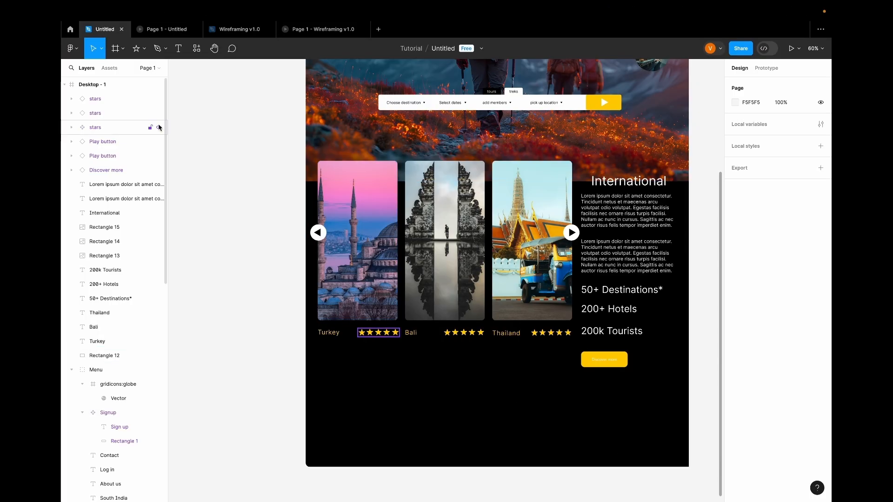
- Draw a white horizontal line about 307 wide under the Turkey label and stars, with stroke weight 3
{"action": "left_click", "coordinate": [101, 49]}
{"action": "left_click", "coordinate": [145, 48]}
{"action": "left_click", "coordinate": [120, 81]}
{"action": "left_click_drag", "start_coordinate": [317, 341], "coordinate": [398, 341]}
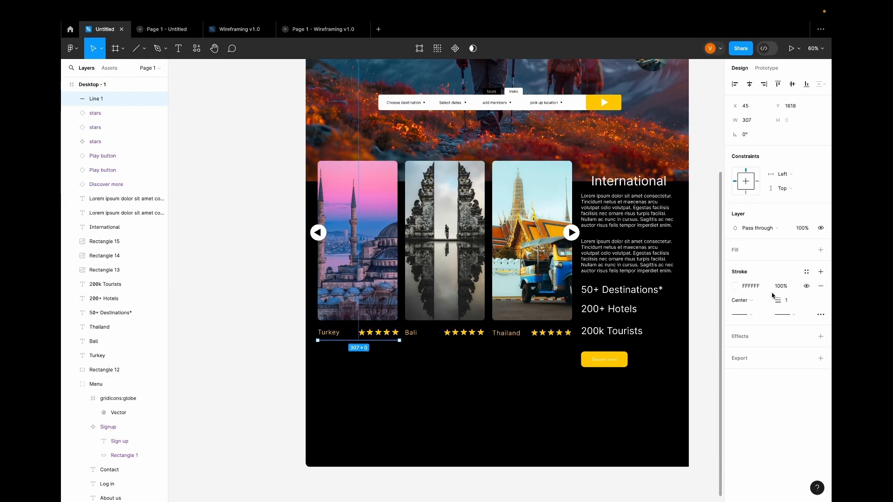
{"action": "left_click", "coordinate": [736, 286]}
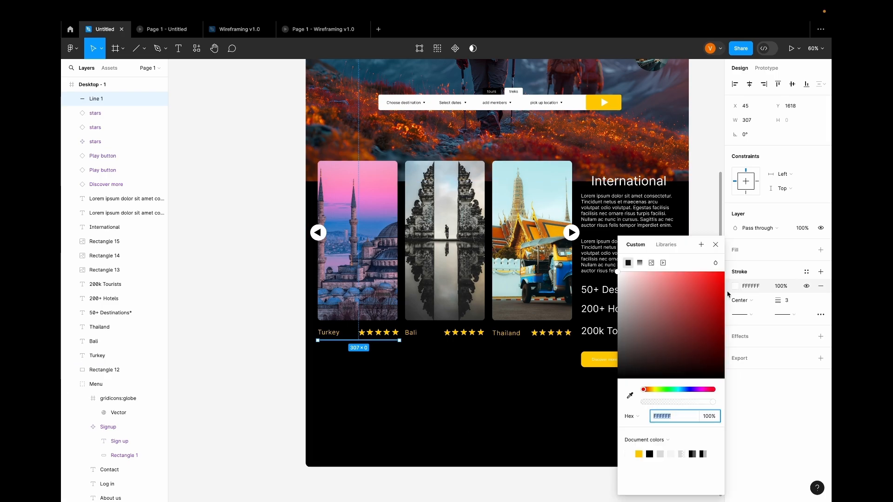
{"action": "left_click", "coordinate": [385, 376]}
{"action": "left_click", "coordinate": [386, 376]}
- Copy the divider line under the Bali and Thailand labels
{"action": "scroll", "coordinate": [359, 342], "scroll_direction": "up", "scroll_amount": 5}
{"action": "left_click", "coordinate": [348, 339]}
{"action": "left_click_drag", "start_coordinate": [349, 340], "coordinate": [594, 354]}
- Copy the lorem ipsum paragraph below the Turkey divider line and set its font size to 16
{"action": "scroll", "coordinate": [372, 437], "scroll_direction": "down", "scroll_amount": 5}
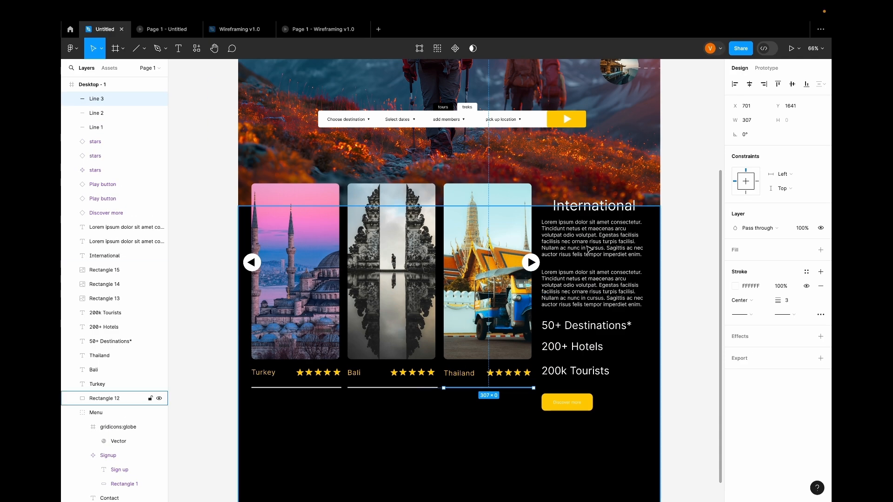
{"action": "left_click_drag", "start_coordinate": [574, 301], "coordinate": [281, 434]}
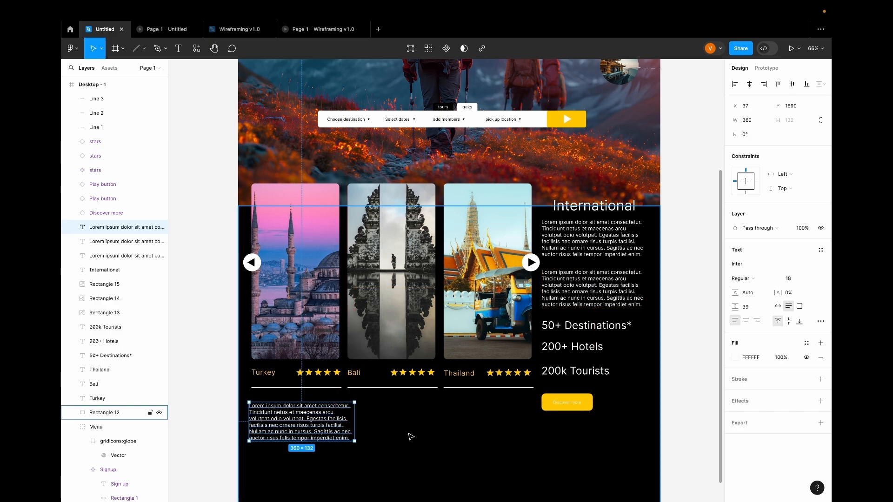
{"action": "left_click", "coordinate": [812, 280]}
{"action": "left_click", "coordinate": [799, 361]}
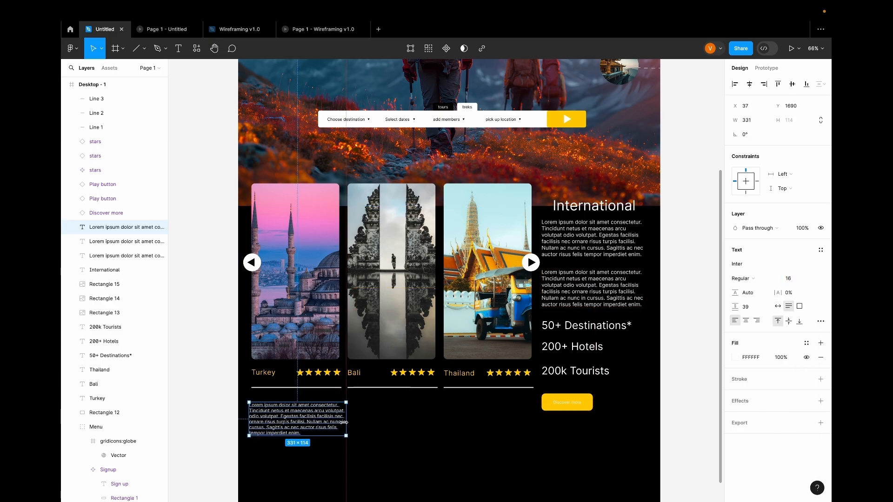
- Narrow the Turkey paragraph to about 315 wide and copy it under the Bali and Thailand divider lines
{"action": "left_click_drag", "start_coordinate": [304, 429], "coordinate": [491, 425]}
{"action": "left_click", "coordinate": [454, 448]}
{"action": "scroll", "coordinate": [442, 466], "scroll_direction": "down", "scroll_amount": 1}
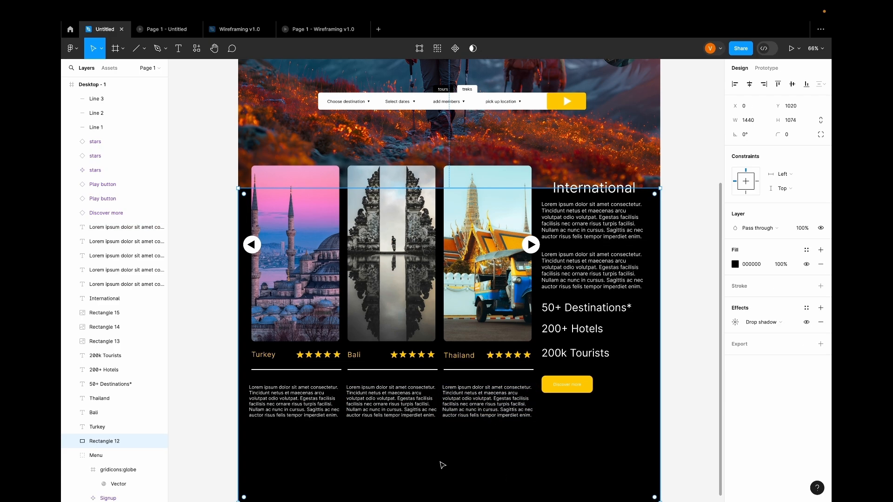
- Show the layout grid and align the Turkey paragraph with the left edge of its card
{"action": "key", "text": "ctrl+g"}
{"action": "scroll", "coordinate": [353, 442], "scroll_direction": "down", "scroll_amount": 3}
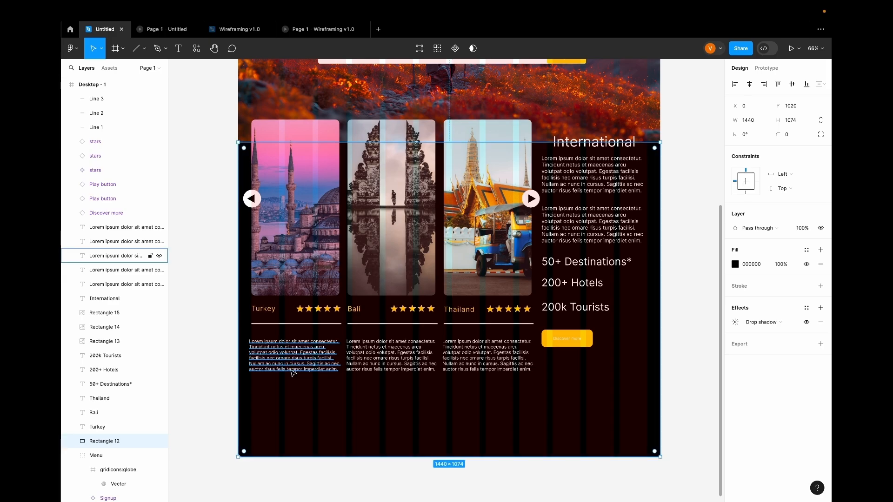
{"action": "scroll", "coordinate": [295, 374], "scroll_direction": "up", "scroll_amount": 5}
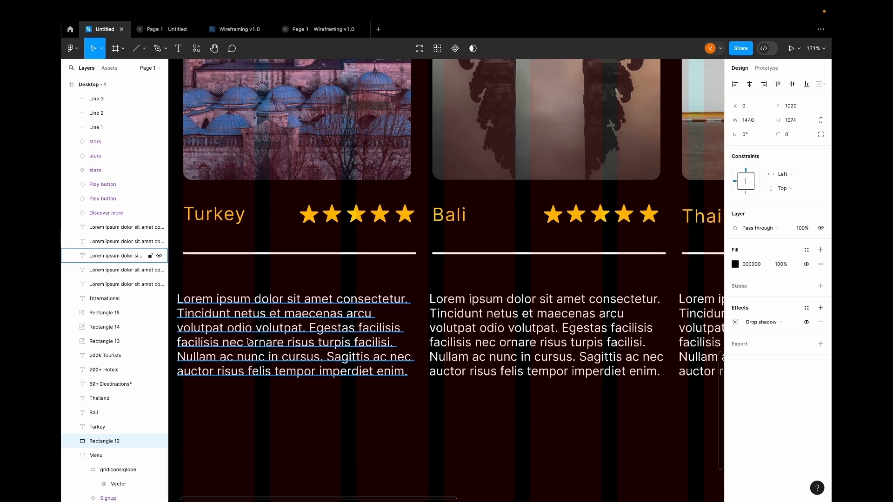
{"action": "left_click", "coordinate": [277, 358]}
{"action": "left_click_drag", "start_coordinate": [242, 343], "coordinate": [248, 344]}
{"action": "left_click", "coordinate": [483, 339]}
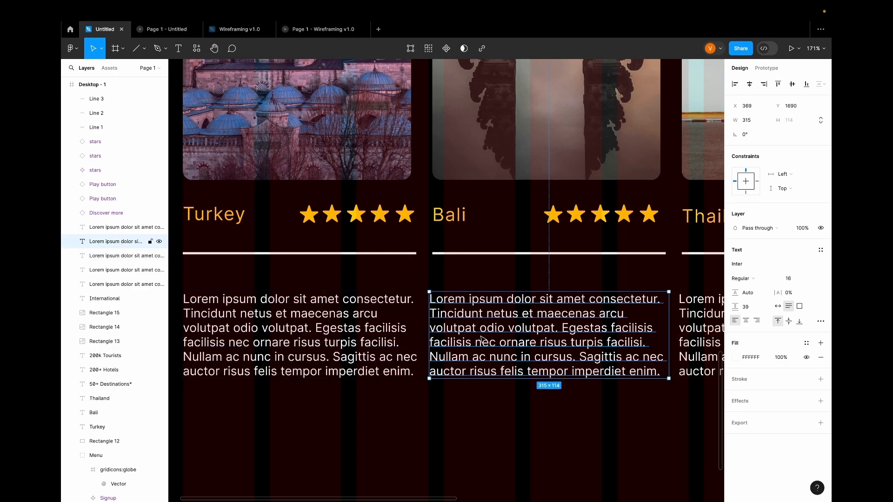
{"action": "left_click_drag", "start_coordinate": [472, 338], "coordinate": [472, 338]}
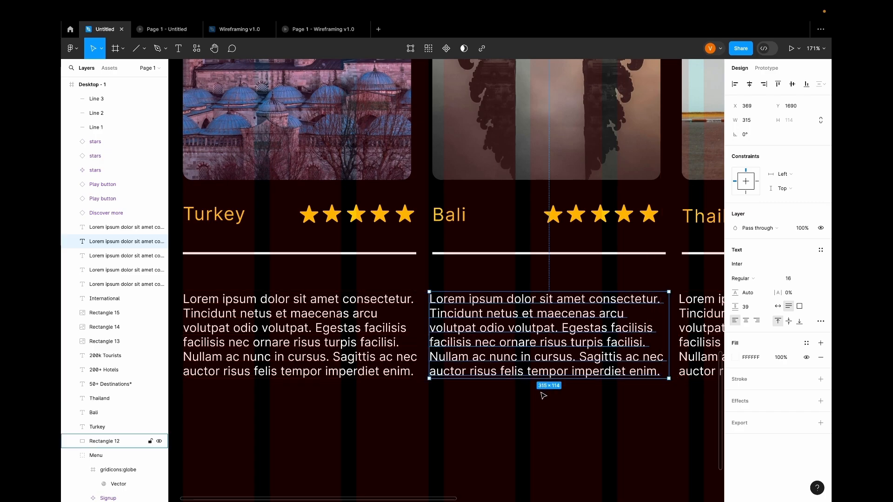
- Align the Thailand paragraph with the left edge of its divider line
{"action": "scroll", "coordinate": [543, 395], "scroll_direction": "right", "scroll_amount": 10}
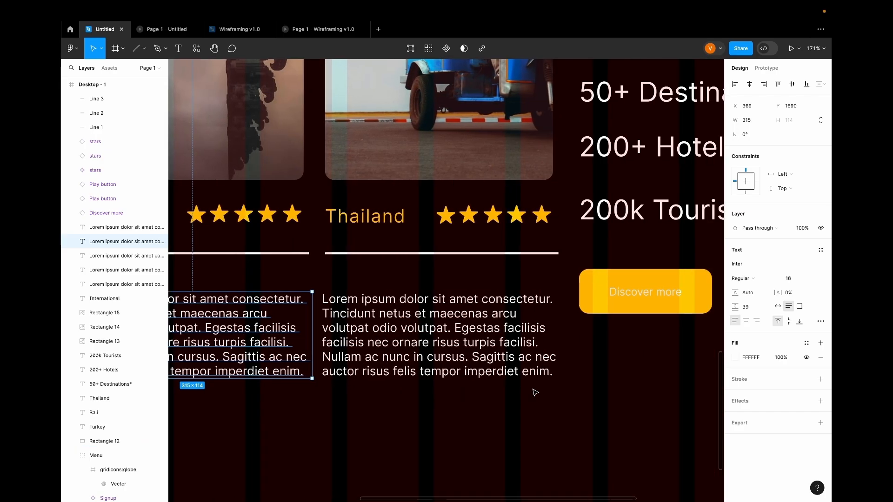
{"action": "left_click", "coordinate": [419, 345]}
{"action": "left_click_drag", "start_coordinate": [393, 344], "coordinate": [394, 344]}
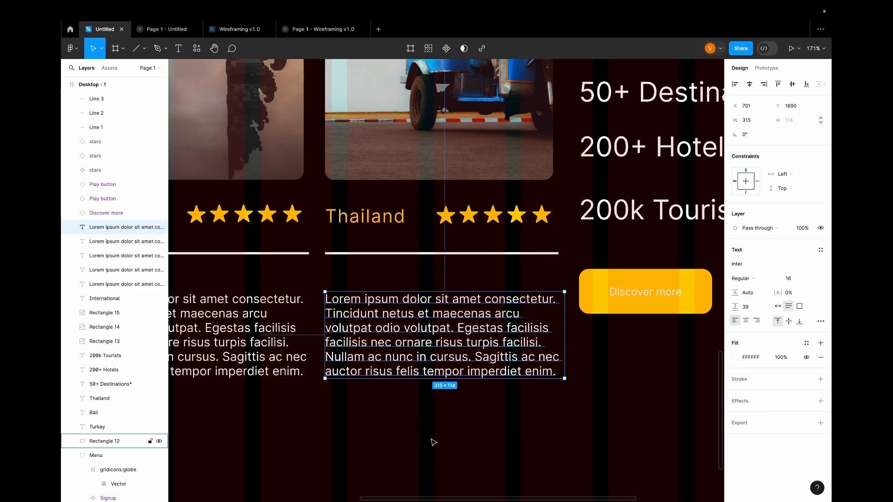
- Hide the layout grid and lower the Discover more button to the level of the card paragraphs
{"action": "left_click", "coordinate": [432, 439]}
{"action": "scroll", "coordinate": [432, 440], "scroll_direction": "down", "scroll_amount": 6}
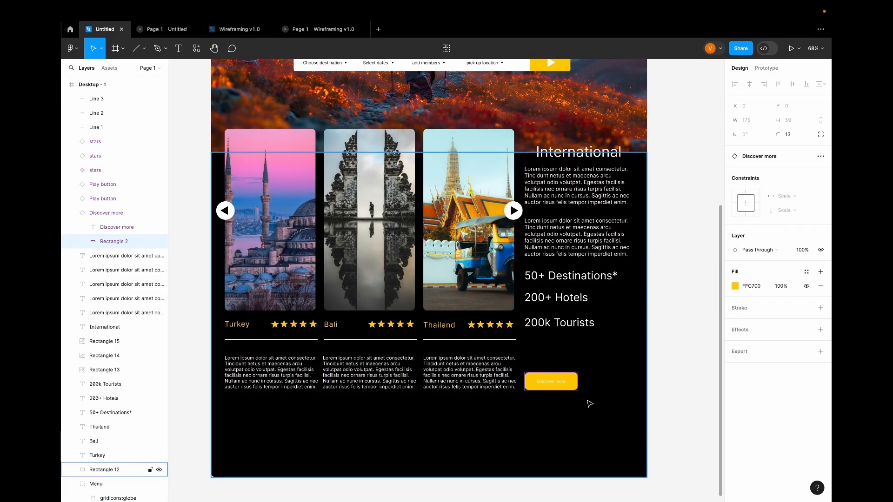
{"action": "scroll", "coordinate": [587, 409], "scroll_direction": "down", "scroll_amount": 1}
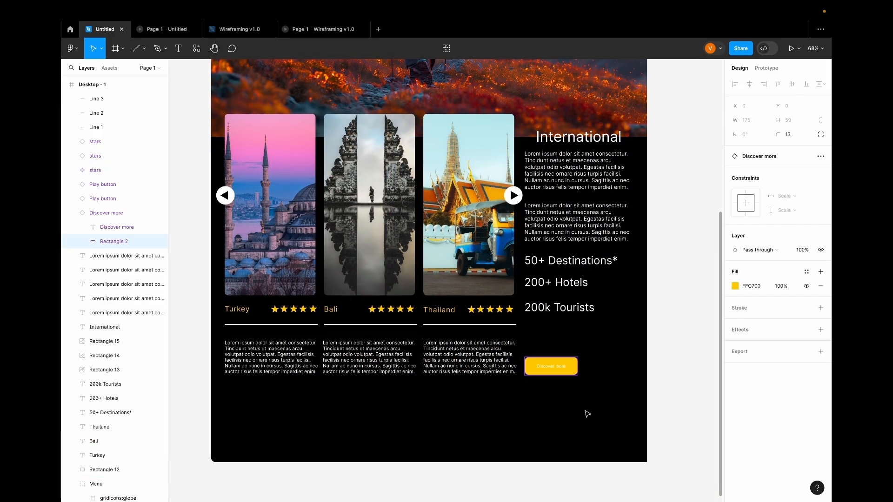
- Move the 50+ Destinations, 200+ Hotels and 200k Tourists lines down together toward the Discover more button
{"action": "left_click", "coordinate": [573, 260]}
{"action": "scroll", "coordinate": [571, 359], "scroll_direction": "up", "scroll_amount": 5}
{"action": "scroll", "coordinate": [572, 359], "scroll_direction": "down", "scroll_amount": 5}
{"action": "left_click", "coordinate": [556, 246], "text": "shift"}
{"action": "left_click", "coordinate": [555, 271], "text": "shift"}
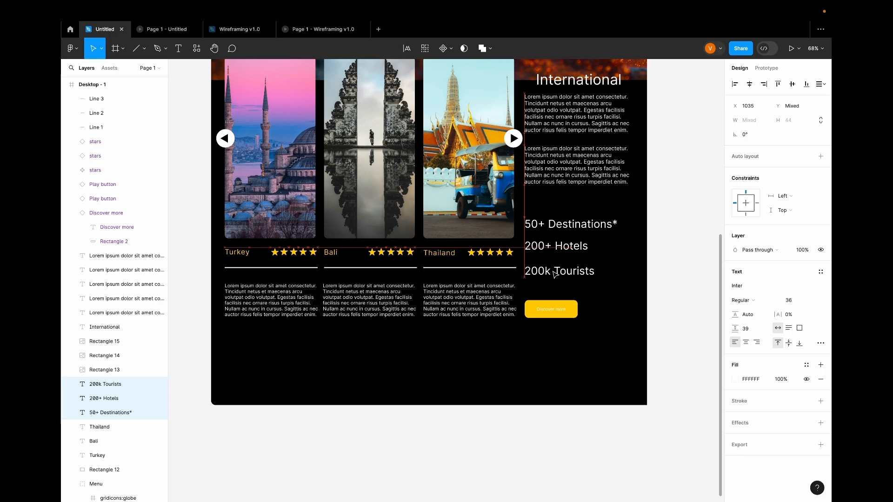
- Move both International paragraphs down together so they sit evenly, 62 apart, between the heading and the statistics
{"action": "left_click", "coordinate": [547, 169]}
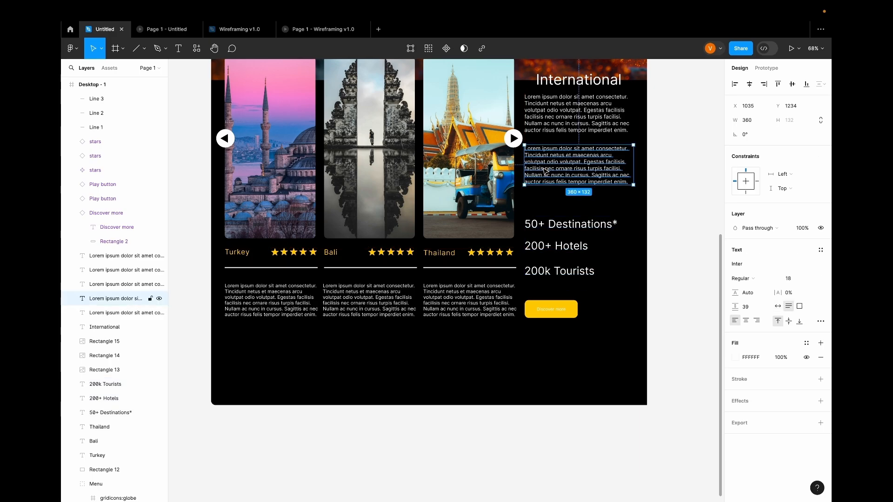
{"action": "left_click", "coordinate": [556, 125], "text": "shift"}
{"action": "left_click_drag", "start_coordinate": [557, 125], "coordinate": [561, 138]}
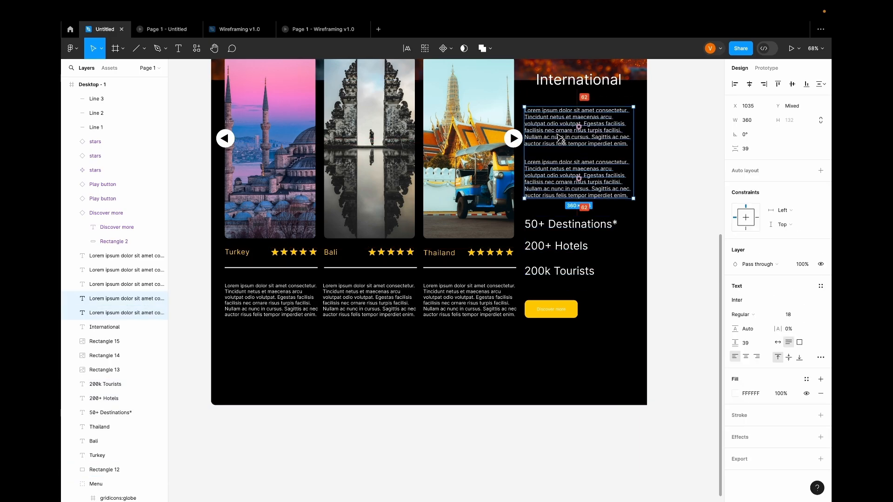
{"action": "left_click", "coordinate": [667, 189]}
- Extend the black background rectangle downward to a height of about 1474
{"action": "left_click", "coordinate": [559, 351]}
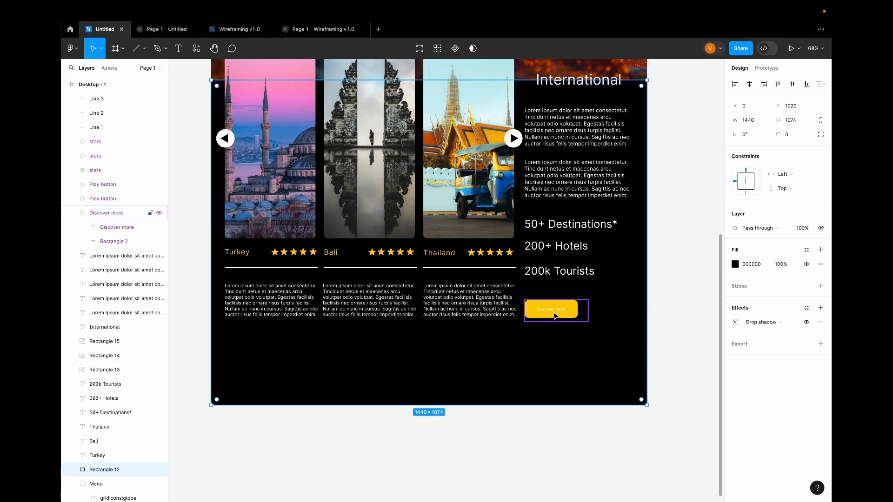
{"action": "scroll", "coordinate": [575, 362], "scroll_direction": "up", "scroll_amount": 5}
{"action": "scroll", "coordinate": [518, 363], "scroll_direction": "down", "scroll_amount": 4}
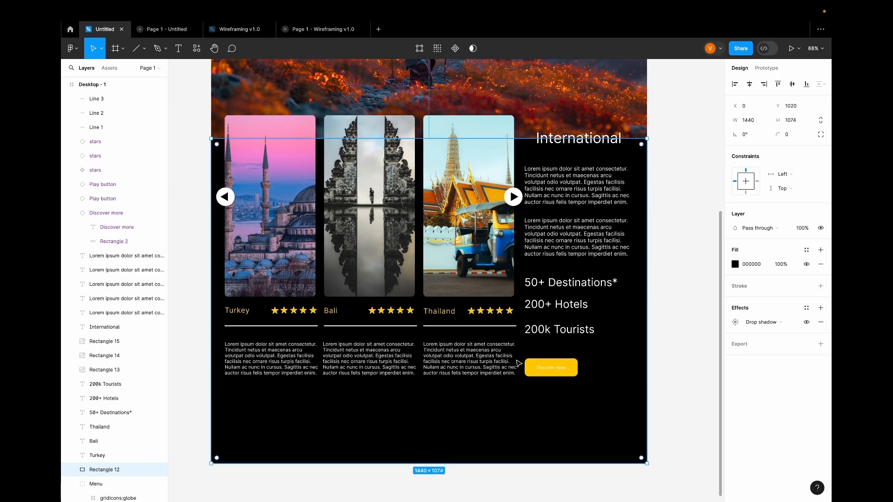
{"action": "scroll", "coordinate": [518, 363], "scroll_direction": "down", "scroll_amount": 2}
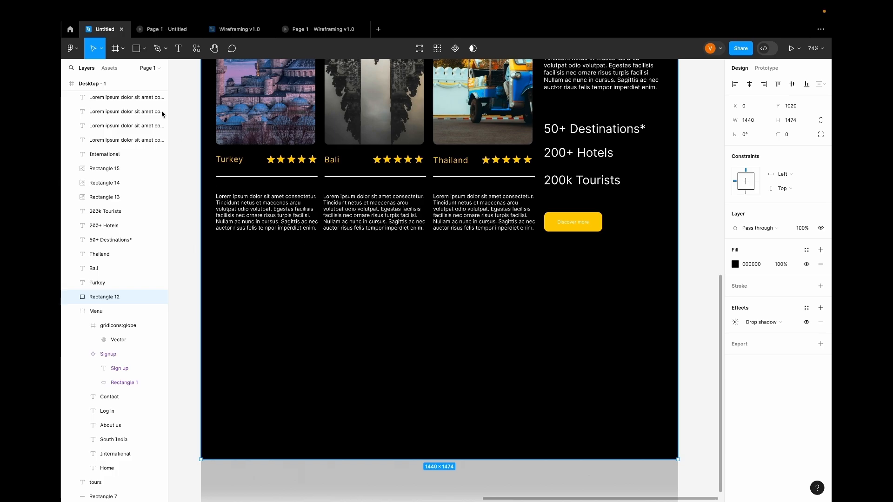
- Add a "Google Reviews" heading below the card paragraphs and color it the Discover more button's yellow, FFC700
{"action": "key", "text": "t"}
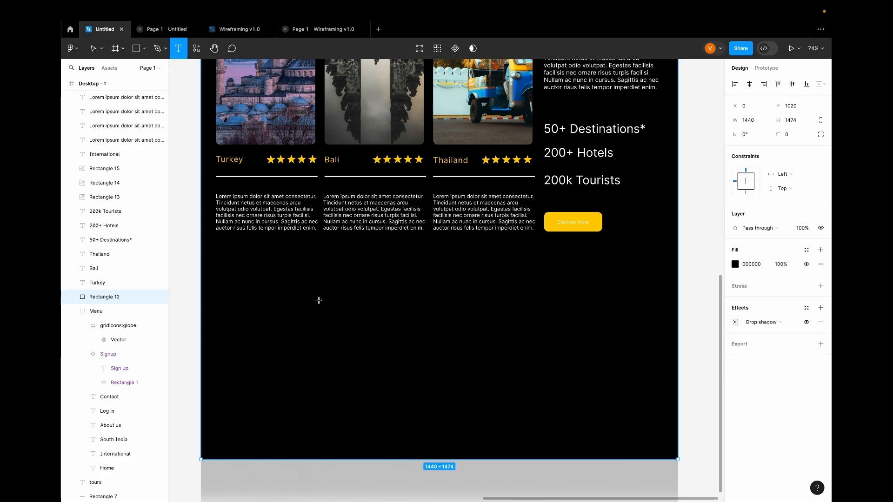
{"action": "left_click", "coordinate": [355, 293]}
{"action": "type", "text": "Google Reviews"}
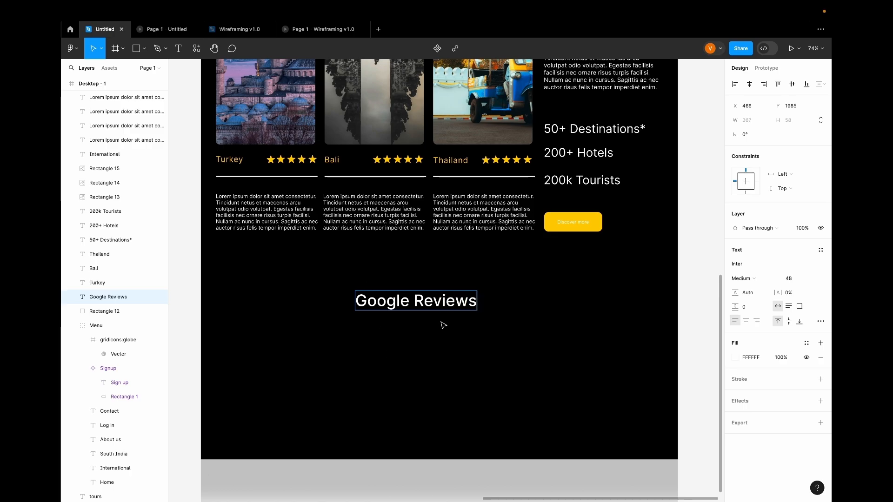
{"action": "left_click", "coordinate": [441, 323]}
{"action": "left_click", "coordinate": [735, 357]}
{"action": "left_click", "coordinate": [630, 396]}
{"action": "left_click", "coordinate": [590, 226]}
{"action": "left_click", "coordinate": [715, 244]}
- Draw a horizontal arrow on each side of the Google Reviews heading, pointing outward in opposite directions
{"action": "mouse_move", "coordinate": [442, 301]}
{"action": "left_mouse_down"}
{"action": "mouse_move", "coordinate": [653, 301]}
{"action": "mouse_move", "coordinate": [327, 301]}
{"action": "left_mouse_up"}
{"action": "left_click", "coordinate": [143, 48]}
{"action": "left_click", "coordinate": [107, 80]}
{"action": "left_click", "coordinate": [144, 49]}
{"action": "left_click", "coordinate": [107, 94]}
{"action": "right_click", "coordinate": [326, 303]}
{"action": "left_click", "coordinate": [378, 477]}
{"action": "right_click", "coordinate": [320, 301]}
{"action": "left_click", "coordinate": [372, 479]}
- Show the layout grid and stretch both heading arrows outward to the first and last column edges
{"action": "left_click", "coordinate": [498, 302]}
{"action": "left_click_drag", "start_coordinate": [495, 302], "coordinate": [502, 302]}
{"action": "left_click", "coordinate": [360, 301]}
{"action": "left_click_drag", "start_coordinate": [367, 301], "coordinate": [358, 301]}
{"action": "key", "text": "shift+g"}
{"action": "left_click_drag", "start_coordinate": [208, 301], "coordinate": [216, 301]}
{"action": "left_click", "coordinate": [652, 302]}
{"action": "left_click_drag", "start_coordinate": [654, 302], "coordinate": [664, 301]}
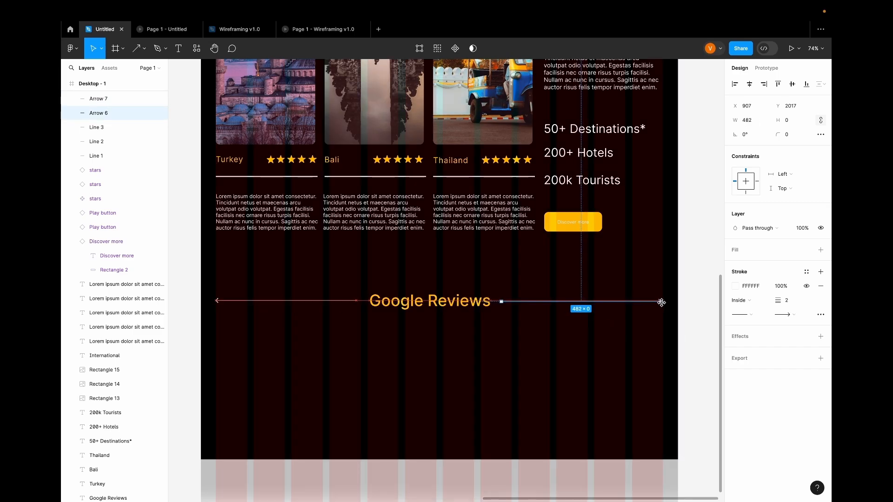
- Even out the gaps between the Google Reviews heading and the inner ends of its two arrows
{"action": "left_click_drag", "start_coordinate": [448, 307], "coordinate": [512, 302]}
{"action": "left_click", "coordinate": [457, 354]}
{"action": "left_click", "coordinate": [503, 302]}
{"action": "left_click", "coordinate": [354, 301]}
{"action": "left_click_drag", "start_coordinate": [357, 301], "coordinate": [361, 301]}
{"action": "left_click", "coordinate": [426, 355]}
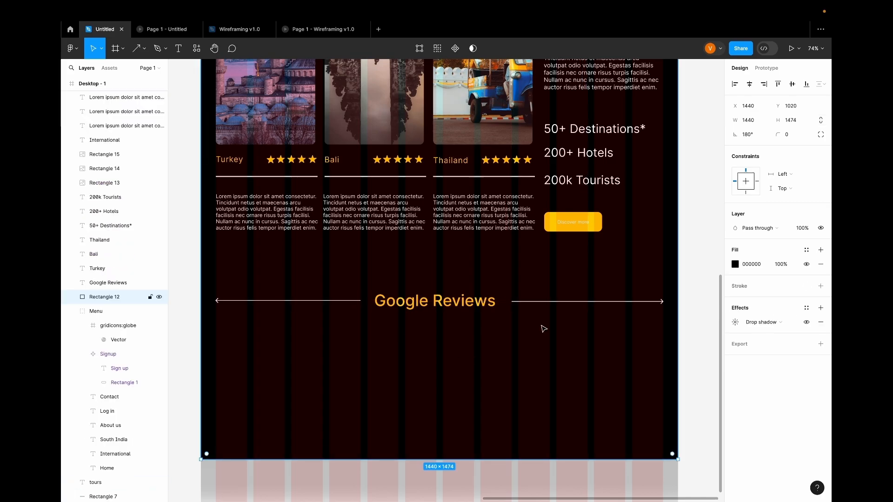
- Set the stroke style of both heading arrows to Dash
{"action": "left_click", "coordinate": [581, 302]}
{"action": "left_click", "coordinate": [316, 301], "text": "shift"}
{"action": "left_click", "coordinate": [821, 351]}
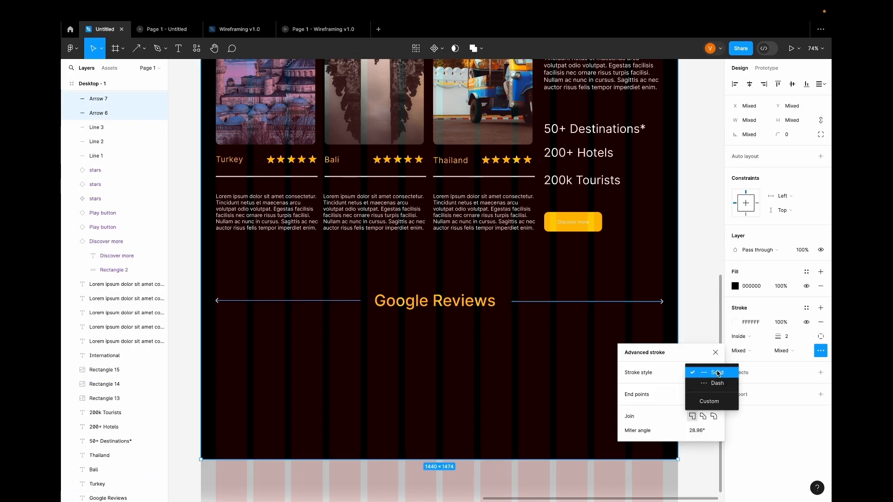
{"action": "left_click", "coordinate": [718, 374]}
{"action": "left_click", "coordinate": [705, 386]}
{"action": "left_click", "coordinate": [500, 354]}
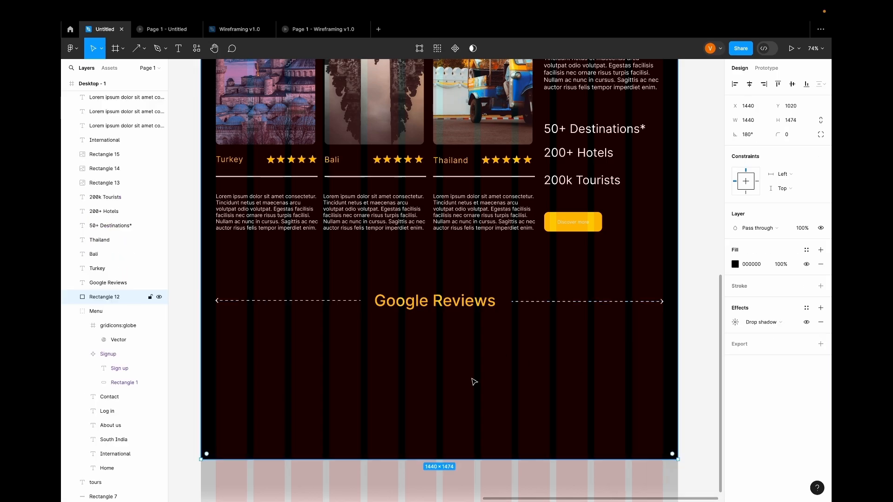
- Lengthen the Desktop - 1 frame and extend its black background rectangle to a height of about 1783
{"action": "scroll", "coordinate": [498, 356], "scroll_direction": "down", "scroll_amount": 3}
{"action": "mouse_move", "coordinate": [496, 312]}
{"action": "left_mouse_down"}
{"action": "mouse_move", "coordinate": [496, 336]}
{"action": "mouse_move", "coordinate": [484, 346]}
{"action": "left_mouse_up"}
{"action": "left_click", "coordinate": [483, 367]}
{"action": "scroll", "coordinate": [483, 367], "scroll_direction": "up", "scroll_amount": 14}
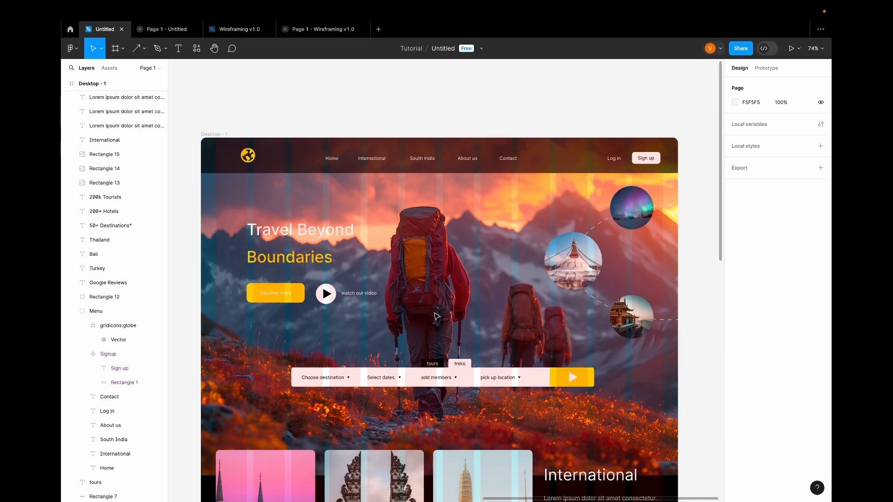
{"action": "left_click", "coordinate": [213, 133]}
{"action": "scroll", "coordinate": [395, 325], "scroll_direction": "down", "scroll_amount": 13}
{"action": "left_click_drag", "start_coordinate": [462, 411], "coordinate": [461, 499]}
{"action": "left_click", "coordinate": [459, 386]}
{"action": "left_click_drag", "start_coordinate": [459, 395], "coordinate": [460, 464]}
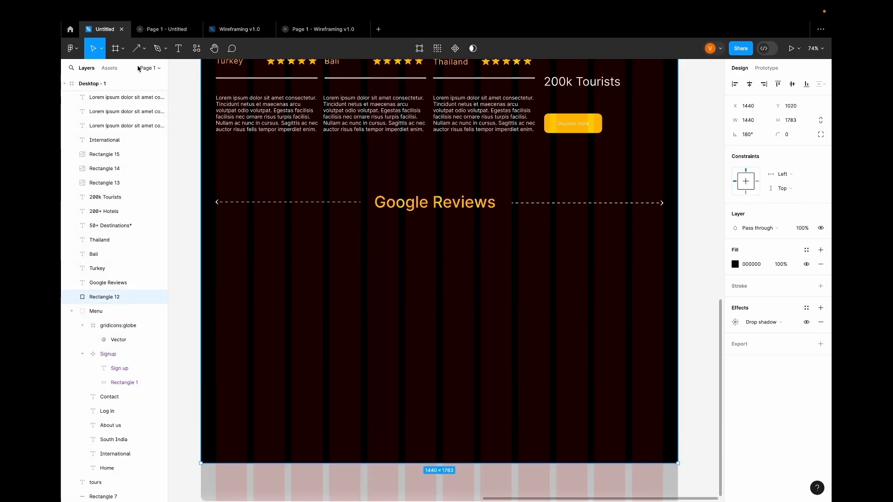
{"action": "key", "text": "r"}
{"action": "left_click_drag", "start_coordinate": [217, 250], "coordinate": [361, 333]}
{"action": "key", "text": "super+z"}
- Draw a review card about 437 wide below the left arrow and copy it twice to form a row of three
{"action": "key", "text": "r"}
{"action": "left_click_drag", "start_coordinate": [216, 252], "coordinate": [361, 338]}
{"action": "mouse_move", "coordinate": [313, 295]}
{"action": "left_mouse_down"}
{"action": "mouse_move", "coordinate": [498, 303]}
{"action": "mouse_move", "coordinate": [468, 297]}
{"action": "left_mouse_up"}
{"action": "left_click_drag", "start_coordinate": [466, 298], "coordinate": [617, 299]}
- Extend the middle review card above and below its neighbours and round the corners of all three cards
{"action": "left_click", "coordinate": [459, 282]}
{"action": "left_click_drag", "start_coordinate": [439, 252], "coordinate": [439, 240]}
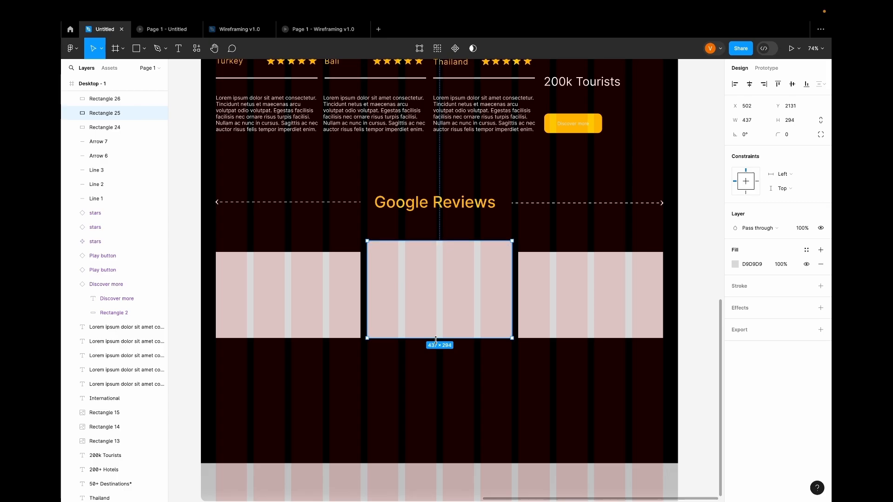
{"action": "left_click_drag", "start_coordinate": [436, 338], "coordinate": [436, 348]}
{"action": "left_click", "coordinate": [265, 291], "text": "shift"}
{"action": "left_click", "coordinate": [591, 293], "text": "shift"}
{"action": "left_click_drag", "start_coordinate": [779, 135], "coordinate": [783, 135]}
{"action": "left_click", "coordinate": [571, 216]}
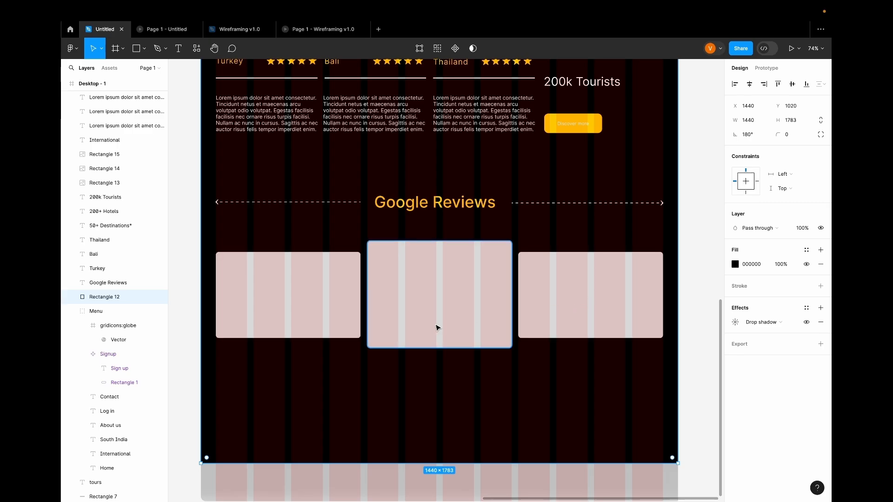
- Place a 61 × 61 Play button component centered on the right review card's outer edge
{"action": "scroll", "coordinate": [358, 284], "scroll_direction": "up", "scroll_amount": 5}
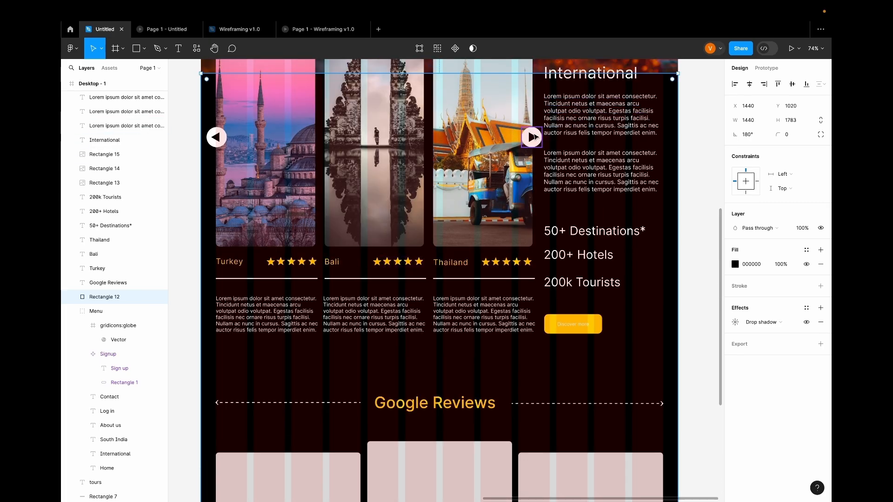
{"action": "left_click", "coordinate": [535, 137]}
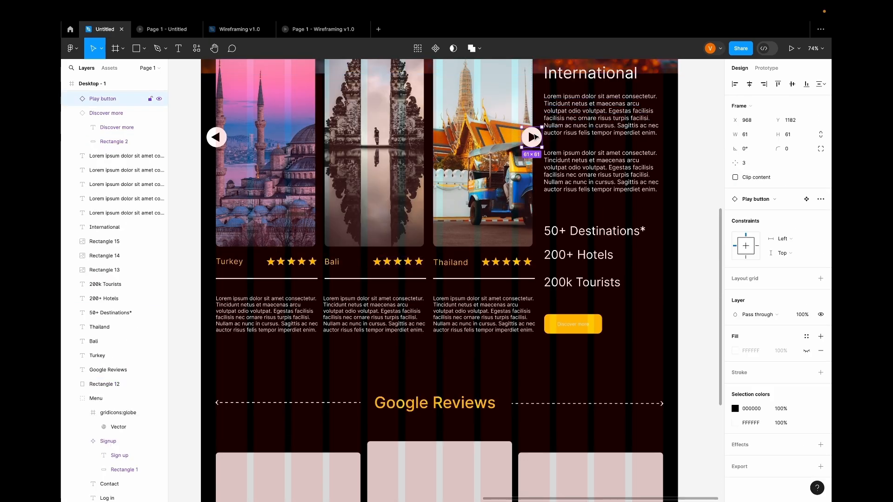
{"action": "left_click", "coordinate": [109, 69]}
{"action": "scroll", "coordinate": [182, 260], "scroll_direction": "down", "scroll_amount": 3}
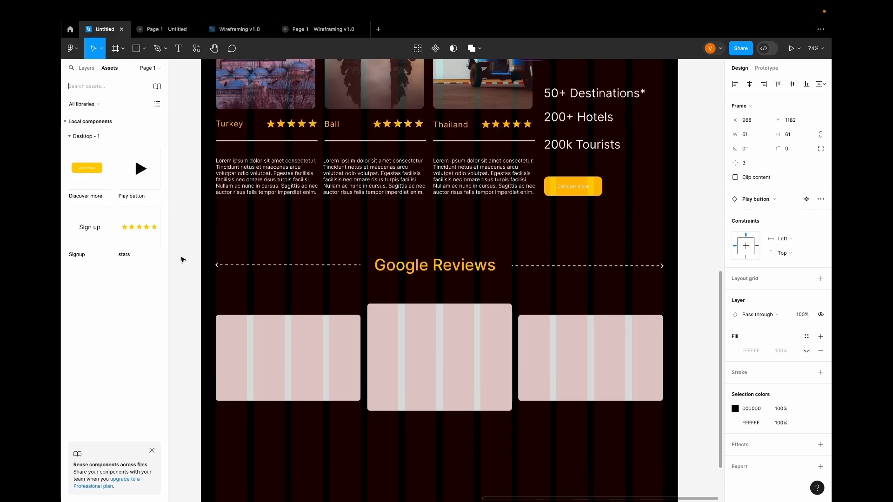
{"action": "left_click_drag", "start_coordinate": [140, 171], "coordinate": [660, 362]}
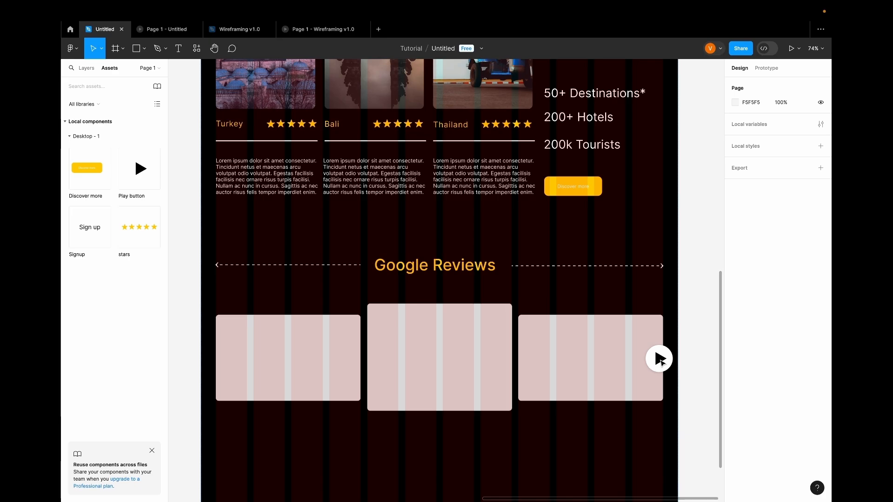
{"action": "left_click_drag", "start_coordinate": [661, 362], "coordinate": [667, 363]}
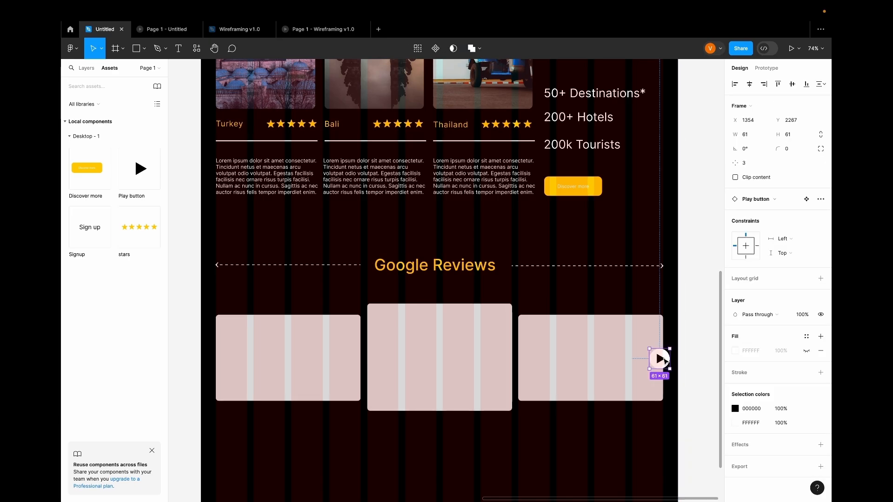
- Copy the play button to the left review card's outer edge and flip it horizontally
{"action": "left_click_drag", "start_coordinate": [668, 361], "coordinate": [225, 363]}
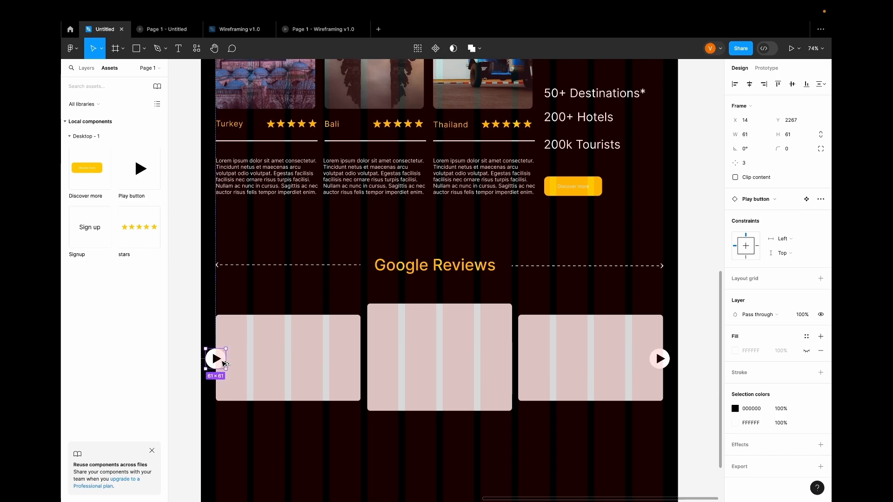
{"action": "right_click", "coordinate": [223, 363]}
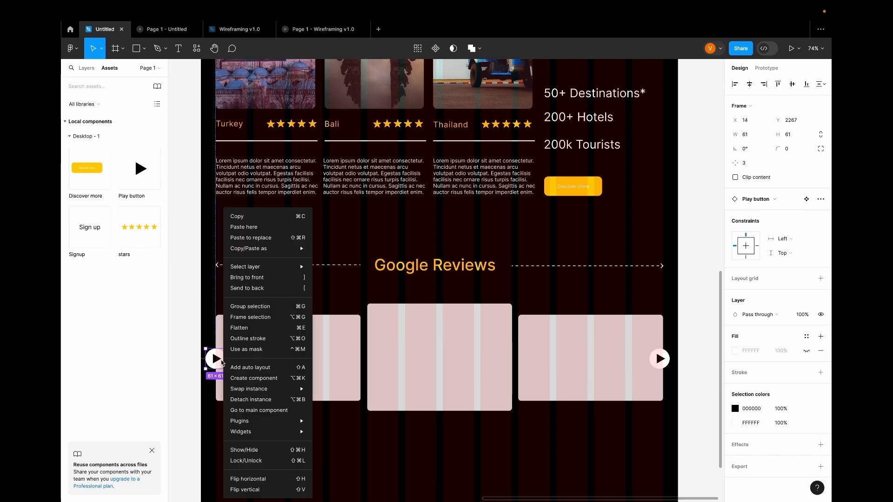
{"action": "left_click", "coordinate": [284, 481]}
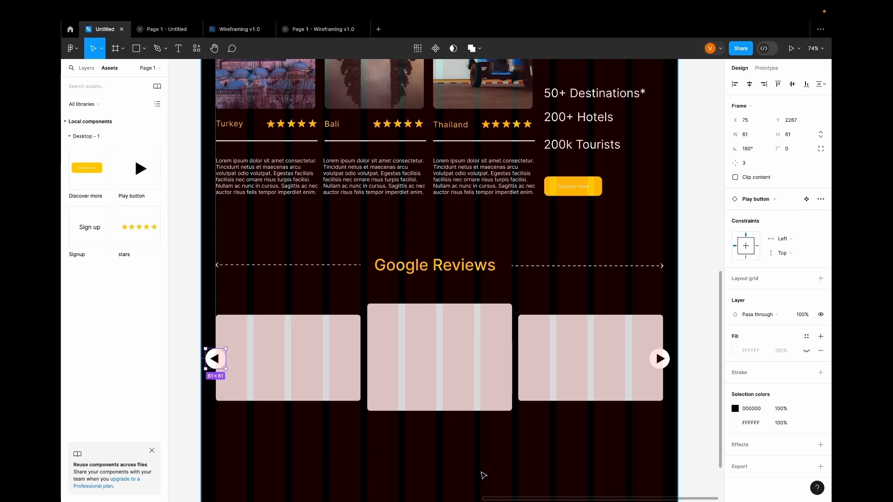
- Hide the layout grid
{"action": "scroll", "coordinate": [565, 457], "scroll_direction": "down", "scroll_amount": 5}
{"action": "scroll", "coordinate": [566, 456], "scroll_direction": "up", "scroll_amount": 2}
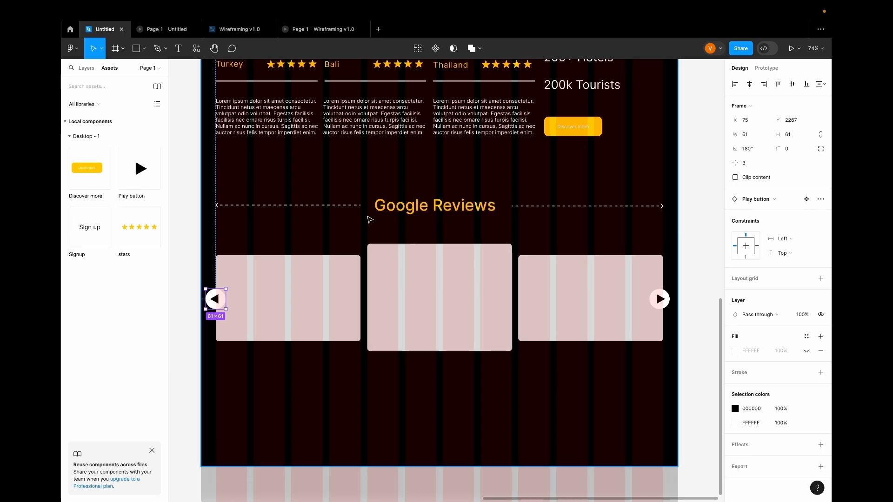
{"action": "scroll", "coordinate": [454, 391], "scroll_direction": "down", "scroll_amount": 1}
{"action": "scroll", "coordinate": [455, 391], "scroll_direction": "up", "scroll_amount": 1}
{"action": "scroll", "coordinate": [459, 385], "scroll_direction": "up", "scroll_amount": 5}
{"action": "scroll", "coordinate": [459, 386], "scroll_direction": "up", "scroll_amount": 6}
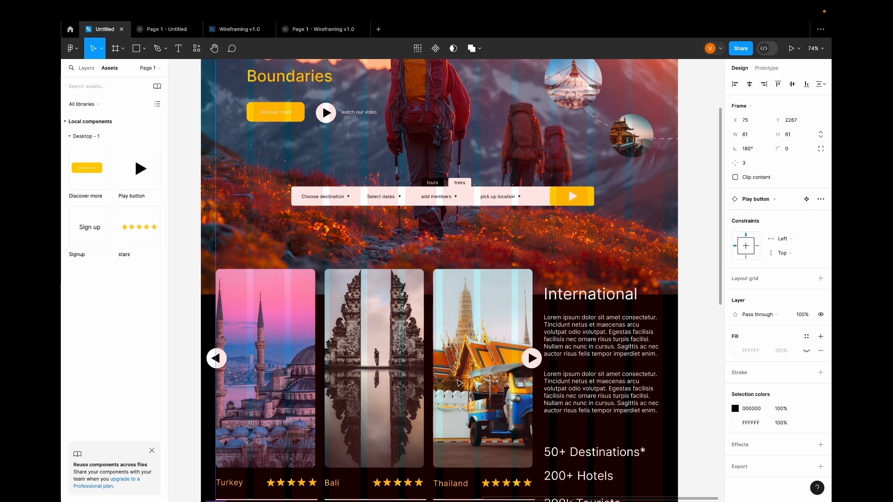
{"action": "key", "text": "ctrl+g"}
- Move the Google Reviews heading, both arrows, the three cards and both play buttons up together, closer to the paragraphs
{"action": "scroll", "coordinate": [458, 383], "scroll_direction": "down", "scroll_amount": 10}
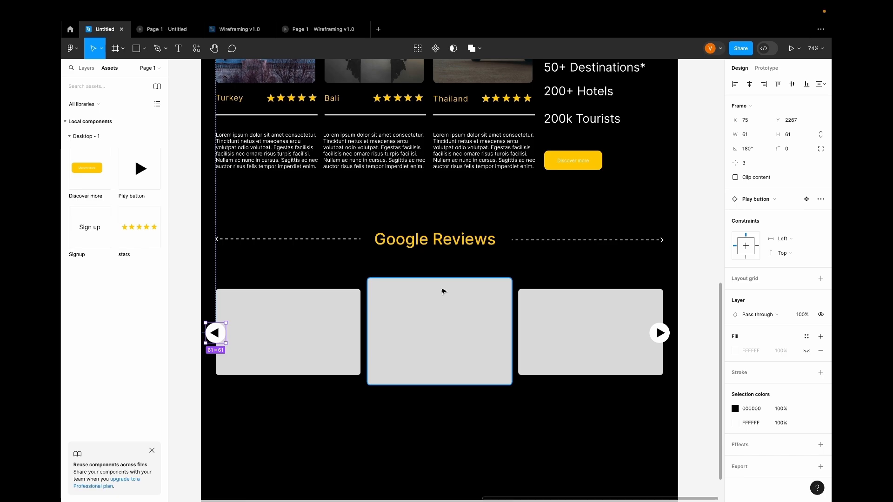
{"action": "left_click", "coordinate": [459, 243]}
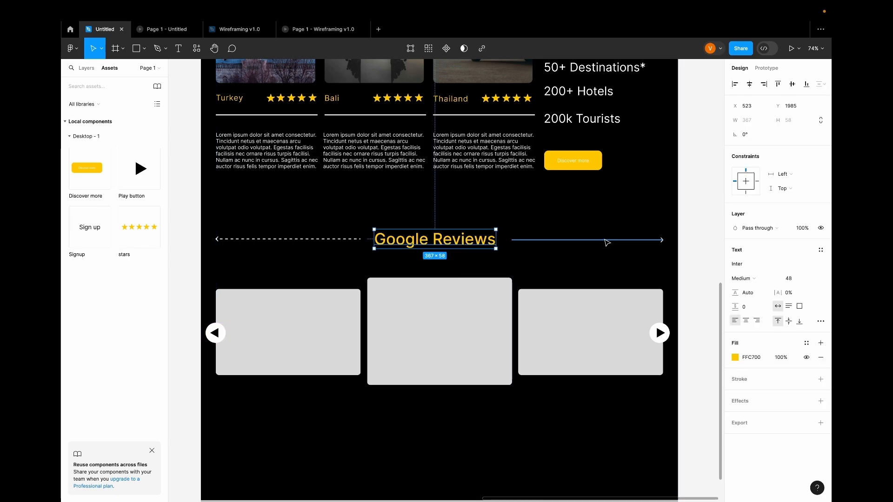
{"action": "left_click", "coordinate": [605, 240], "text": "shift"}
{"action": "left_click", "coordinate": [294, 240], "text": "shift"}
{"action": "left_click", "coordinate": [283, 330], "text": "shift"}
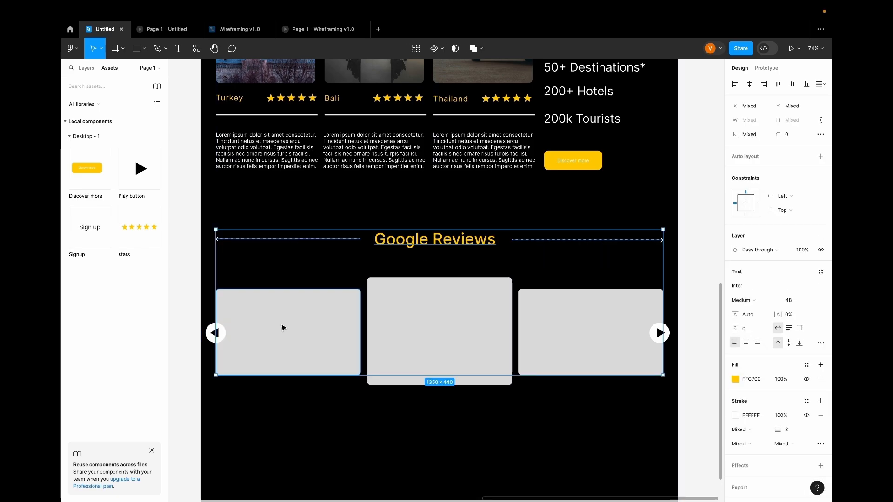
{"action": "left_click", "coordinate": [215, 333], "text": "shift"}
{"action": "left_click", "coordinate": [395, 337], "text": "shift"}
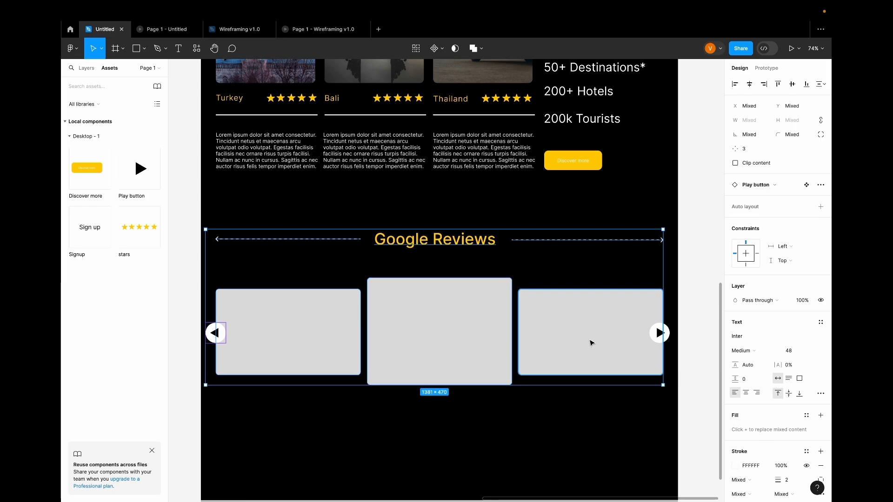
{"action": "left_click", "coordinate": [660, 335], "text": "shift"}
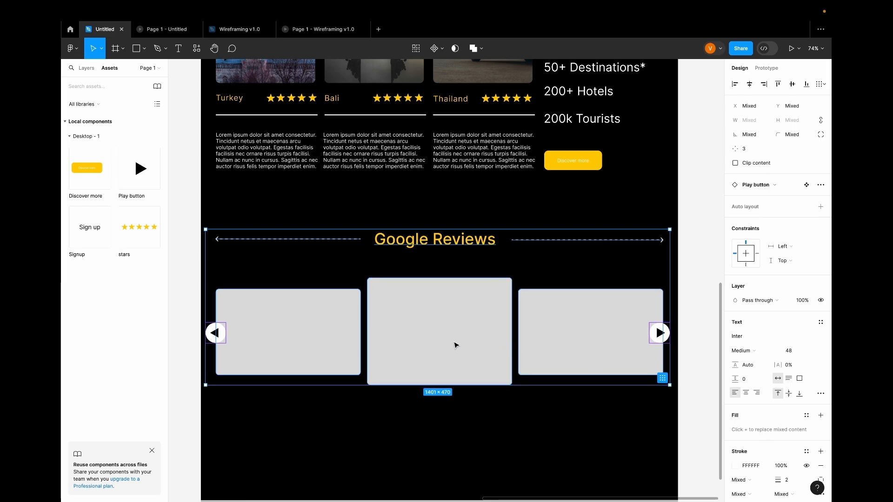
{"action": "left_click_drag", "start_coordinate": [455, 345], "coordinate": [459, 319]}
{"action": "left_click", "coordinate": [471, 400]}
- Copy the International section's lorem ipsum paragraph onto each of the three review cards
{"action": "scroll", "coordinate": [477, 400], "scroll_direction": "up", "scroll_amount": 4}
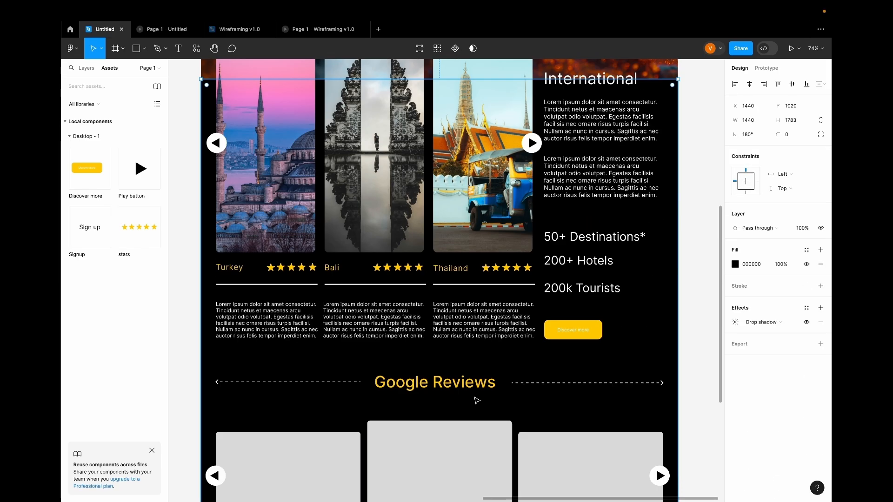
{"action": "scroll", "coordinate": [477, 400], "scroll_direction": "up", "scroll_amount": 2}
{"action": "scroll", "coordinate": [477, 401], "scroll_direction": "down", "scroll_amount": 3}
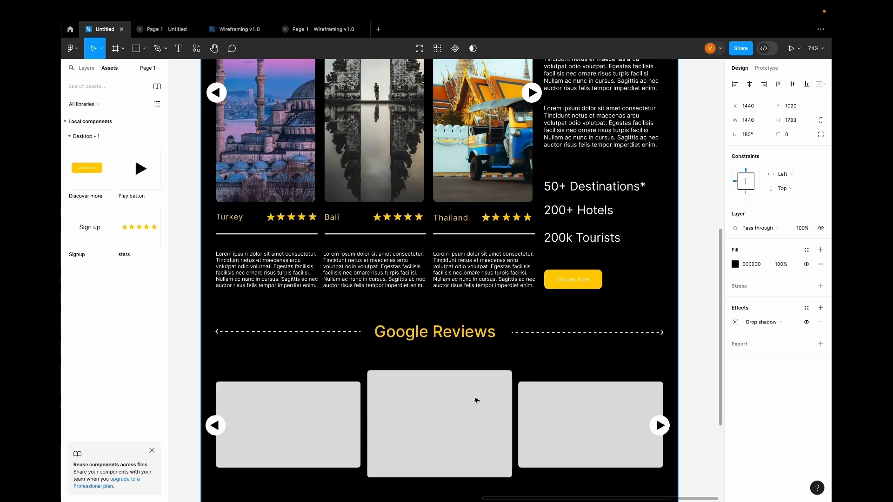
{"action": "scroll", "coordinate": [477, 400], "scroll_direction": "up", "scroll_amount": 2}
{"action": "scroll", "coordinate": [477, 400], "scroll_direction": "down", "scroll_amount": 2}
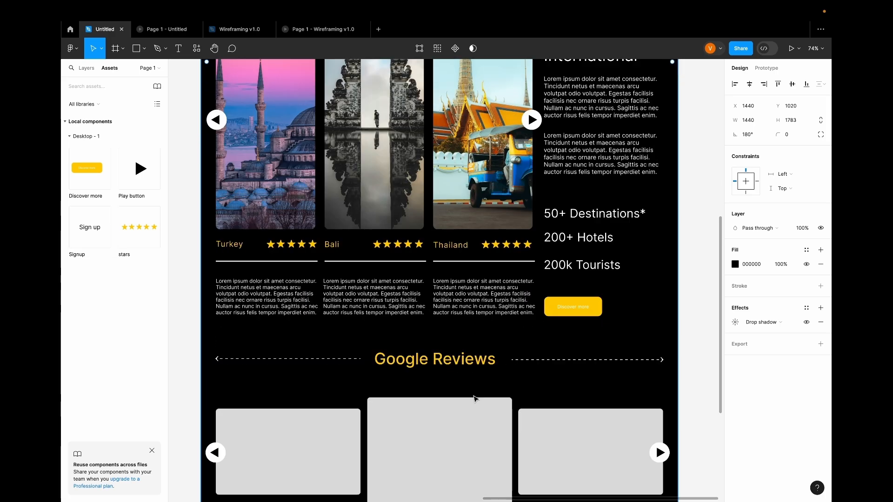
{"action": "left_click_drag", "start_coordinate": [606, 153], "coordinate": [356, 489]}
{"action": "left_click_drag", "start_coordinate": [341, 443], "coordinate": [299, 461]}
{"action": "key", "text": "super+z"}
{"action": "left_click", "coordinate": [614, 159]}
{"action": "left_click_drag", "start_coordinate": [300, 460], "coordinate": [599, 461]}
- Move the three copied review paragraphs to the front of the layer order so they sit above the cards
{"action": "key", "text": "alt+1"}
{"action": "left_click", "coordinate": [107, 284]}
{"action": "left_click", "coordinate": [108, 327]}
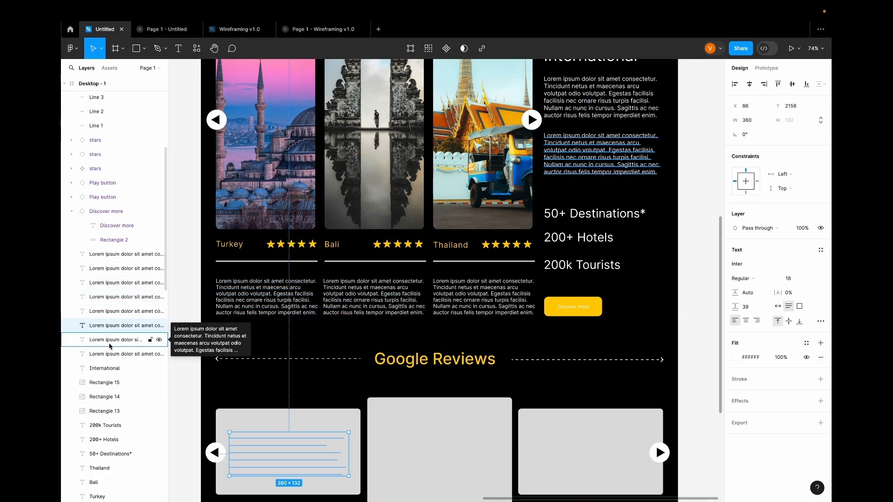
{"action": "left_click", "coordinate": [114, 312]}
{"action": "left_click", "coordinate": [122, 299]}
{"action": "left_click", "coordinate": [121, 325], "text": "shift"}
{"action": "left_click_drag", "start_coordinate": [121, 313], "coordinate": [108, 80]}
- Set the fill of all three review cards to white
{"action": "scroll", "coordinate": [419, 289], "scroll_direction": "down", "scroll_amount": 3}
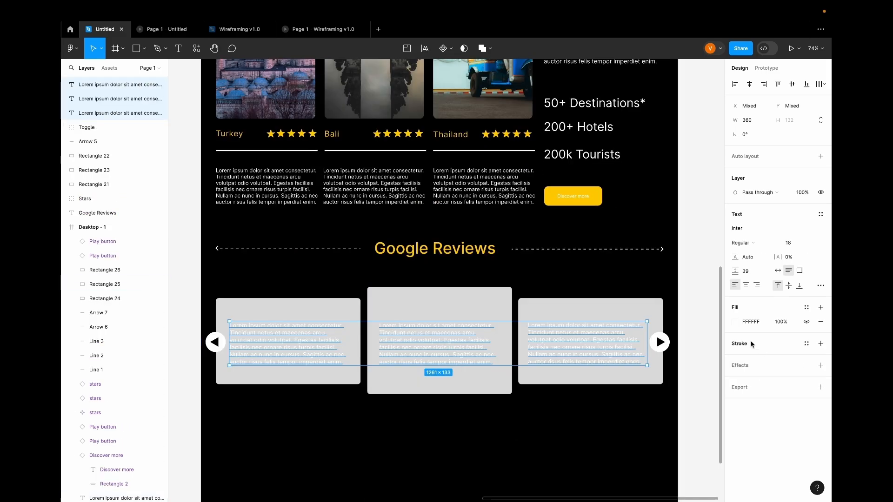
{"action": "left_click", "coordinate": [289, 310]}
{"action": "left_click", "coordinate": [440, 307], "text": "shift"}
{"action": "left_click", "coordinate": [566, 309], "text": "shift"}
{"action": "left_click", "coordinate": [736, 300]}
{"action": "left_click_drag", "start_coordinate": [622, 286], "coordinate": [617, 379]}
{"action": "left_click", "coordinate": [720, 246]}
- Set the text color of all three review paragraphs to black (000000)
{"action": "left_click", "coordinate": [414, 359]}
{"action": "left_click", "coordinate": [288, 344], "text": "shift"}
{"action": "left_click", "coordinate": [736, 336]}
{"action": "left_click", "coordinate": [581, 344]}
{"action": "left_click", "coordinate": [735, 300]}
{"action": "left_click_drag", "start_coordinate": [620, 275], "coordinate": [616, 379]}
{"action": "left_click", "coordinate": [718, 244]}
- Set the middle review card's text to size 20 and widen its text box to 385
{"action": "left_click", "coordinate": [440, 344]}
{"action": "left_click", "coordinate": [814, 222]}
{"action": "left_click", "coordinate": [798, 309]}
{"action": "left_click_drag", "start_coordinate": [440, 363], "coordinate": [442, 355]}
{"action": "left_click", "coordinate": [815, 222]}
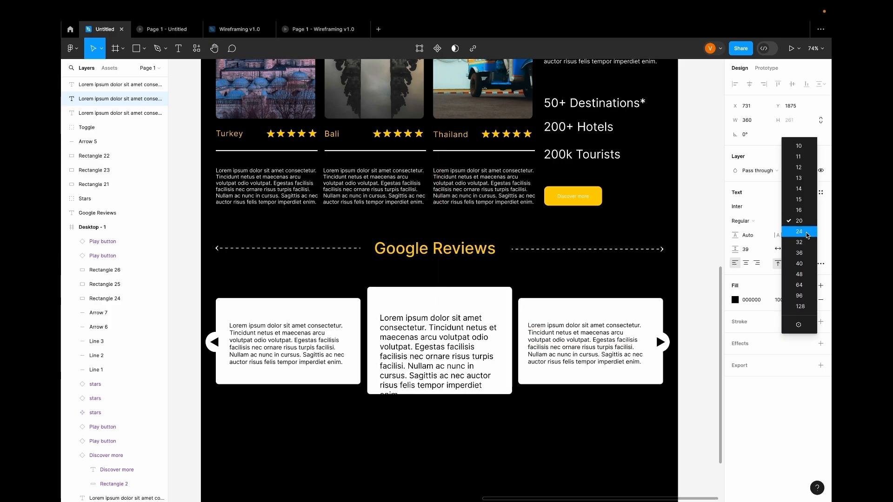
{"action": "left_click", "coordinate": [799, 221]}
{"action": "left_click", "coordinate": [815, 222]}
{"action": "left_click", "coordinate": [810, 215]}
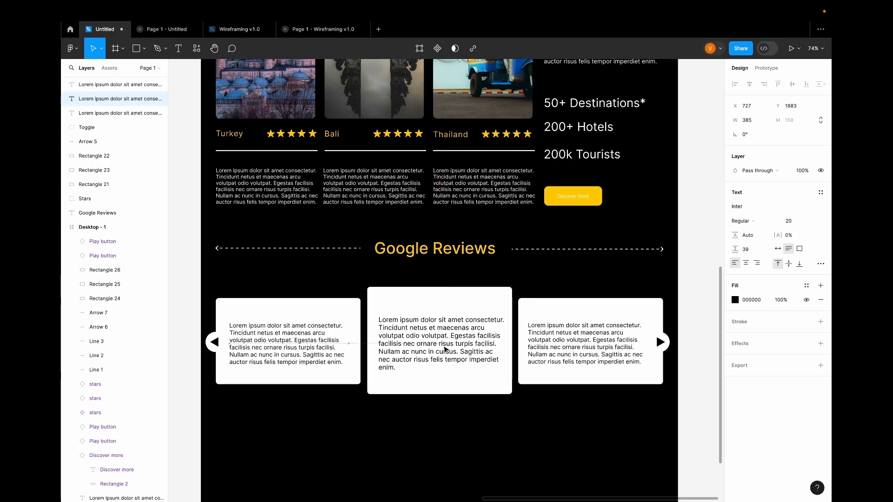
- Center each review paragraph horizontally and vertically within its card
{"action": "left_click", "coordinate": [456, 301], "text": "shift"}
{"action": "left_click_drag", "start_coordinate": [455, 301], "coordinate": [455, 300]}
{"action": "left_click", "coordinate": [579, 355]}
{"action": "left_click", "coordinate": [597, 311], "text": "shift"}
{"action": "left_click", "coordinate": [793, 84]}
{"action": "left_click", "coordinate": [749, 85]}
{"action": "left_click", "coordinate": [274, 347]}
{"action": "left_click", "coordinate": [288, 311], "text": "shift"}
{"action": "left_click", "coordinate": [793, 84]}
{"action": "left_click", "coordinate": [750, 84]}
- Recolor the circle of the left Google Reviews play button yellow
{"action": "left_click", "coordinate": [214, 343]}
{"action": "left_click", "coordinate": [75, 241]}
{"action": "left_click", "coordinate": [109, 270]}
{"action": "left_click", "coordinate": [736, 286]}
{"action": "left_click", "coordinate": [715, 245]}
{"action": "left_click", "coordinate": [111, 256]}
{"action": "left_click", "coordinate": [735, 301]}
{"action": "left_click", "coordinate": [628, 454]}
{"action": "left_click", "coordinate": [716, 245]}
- Recolor the right Google Reviews play button's circle with the yellow sampled from the left one
{"action": "left_click", "coordinate": [660, 343]}
{"action": "left_click", "coordinate": [72, 284]}
{"action": "left_click", "coordinate": [110, 313]}
{"action": "left_click", "coordinate": [735, 286]}
{"action": "left_click", "coordinate": [630, 394]}
{"action": "left_click", "coordinate": [214, 335]}
{"action": "left_click", "coordinate": [715, 244]}
- Set the arrow triangles inside the Google Reviews play buttons to black
{"action": "left_click", "coordinate": [660, 343]}
{"action": "left_click", "coordinate": [735, 301]}
{"action": "left_click", "coordinate": [628, 454]}
{"action": "double_click", "coordinate": [217, 344]}
{"action": "left_click", "coordinate": [735, 301]}
{"action": "left_click", "coordinate": [648, 454]}
{"action": "left_click", "coordinate": [716, 244]}
{"action": "left_click", "coordinate": [489, 436]}
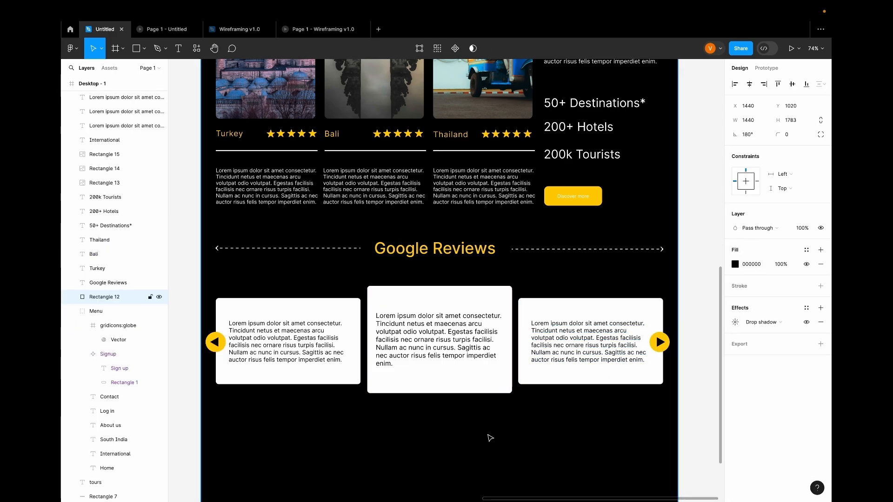
- Recolor the circle of the International section's right play button with the yellow sampled from the Discover more button
{"action": "scroll", "coordinate": [491, 438], "scroll_direction": "up", "scroll_amount": 5}
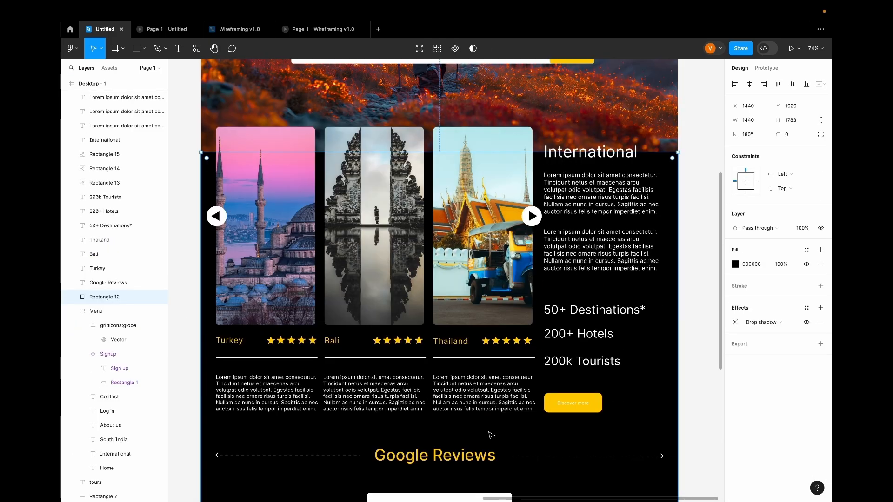
{"action": "left_click", "coordinate": [536, 217]}
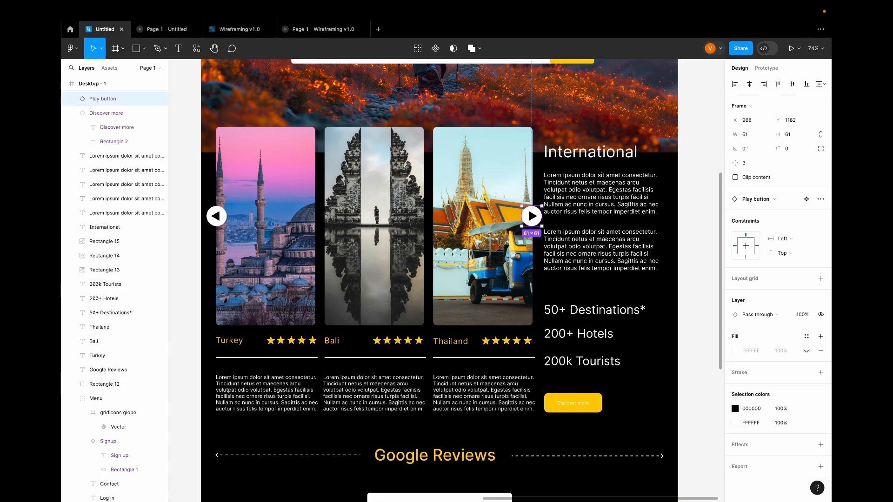
{"action": "left_click", "coordinate": [72, 99]}
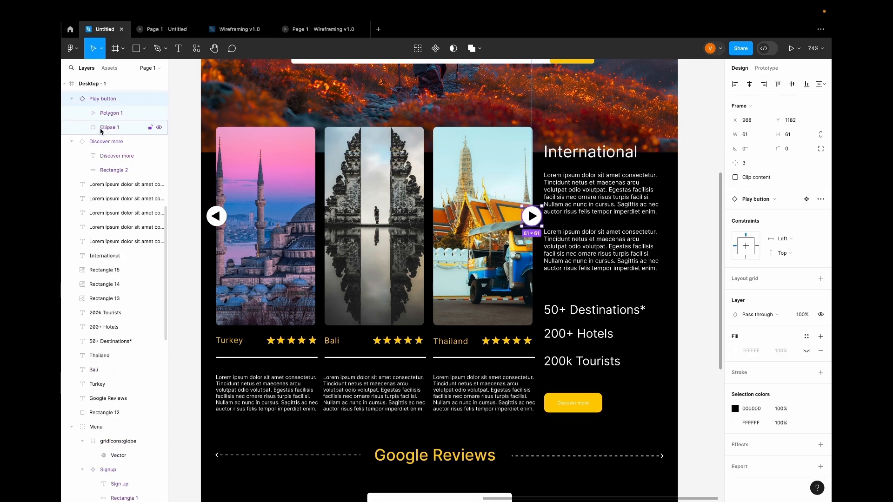
{"action": "left_click", "coordinate": [101, 130]}
{"action": "left_click", "coordinate": [736, 287]}
{"action": "left_click", "coordinate": [630, 396]}
{"action": "left_click", "coordinate": [582, 398]}
- Recolor the circle of the International section's left play button to the Discover more yellow, FFC700
{"action": "left_click", "coordinate": [225, 224]}
{"action": "left_click", "coordinate": [219, 218]}
{"action": "left_click", "coordinate": [72, 99]}
{"action": "left_click", "coordinate": [103, 128]}
{"action": "left_click", "coordinate": [735, 286]}
{"action": "left_click", "coordinate": [630, 396]}
{"action": "left_click", "coordinate": [582, 400]}
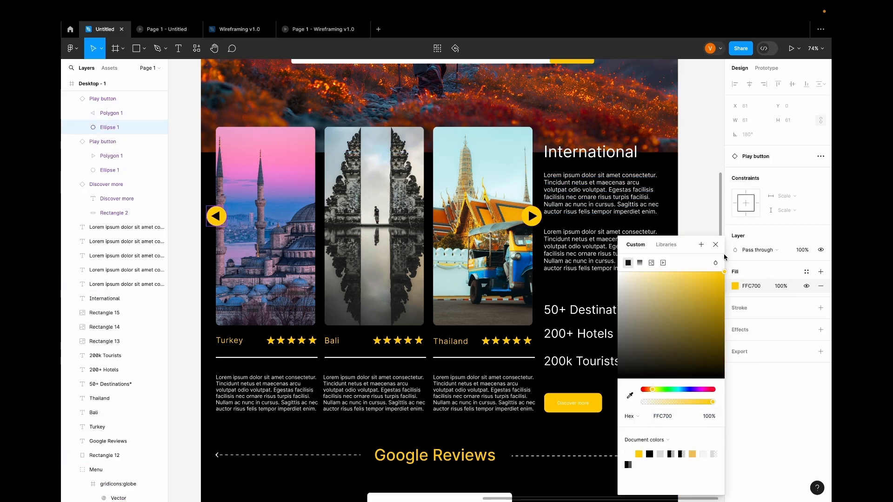
{"action": "left_click", "coordinate": [716, 245]}
- Review the page in the editor and the prototype preview, from the hero through the Google Reviews section
{"action": "scroll", "coordinate": [445, 268], "scroll_direction": "up", "scroll_amount": 6}
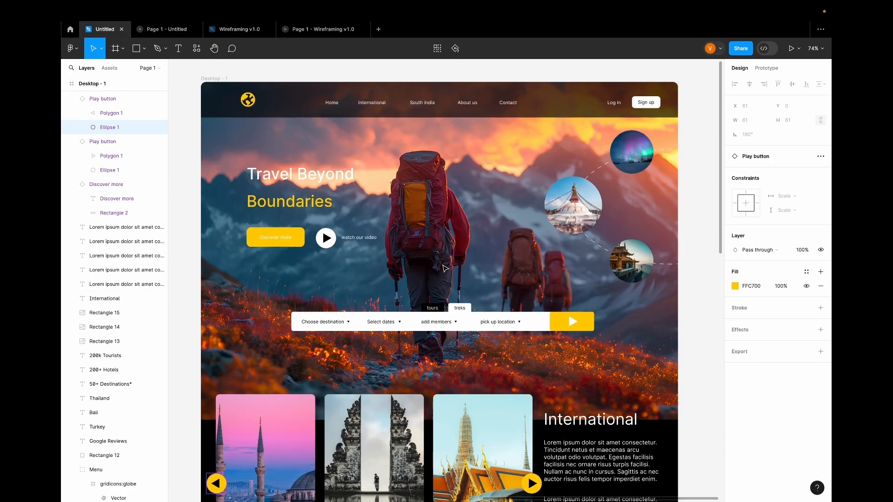
{"action": "scroll", "coordinate": [445, 269], "scroll_direction": "down", "scroll_amount": 10}
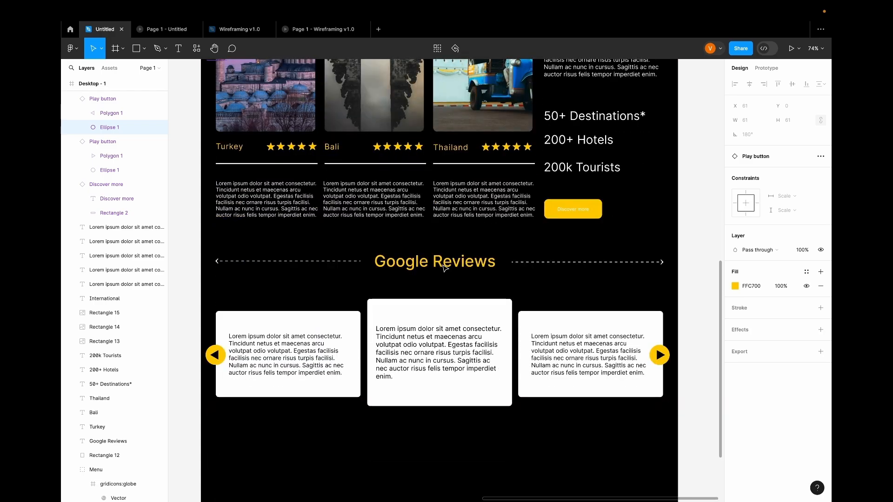
{"action": "left_click", "coordinate": [166, 32]}
{"action": "scroll", "coordinate": [436, 256], "scroll_direction": "up", "scroll_amount": 8}
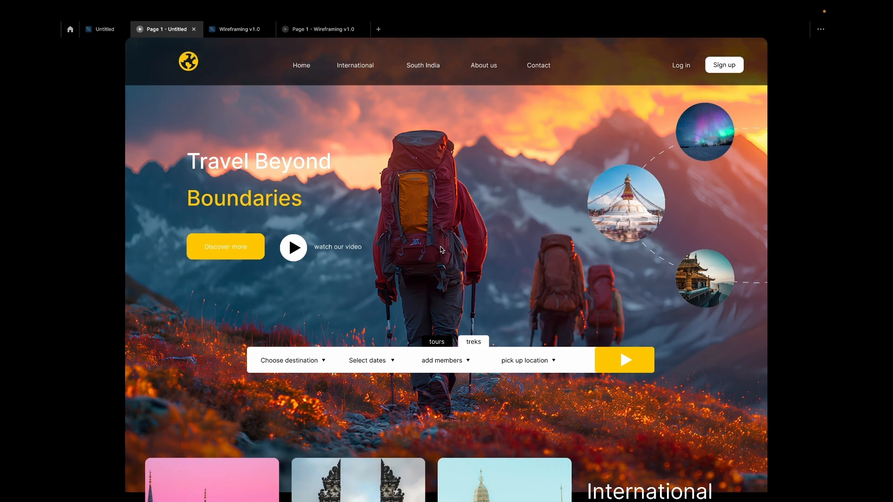
{"action": "scroll", "coordinate": [442, 250], "scroll_direction": "down", "scroll_amount": 5}
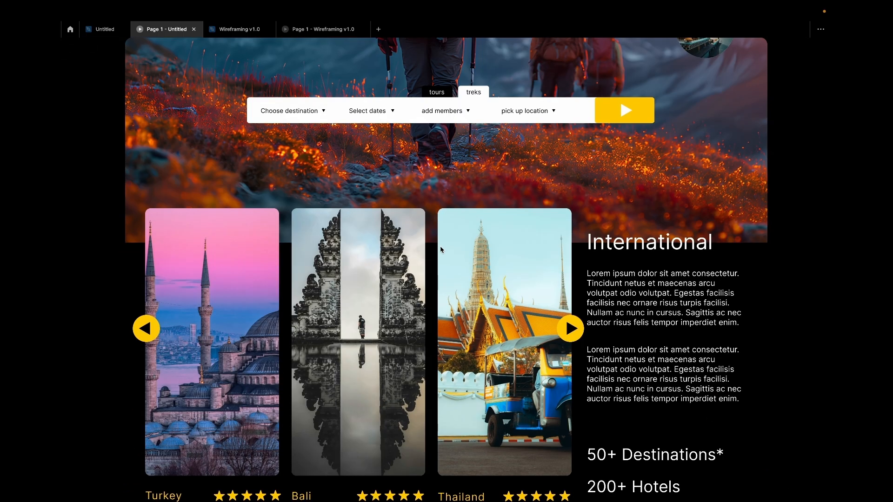
{"action": "scroll", "coordinate": [441, 250], "scroll_direction": "down", "scroll_amount": 3}
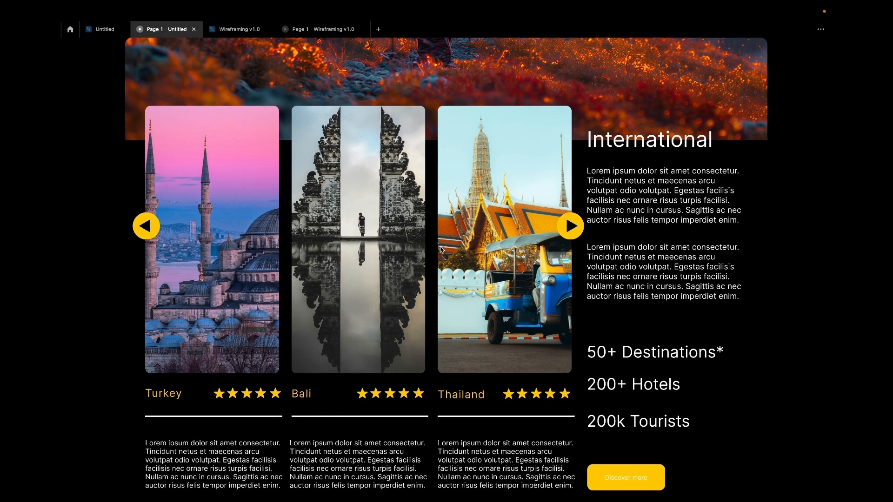
{"action": "scroll", "coordinate": [441, 250], "scroll_direction": "down", "scroll_amount": 4}
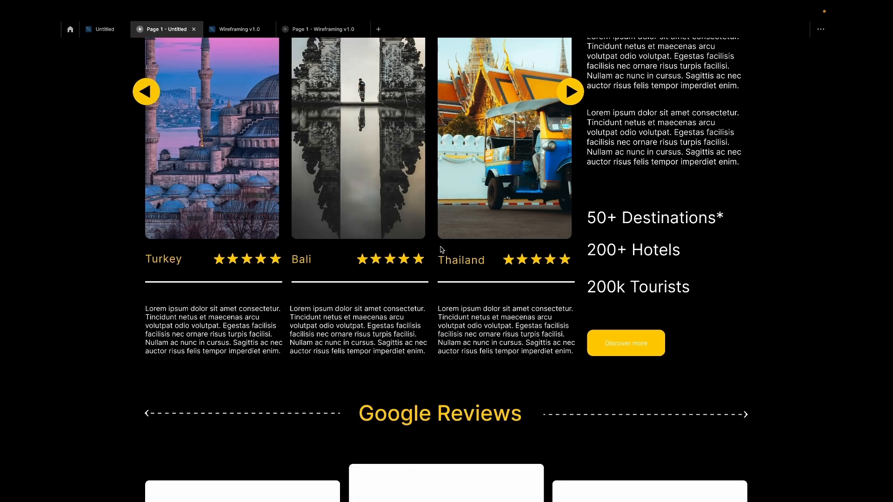
{"action": "scroll", "coordinate": [441, 250], "scroll_direction": "down", "scroll_amount": 6}
{"action": "scroll", "coordinate": [441, 250], "scroll_direction": "up", "scroll_amount": 8}
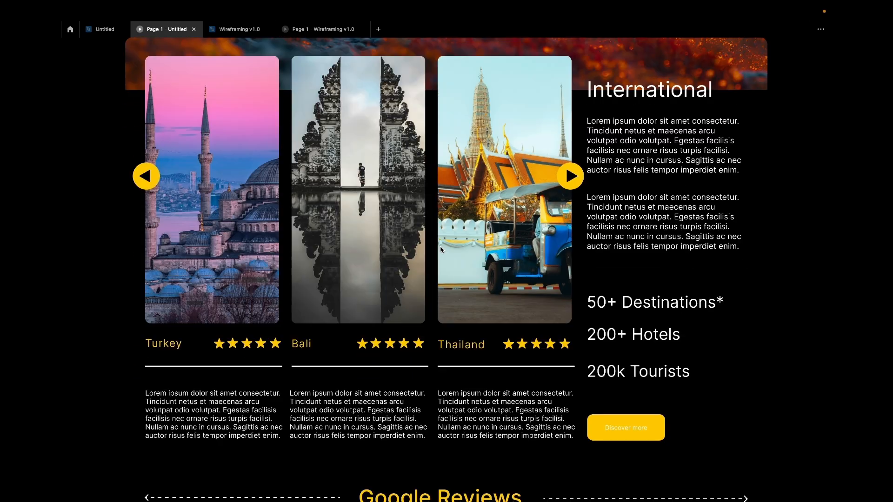
{"action": "scroll", "coordinate": [441, 250], "scroll_direction": "up", "scroll_amount": 11}
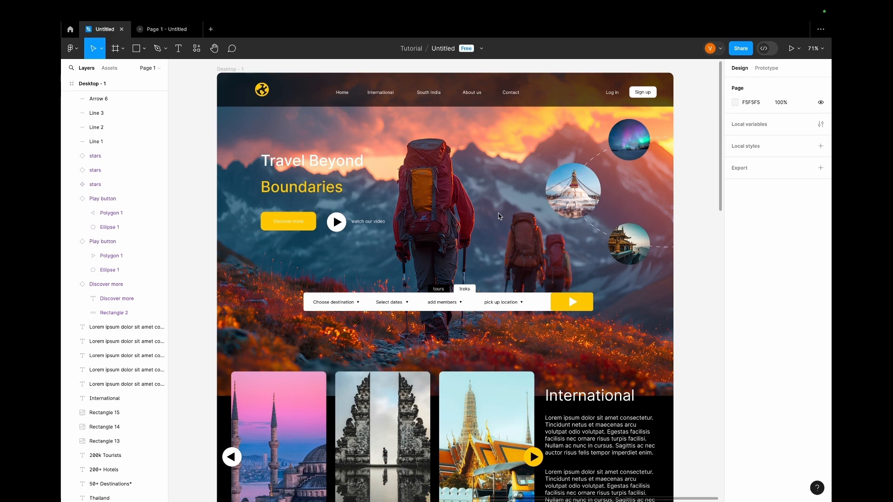
{"action": "left_click", "coordinate": [161, 32]}
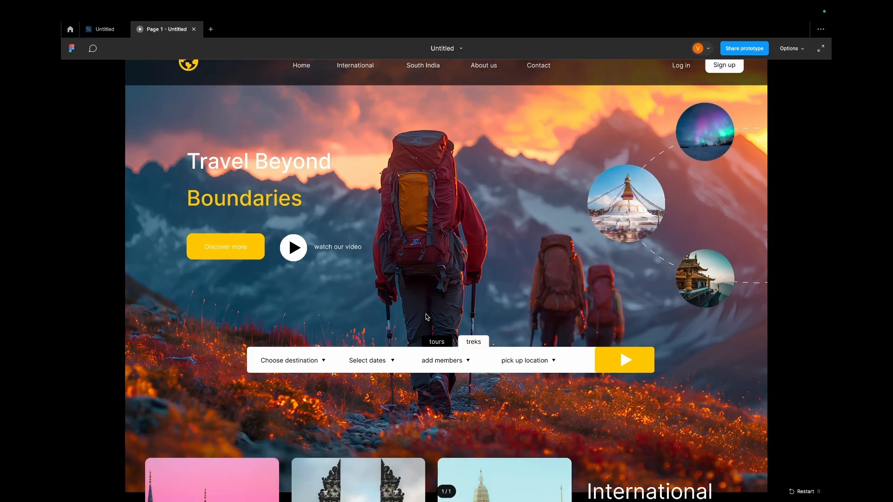
{"action": "scroll", "coordinate": [427, 316], "scroll_direction": "down", "scroll_amount": 20}
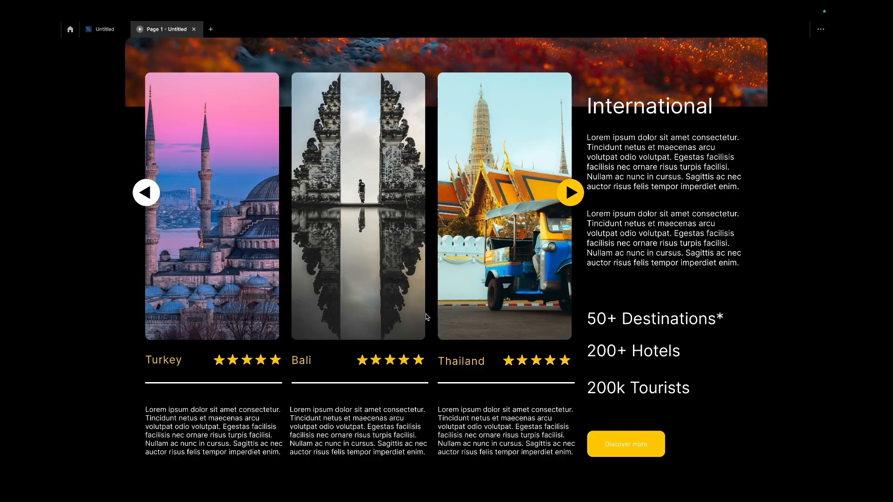
{"action": "scroll", "coordinate": [427, 316], "scroll_direction": "up", "scroll_amount": 20}
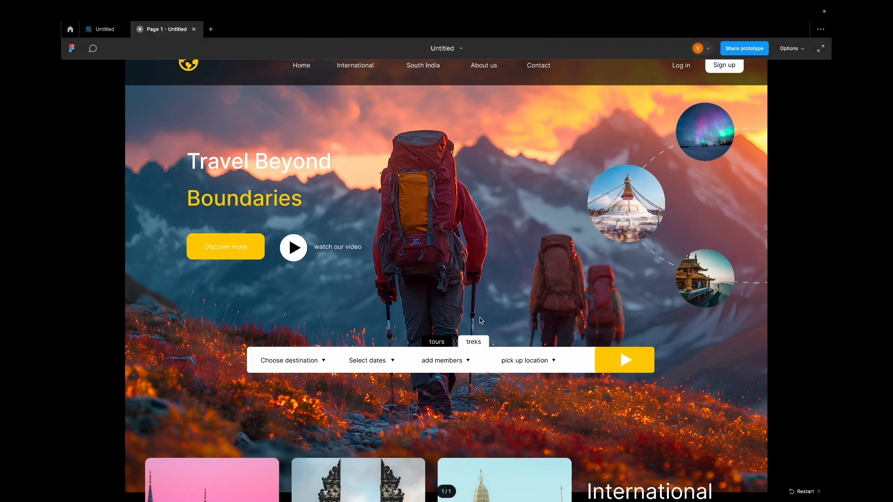
{"action": "scroll", "coordinate": [450, 436], "scroll_direction": "down", "scroll_amount": 6}
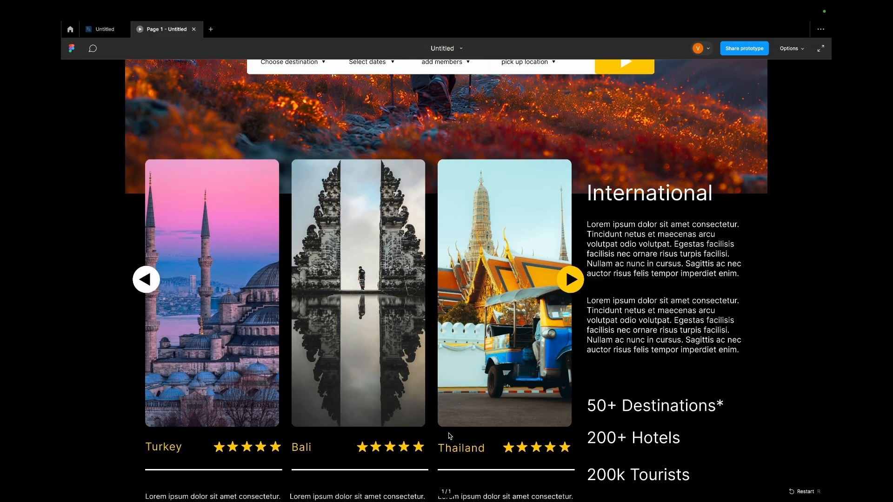
{"action": "scroll", "coordinate": [445, 431], "scroll_direction": "up", "scroll_amount": 6}
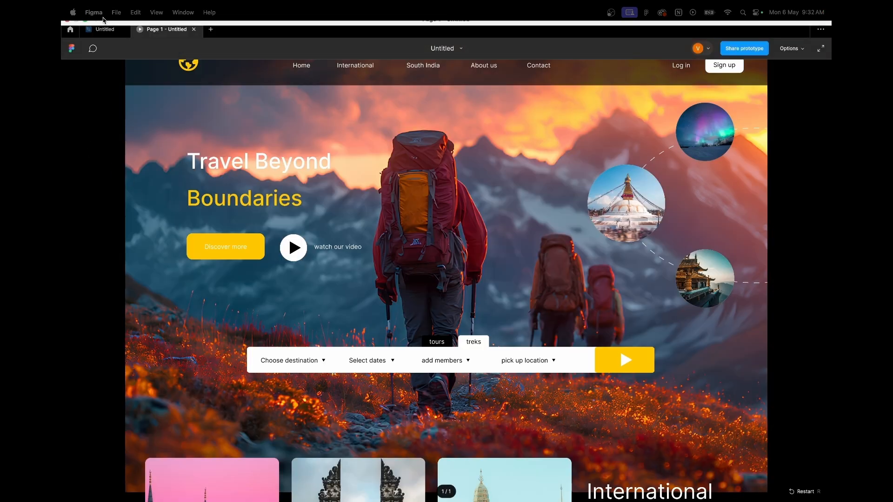
- Return to the design file and duplicate the right Google Reviews dashed arrow below the right review card
{"action": "left_click", "coordinate": [104, 30]}
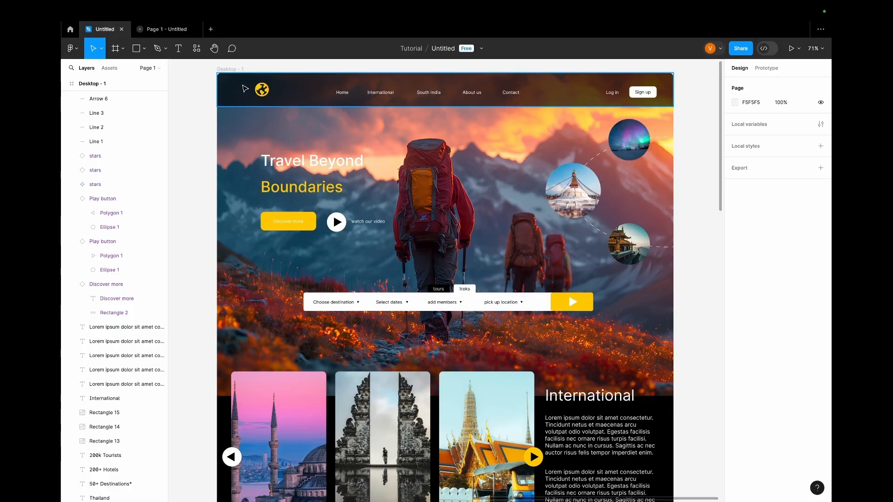
{"action": "left_click", "coordinate": [229, 70]}
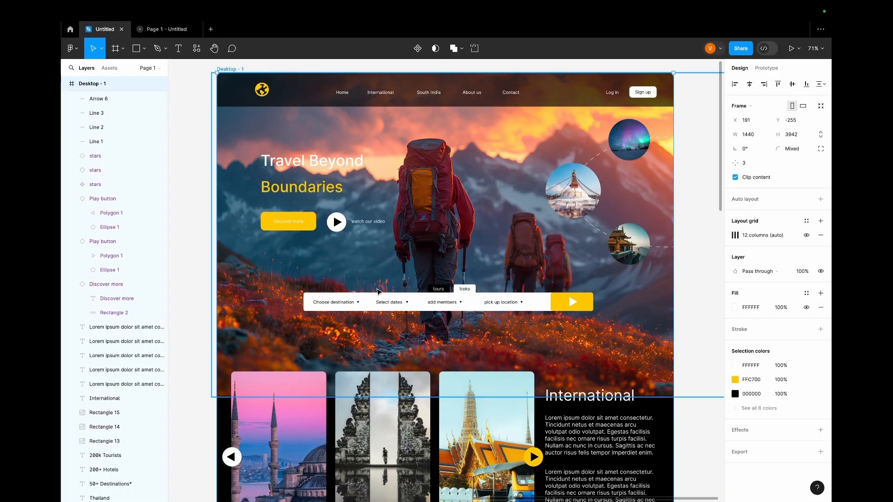
{"action": "scroll", "coordinate": [378, 292], "scroll_direction": "down", "scroll_amount": 5}
{"action": "scroll", "coordinate": [379, 292], "scroll_direction": "down", "scroll_amount": 7}
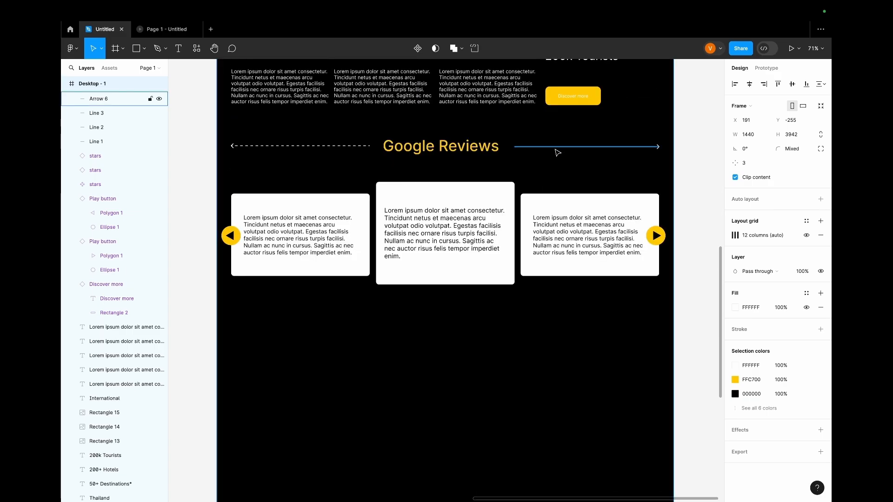
{"action": "left_click", "coordinate": [558, 151]}
{"action": "left_click_drag", "start_coordinate": [558, 152], "coordinate": [561, 340]}
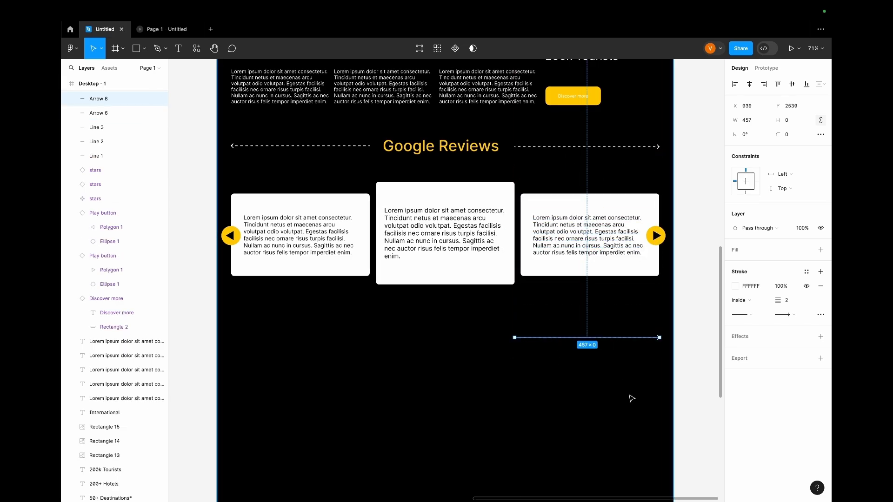
- Show the layout grid and extend the duplicated arrow's tail leftward to a width of 800, aligned to a column
{"action": "key", "text": "ctrl+g"}
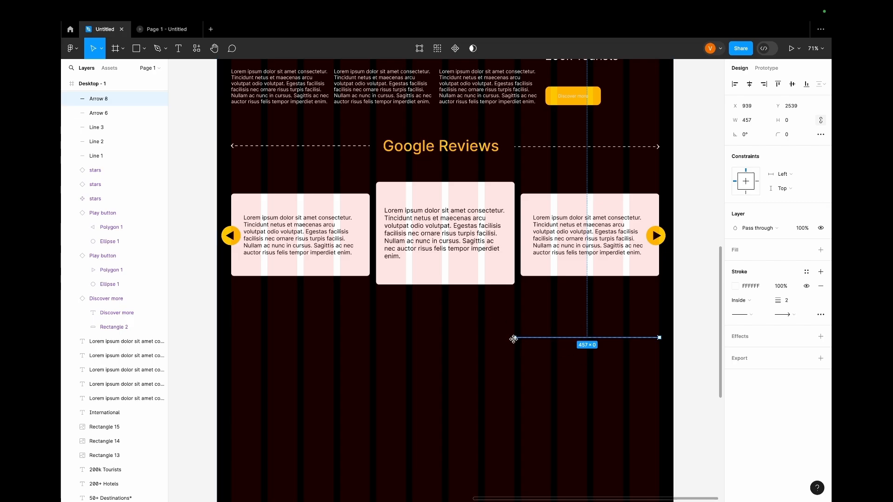
{"action": "scroll", "coordinate": [522, 348], "scroll_direction": "up", "scroll_amount": 5}
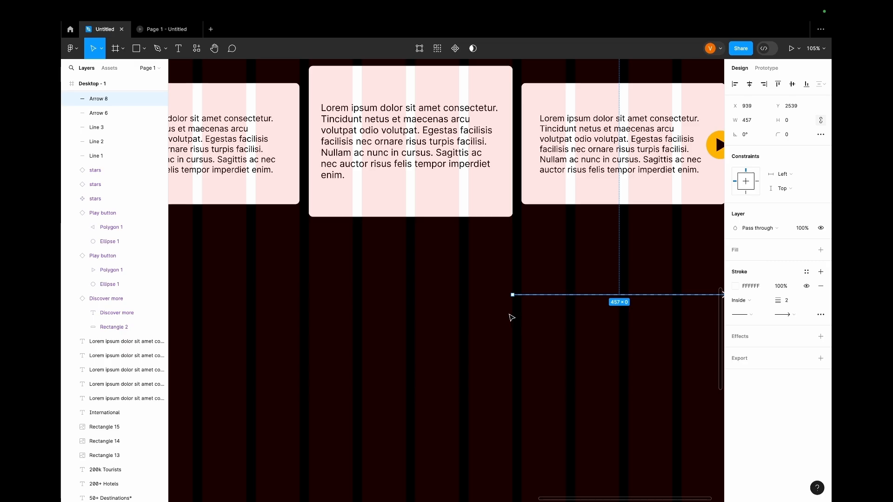
{"action": "left_click_drag", "start_coordinate": [513, 294], "coordinate": [353, 295]}
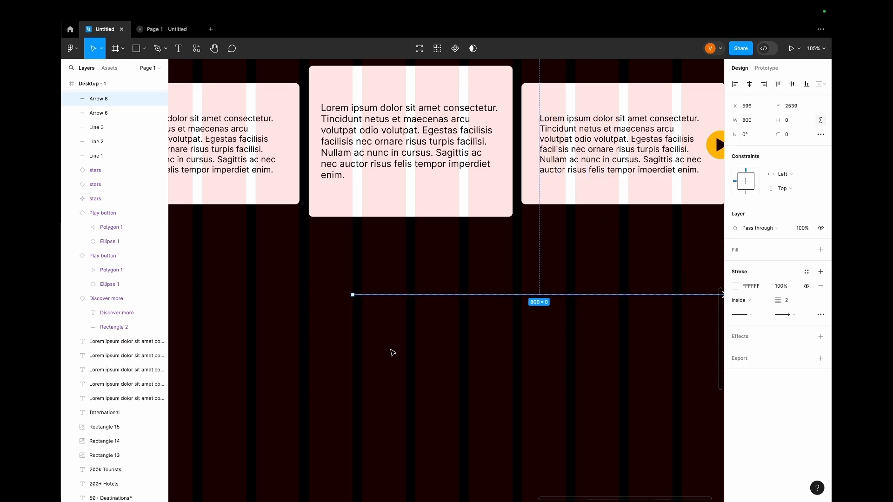
- Copy the Google Reviews heading to the first column beside the 800-wide arrow and change its text to "South India"
{"action": "scroll", "coordinate": [393, 353], "scroll_direction": "down", "scroll_amount": 5}
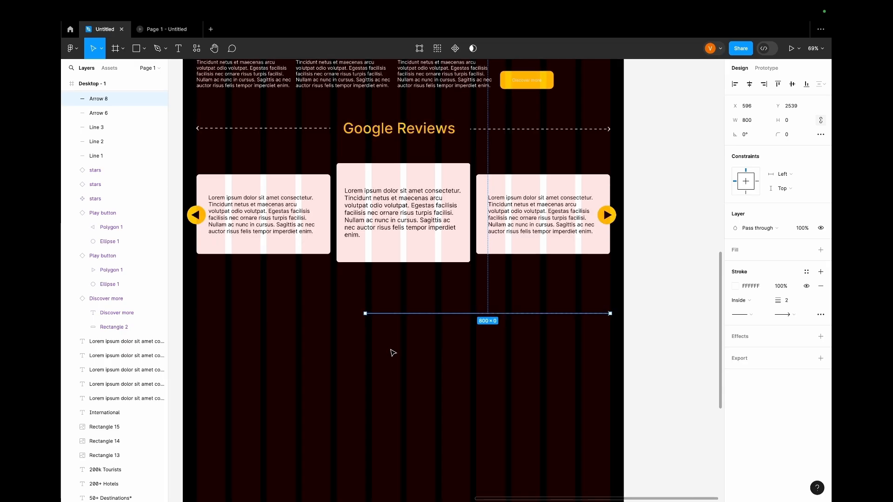
{"action": "left_click", "coordinate": [376, 132]}
{"action": "left_click_drag", "start_coordinate": [376, 133], "coordinate": [230, 317]}
{"action": "double_click", "coordinate": [229, 315]}
{"action": "type", "text": "South"}
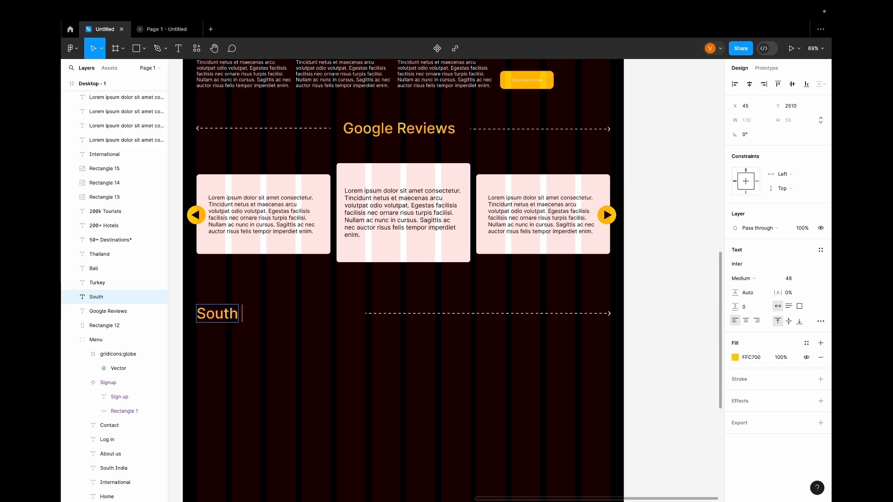
{"action": "type", "text": " India"}
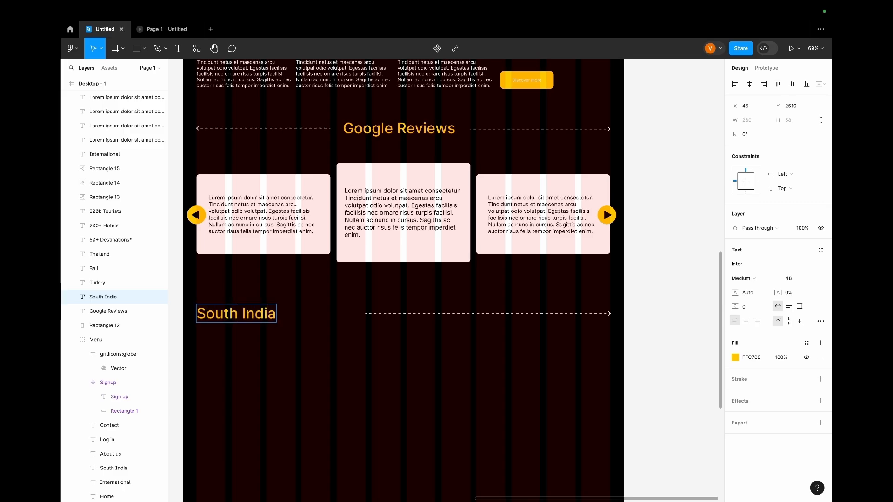
- Extend the section heading's text to "South India Exploration"
{"action": "type", "text": " Exploration"}
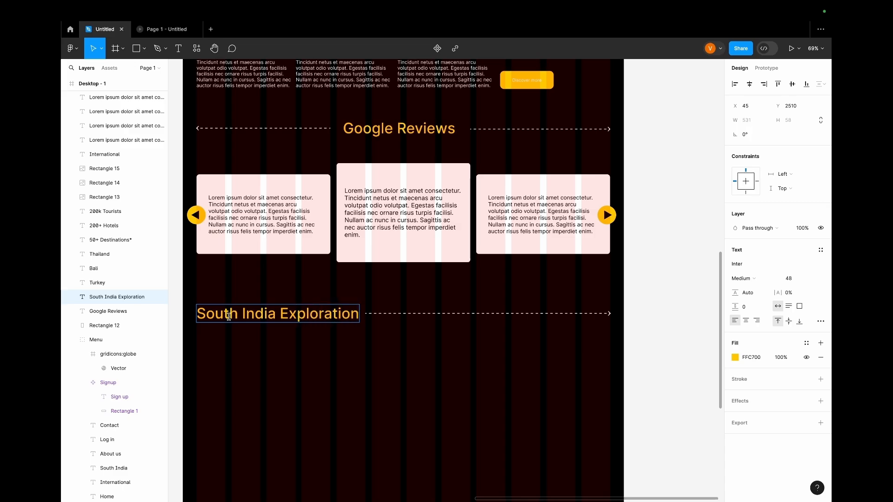
{"action": "key", "text": "Escape"}
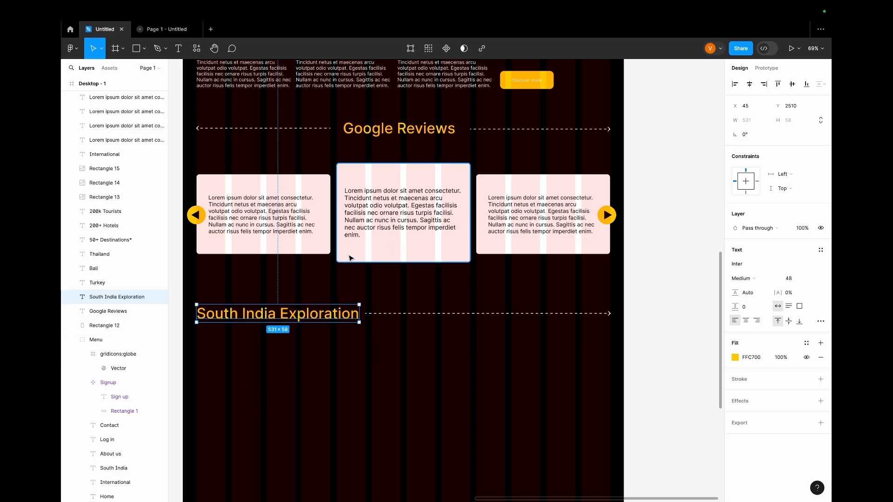
- Duplicate the middle review card's white rectangle and place the copy below the South India Exploration heading, aligned to the first column
{"action": "left_click", "coordinate": [389, 261]}
{"action": "key", "text": "ctrl+d"}
{"action": "left_click_drag", "start_coordinate": [389, 261], "coordinate": [250, 453]}
{"action": "scroll", "coordinate": [284, 440], "scroll_direction": "down", "scroll_amount": 3}
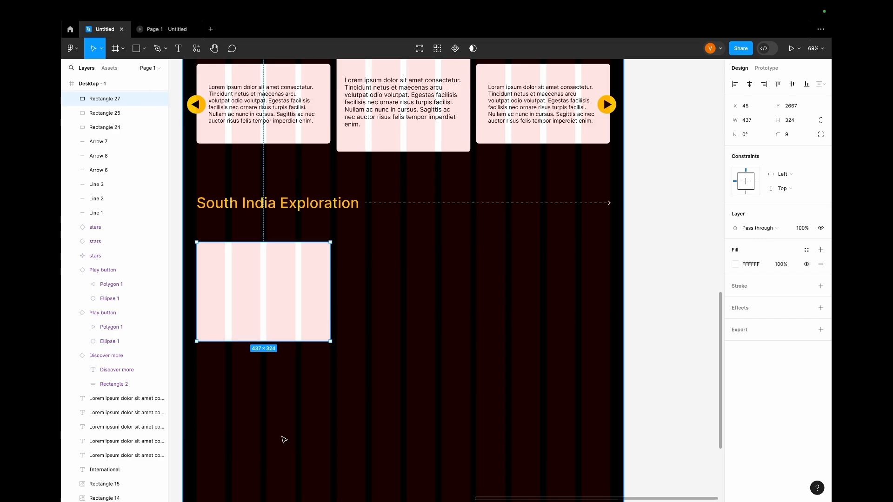
- Enlarge the copied card below the South India Exploration heading to 550 wide and 400 high
{"action": "scroll", "coordinate": [289, 428], "scroll_direction": "down", "scroll_amount": 1}
{"action": "left_click_drag", "start_coordinate": [331, 259], "coordinate": [366, 259]}
{"action": "left_click_drag", "start_coordinate": [275, 298], "coordinate": [274, 321]}
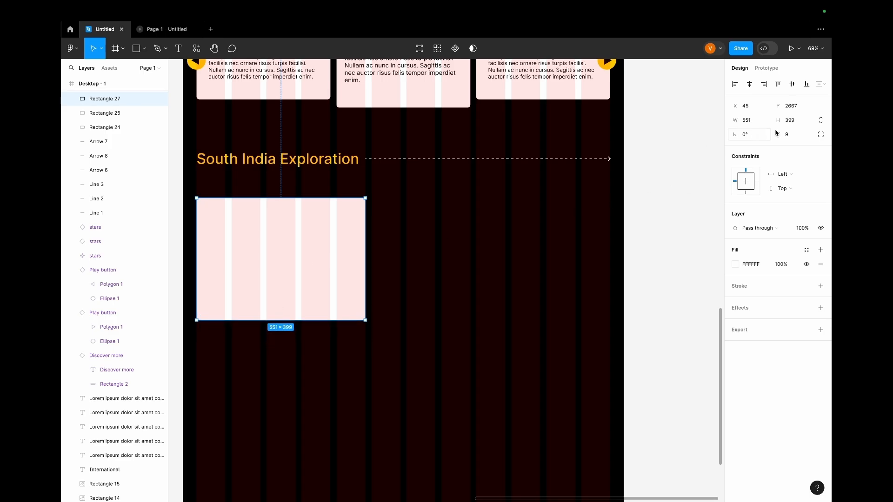
{"action": "left_click", "coordinate": [796, 122]}
{"action": "key", "text": "Return"}
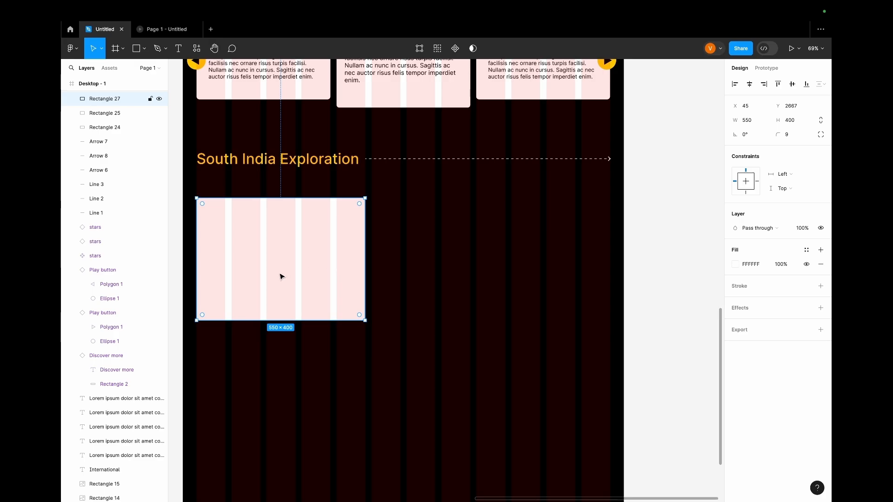
- Copy the left review card's blank rectangle twice, stacking the copies in the column beside the 550 × 400 card
{"action": "scroll", "coordinate": [278, 276], "scroll_direction": "up", "scroll_amount": 3}
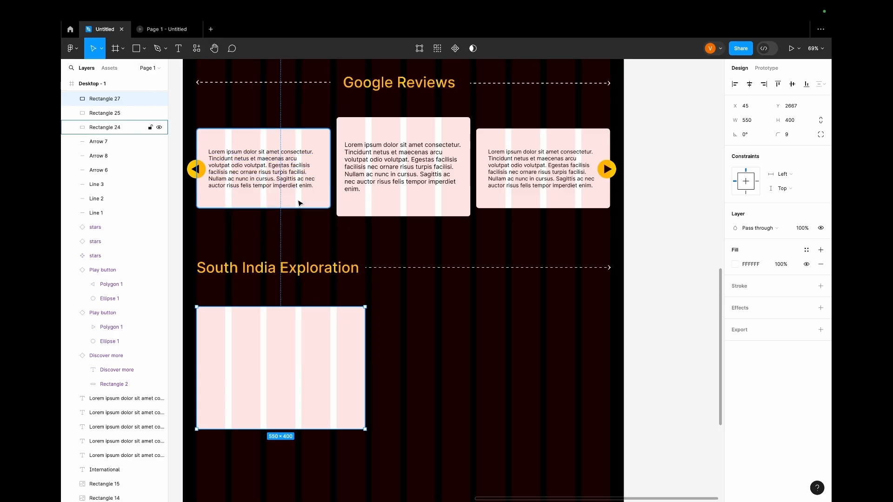
{"action": "left_click_drag", "start_coordinate": [300, 203], "coordinate": [461, 460]}
{"action": "left_click", "coordinate": [512, 365]}
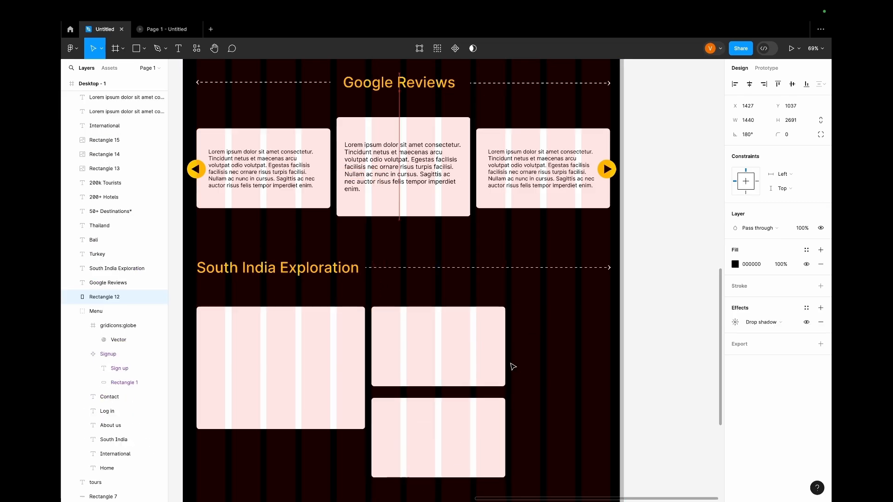
- Narrow both stacked cards beside the large card together to a width of 380
{"action": "left_click", "coordinate": [472, 421]}
{"action": "scroll", "coordinate": [499, 395], "scroll_direction": "down", "scroll_amount": 5}
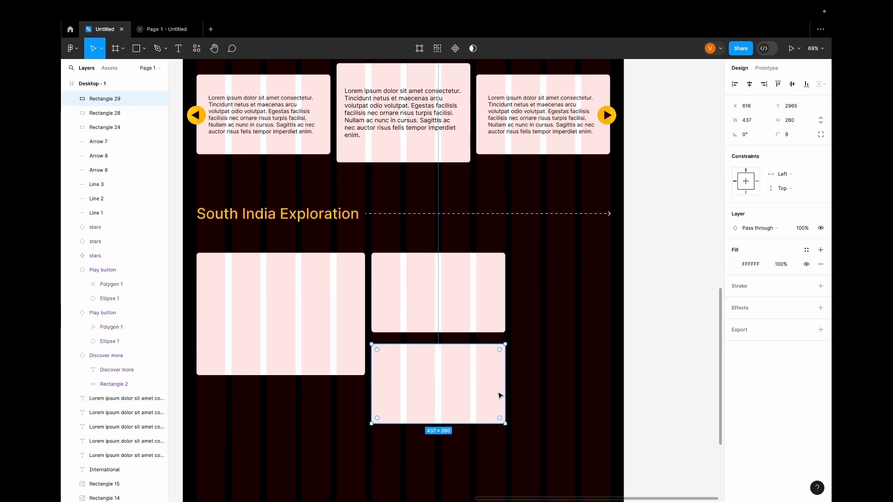
{"action": "scroll", "coordinate": [507, 180], "scroll_direction": "up", "scroll_amount": 1}
{"action": "left_click", "coordinate": [465, 186]}
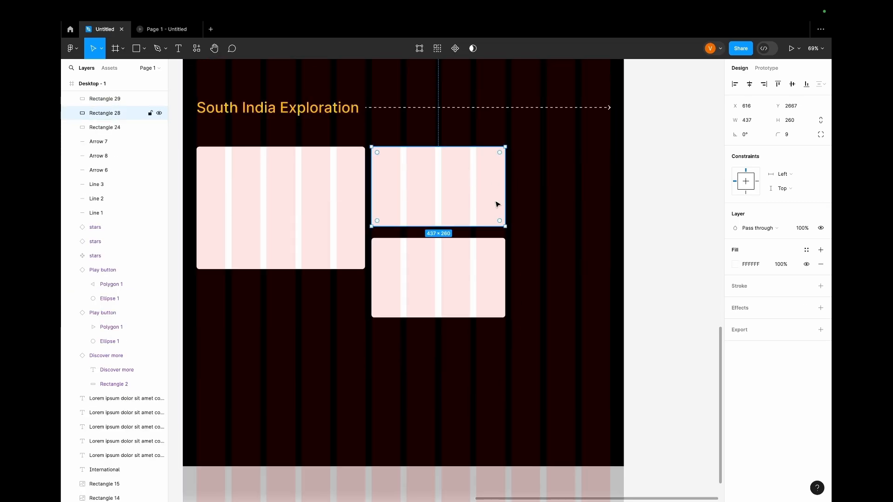
{"action": "left_click", "coordinate": [489, 268], "text": "shift"}
{"action": "left_click_drag", "start_coordinate": [505, 169], "coordinate": [486, 175]}
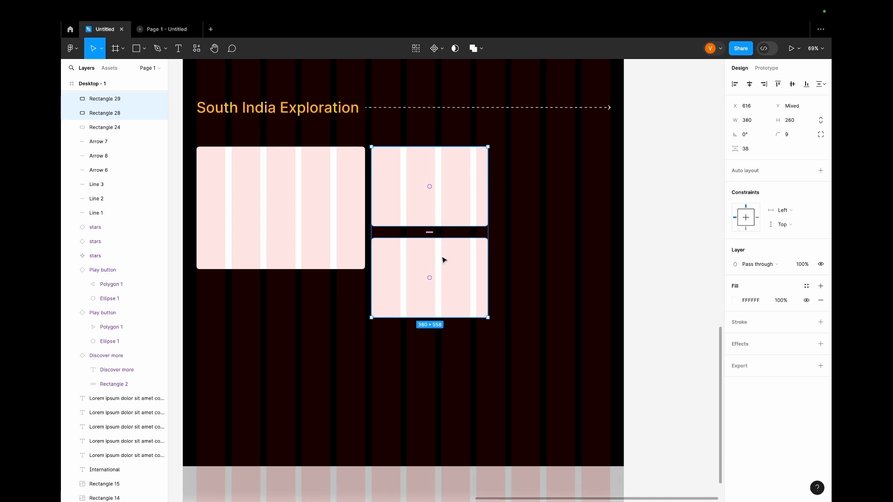
- Reduce the upper and lower stacked cards to a height of 220 each
{"action": "left_click", "coordinate": [501, 256]}
{"action": "left_click", "coordinate": [427, 222]}
{"action": "mouse_move", "coordinate": [427, 224]}
{"action": "left_mouse_down"}
{"action": "mouse_move", "coordinate": [427, 201]}
{"action": "mouse_move", "coordinate": [429, 215]}
{"action": "left_mouse_up"}
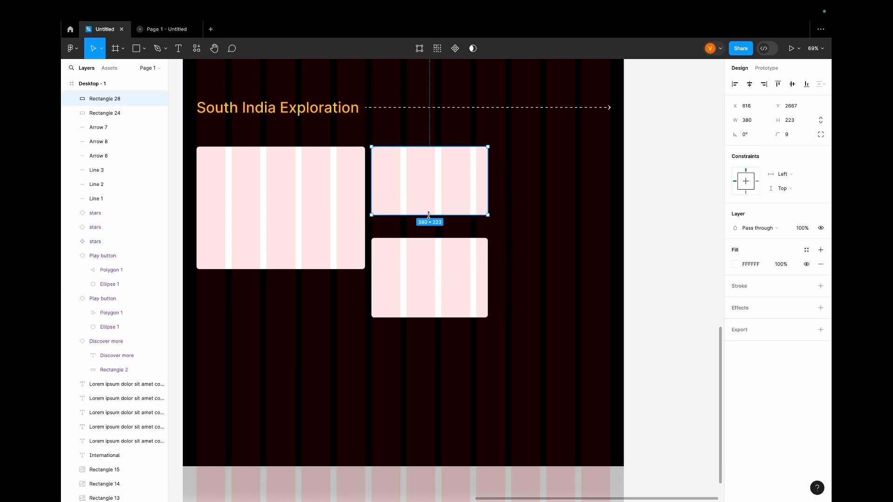
{"action": "left_click", "coordinate": [428, 317]}
{"action": "left_click_drag", "start_coordinate": [428, 318], "coordinate": [428, 305]}
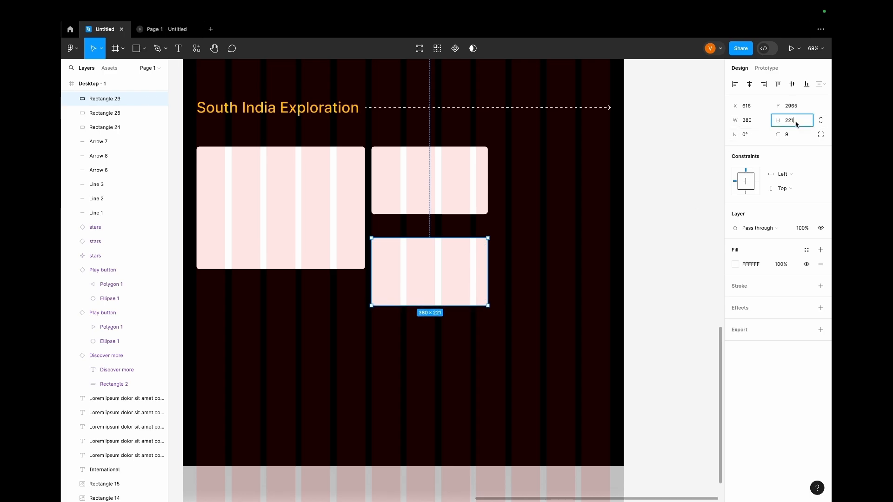
{"action": "type", "text": "220"}
{"action": "key", "text": "Return"}
- Move the lower small card up and duplicate the pair alongside, forming a two-by-two card grid beside the large card
{"action": "left_click_drag", "start_coordinate": [439, 276], "coordinate": [568, 267]}
{"action": "left_click", "coordinate": [505, 169]}
{"action": "left_click", "coordinate": [465, 189]}
{"action": "left_click", "coordinate": [445, 267], "text": "shift"}
- Duplicate the large card over its lower part, shorten the copy to a height of 210 and set its corner radius to 0
{"action": "left_click", "coordinate": [314, 239]}
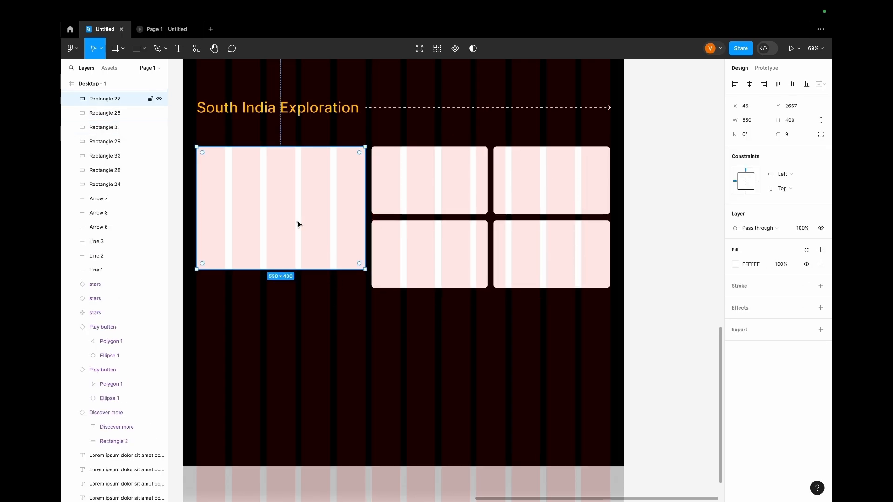
{"action": "left_click_drag", "start_coordinate": [302, 244], "coordinate": [298, 306]}
{"action": "left_click_drag", "start_coordinate": [285, 349], "coordinate": [298, 291]}
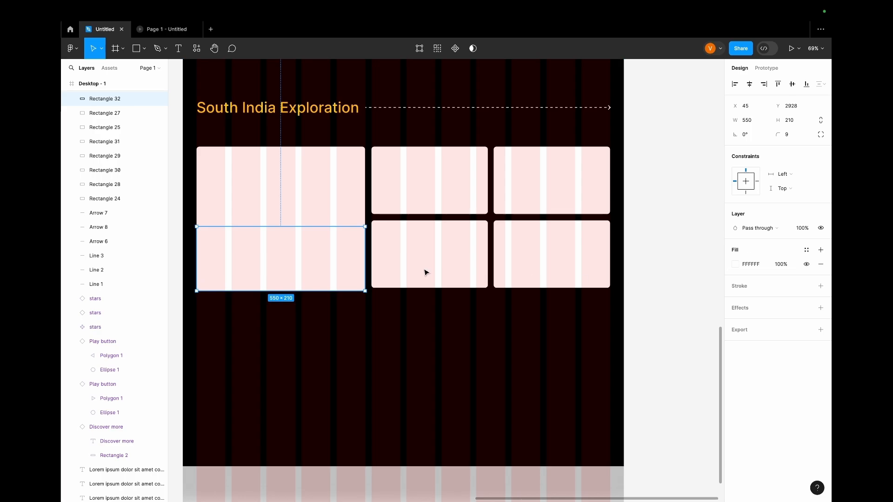
{"action": "left_click_drag", "start_coordinate": [784, 135], "coordinate": [703, 139]}
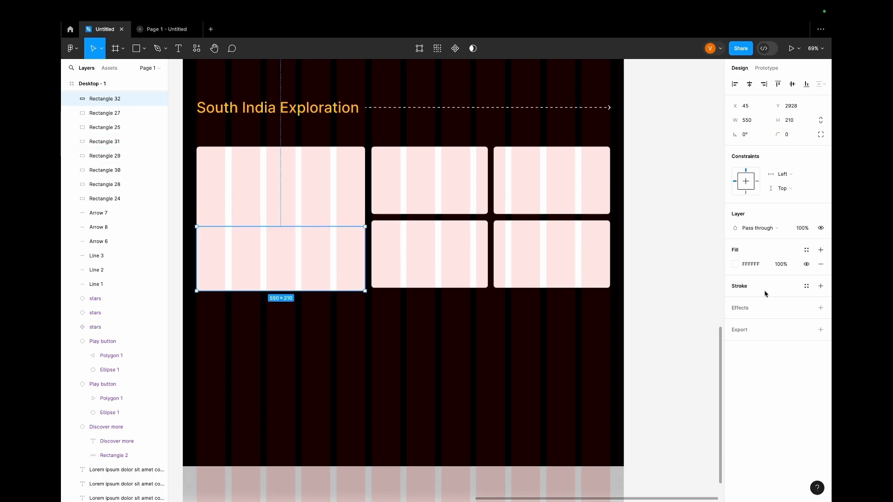
- Give the 550 × 210 overlay rectangle a linear gradient fill from FFFFFF to 000000 at its lower end
{"action": "left_click", "coordinate": [736, 265]}
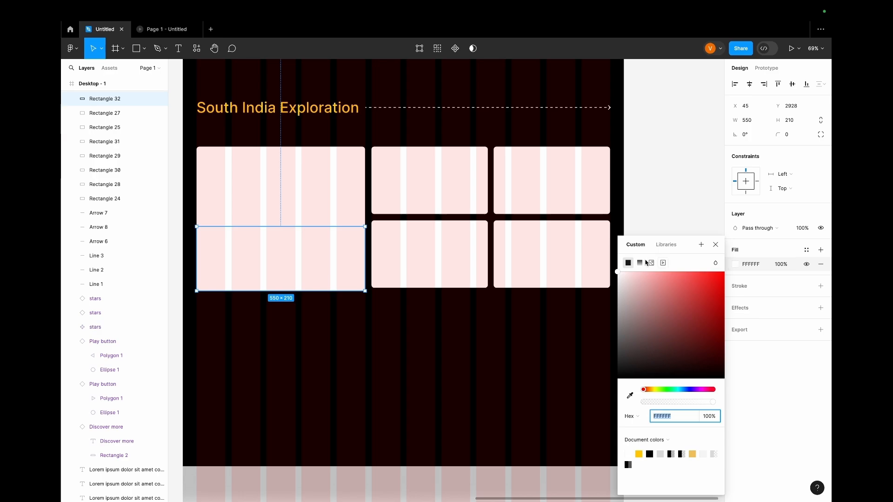
{"action": "left_click", "coordinate": [641, 263]}
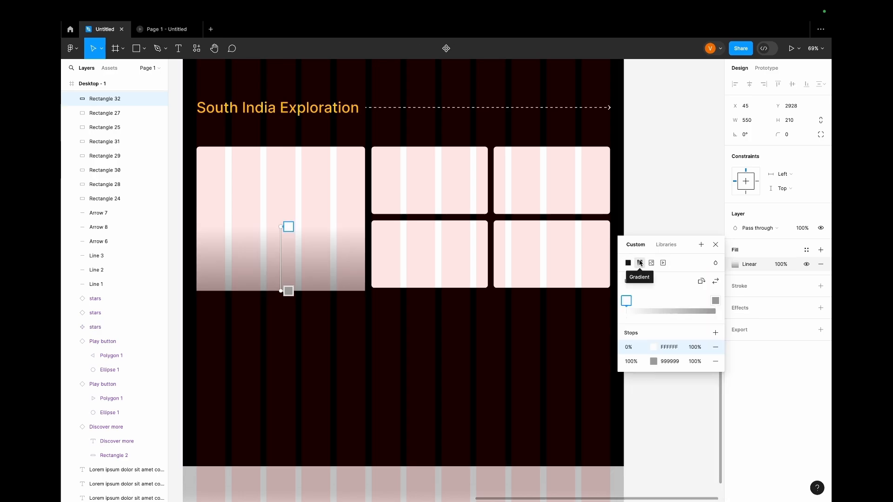
{"action": "left_click", "coordinate": [716, 301]}
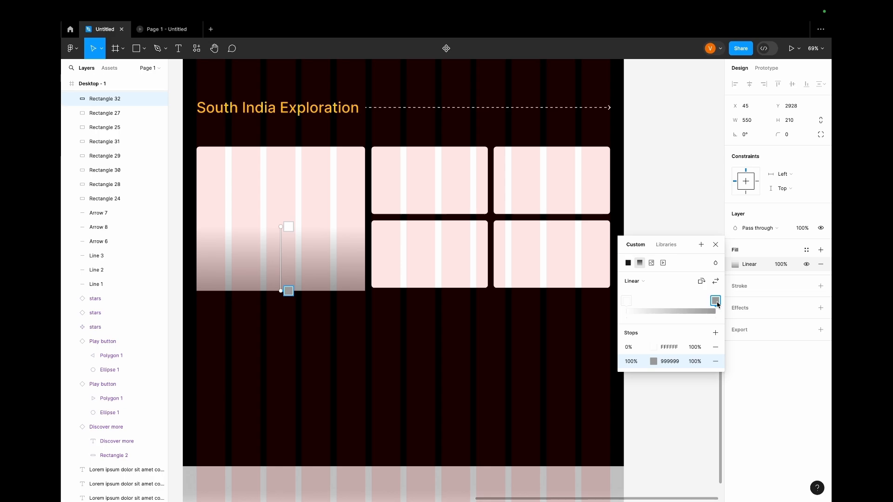
{"action": "left_click", "coordinate": [654, 363]}
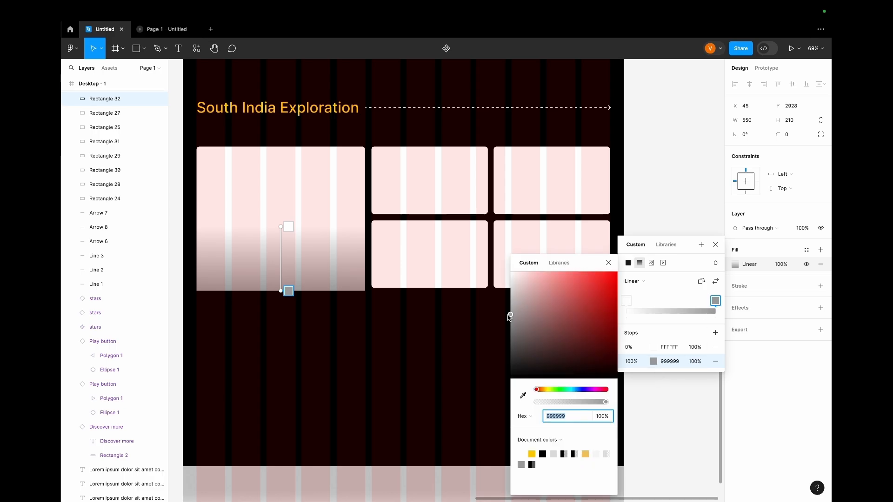
{"action": "left_click_drag", "start_coordinate": [511, 316], "coordinate": [503, 401]}
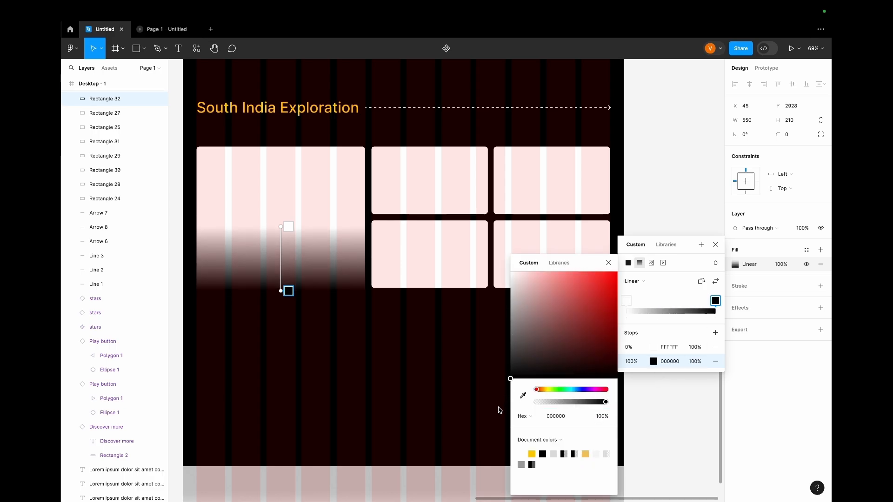
{"action": "left_click", "coordinate": [608, 264]}
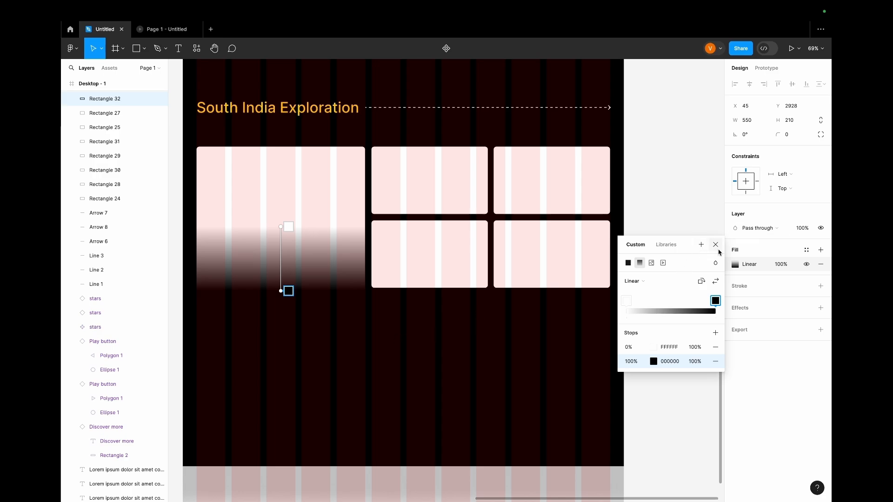
{"action": "left_click", "coordinate": [718, 249]}
{"action": "left_click", "coordinate": [405, 381]}
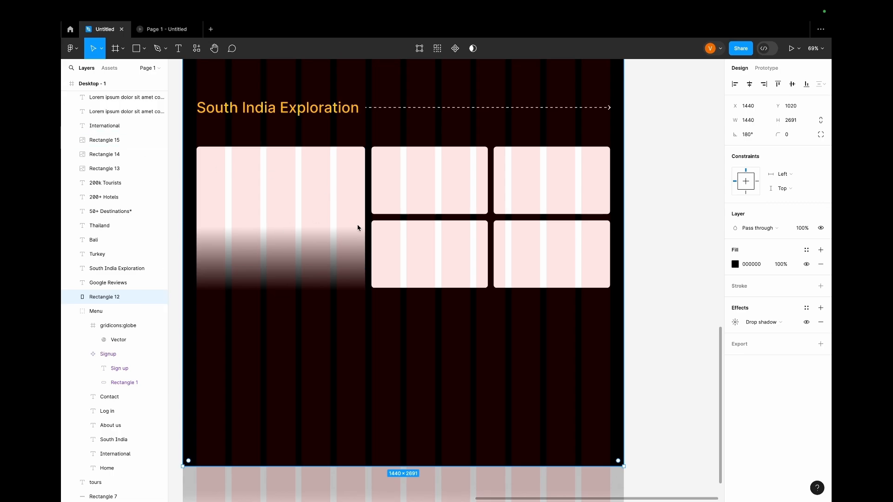
- Select the large card and search the Unsplash plugin for "coorg"
{"action": "left_click", "coordinate": [211, 162]}
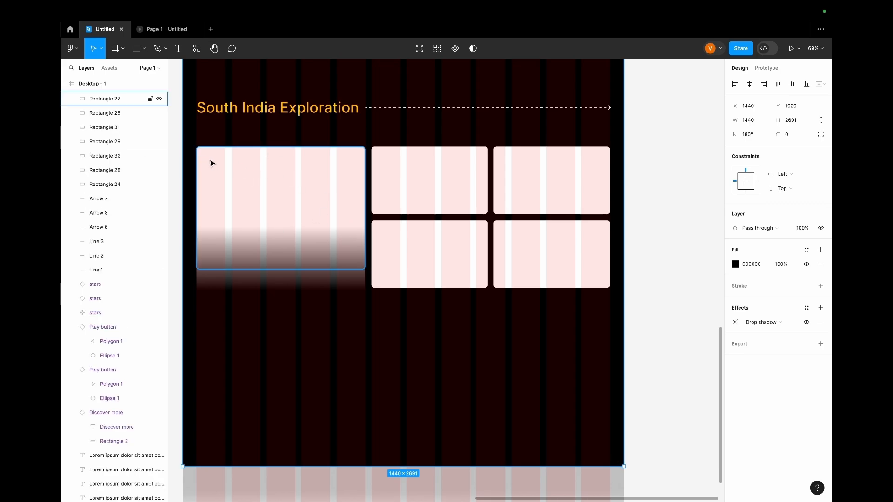
{"action": "left_click", "coordinate": [197, 48]}
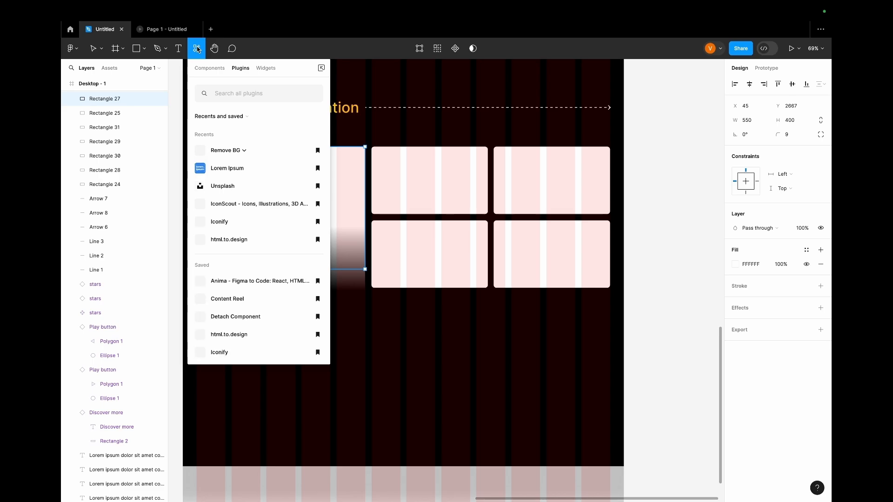
{"action": "left_click", "coordinate": [223, 185]}
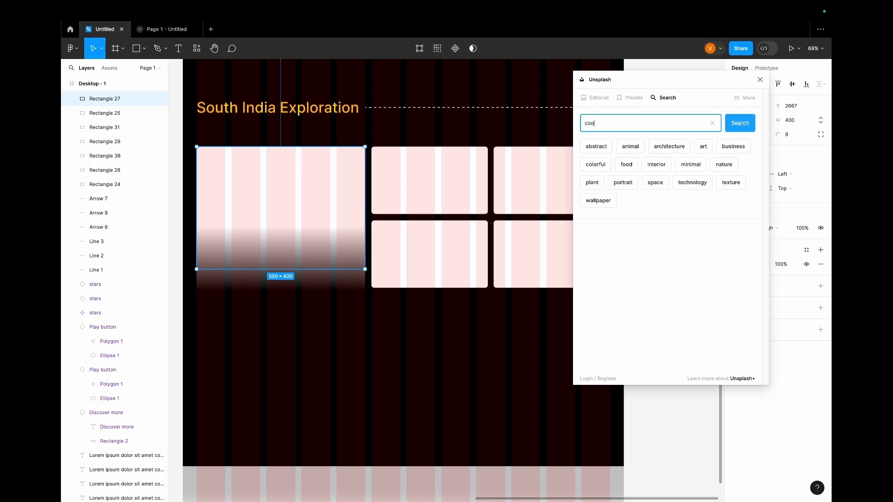
{"action": "type", "text": "coorg"}
{"action": "key", "text": "Return"}
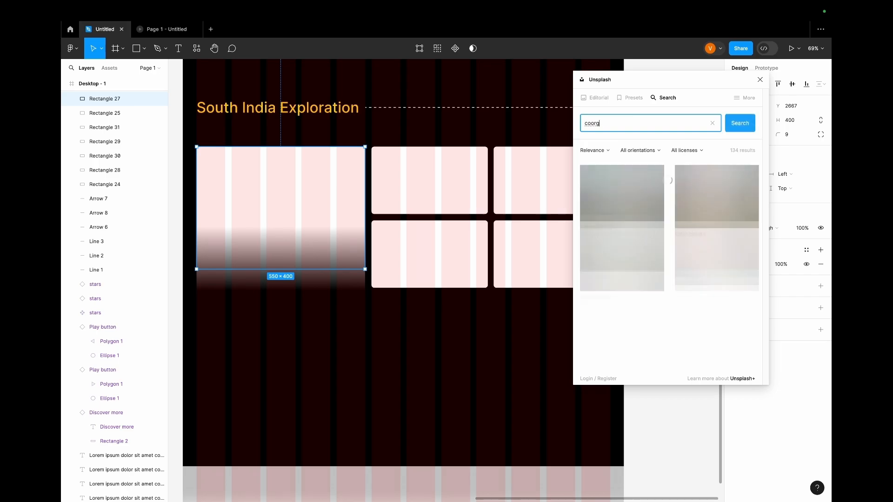
- Fill the large card with the temple photo of three golden Buddha statues from the coorg results
{"action": "scroll", "coordinate": [729, 232], "scroll_direction": "down", "scroll_amount": 8}
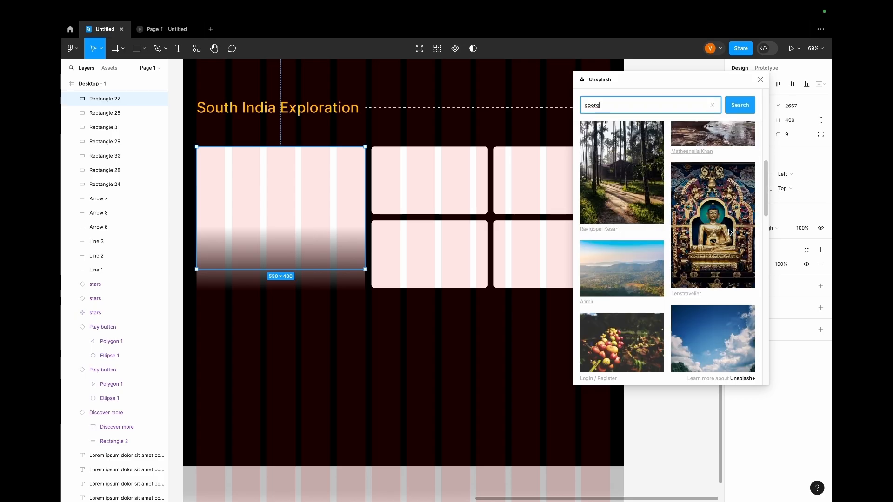
{"action": "scroll", "coordinate": [729, 232], "scroll_direction": "down", "scroll_amount": 10}
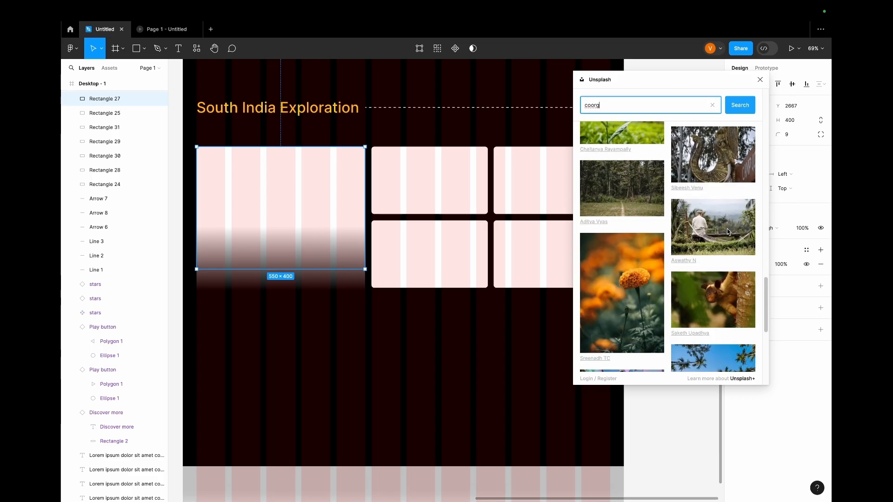
{"action": "scroll", "coordinate": [725, 231], "scroll_direction": "down", "scroll_amount": 10}
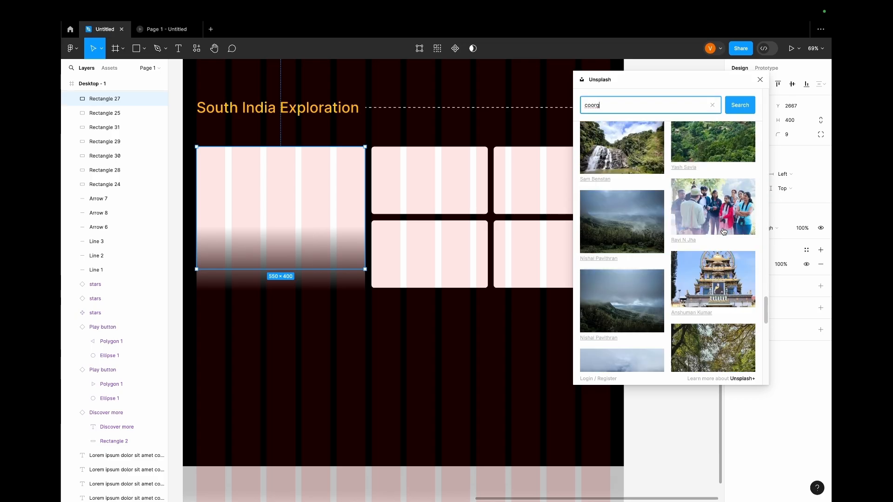
{"action": "left_click", "coordinate": [601, 259]}
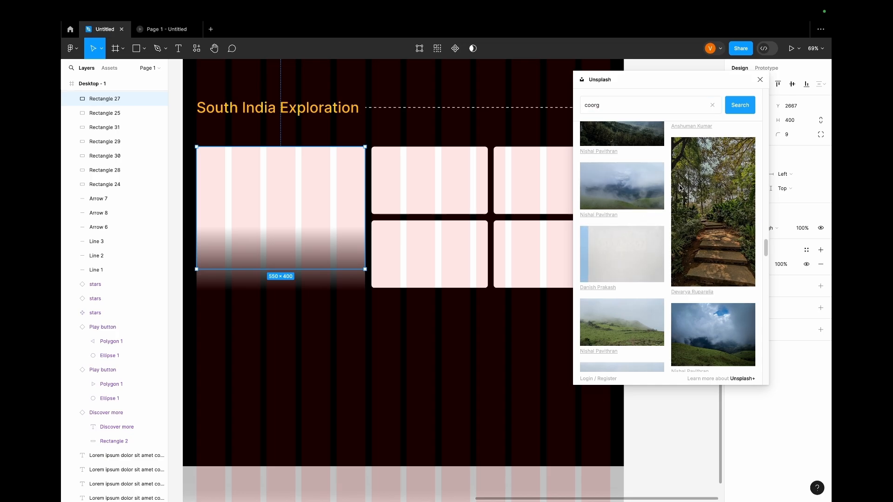
{"action": "left_click", "coordinate": [421, 350]}
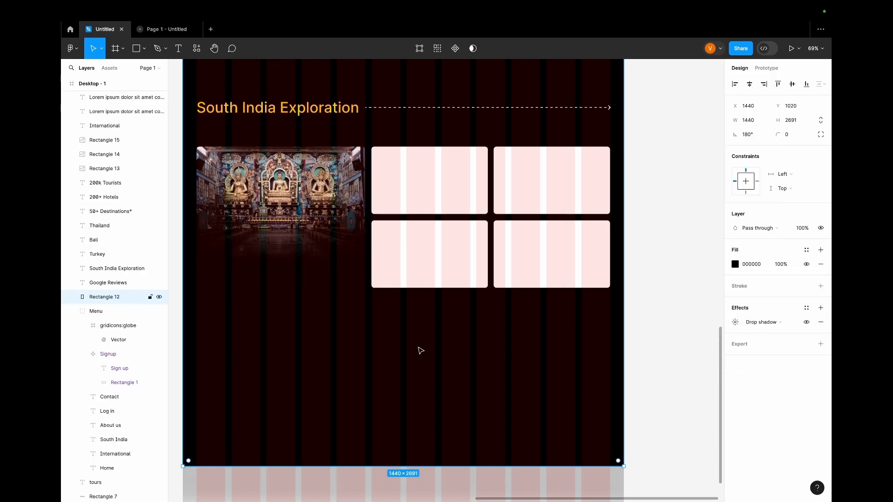
- Select the small card in the upper row beside the temple card and search the Unsplash plugin for "Kudremukh"
{"action": "left_click", "coordinate": [429, 195]}
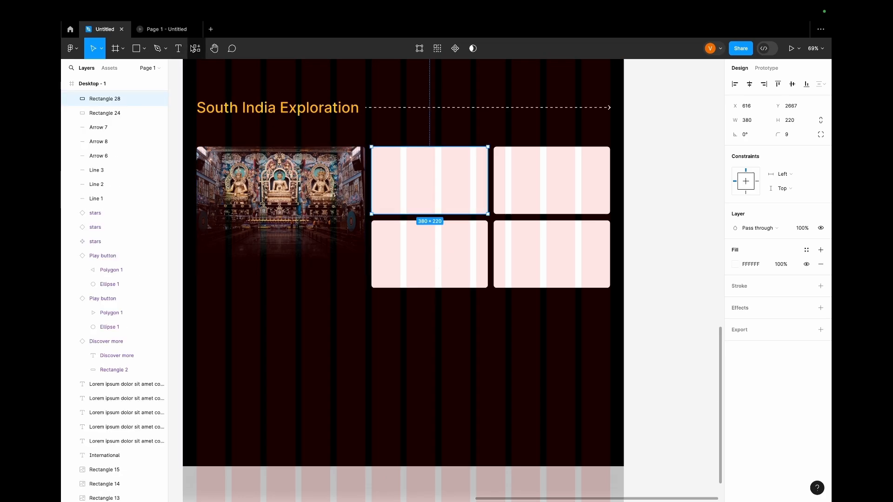
{"action": "left_click", "coordinate": [197, 51]}
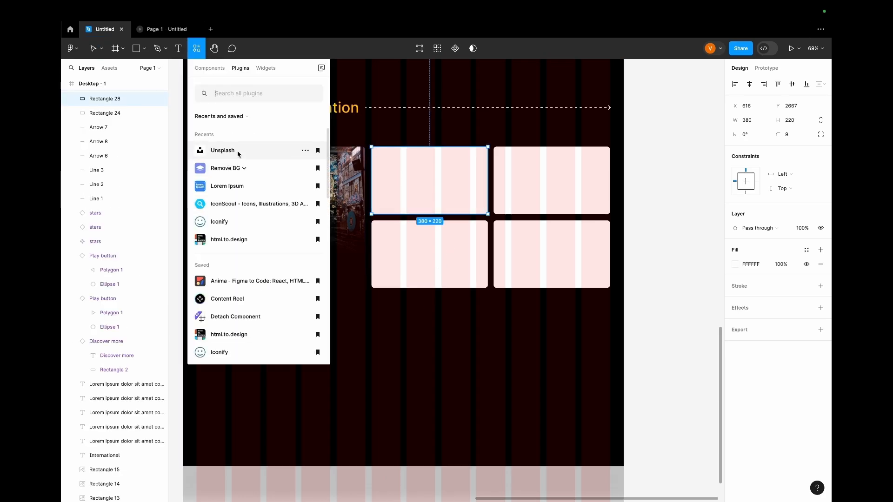
{"action": "left_click", "coordinate": [238, 153]}
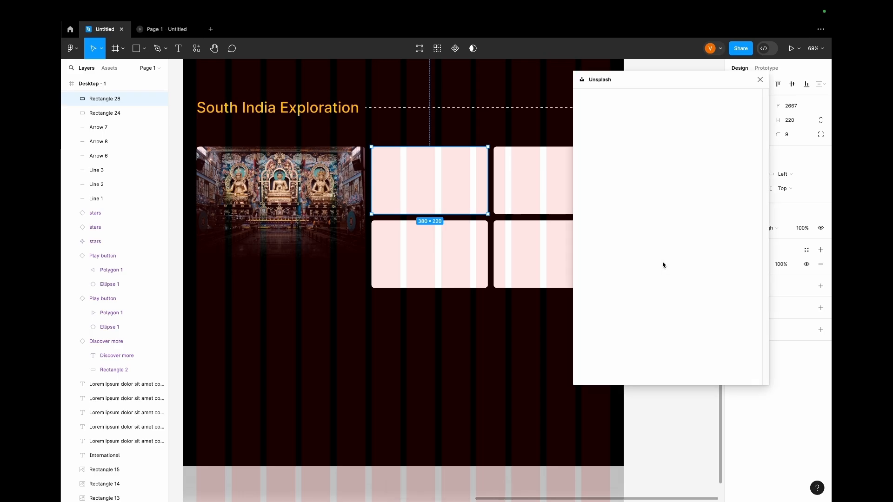
{"action": "left_click", "coordinate": [644, 128]}
{"action": "type", "text": "Kudremukha"}
{"action": "key", "text": "Return"}
{"action": "key", "text": "BackSpace"}
- Fill the selected card with the green hillside photo under a cloudy sky from the Kudremukh results
{"action": "scroll", "coordinate": [695, 292], "scroll_direction": "down", "scroll_amount": 3}
{"action": "scroll", "coordinate": [695, 292], "scroll_direction": "down", "scroll_amount": 5}
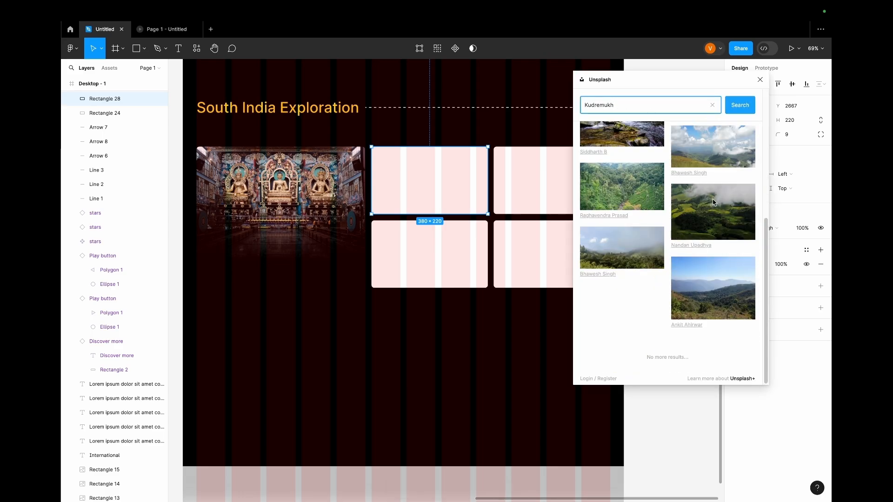
{"action": "scroll", "coordinate": [702, 304], "scroll_direction": "up", "scroll_amount": 10}
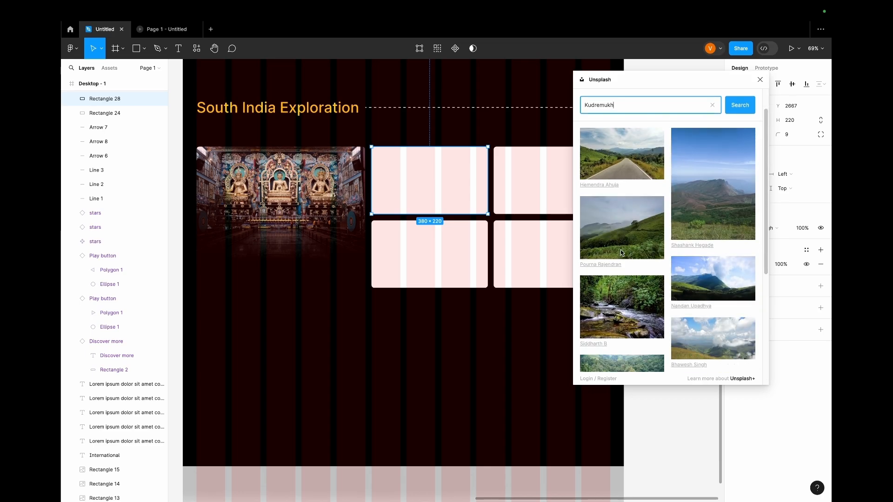
{"action": "left_click", "coordinate": [622, 232]}
{"action": "left_click", "coordinate": [760, 80]}
- Select the empty card below the hillside photo and browse the Unsplash results for "Gokarna"
{"action": "left_click", "coordinate": [429, 254]}
{"action": "left_click", "coordinate": [196, 48]}
{"action": "left_click", "coordinate": [314, 126]}
{"action": "left_click", "coordinate": [647, 124]}
{"action": "type", "text": "Gokarna"}
{"action": "scroll", "coordinate": [697, 261], "scroll_direction": "down", "scroll_amount": 10}
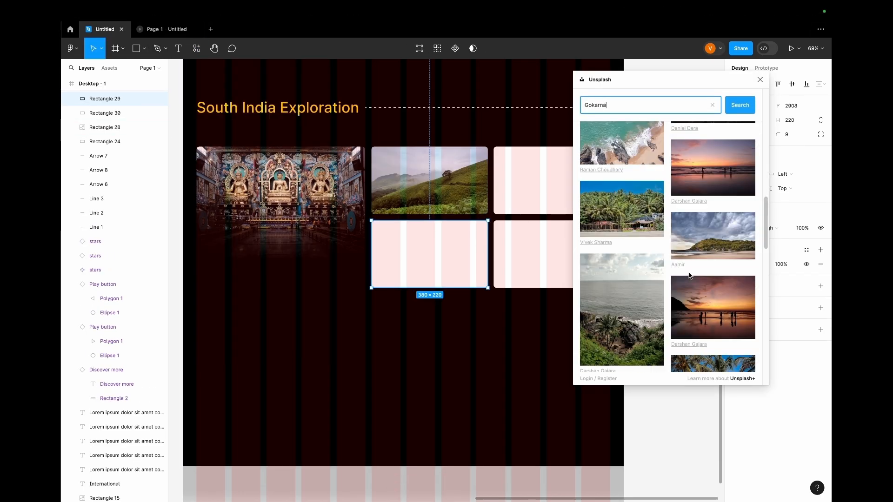
{"action": "scroll", "coordinate": [701, 315], "scroll_direction": "up", "scroll_amount": 5}
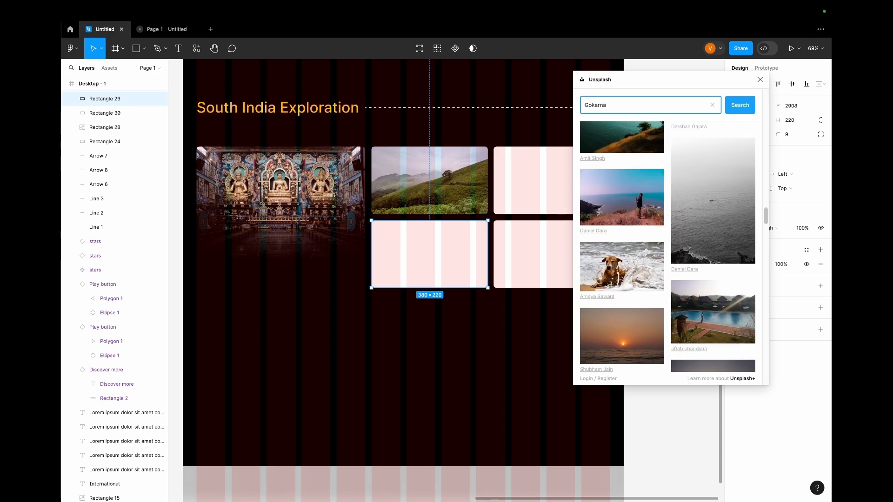
{"action": "left_click", "coordinate": [761, 80]}
- Reopen Unsplash for the card below the hillside photo and look through landscape-oriented results for "gokarna"
{"action": "left_click", "coordinate": [440, 261]}
{"action": "left_click", "coordinate": [197, 49]}
{"action": "left_click", "coordinate": [236, 162]}
{"action": "left_click", "coordinate": [674, 124]}
{"action": "type", "text": "gokarna"}
{"action": "key", "text": "Return"}
{"action": "left_click", "coordinate": [645, 150]}
{"action": "left_click", "coordinate": [653, 174]}
{"action": "scroll", "coordinate": [700, 257], "scroll_direction": "down", "scroll_amount": 10}
{"action": "scroll", "coordinate": [700, 257], "scroll_direction": "down", "scroll_amount": 20}
{"action": "scroll", "coordinate": [692, 260], "scroll_direction": "up", "scroll_amount": 20}
- Search the Unsplash plugin for "goa" and look through the landscape photos
{"action": "left_click", "coordinate": [712, 104]}
{"action": "type", "text": "goa"}
{"action": "key", "text": "Return"}
{"action": "scroll", "coordinate": [700, 270], "scroll_direction": "down", "scroll_amount": 10}
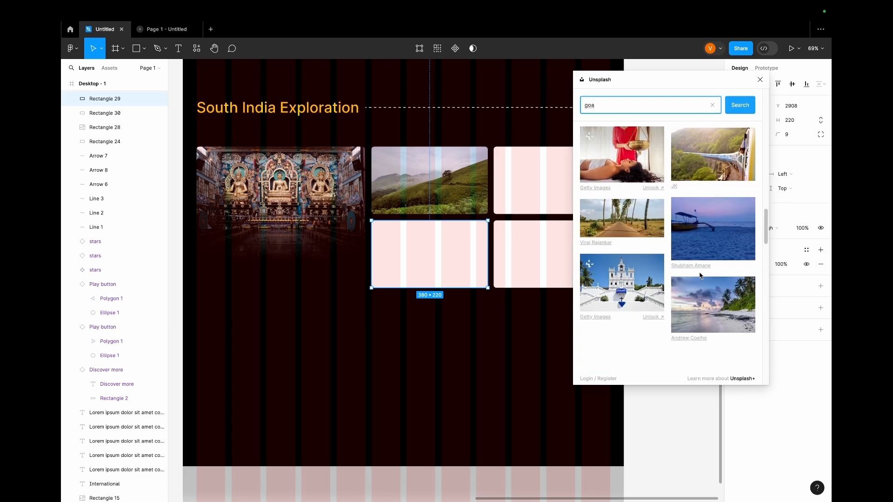
- Search Unsplash for "beach" and fill the card with the palm-tree and turquoise sea photo
{"action": "left_click", "coordinate": [713, 105]}
{"action": "type", "text": "beach"}
{"action": "key", "text": "Return"}
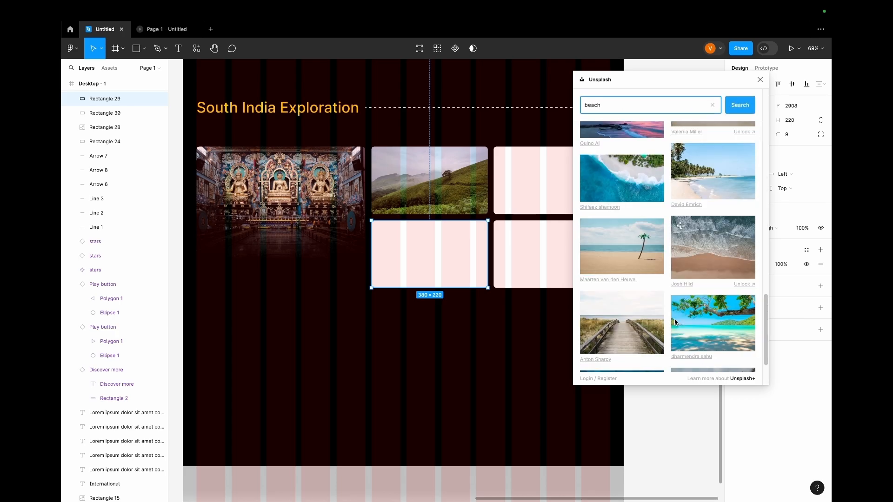
{"action": "left_click", "coordinate": [622, 243]}
- Fill the second small card in the upper row with the red-painted performer photo from landscape Unsplash results for "kerala"
{"action": "left_click", "coordinate": [538, 190]}
{"action": "left_click", "coordinate": [197, 49]}
{"action": "left_click", "coordinate": [223, 150]}
{"action": "type", "text": "kerala"}
{"action": "key", "text": "Return"}
{"action": "left_click", "coordinate": [645, 152]}
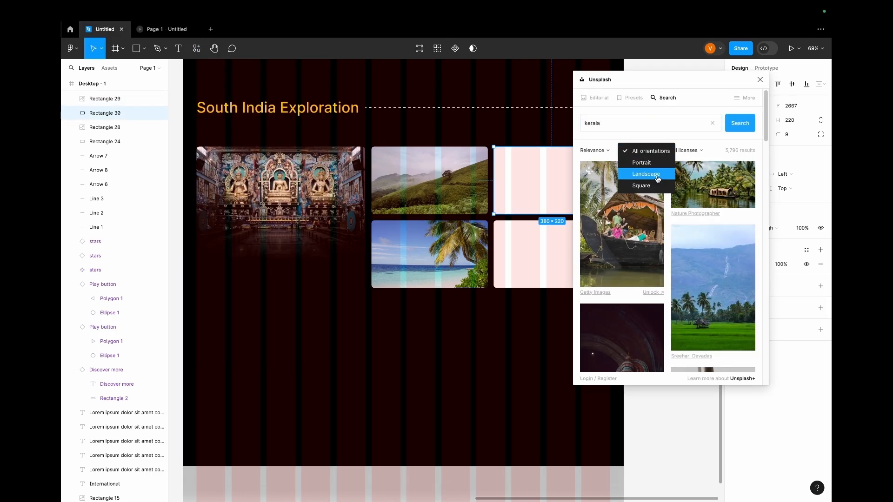
{"action": "left_click", "coordinate": [657, 174]}
{"action": "scroll", "coordinate": [646, 224], "scroll_direction": "down", "scroll_amount": 10}
{"action": "left_click", "coordinate": [645, 224]}
- Select the last empty card in the lower row and search Unsplash for landscape-oriented "dudhsagar" photos
{"action": "left_click", "coordinate": [559, 255]}
{"action": "left_click", "coordinate": [197, 48]}
{"action": "left_click", "coordinate": [223, 149]}
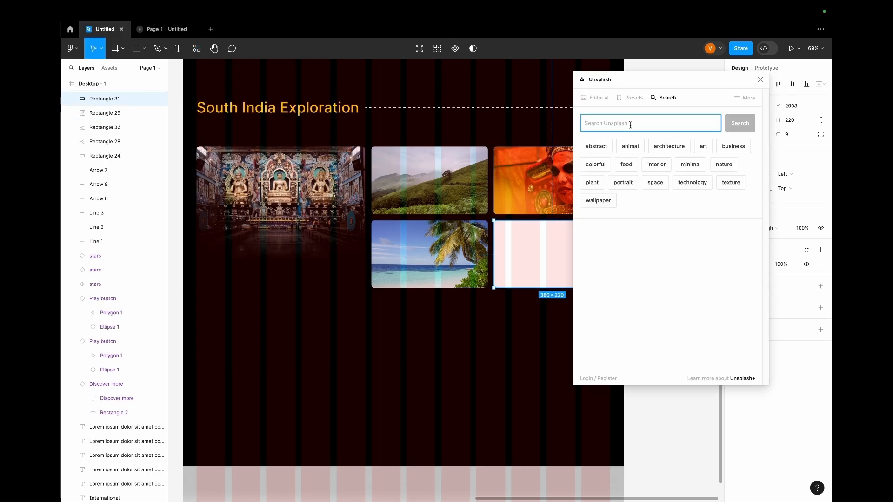
{"action": "type", "text": "dudhsagar"}
{"action": "key", "text": "Return"}
{"action": "left_click", "coordinate": [644, 152]}
{"action": "left_click", "coordinate": [657, 175]}
{"action": "scroll", "coordinate": [678, 282], "scroll_direction": "down", "scroll_amount": 5}
- Search Unsplash for "waterfall" and fill the last card with the photo of a person standing before the falls
{"action": "left_click", "coordinate": [712, 106]}
{"action": "type", "text": "waterfall"}
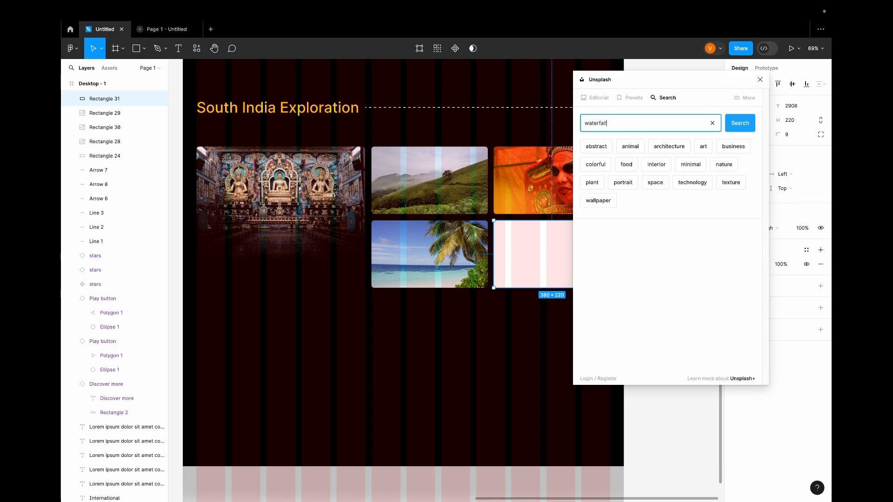
{"action": "key", "text": "Return"}
{"action": "scroll", "coordinate": [712, 207], "scroll_direction": "down", "scroll_amount": 3}
{"action": "scroll", "coordinate": [712, 206], "scroll_direction": "down", "scroll_amount": 6}
{"action": "left_click", "coordinate": [628, 198]}
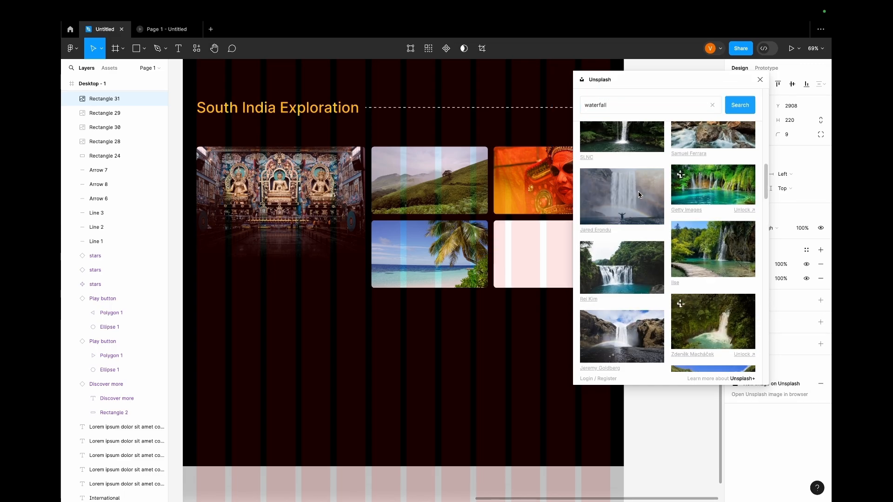
{"action": "left_click", "coordinate": [470, 353]}
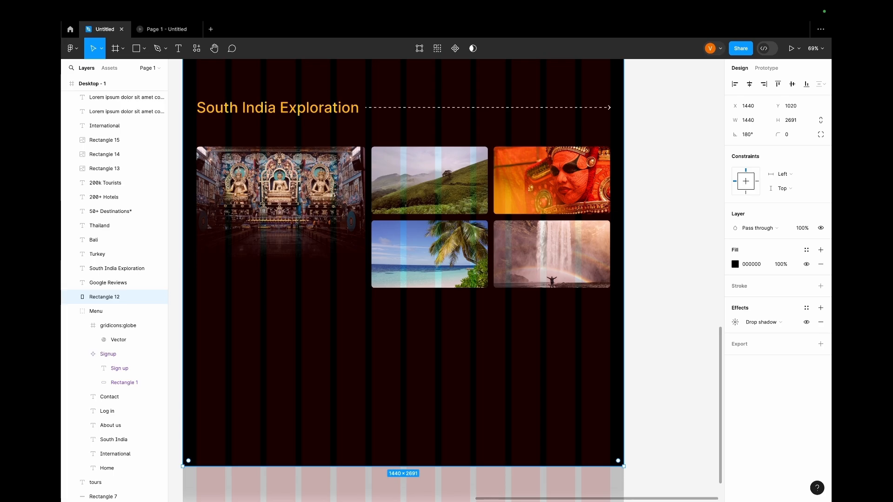
- Add the "Coorg" text label over the lower part of the temple card and raise it in the layer order
{"action": "key", "text": "super+v"}
{"action": "left_click_drag", "start_coordinate": [298, 305], "coordinate": [286, 301]}
{"action": "left_click_drag", "start_coordinate": [115, 298], "coordinate": [114, 110]}
{"action": "scroll", "coordinate": [114, 112], "scroll_direction": "up", "scroll_amount": 4}
{"action": "left_click_drag", "start_coordinate": [107, 299], "coordinate": [101, 123]}
- Draw an orange triangle arrow on each side of the Coorg label using the polygon shape
{"action": "mouse_move", "coordinate": [287, 299]}
{"action": "left_mouse_down"}
{"action": "mouse_move", "coordinate": [288, 272]}
{"action": "mouse_move", "coordinate": [345, 283]}
{"action": "mouse_move", "coordinate": [316, 288]}
{"action": "mouse_move", "coordinate": [335, 272]}
{"action": "mouse_move", "coordinate": [207, 275]}
{"action": "mouse_move", "coordinate": [216, 270]}
{"action": "left_mouse_up"}
{"action": "left_click", "coordinate": [145, 50]}
{"action": "left_click", "coordinate": [145, 110]}
{"action": "left_click", "coordinate": [735, 279]}
{"action": "left_click", "coordinate": [630, 396]}
{"action": "left_click", "coordinate": [304, 270]}
{"action": "left_click", "coordinate": [630, 395]}
{"action": "left_click", "coordinate": [304, 269]}
{"action": "left_click", "coordinate": [325, 307]}
{"action": "left_click", "coordinate": [336, 278]}
- Flip the triangle before the Coorg label horizontally and give both triangles a corner radius of 4
{"action": "right_click", "coordinate": [215, 274]}
{"action": "left_click", "coordinate": [242, 482]}
{"action": "left_click", "coordinate": [336, 269], "text": "shift"}
{"action": "left_click", "coordinate": [793, 136]}
{"action": "type", "text": "4"}
{"action": "key", "text": "Return"}
{"action": "left_click", "coordinate": [445, 301]}
{"action": "left_click", "coordinate": [217, 273]}
{"action": "left_click", "coordinate": [284, 330]}
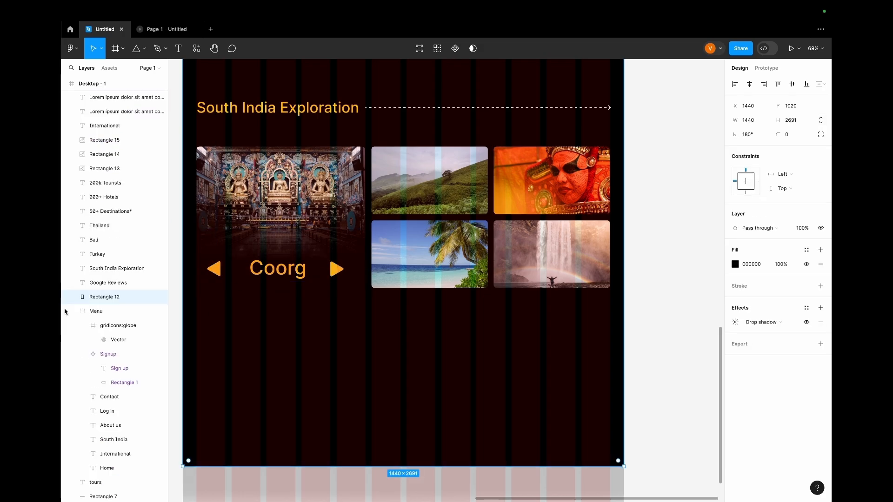
- Add a white "Kudremukha" label in Inter Medium 32 to the hillside card and copy it onto the other three small cards
{"action": "left_click", "coordinate": [179, 49]}
{"action": "key", "text": "super+v"}
{"action": "left_click", "coordinate": [454, 224]}
{"action": "left_click", "coordinate": [471, 220]}
{"action": "left_click_drag", "start_coordinate": [84, 297], "coordinate": [103, 86]}
{"action": "left_click_drag", "start_coordinate": [459, 220], "coordinate": [439, 279]}
{"action": "left_click", "coordinate": [813, 221]}
{"action": "left_click", "coordinate": [797, 341]}
- Change the copied labels to "Kerala" on the performer card, "Dudhsagar" on the waterfall card and "Gokarna" on the beach card
{"action": "left_click", "coordinate": [574, 205]}
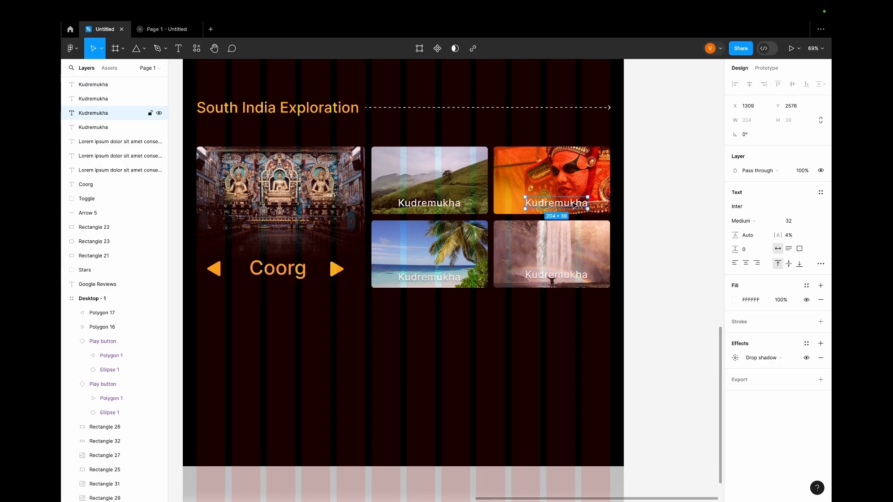
{"action": "double_click", "coordinate": [556, 274]}
{"action": "type", "text": "Dudhsagar"}
{"action": "double_click", "coordinate": [423, 278]}
{"action": "type", "text": "Gok"}
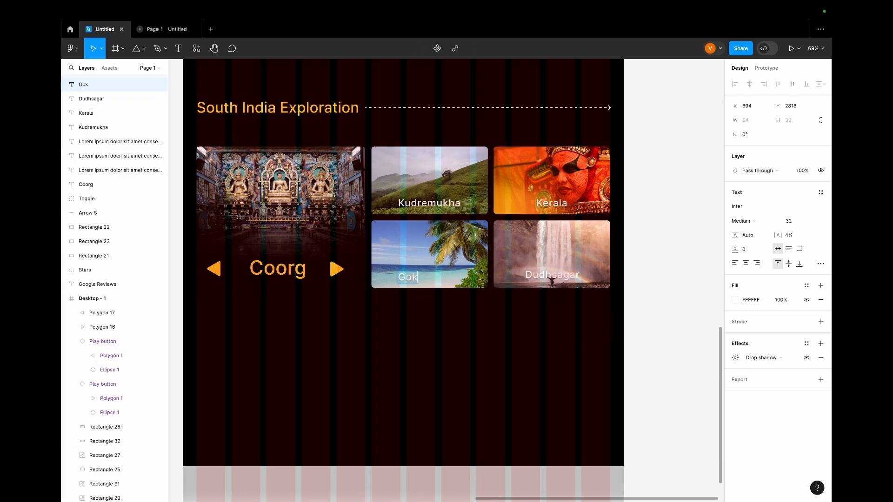
{"action": "left_click", "coordinate": [443, 313]}
- Hide the layout grids and review the review cards and the South India Exploration section
{"action": "key", "text": "shift+g"}
{"action": "scroll", "coordinate": [443, 311], "scroll_direction": "up", "scroll_amount": 18}
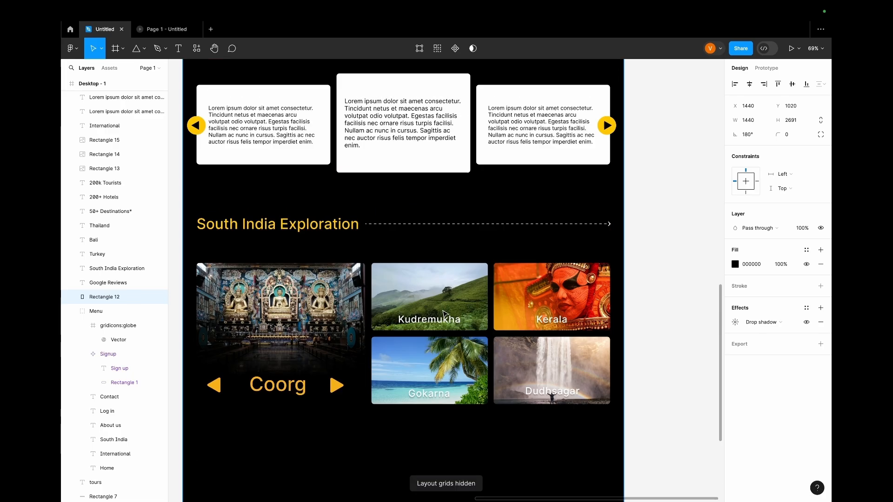
{"action": "scroll", "coordinate": [454, 274], "scroll_direction": "down", "scroll_amount": 5}
{"action": "scroll", "coordinate": [453, 273], "scroll_direction": "down", "scroll_amount": 10}
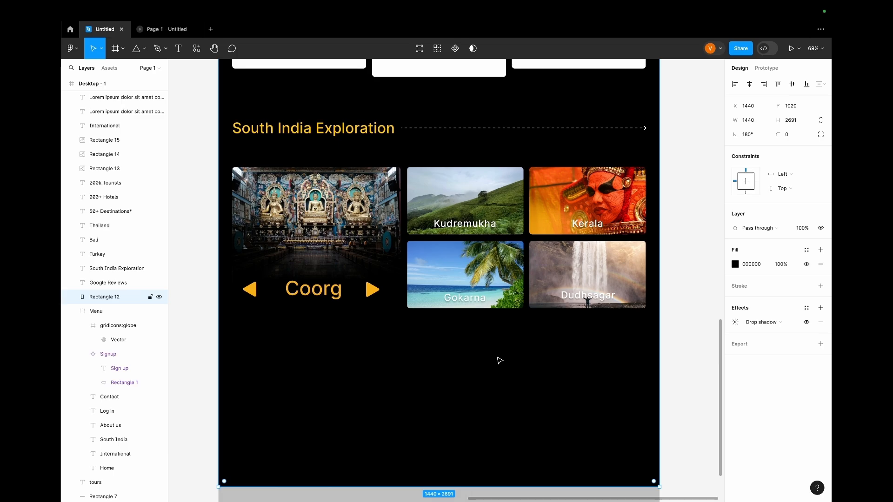
- Copy the South India Exploration heading's dashed arrow below the cards and flip the copy horizontally
{"action": "left_click", "coordinate": [527, 127]}
{"action": "left_click_drag", "start_coordinate": [524, 131], "coordinate": [358, 366]}
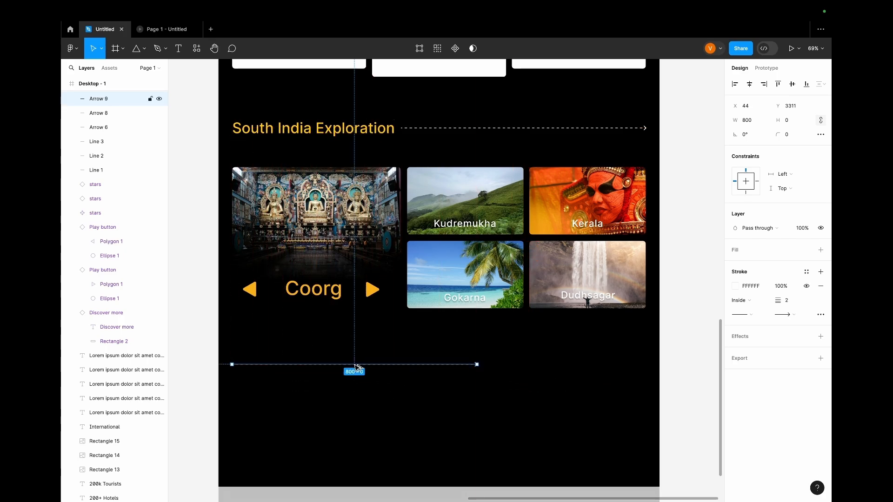
{"action": "right_click", "coordinate": [394, 364]}
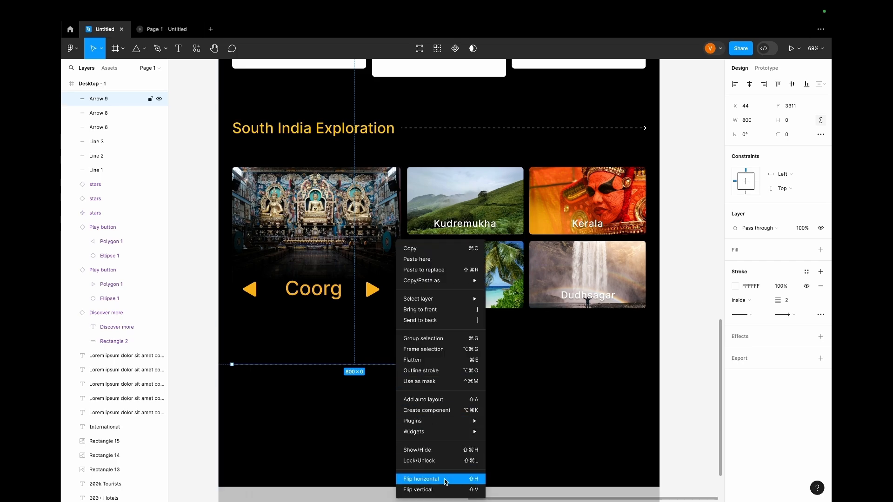
{"action": "left_click", "coordinate": [446, 482]}
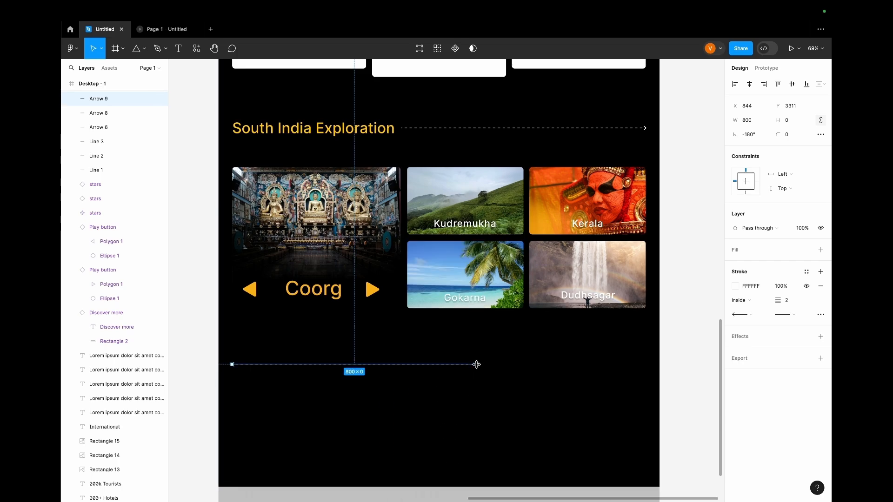
- Lengthen the flipped arrow to 1351 so it spans the layout grid's full column width
{"action": "left_click_drag", "start_coordinate": [477, 364], "coordinate": [647, 380]}
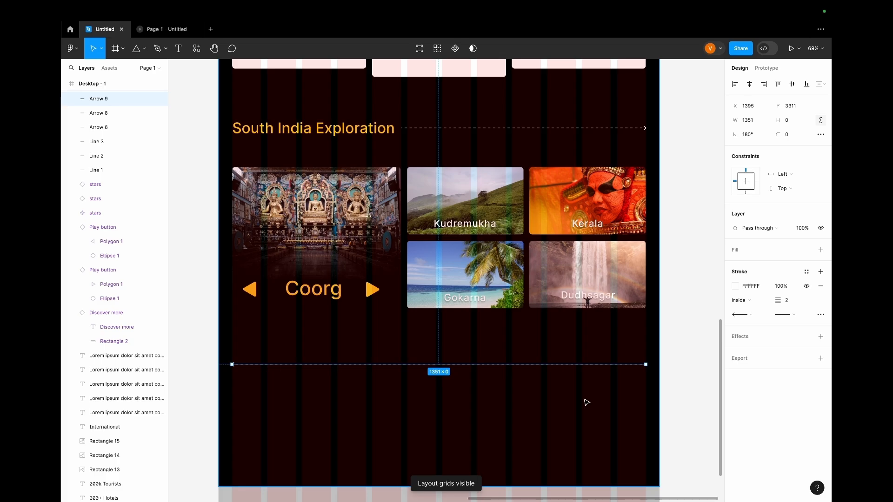
{"action": "key", "text": "ctrl+g"}
{"action": "key", "text": "Escape"}
- Extend the Desktop - 1 frame to a height of 5038 and its black background rectangle to a height of 3022
{"action": "scroll", "coordinate": [587, 402], "scroll_direction": "down", "scroll_amount": 10}
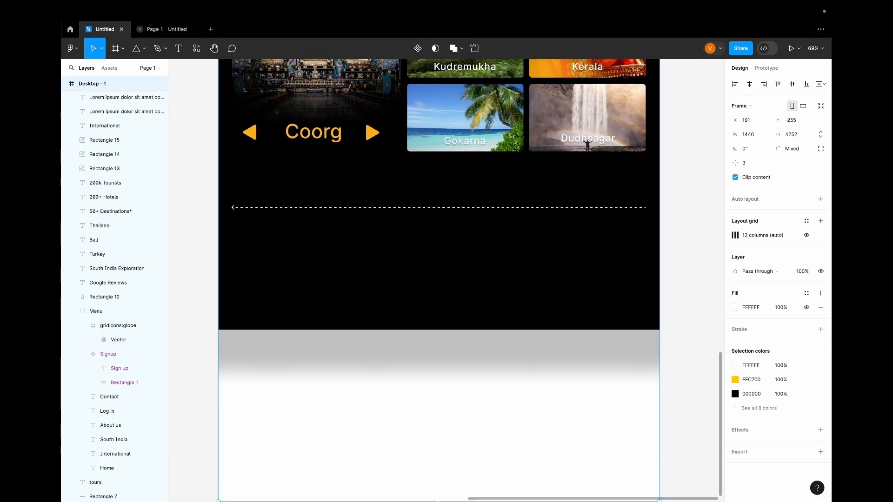
{"action": "scroll", "coordinate": [408, 237], "scroll_direction": "up", "scroll_amount": 5}
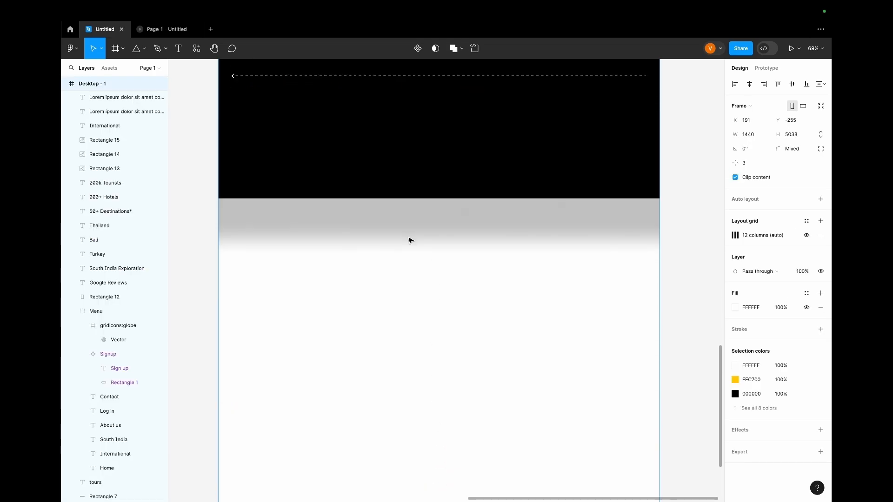
{"action": "left_click", "coordinate": [411, 242]}
{"action": "left_click_drag", "start_coordinate": [447, 304], "coordinate": [447, 410]}
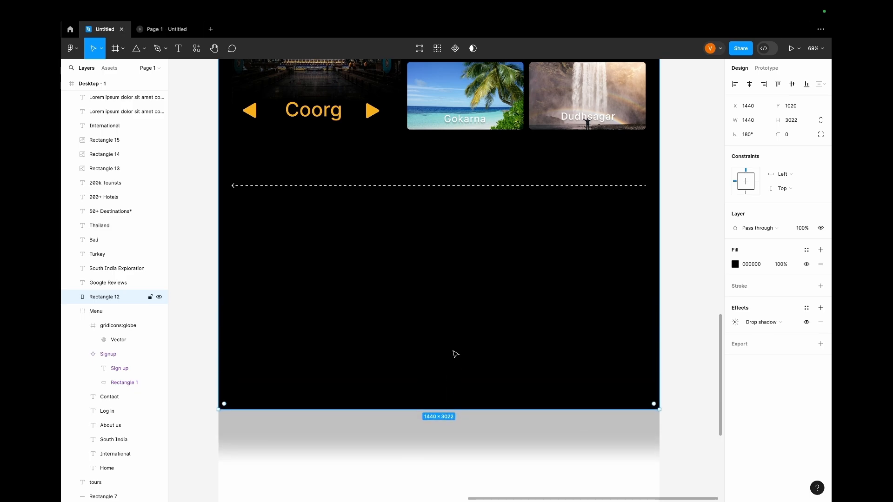
{"action": "scroll", "coordinate": [456, 354], "scroll_direction": "down", "scroll_amount": 2}
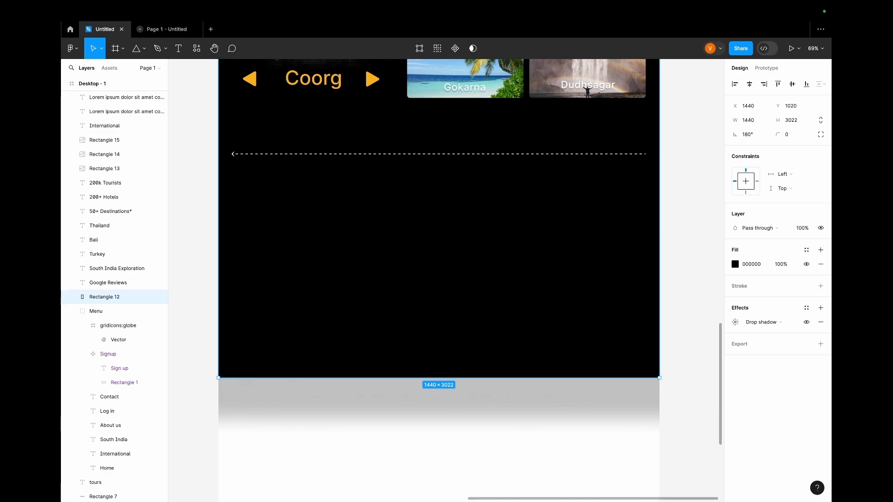
- Paste the 4.7 Google rating stat below the dashed arrow, duplicate it into a row of four and show the layout grids
{"action": "key", "text": "ctrl+v"}
{"action": "left_click_drag", "start_coordinate": [285, 243], "coordinate": [568, 248], "text": "alt"}
{"action": "key", "text": "shift+g"}
- Change the second stat to "200,397" with a centred "Satisfied Travellers" caption and shift the third stat aside to make room
{"action": "double_click", "coordinate": [354, 238]}
{"action": "type", "text": "200"}
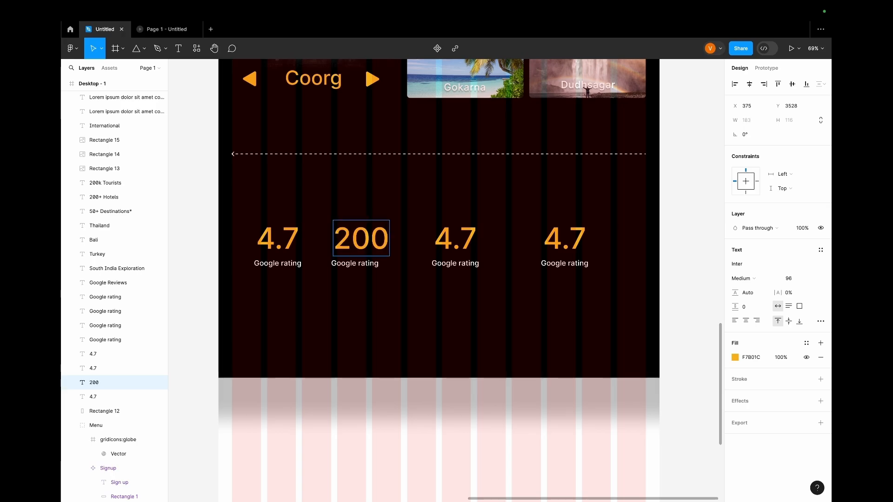
{"action": "left_click", "coordinate": [372, 264]}
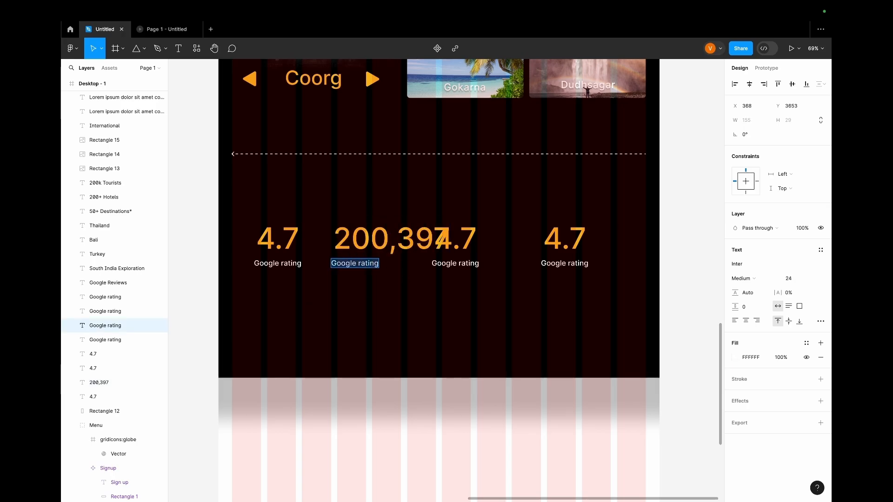
{"action": "left_click", "coordinate": [458, 241]}
{"action": "left_click", "coordinate": [455, 264], "text": "shift"}
{"action": "left_click_drag", "start_coordinate": [456, 264], "coordinate": [506, 269]}
{"action": "left_click", "coordinate": [380, 266]}
{"action": "left_click_drag", "start_coordinate": [401, 266], "coordinate": [409, 267]}
- Change the third stat's number to "180+" and its caption to "Tour Captains"
{"action": "left_click", "coordinate": [506, 247]}
{"action": "left_click", "coordinate": [506, 266], "text": "shift"}
{"action": "left_click_drag", "start_coordinate": [505, 261], "coordinate": [506, 255]}
{"action": "left_click", "coordinate": [507, 218]}
{"action": "double_click", "coordinate": [506, 237]}
{"action": "type", "text": "180+"}
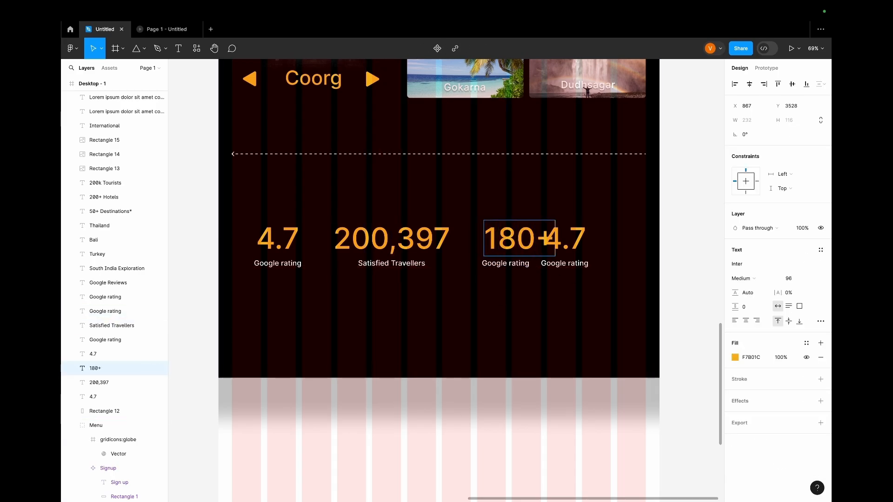
{"action": "left_click", "coordinate": [515, 264]}
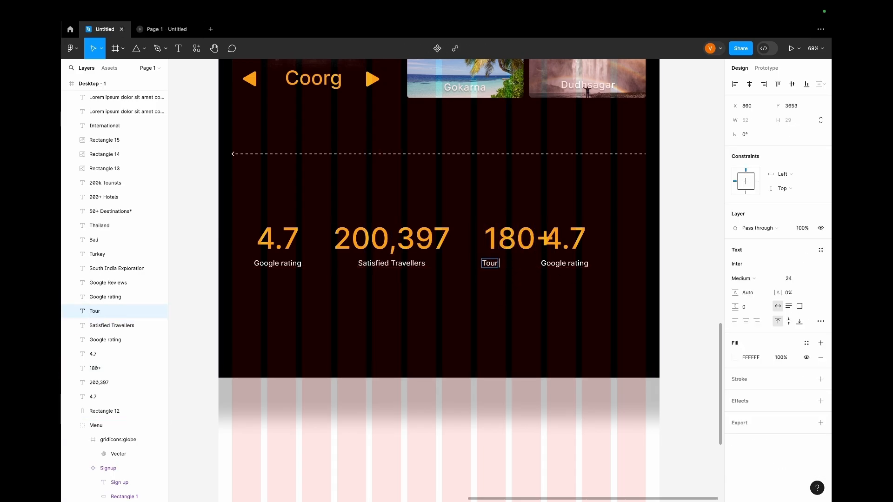
- Move the fourth stat toward the end of the row and centre the "180+" number over its caption
{"action": "left_click", "coordinate": [568, 243]}
{"action": "left_click", "coordinate": [582, 263], "text": "shift"}
{"action": "left_click_drag", "start_coordinate": [585, 254], "coordinate": [619, 254]}
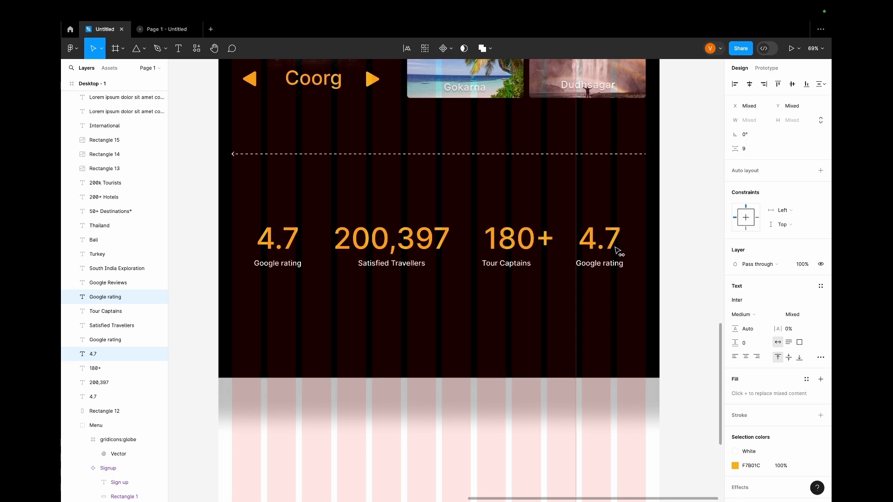
{"action": "left_click", "coordinate": [527, 246]}
{"action": "left_click_drag", "start_coordinate": [526, 246], "coordinate": [517, 246]}
{"action": "left_click", "coordinate": [520, 265]}
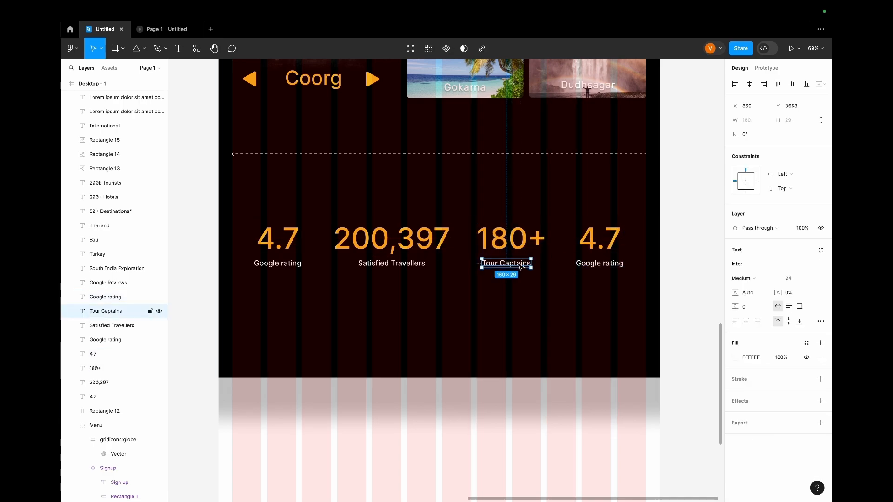
- Change the fourth stat to "50+" with the caption "Destination" and align the caption beneath the number
{"action": "double_click", "coordinate": [597, 241]}
{"action": "key", "text": "BackSpace"}
{"action": "left_click_drag", "start_coordinate": [613, 267], "coordinate": [609, 269]}
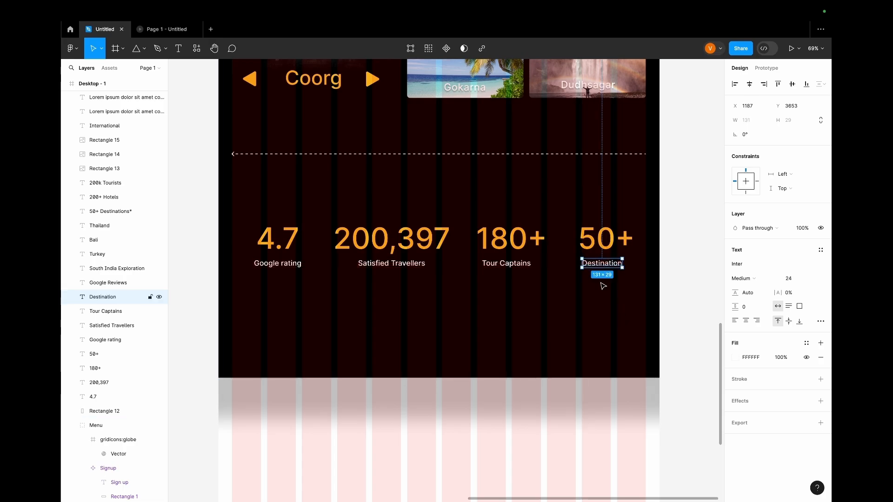
{"action": "left_click", "coordinate": [498, 329]}
{"action": "scroll", "coordinate": [498, 329], "scroll_direction": "up", "scroll_amount": 9}
{"action": "scroll", "coordinate": [498, 328], "scroll_direction": "down", "scroll_amount": 10}
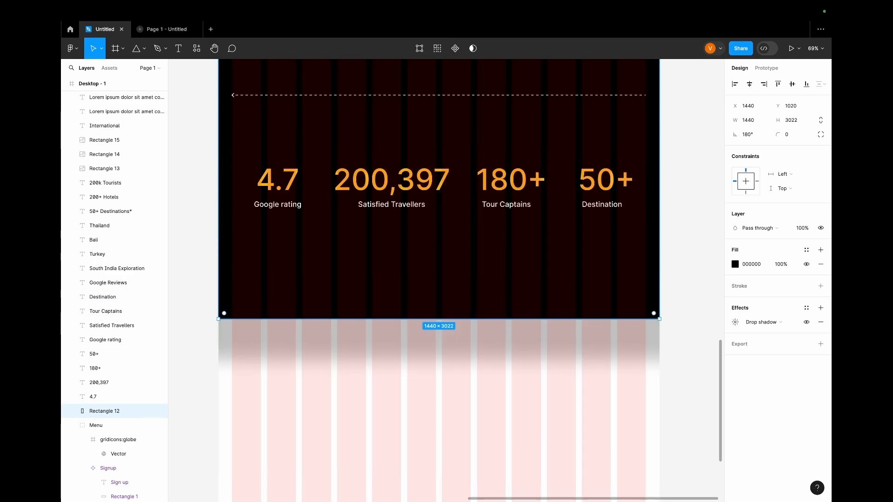
- Resize the page frame to 1440 × 4051 so that it ends at the black background's lower edge below the statistics row
{"action": "left_click_drag", "start_coordinate": [493, 319], "coordinate": [470, 259]}
{"action": "scroll", "coordinate": [507, 353], "scroll_direction": "down", "scroll_amount": 6}
{"action": "scroll", "coordinate": [497, 342], "scroll_direction": "up", "scroll_amount": 20}
{"action": "left_click", "coordinate": [485, 323]}
{"action": "scroll", "coordinate": [439, 341], "scroll_direction": "down", "scroll_amount": 8}
{"action": "scroll", "coordinate": [438, 340], "scroll_direction": "down", "scroll_amount": 5}
{"action": "scroll", "coordinate": [376, 373], "scroll_direction": "up", "scroll_amount": 5}
{"action": "scroll", "coordinate": [431, 433], "scroll_direction": "down", "scroll_amount": 4}
{"action": "left_click_drag", "start_coordinate": [474, 313], "coordinate": [478, 208]}
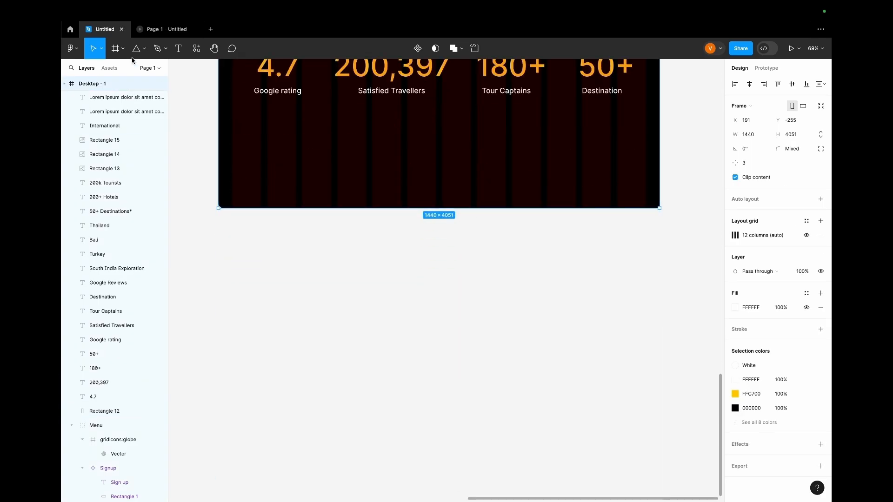
- Draw a page-wide rectangle below the page frame and fill it with black as the footer background
{"action": "left_click", "coordinate": [145, 48]}
{"action": "left_click", "coordinate": [156, 67]}
{"action": "mouse_move", "coordinate": [218, 237]}
{"action": "left_mouse_down"}
{"action": "mouse_move", "coordinate": [659, 335]}
{"action": "mouse_move", "coordinate": [617, 344]}
{"action": "left_mouse_up"}
{"action": "left_click", "coordinate": [735, 208]}
{"action": "left_click", "coordinate": [716, 210]}
{"action": "left_click_drag", "start_coordinate": [779, 136], "coordinate": [82, 141]}
- Duplicate the orange "200,397" number from the statistics row onto the centre of the black footer rectangle
{"action": "scroll", "coordinate": [319, 213], "scroll_direction": "up", "scroll_amount": 20}
{"action": "left_click", "coordinate": [229, 154]}
{"action": "scroll", "coordinate": [480, 283], "scroll_direction": "down", "scroll_amount": 20}
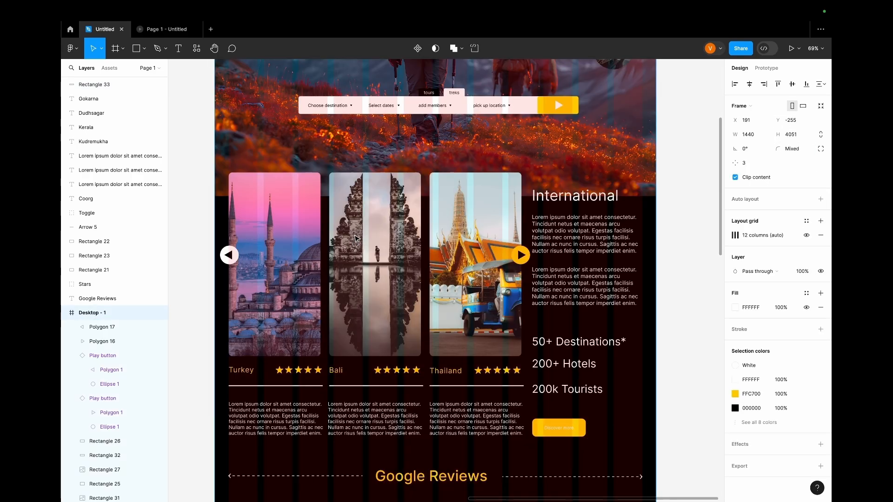
{"action": "left_click_drag", "start_coordinate": [480, 201], "coordinate": [500, 199]}
{"action": "scroll", "coordinate": [458, 267], "scroll_direction": "up", "scroll_amount": 3}
{"action": "left_click_drag", "start_coordinate": [415, 176], "coordinate": [457, 386], "text": "alt"}
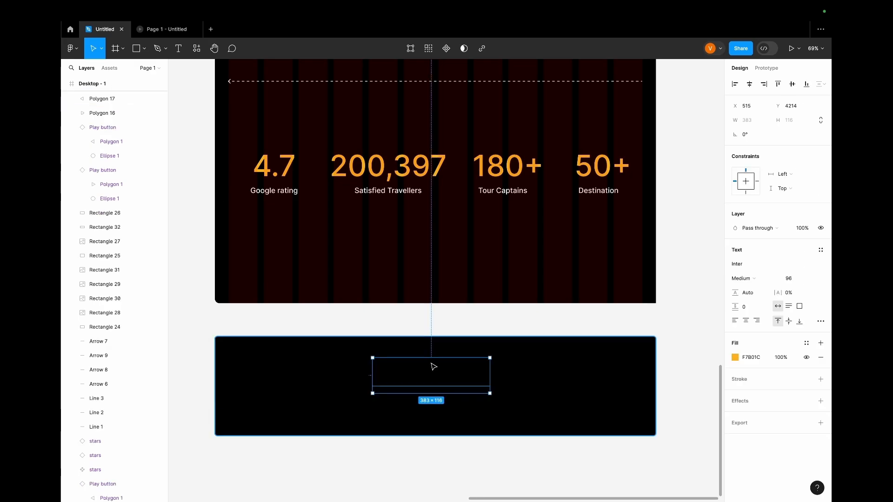
{"action": "left_click_drag", "start_coordinate": [120, 111], "coordinate": [120, 112]}
{"action": "key", "text": "super+z"}
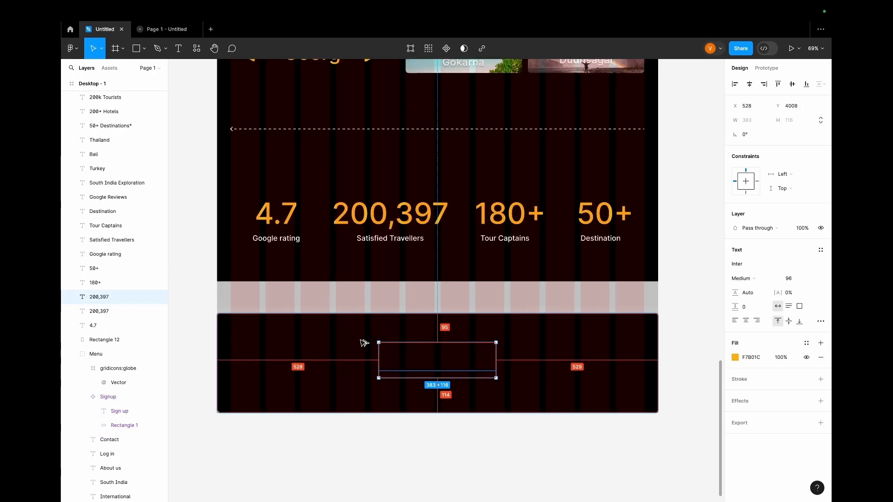
- Bring the copied number to the front of the page's layer order and replace its text with "Footer"
{"action": "left_click_drag", "start_coordinate": [107, 296], "coordinate": [103, 94]}
{"action": "key", "text": "Return"}
{"action": "key", "text": "BackSpace"}
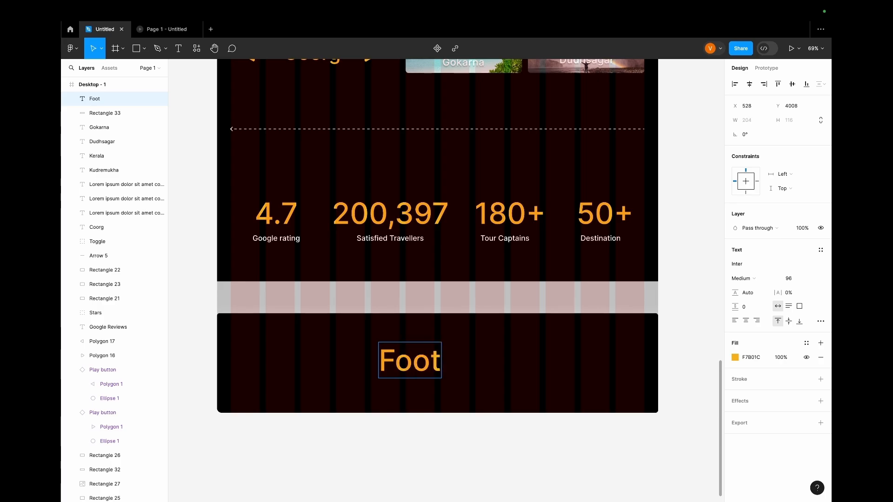
{"action": "scroll", "coordinate": [524, 319], "scroll_direction": "up", "scroll_amount": 15}
{"action": "scroll", "coordinate": [339, 159], "scroll_direction": "down", "scroll_amount": 8}
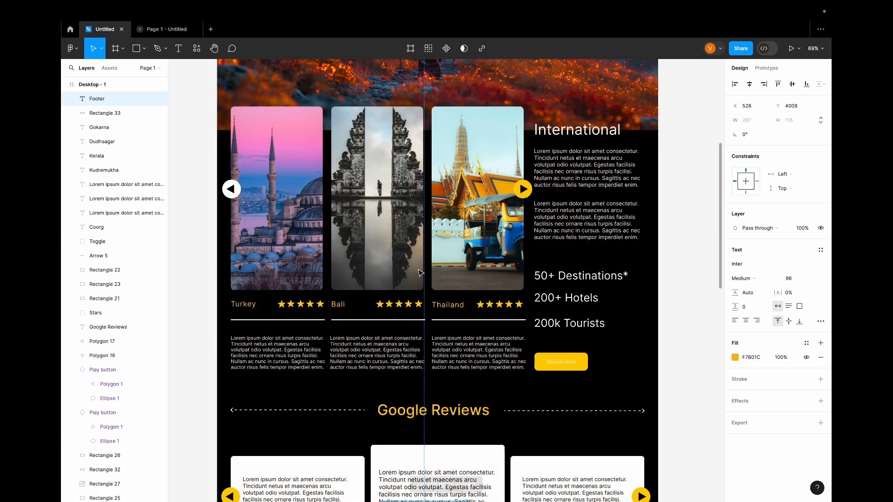